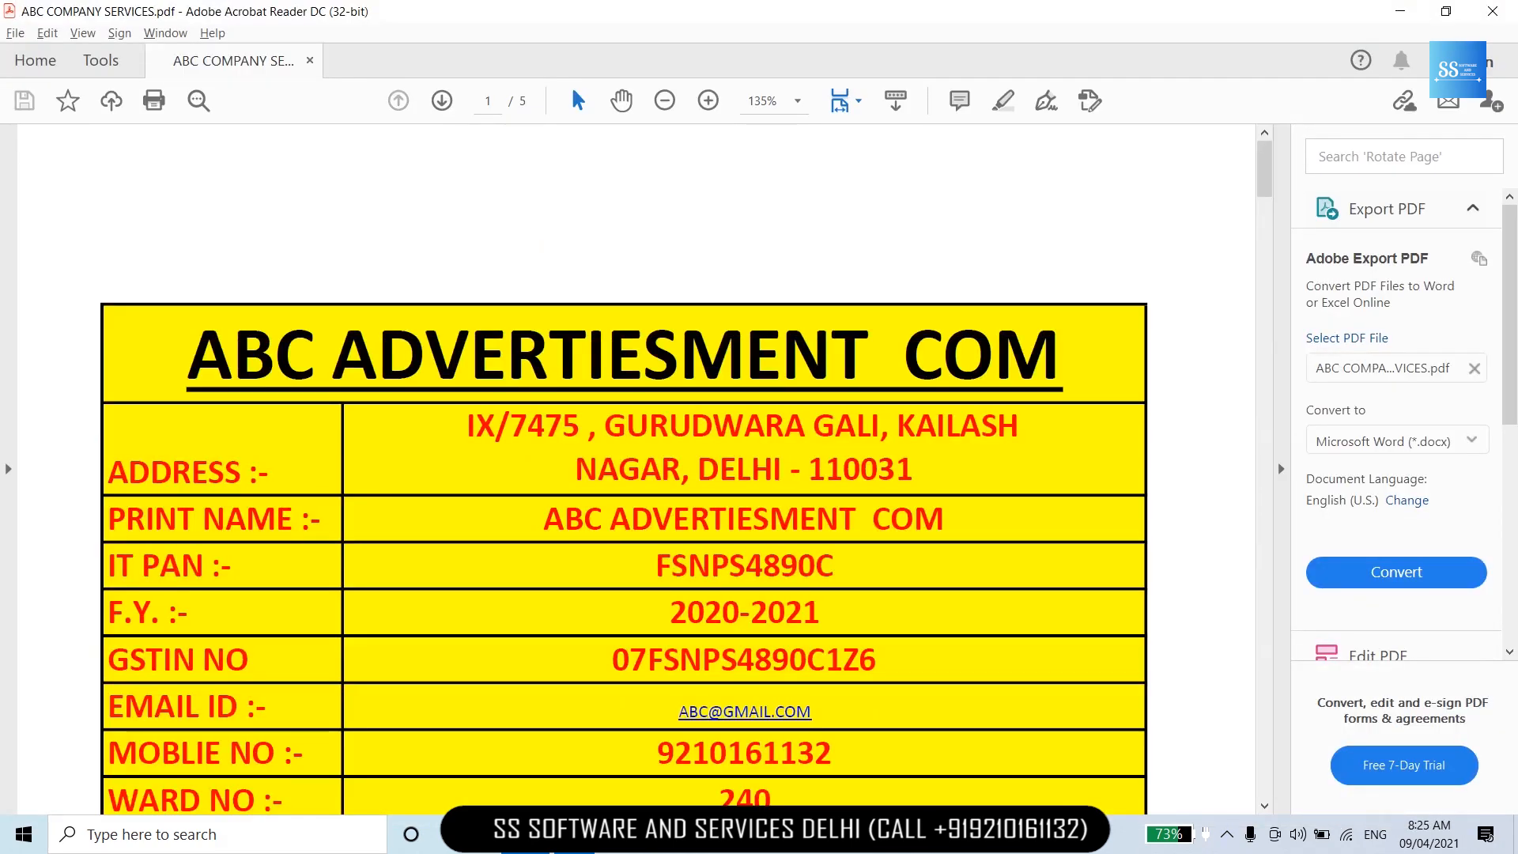
# Read the company details, then page through to the Jain & Sons Legal Company invoice on page 3.
pyautogui.scroll(-2, 625, 475)
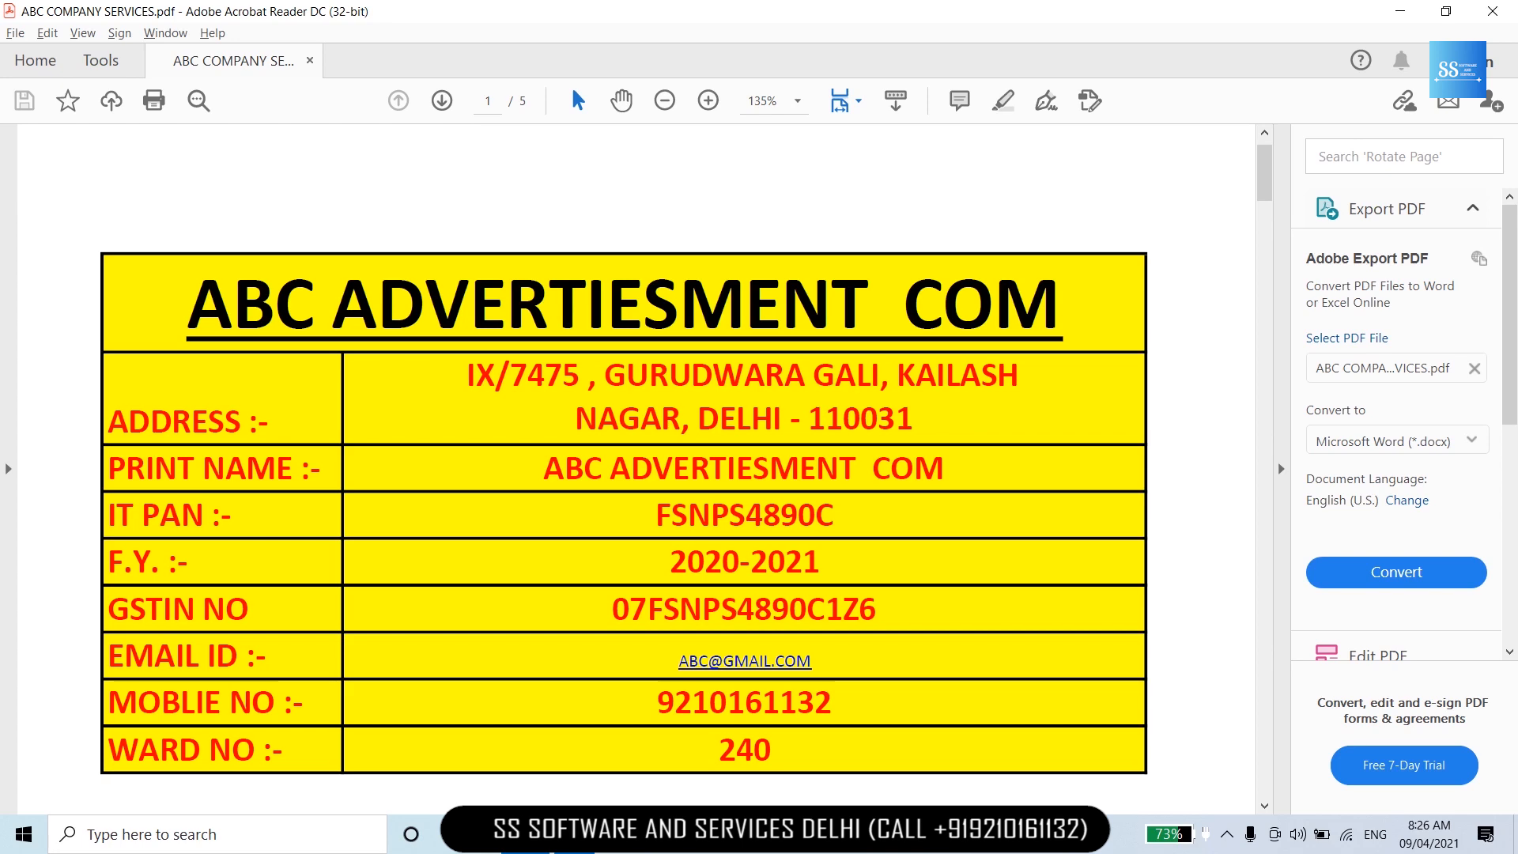
pyautogui.press('Right')
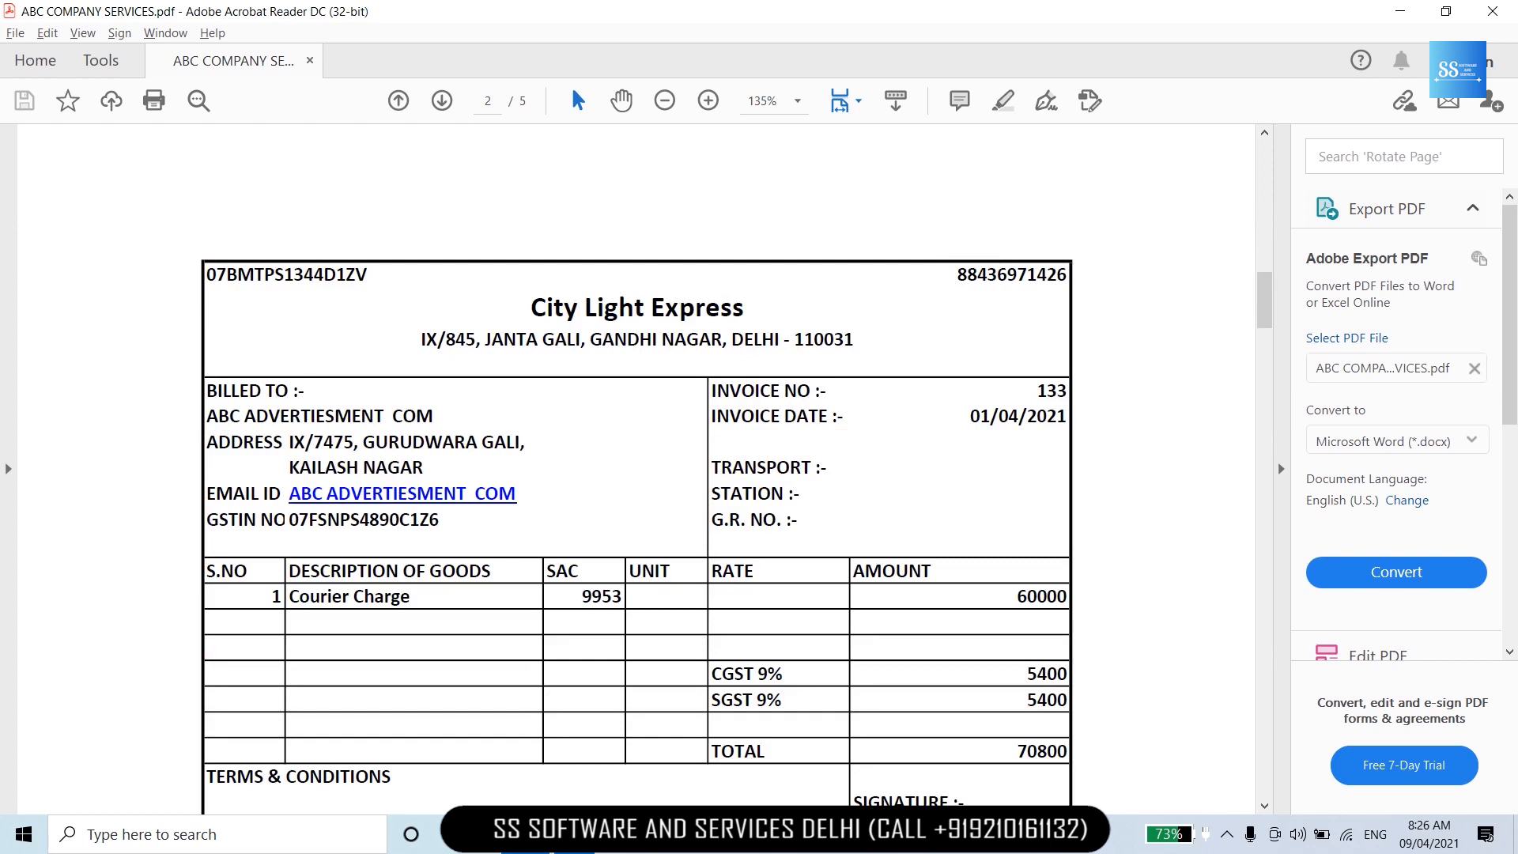
pyautogui.scroll(-1, 637, 475)
pyautogui.scroll(-1, 636, 475)
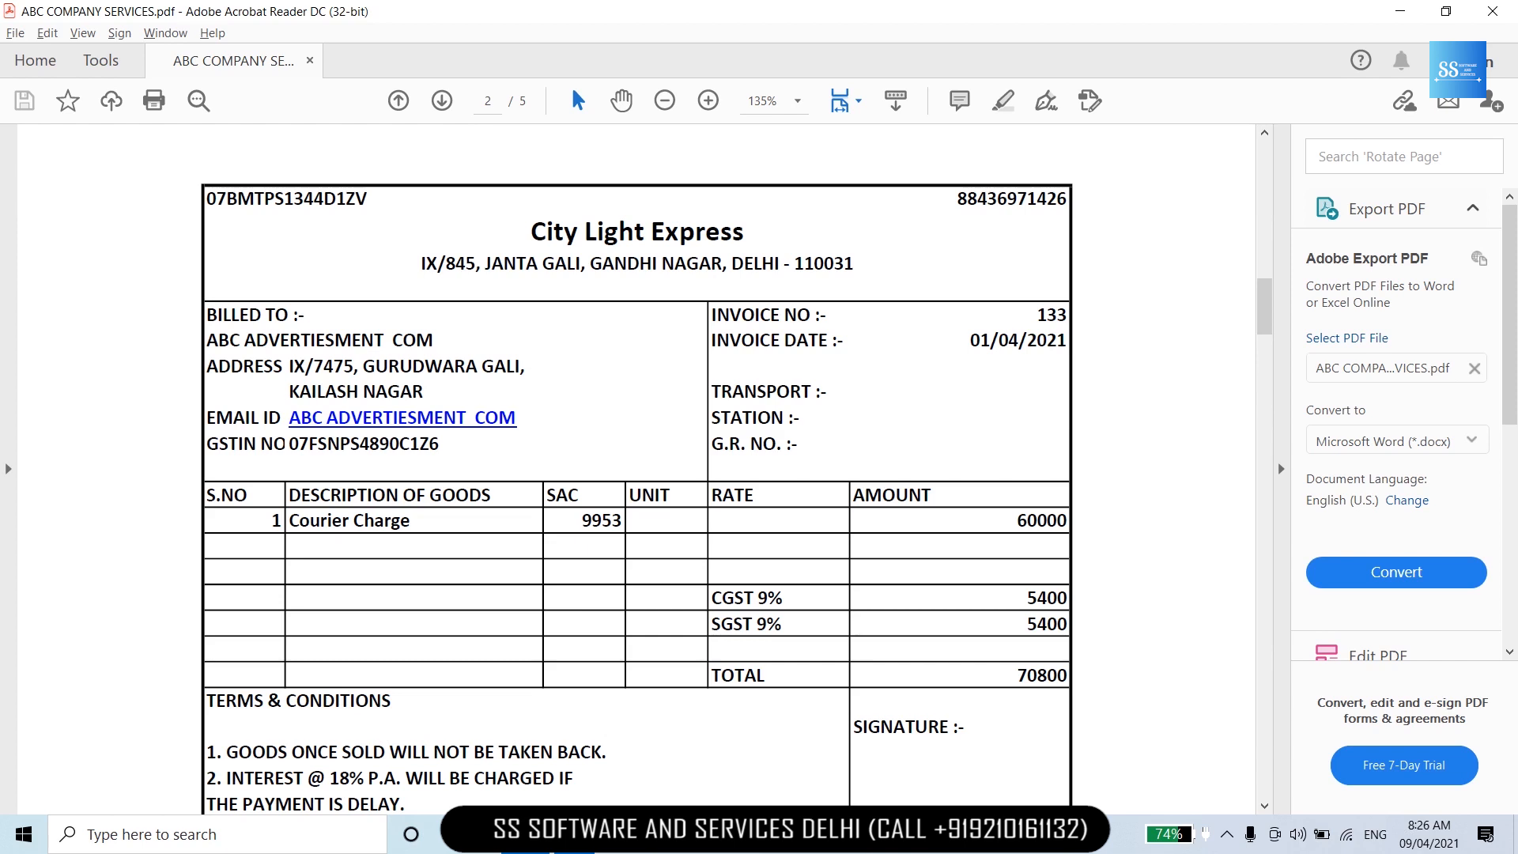
pyautogui.scroll(-10, 599, 474)
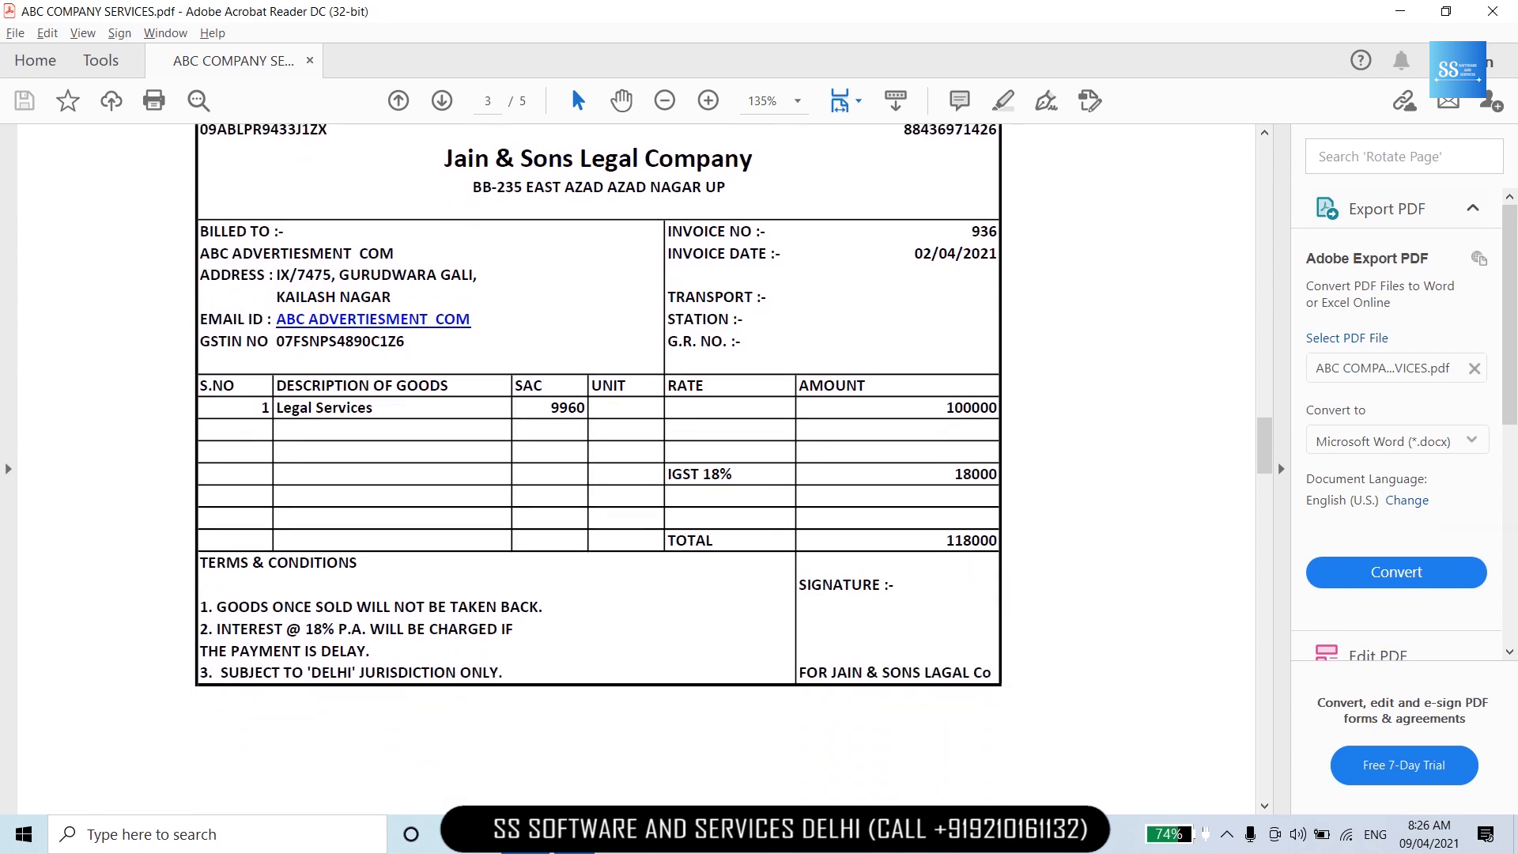
pyautogui.scroll(1, 599, 411)
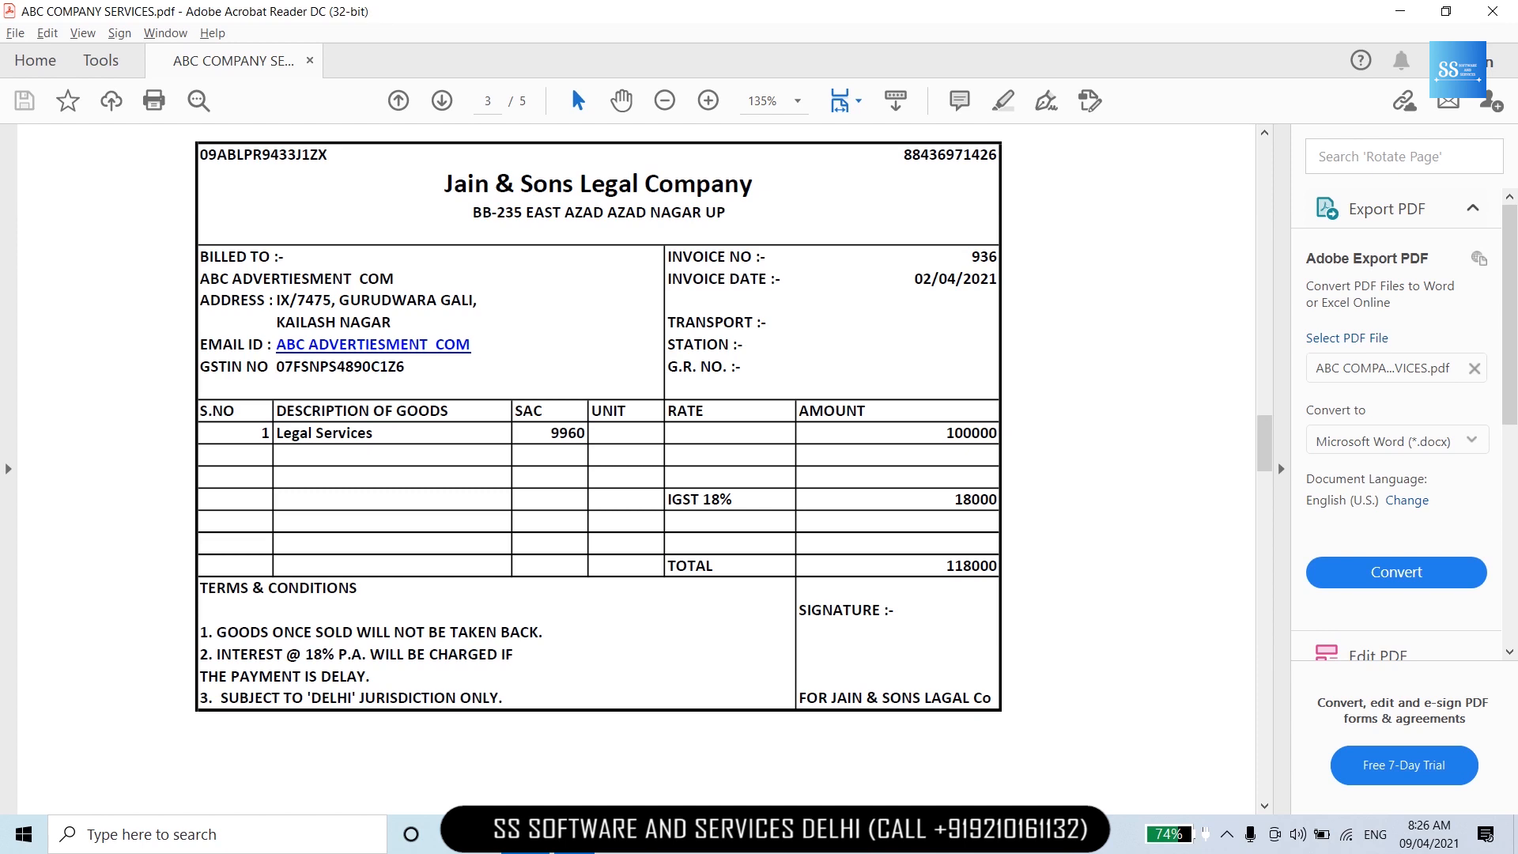
# Read sales invoices T/21-22/1 and T/21-22/2 on pages 4 and 5, then switch to TallyPrime.
pyautogui.press('Right')
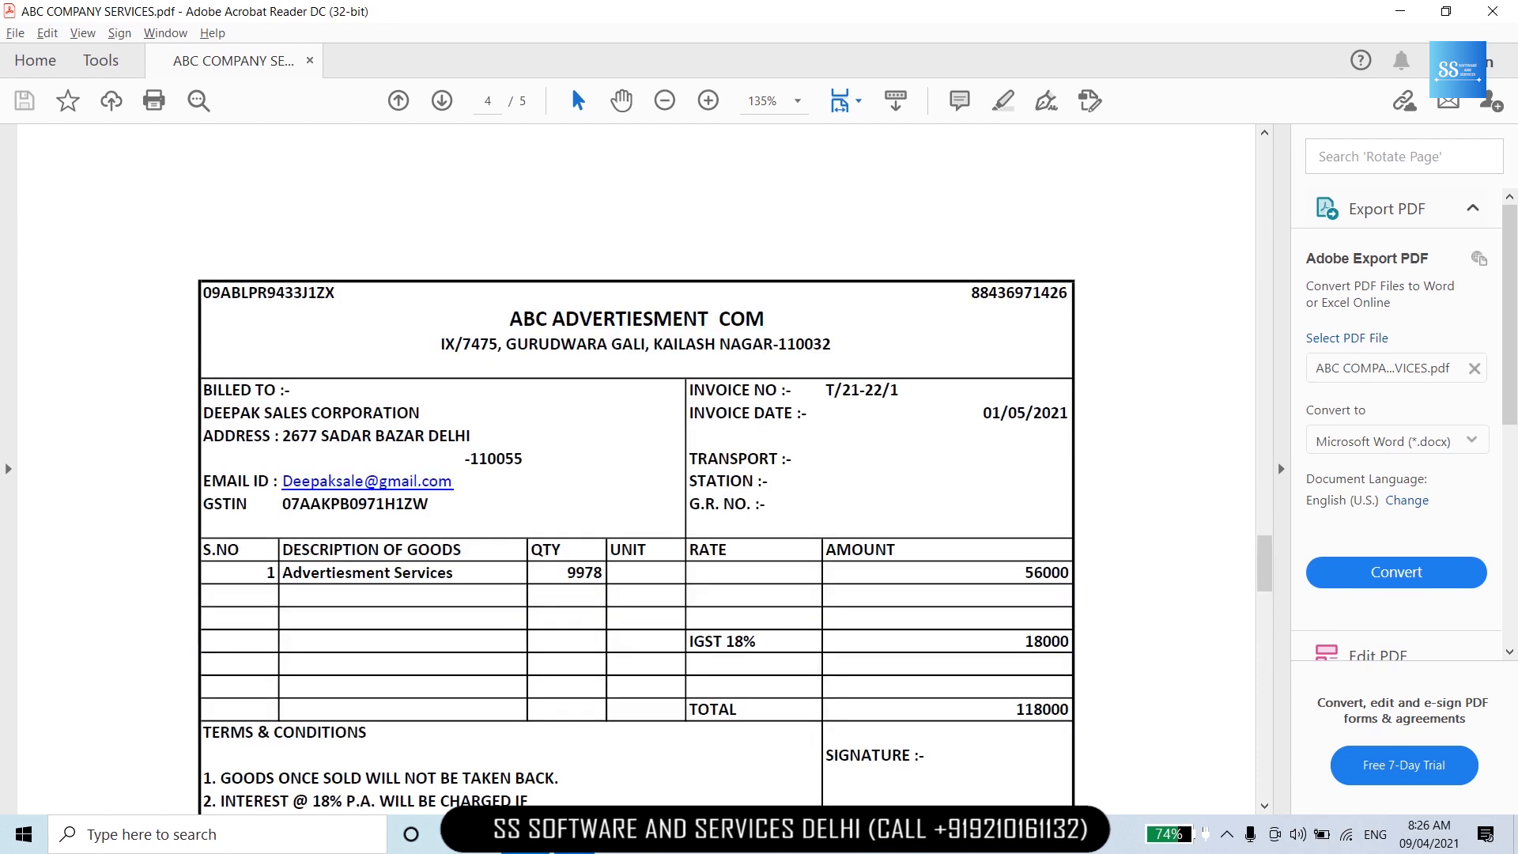
pyautogui.press('Down')
pyautogui.press('Down')
pyautogui.press('Down')
pyautogui.press('Down')
pyautogui.press('Down')
pyautogui.press('Down')
pyautogui.press('Down')
pyautogui.press('Down')
pyautogui.press('Down')
pyautogui.press('Down')
pyautogui.press('Down')
pyautogui.press('Down')
pyautogui.press('Down')
pyautogui.press('Down')
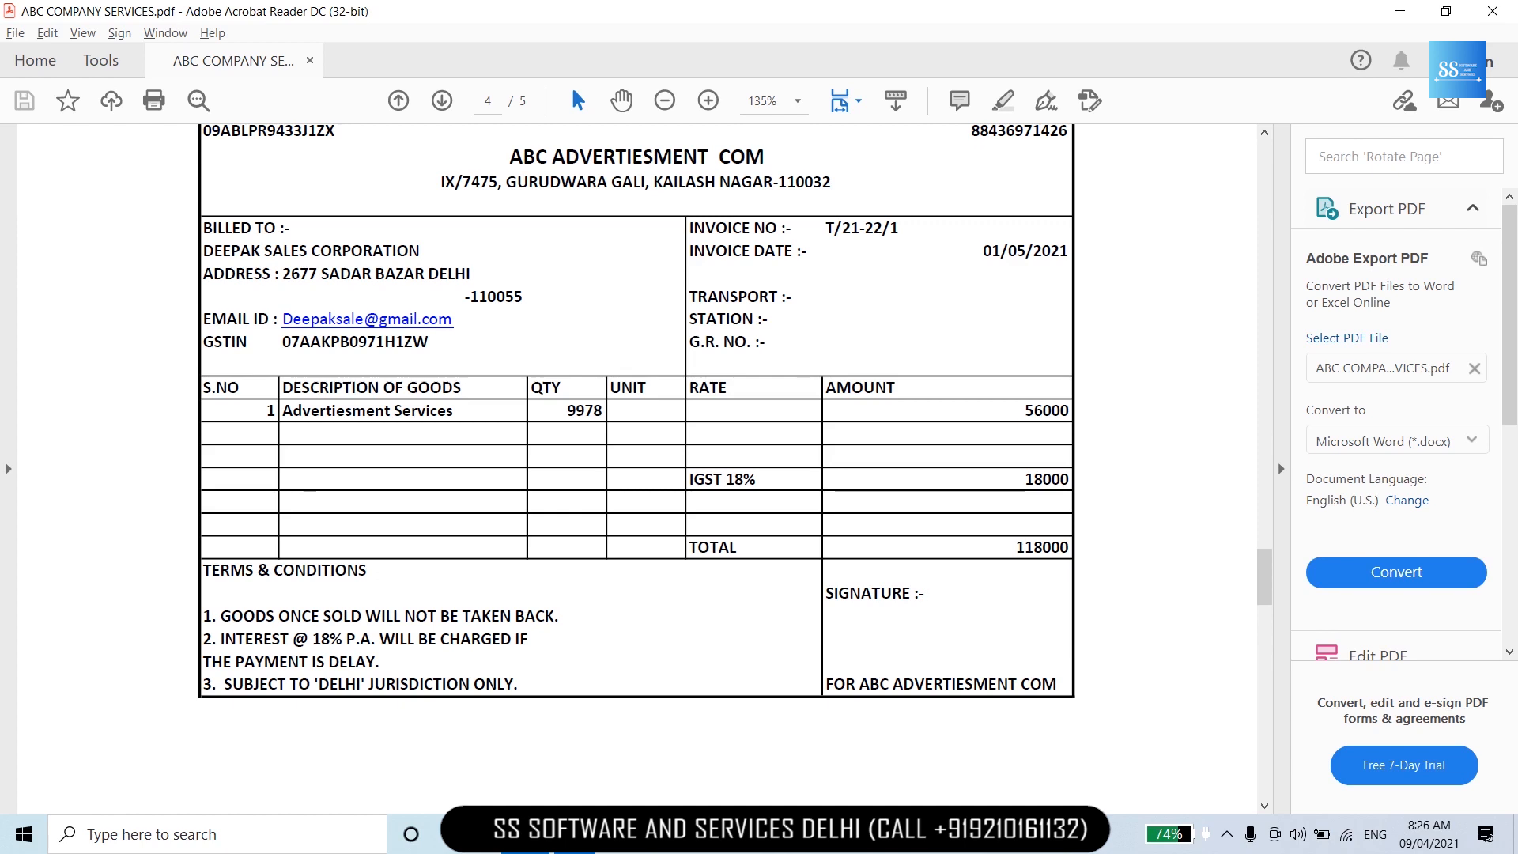
pyautogui.press('Right')
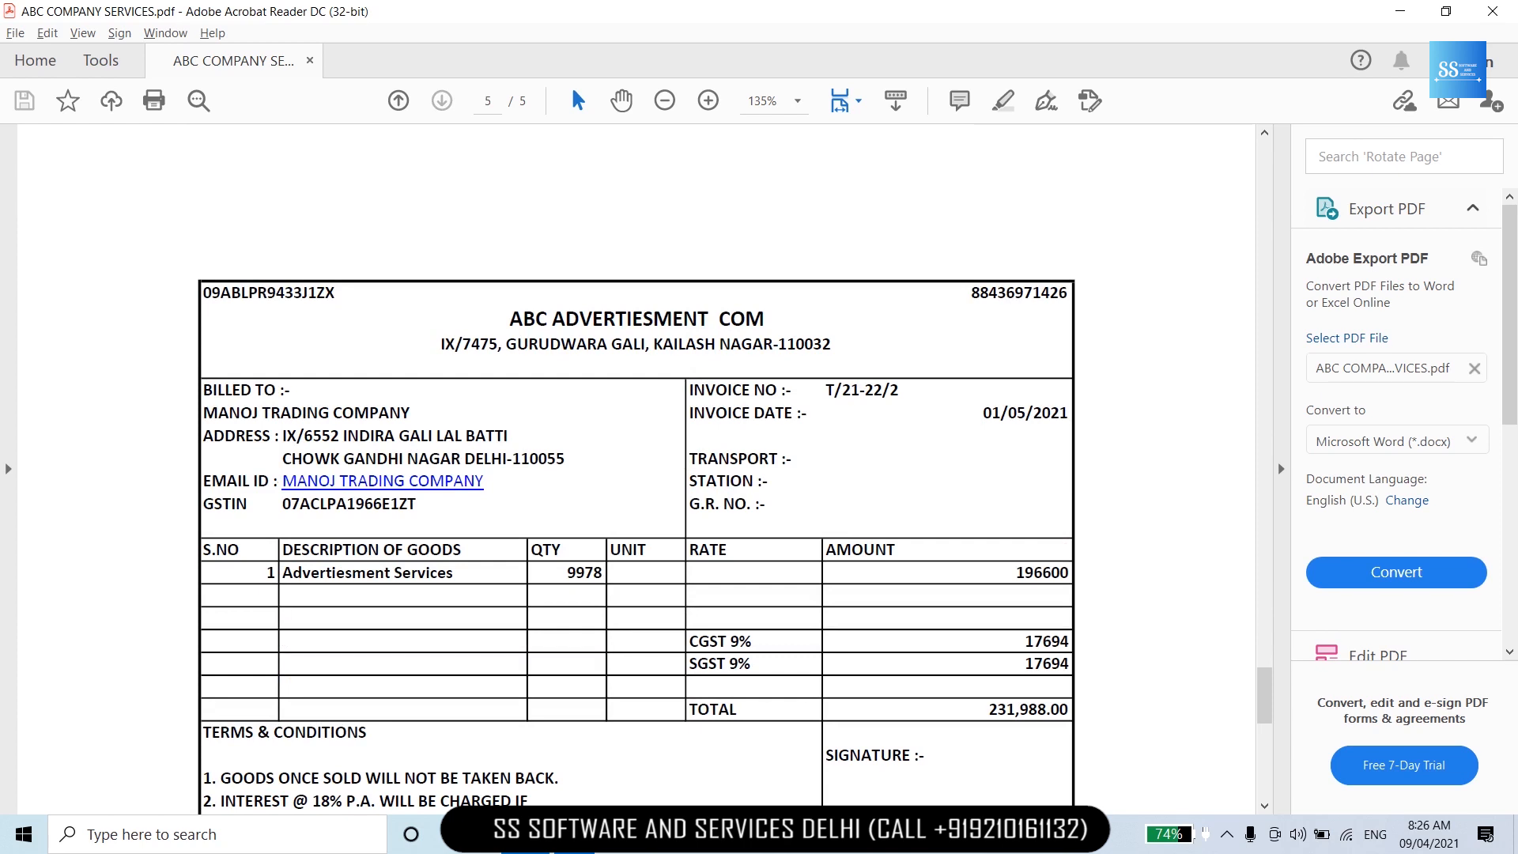
pyautogui.press('Down')
pyautogui.press('Down')
pyautogui.press('Down')
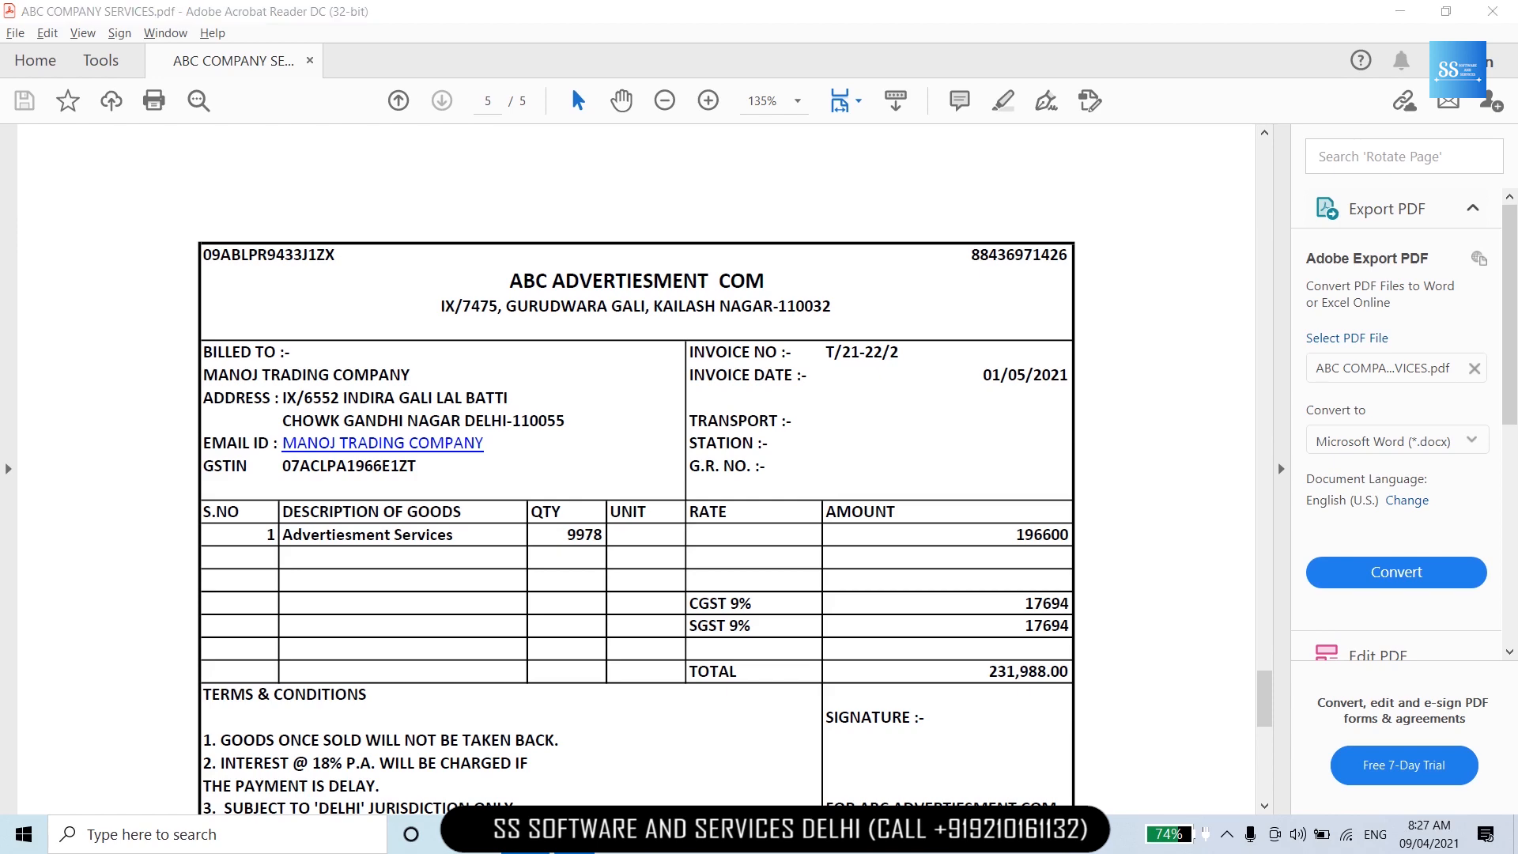
pyautogui.hotkey('alt', 'Tab')
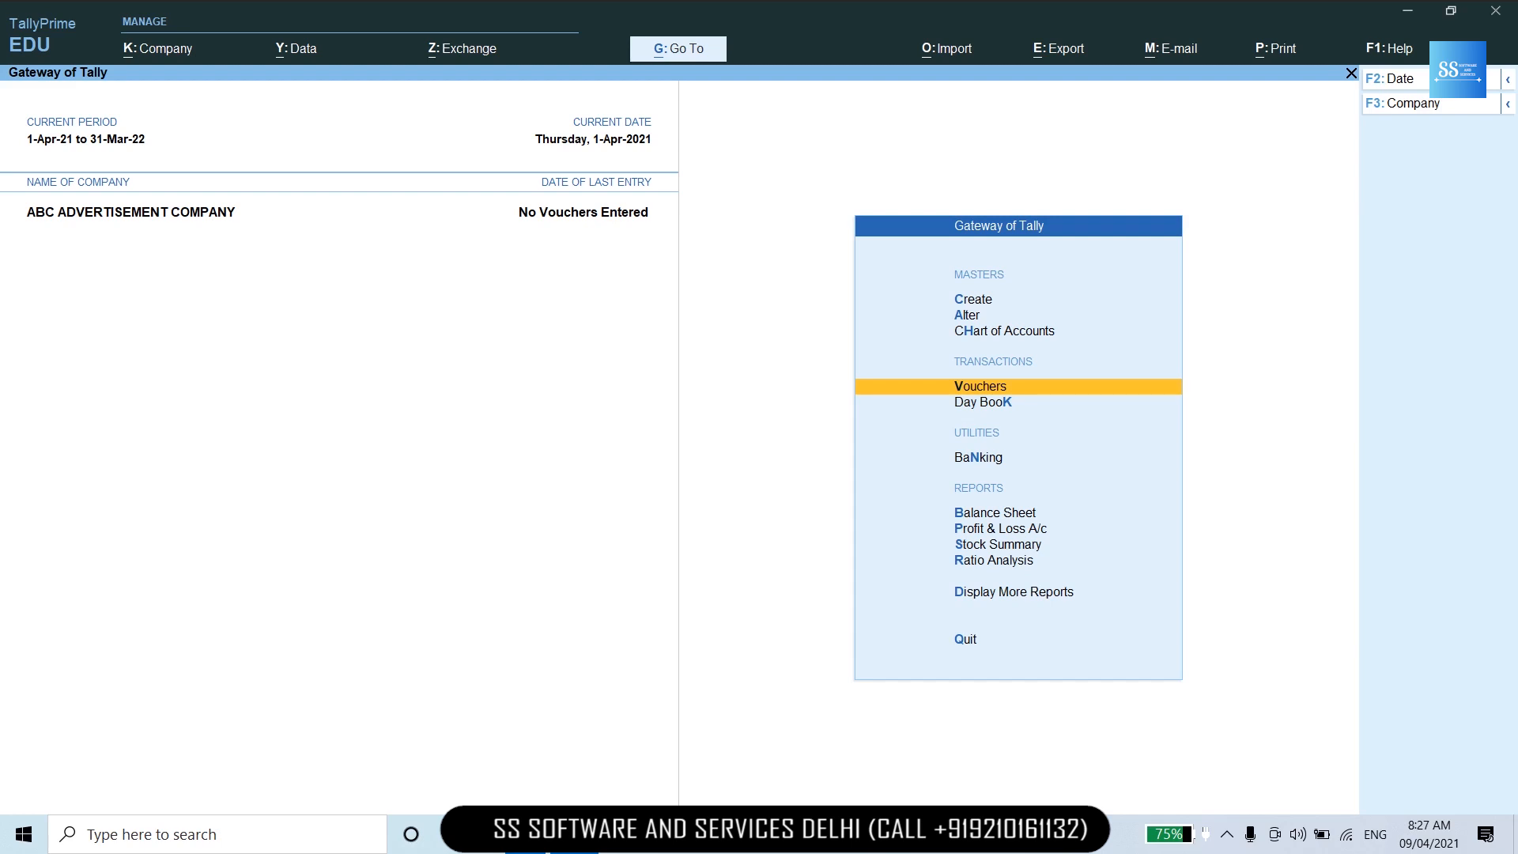
# In Company Features (F11), set Maintain Inventory to No and open GST Details with GST enabled.
pyautogui.press('F11')
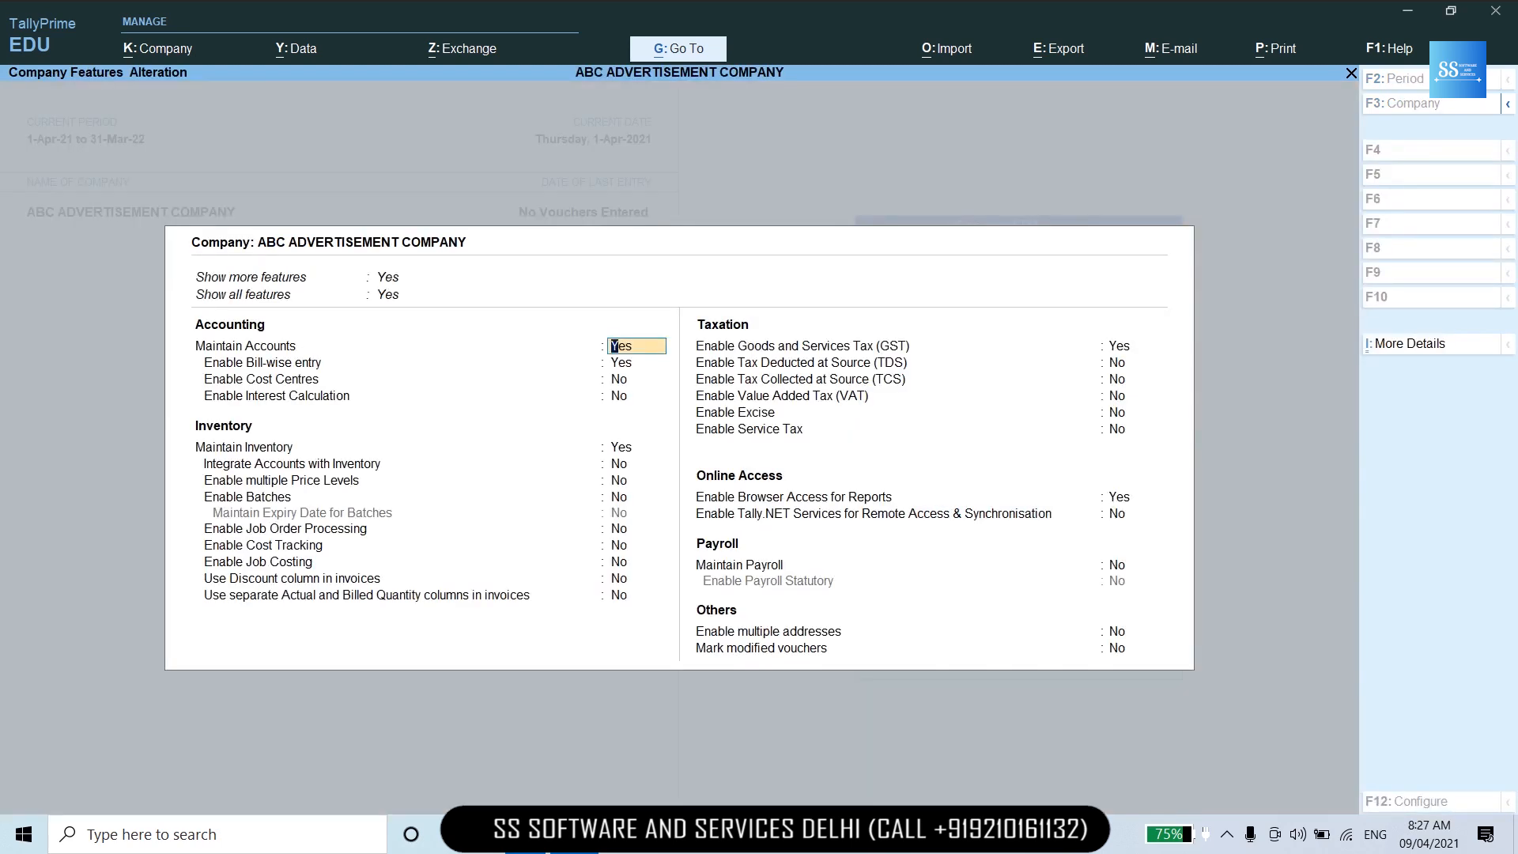
pyautogui.press('Return')
pyautogui.press('Return')
pyautogui.press('Return')
pyautogui.press('Return')
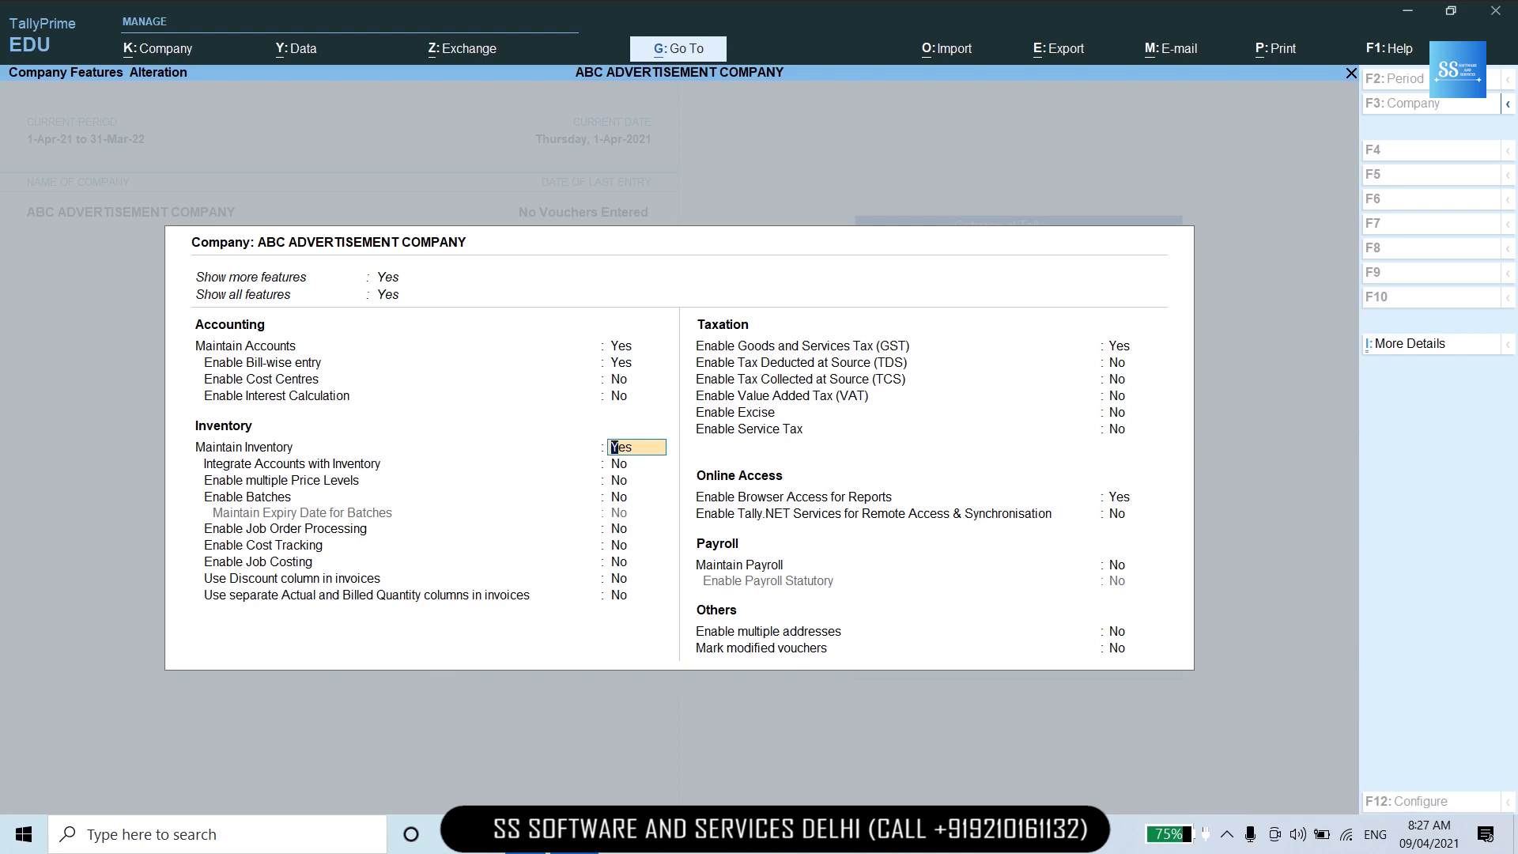
pyautogui.write('N')
pyautogui.press('Return')
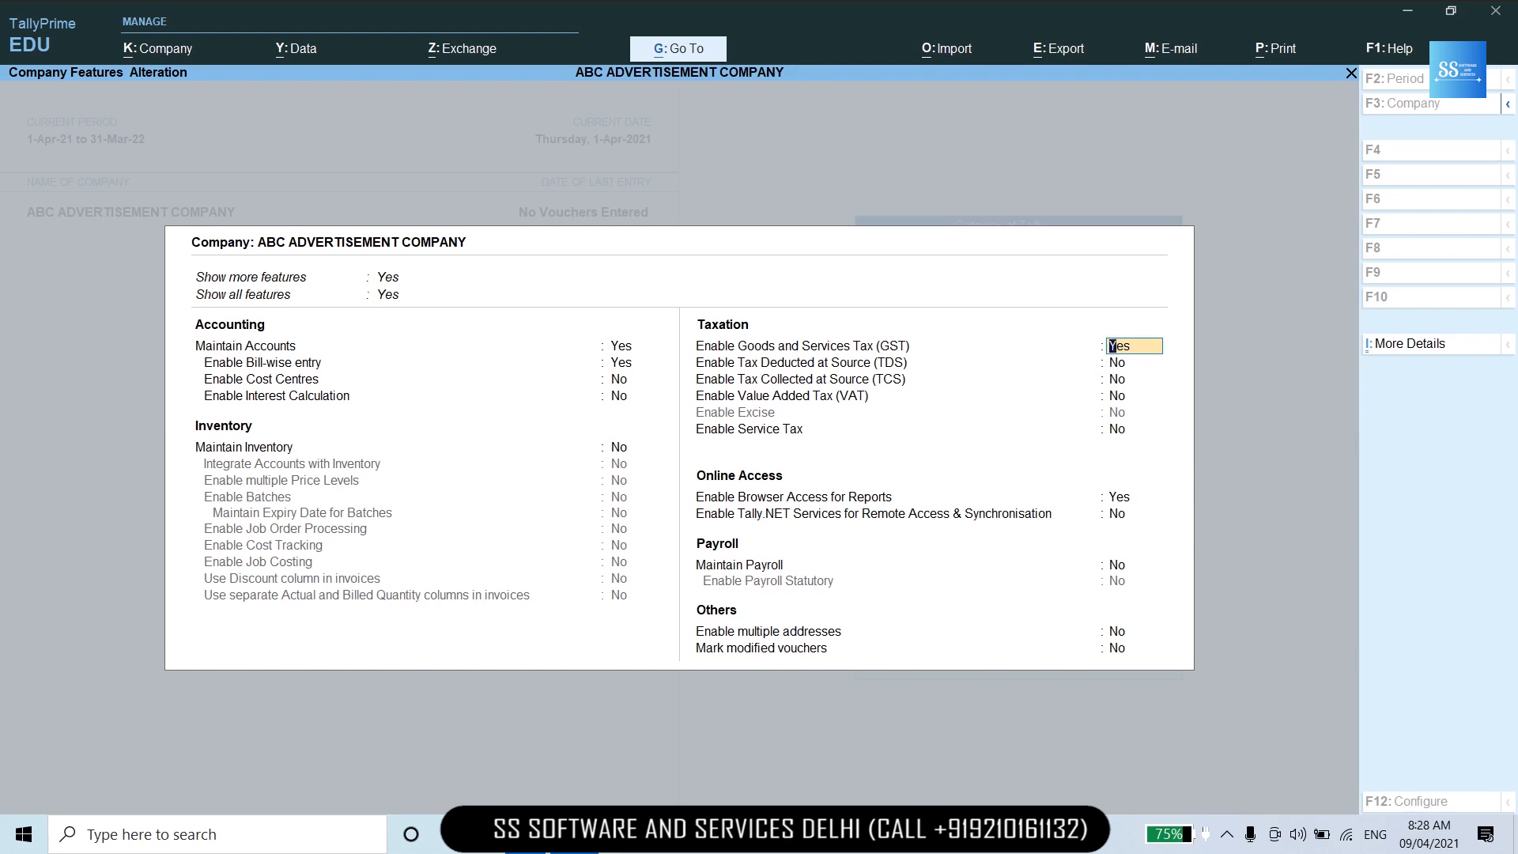
pyautogui.press('Return')
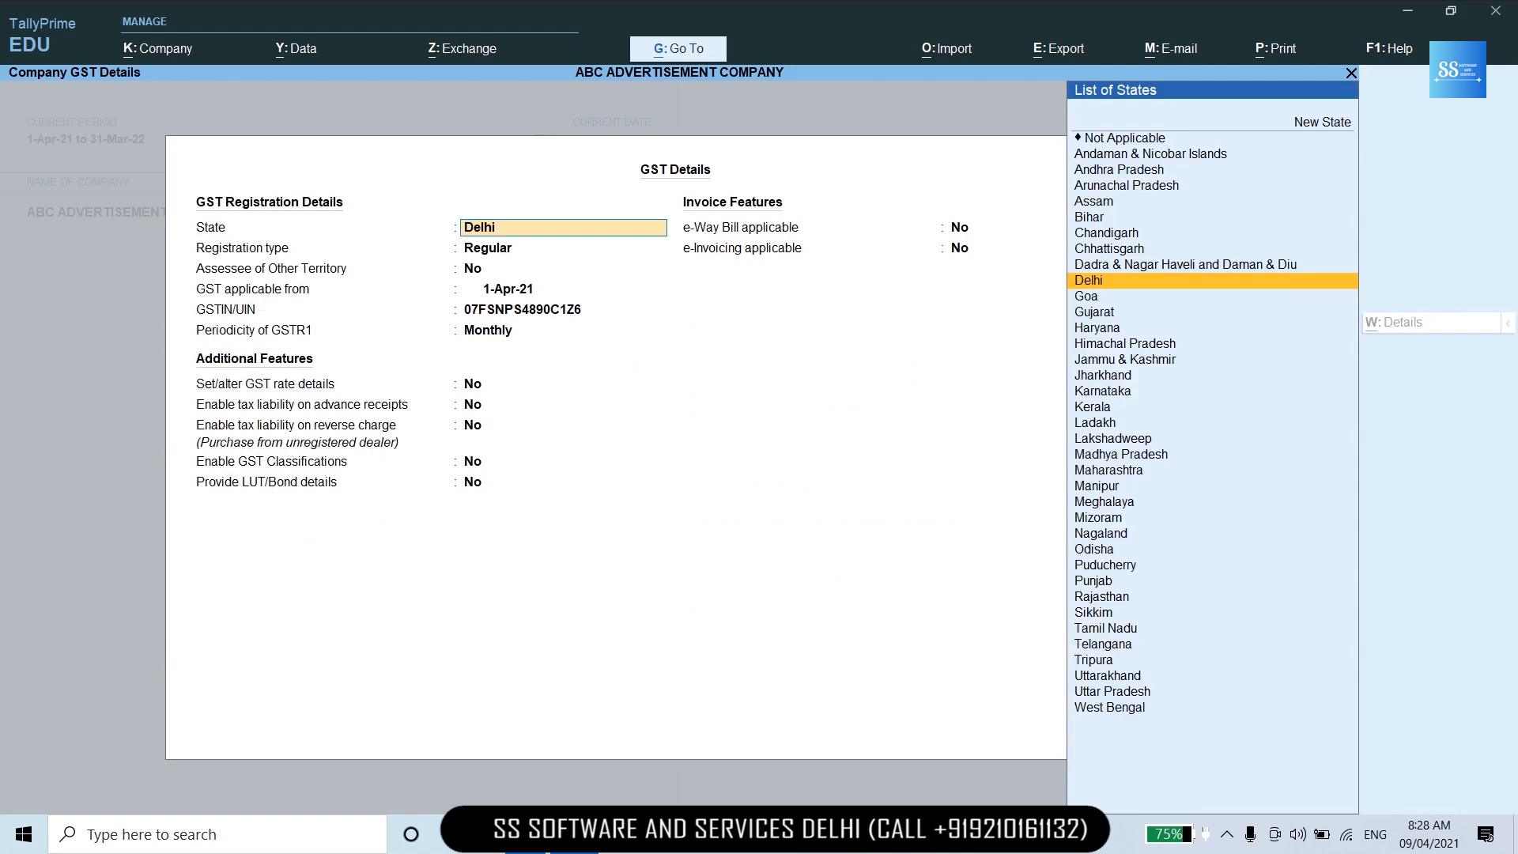
# Keep Delhi, Regular registration, GST from 1-Apr-21 and Monthly GSTR1, then save Company Features.
pyautogui.press('Return')
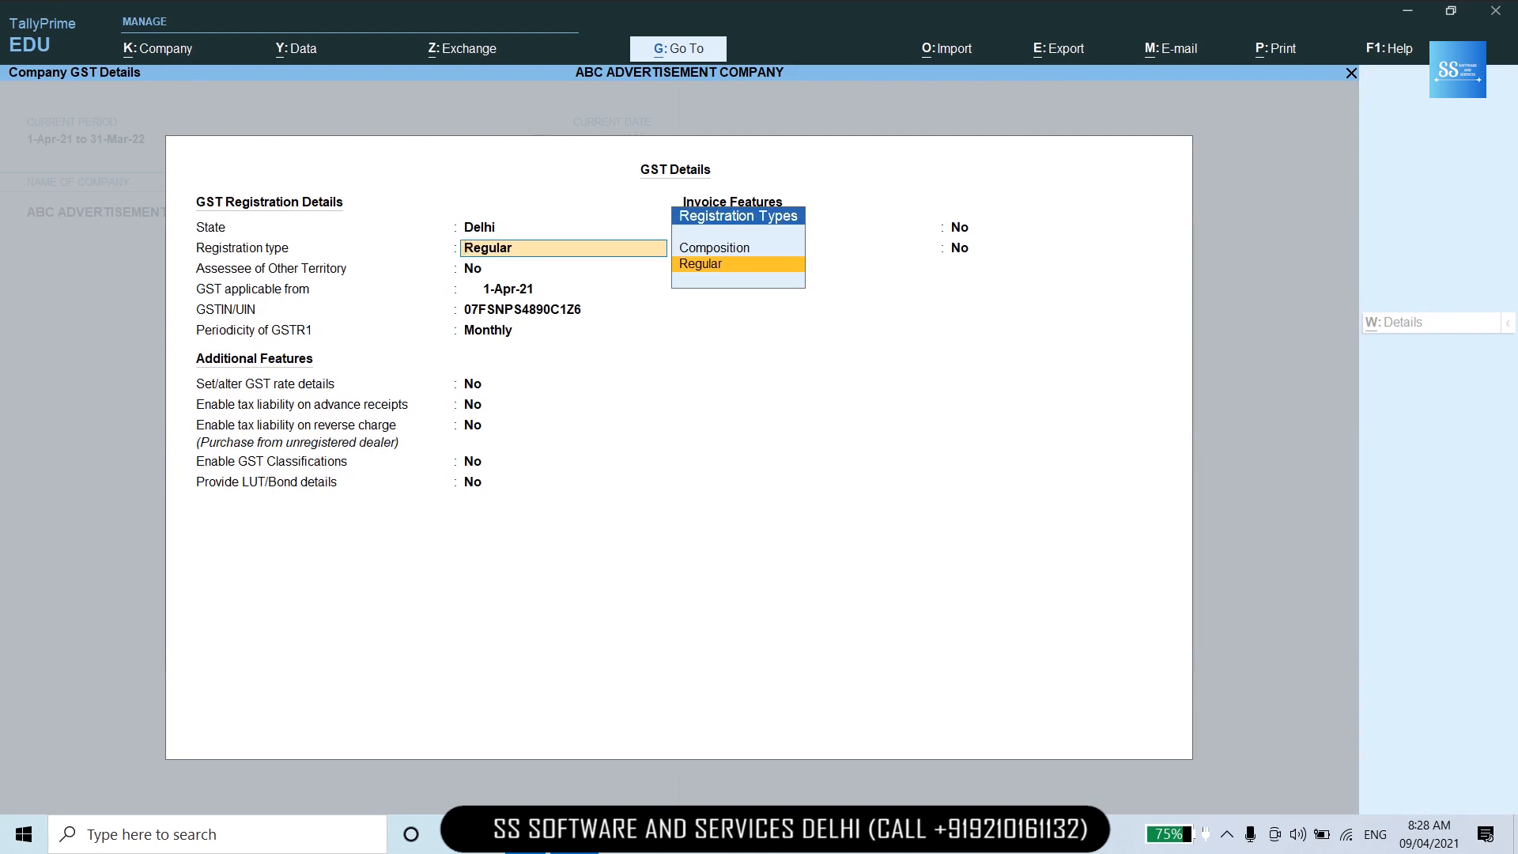
pyautogui.press('Return')
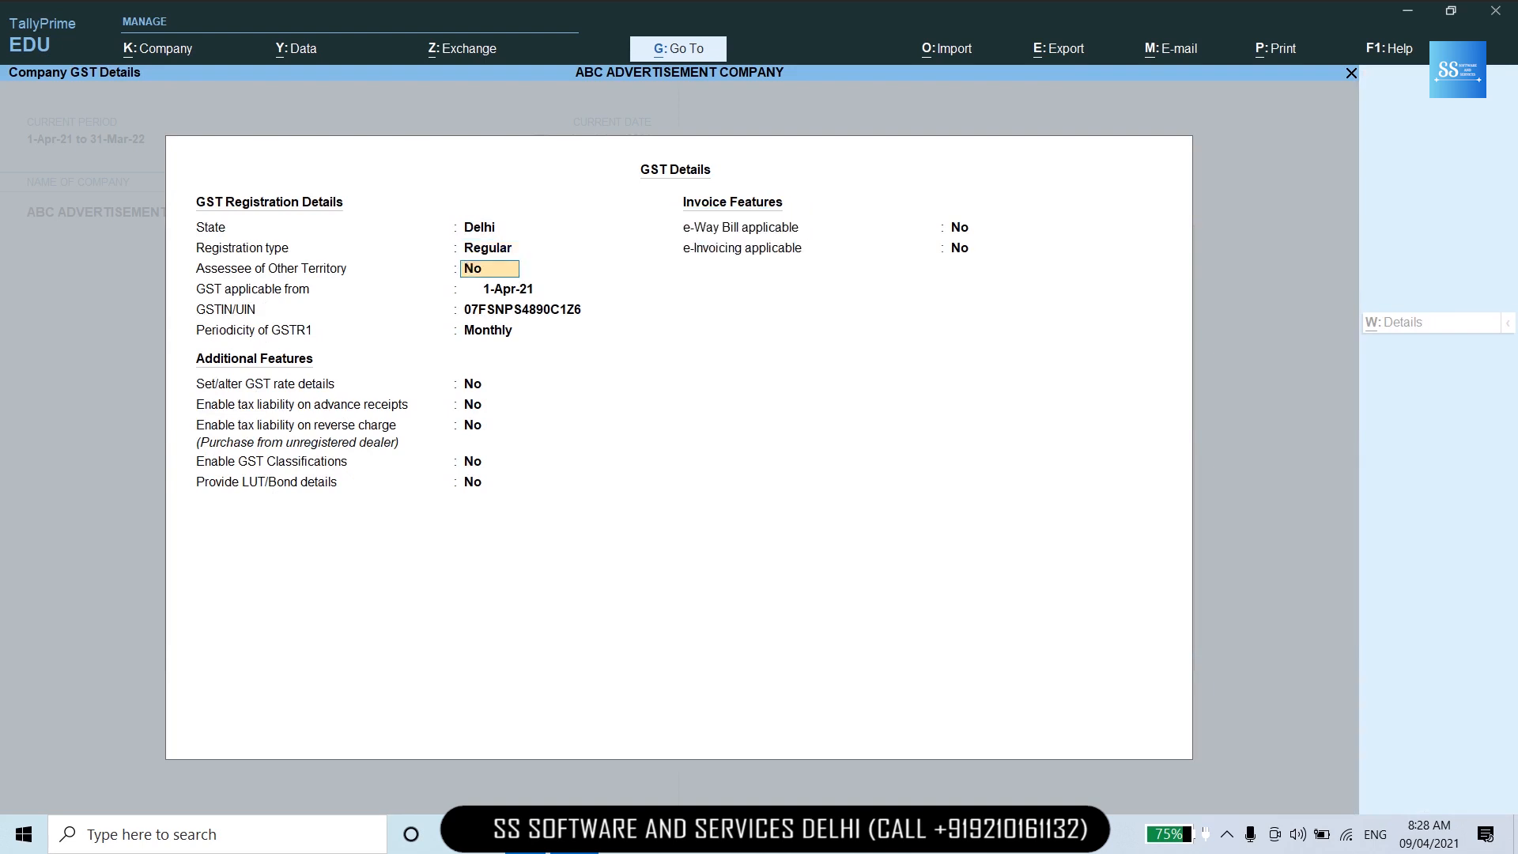
pyautogui.press('Return')
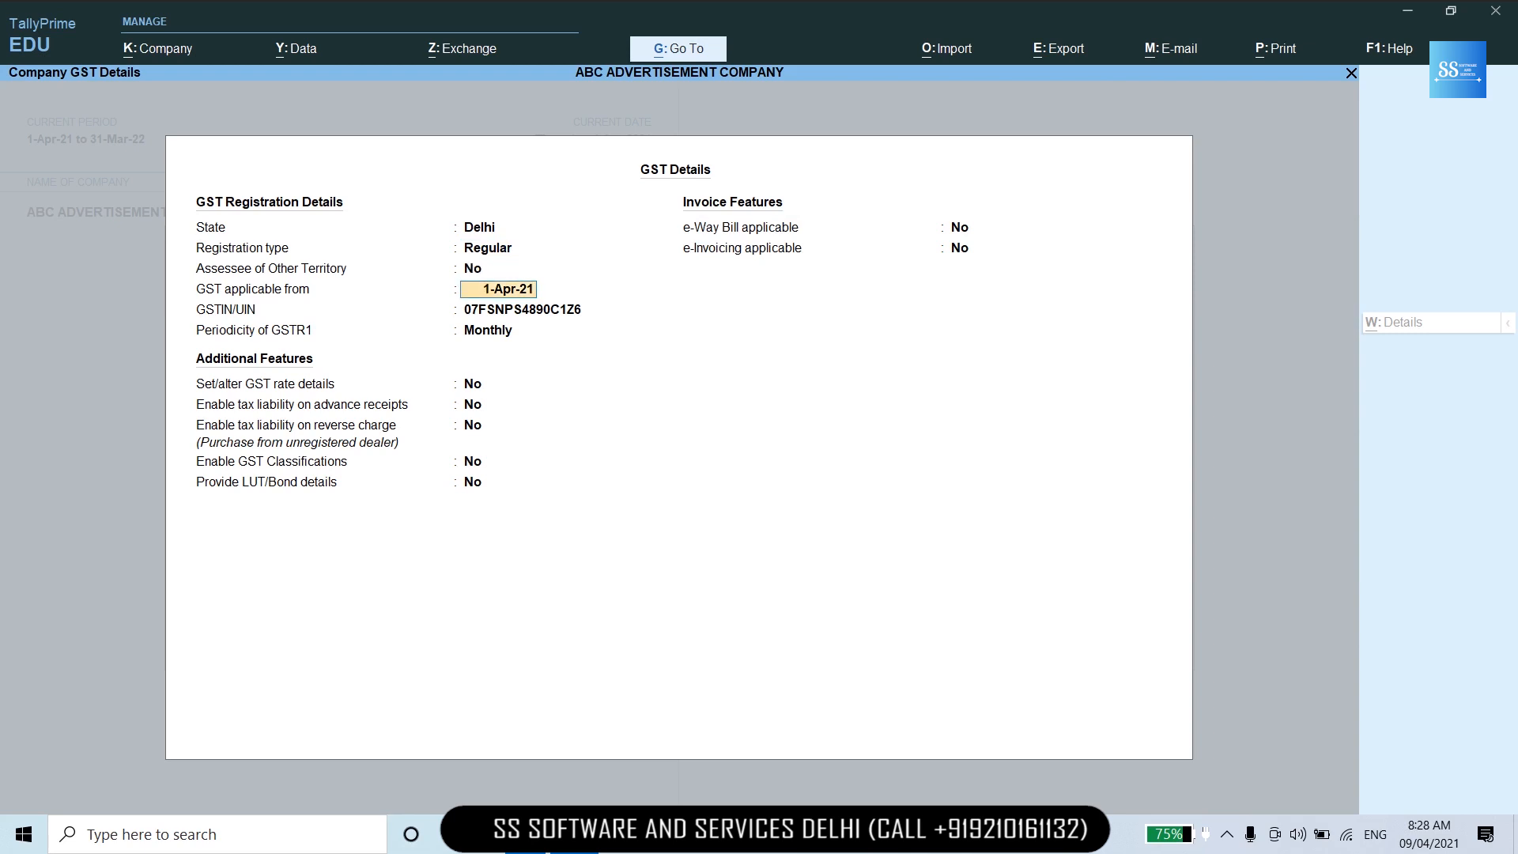
pyautogui.press('Return')
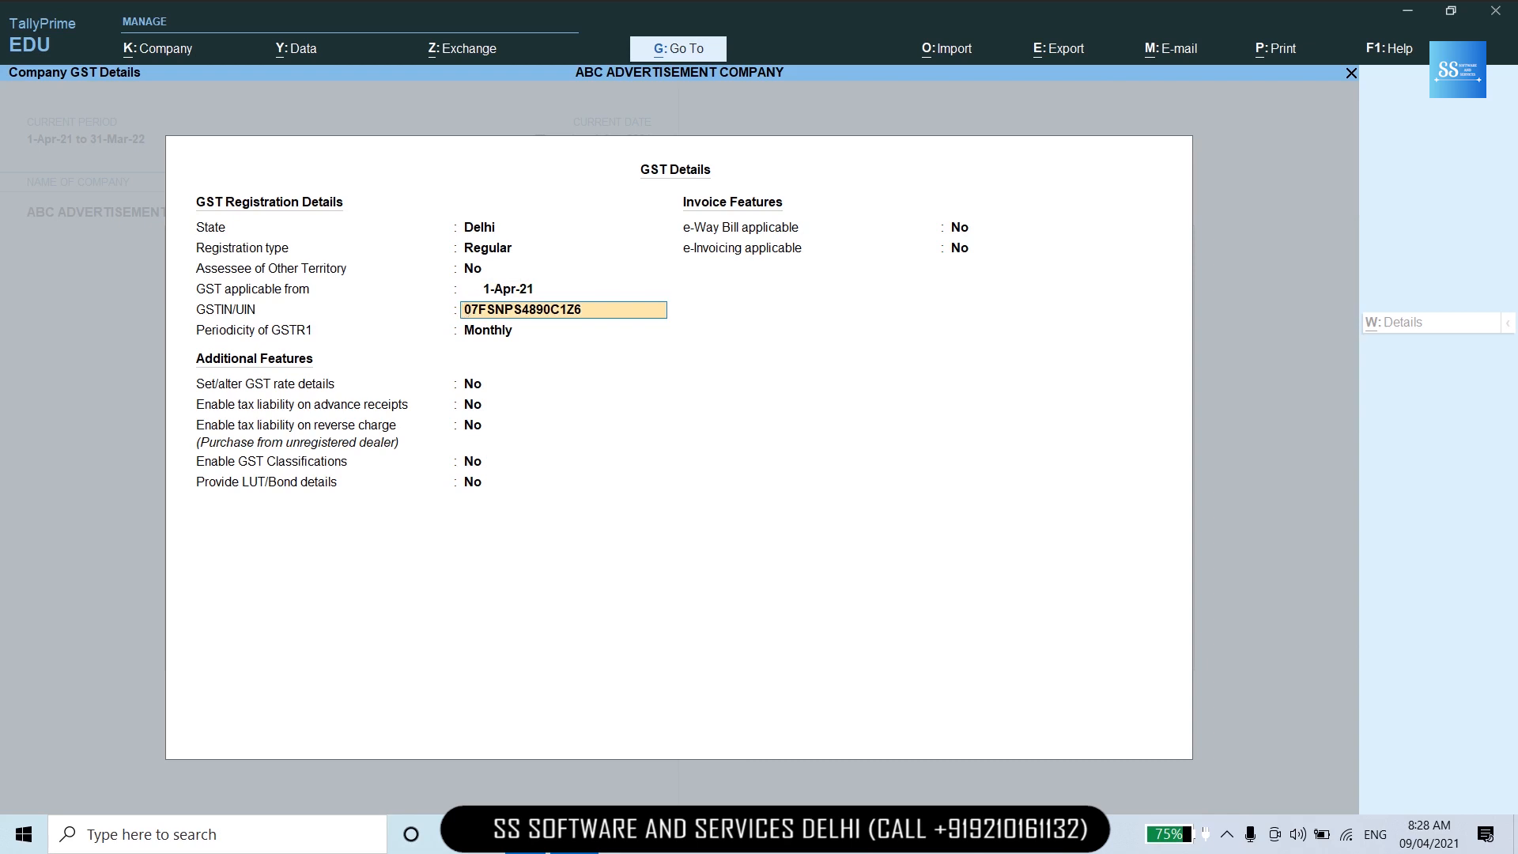
pyautogui.press('Return')
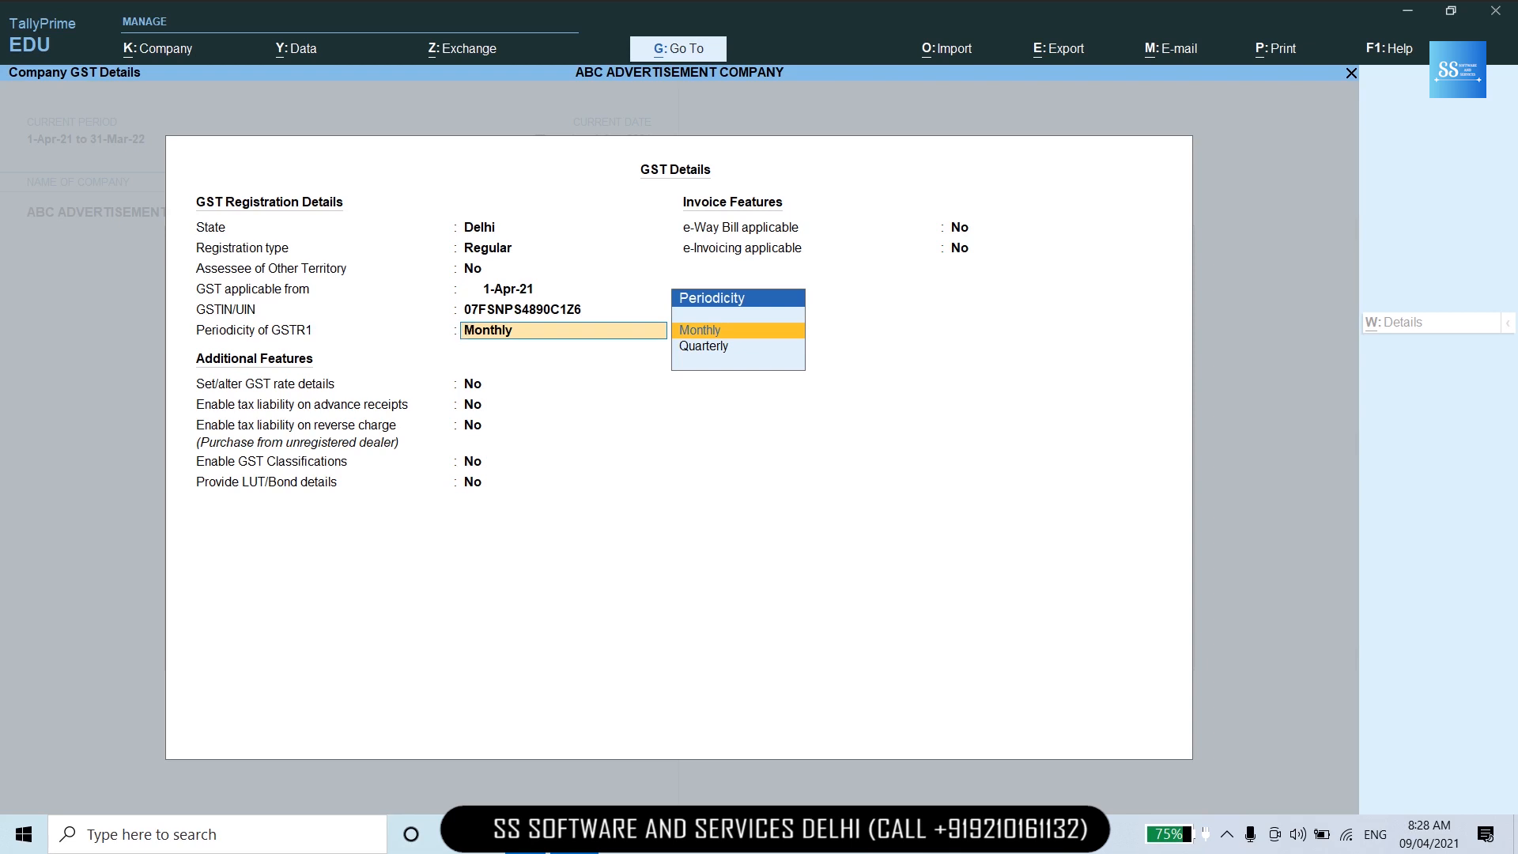
pyautogui.press('Return')
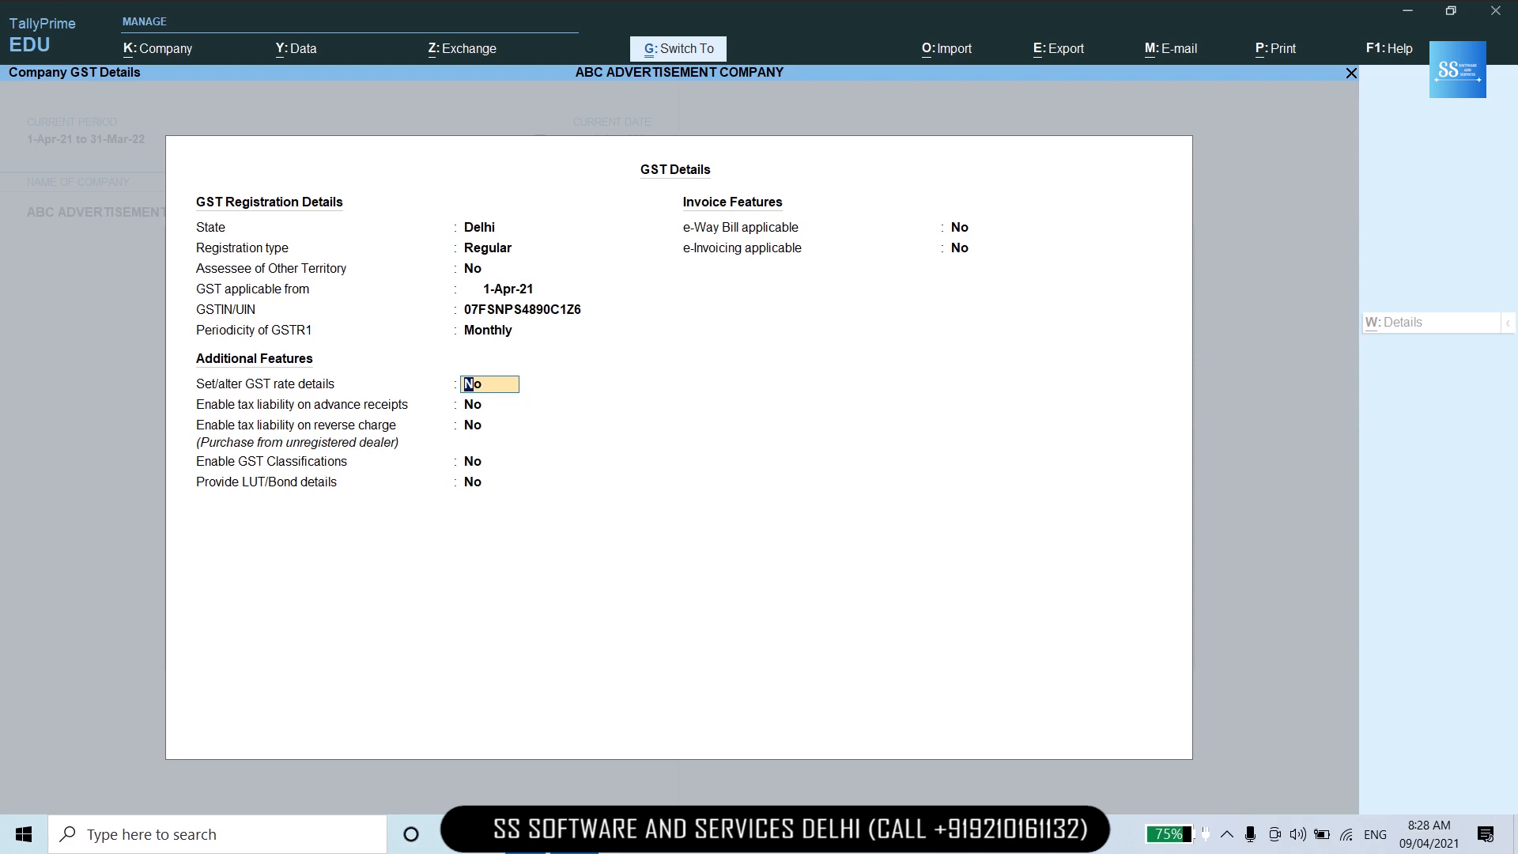
pyautogui.hotkey('ctrl', 'a')
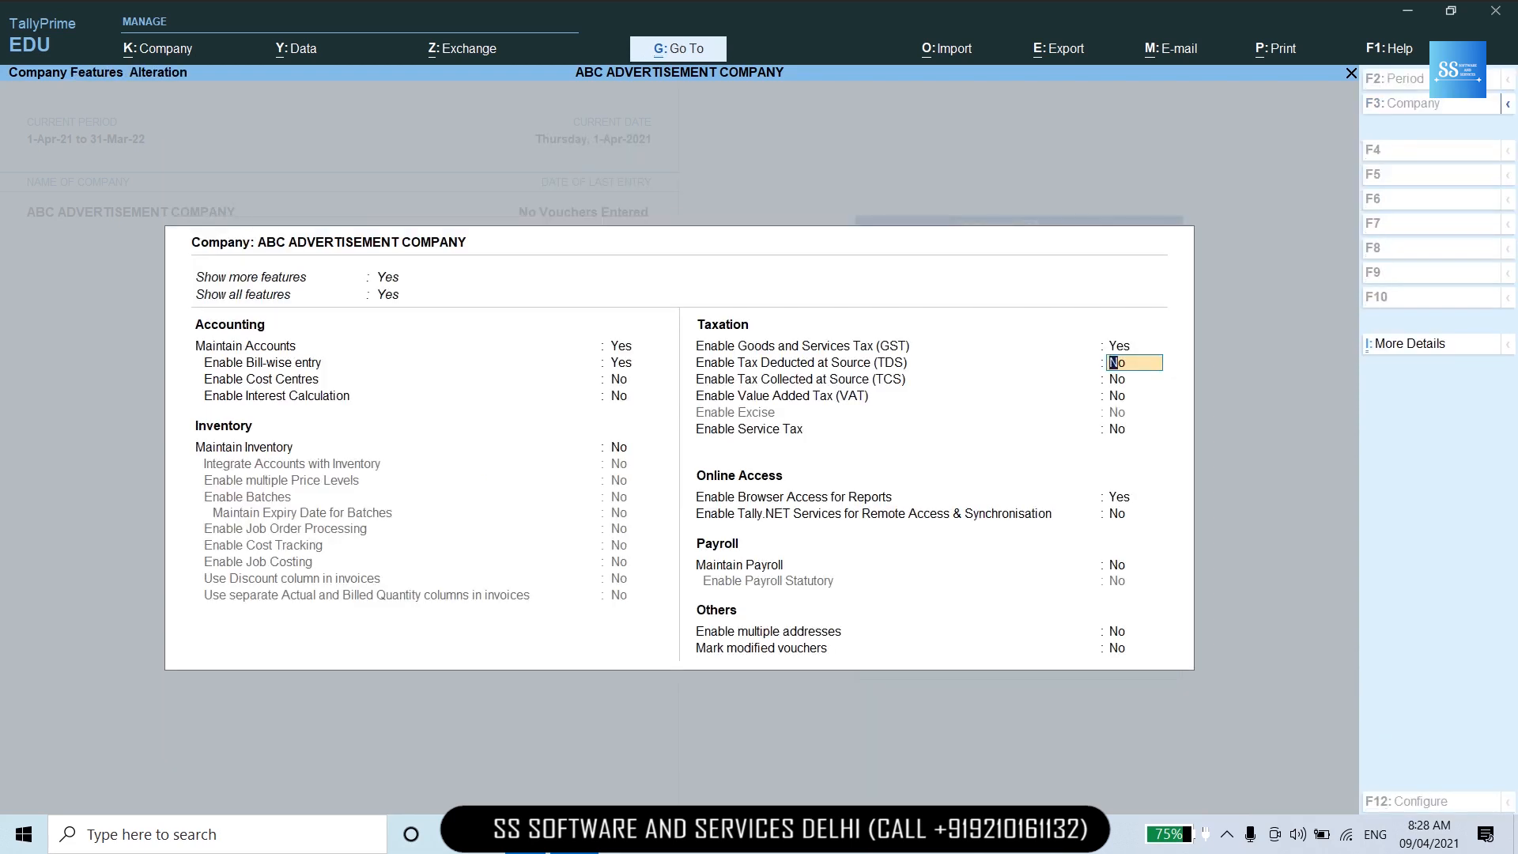
pyautogui.press('ctrl')
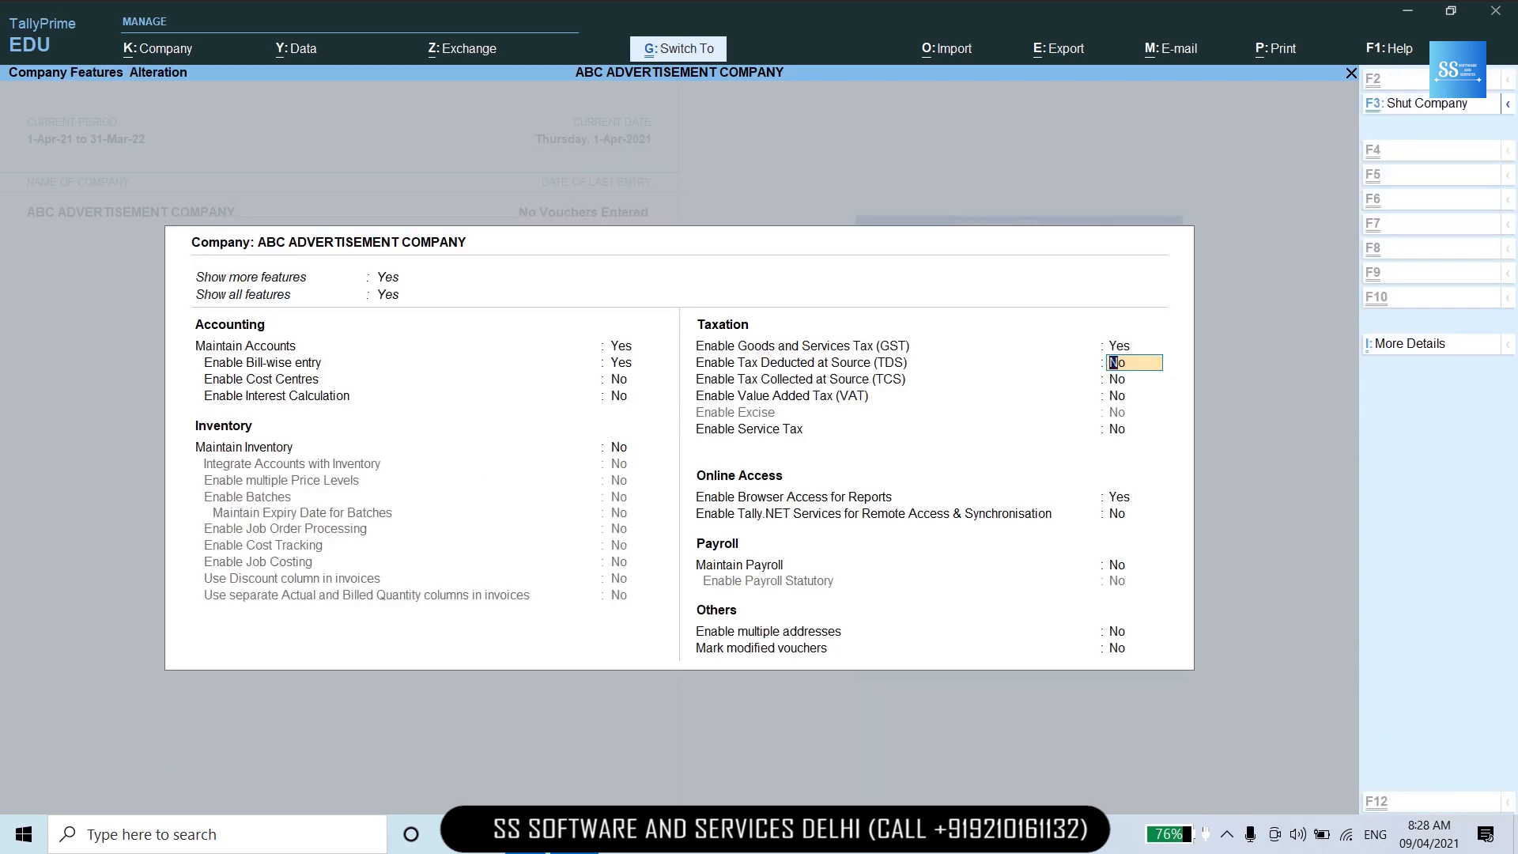
pyautogui.hotkey('ctrl', 'a')
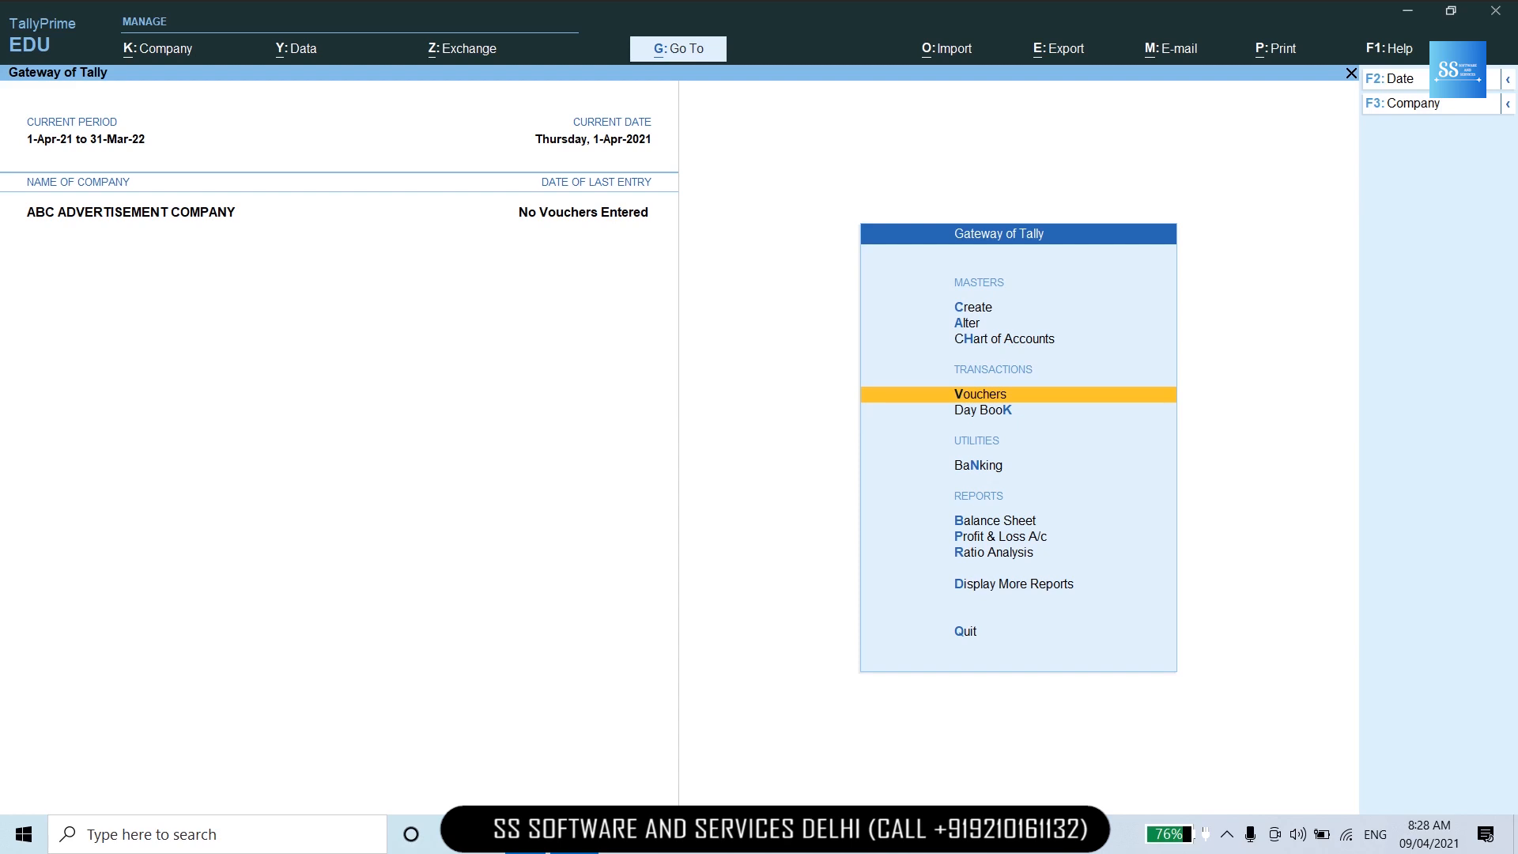
# Go to ledger alteration and open the Sale Local ledger from the List of Ledgers.
pyautogui.press('Up')
pyautogui.press('Up')
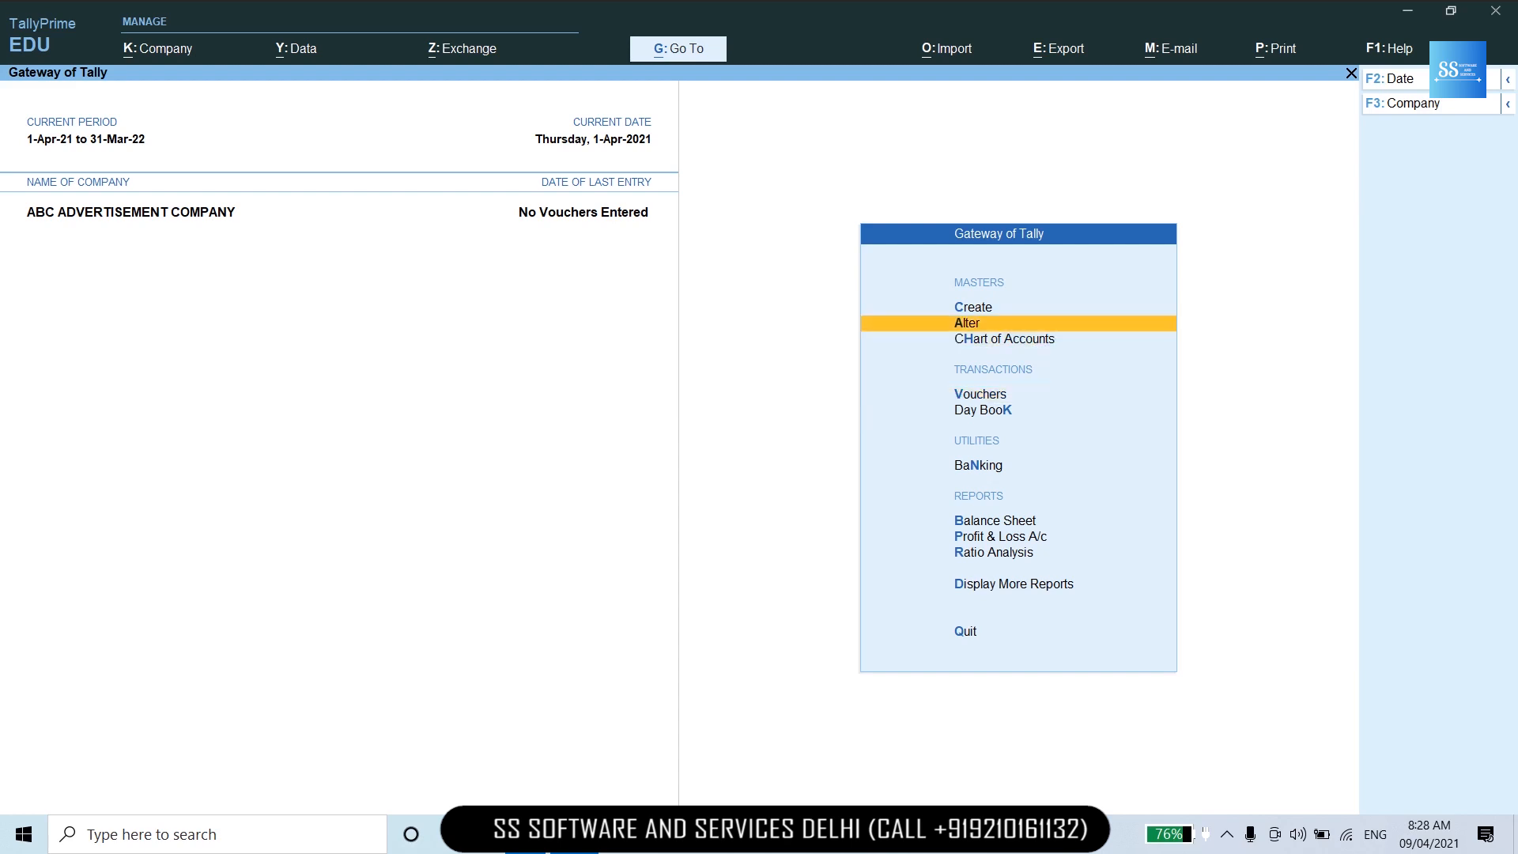
pyautogui.press('Return')
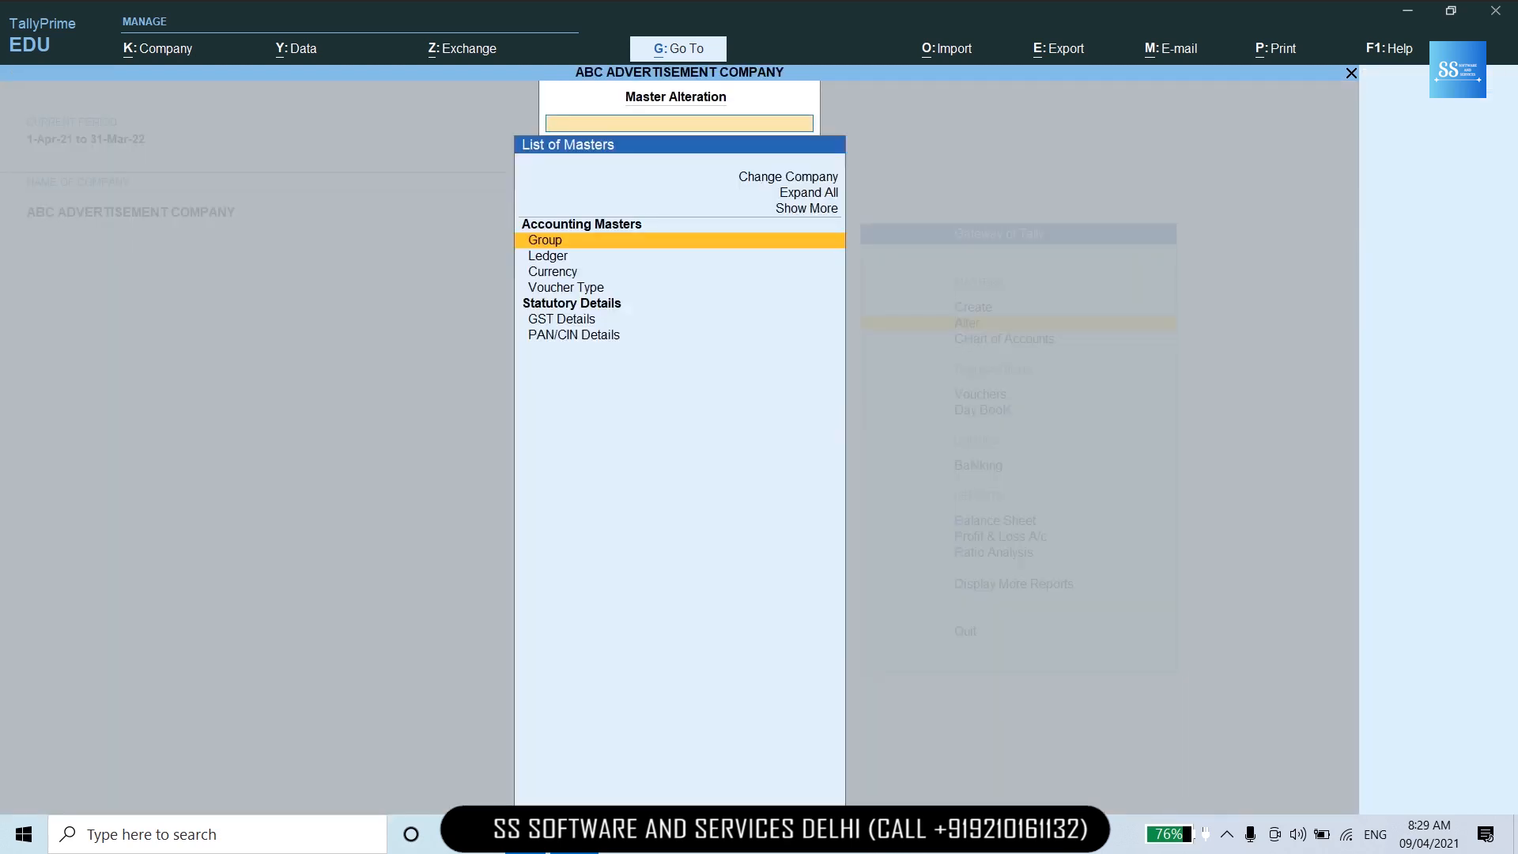
pyautogui.press('Down')
pyautogui.press('Return')
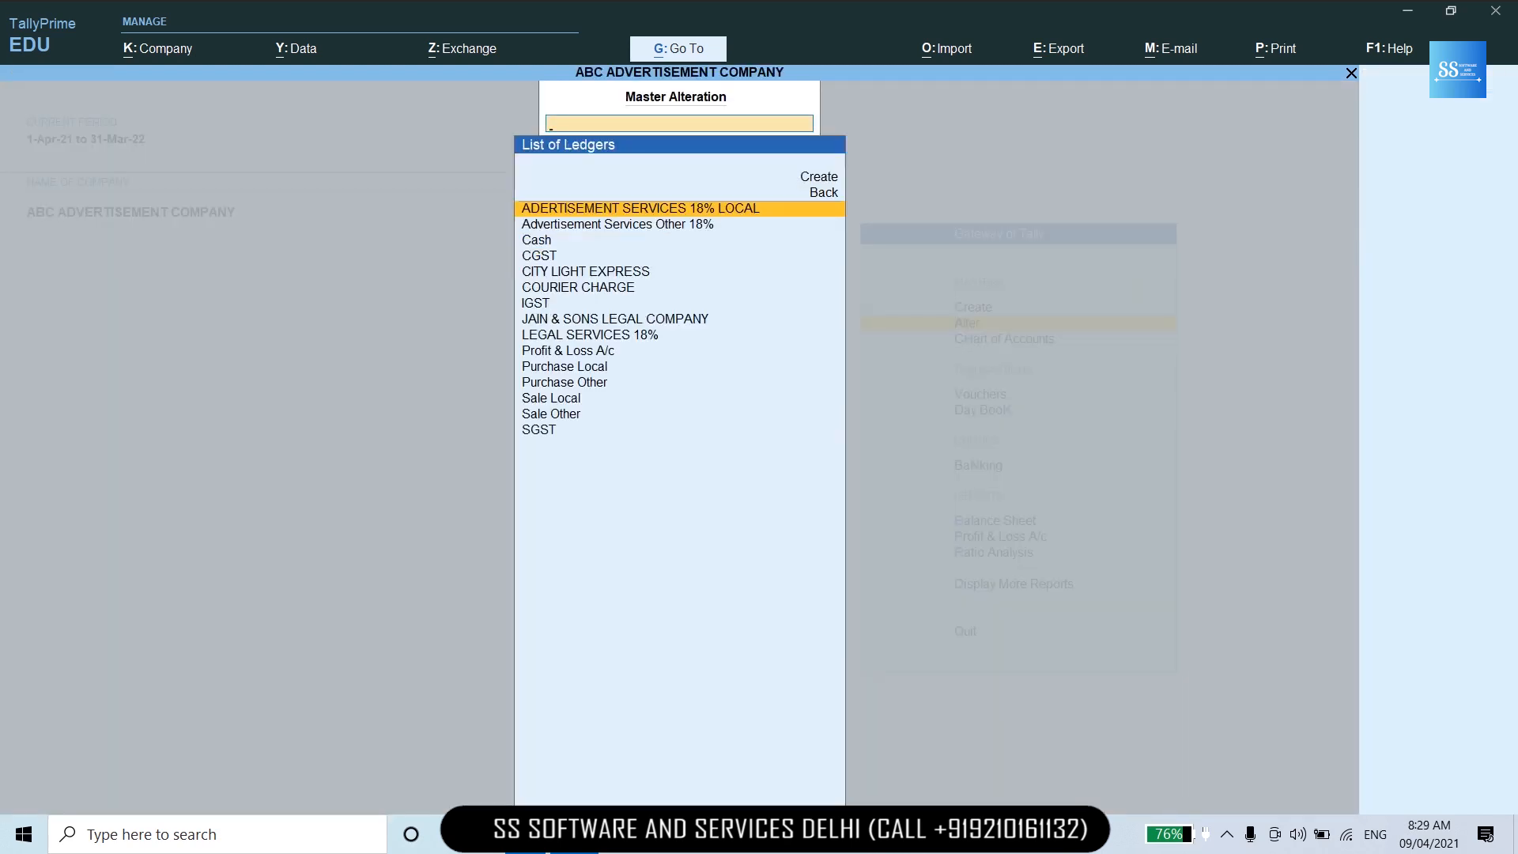
pyautogui.press('Down')
pyautogui.press('Down')
pyautogui.press('Down')
pyautogui.press('Down')
pyautogui.press('Down')
pyautogui.press('Down')
pyautogui.press('Down')
pyautogui.press('Down')
pyautogui.press('Down')
pyautogui.press('Down')
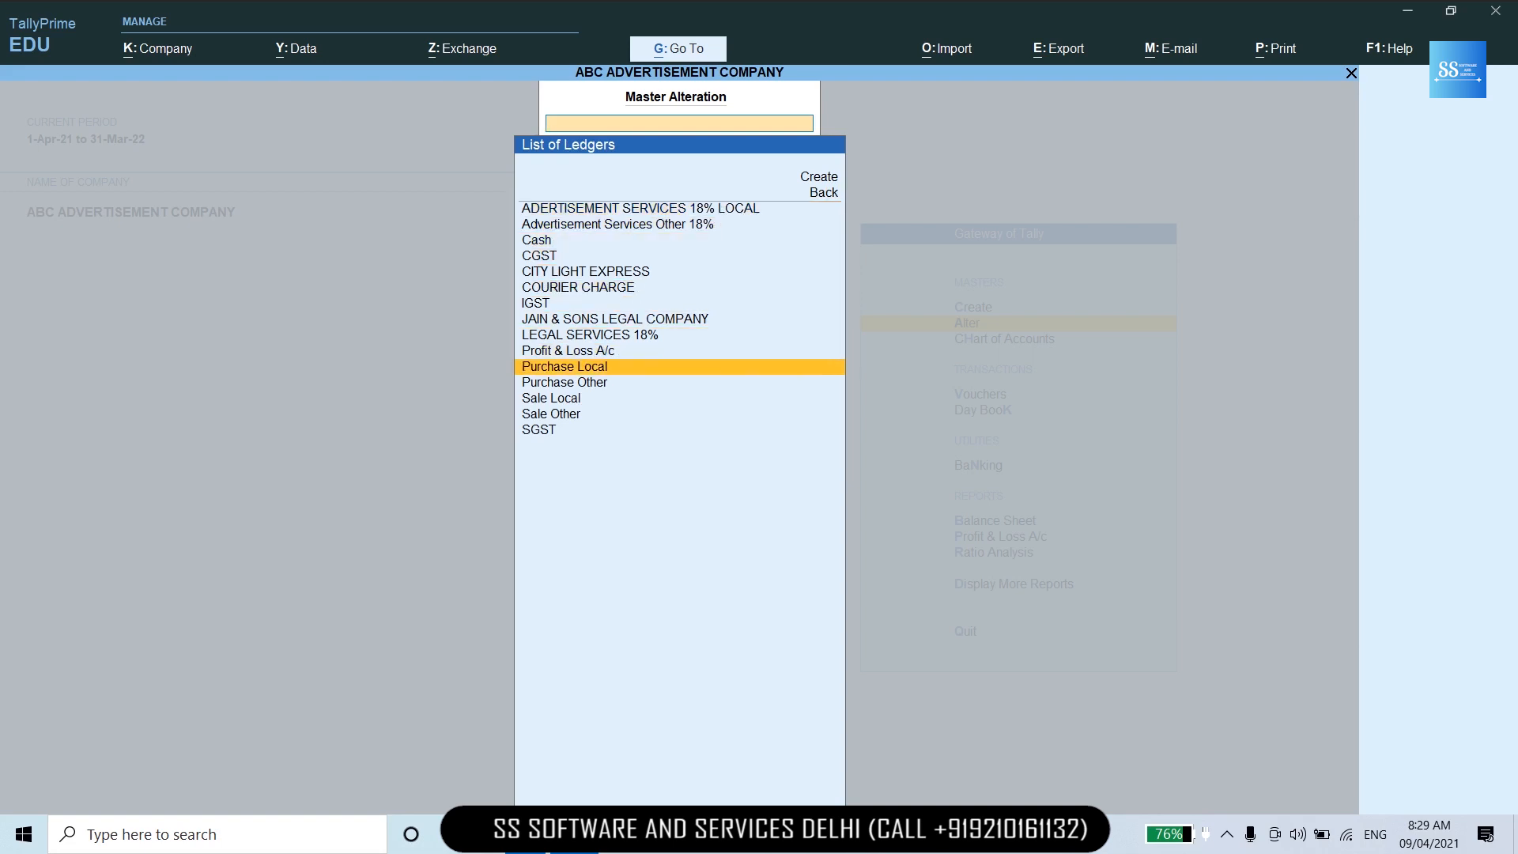
pyautogui.press('Down')
pyautogui.press('Down')
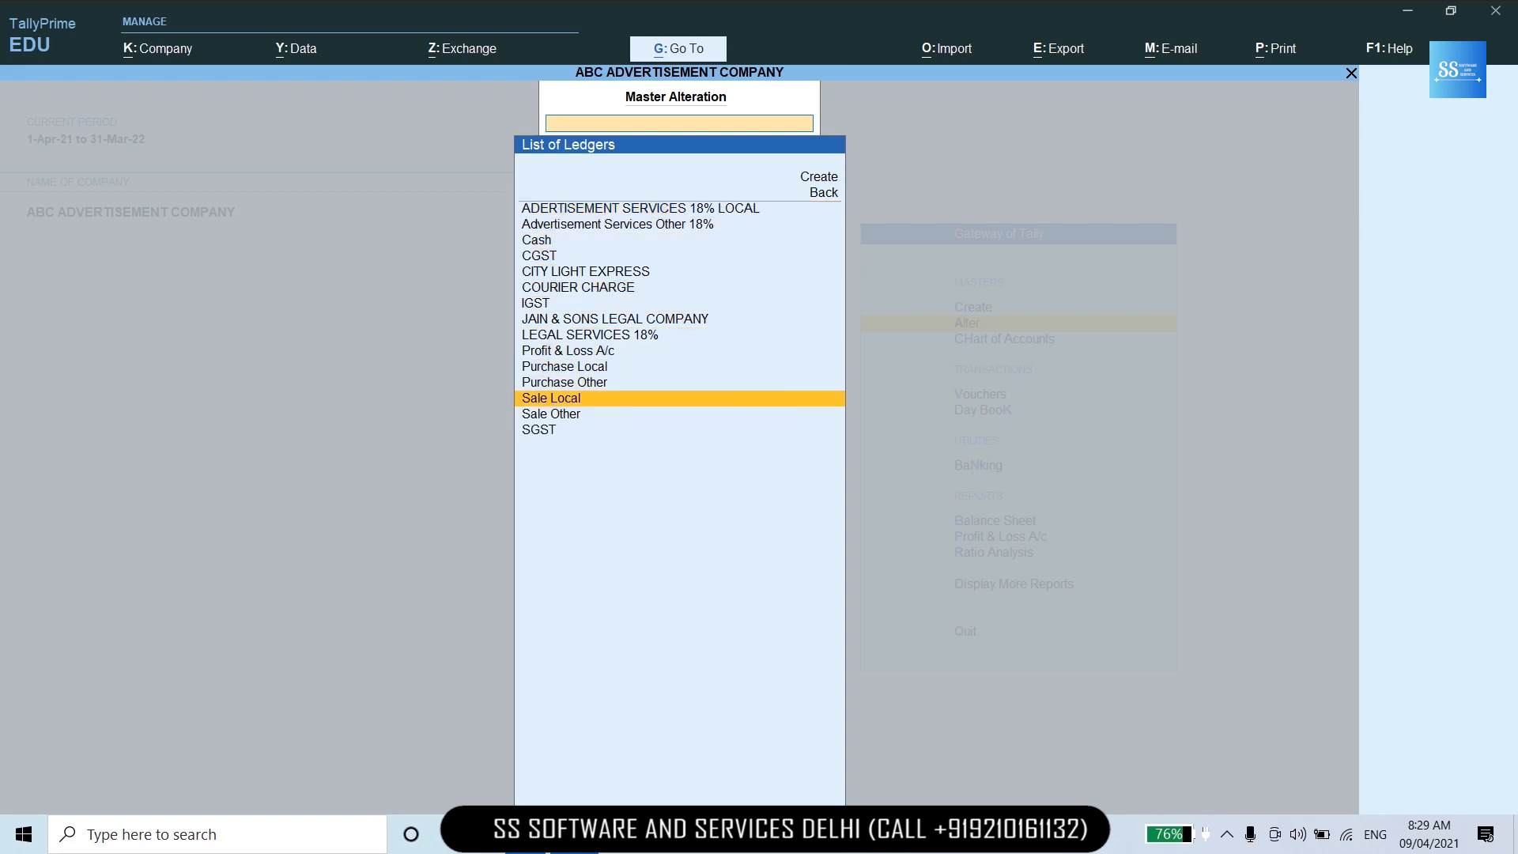
pyautogui.press('Down')
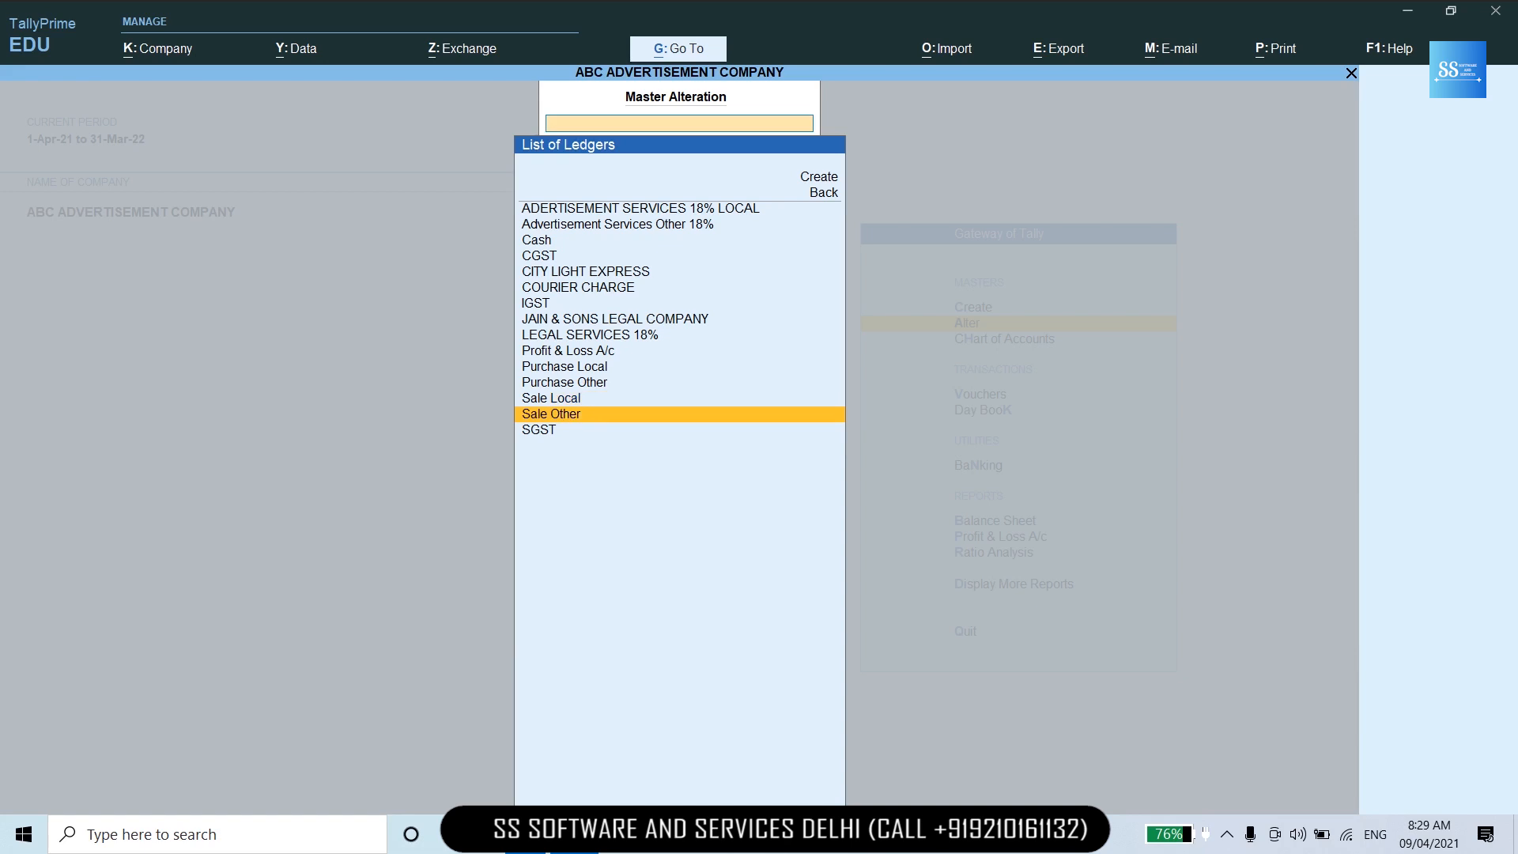
pyautogui.press('Up')
pyautogui.press('Up')
pyautogui.press('Up')
pyautogui.press('Down')
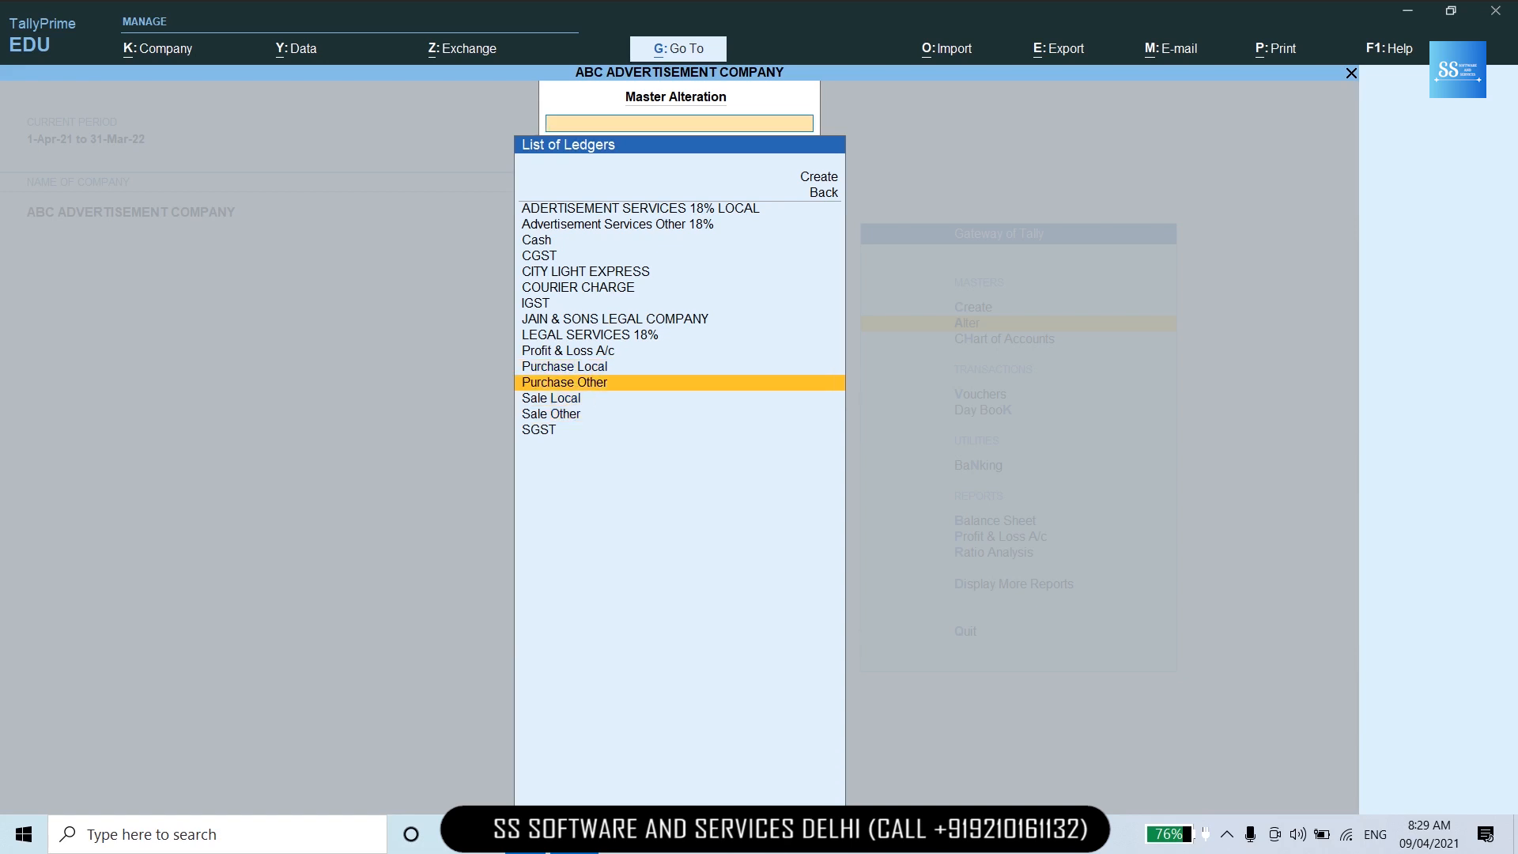
pyautogui.press('Down')
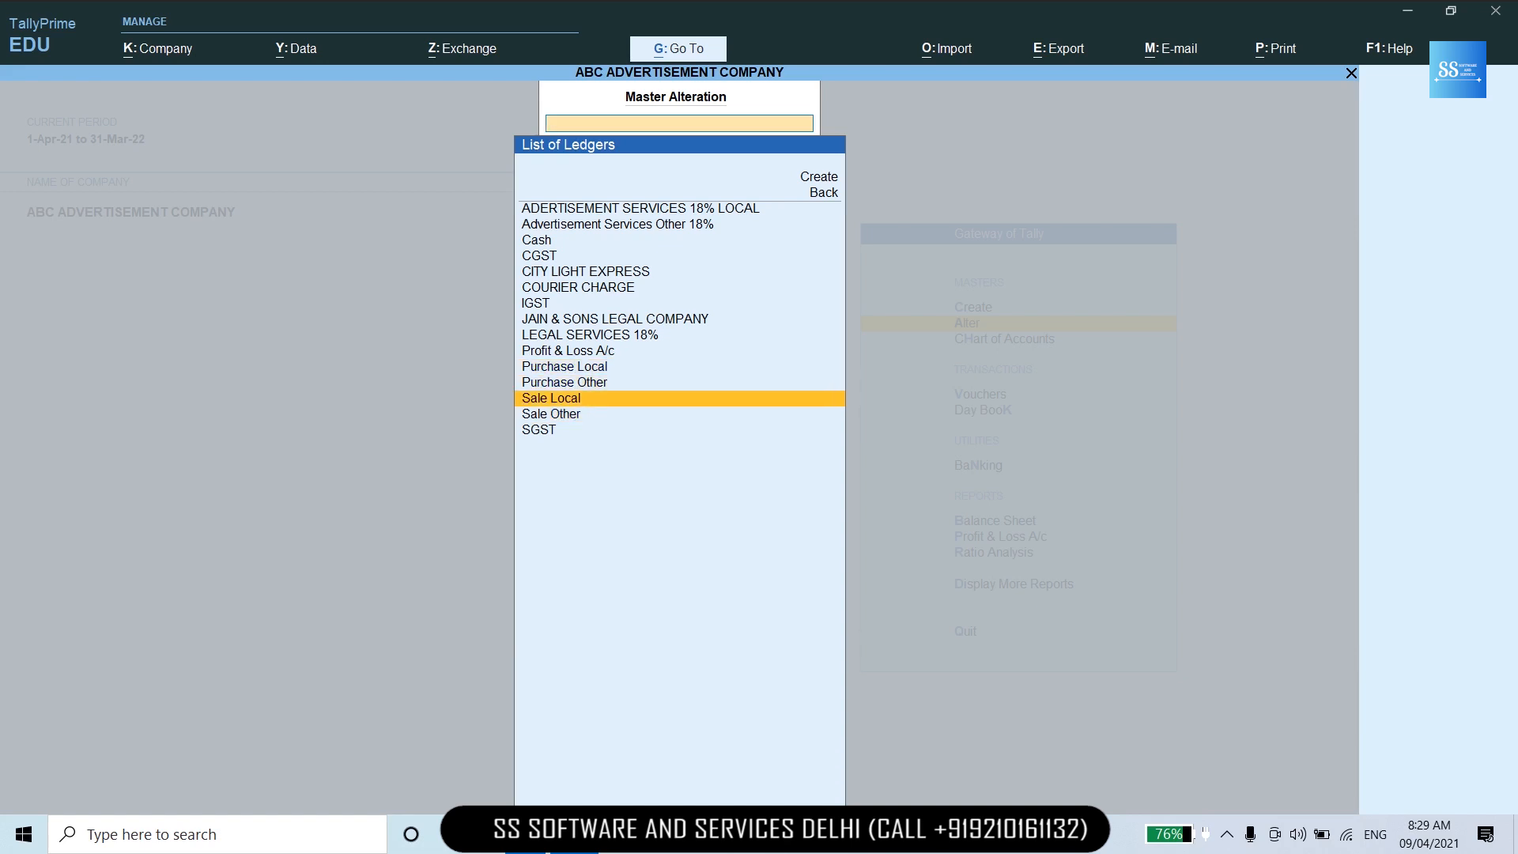
pyautogui.press('Return')
pyautogui.press('Return')
pyautogui.press('Return')
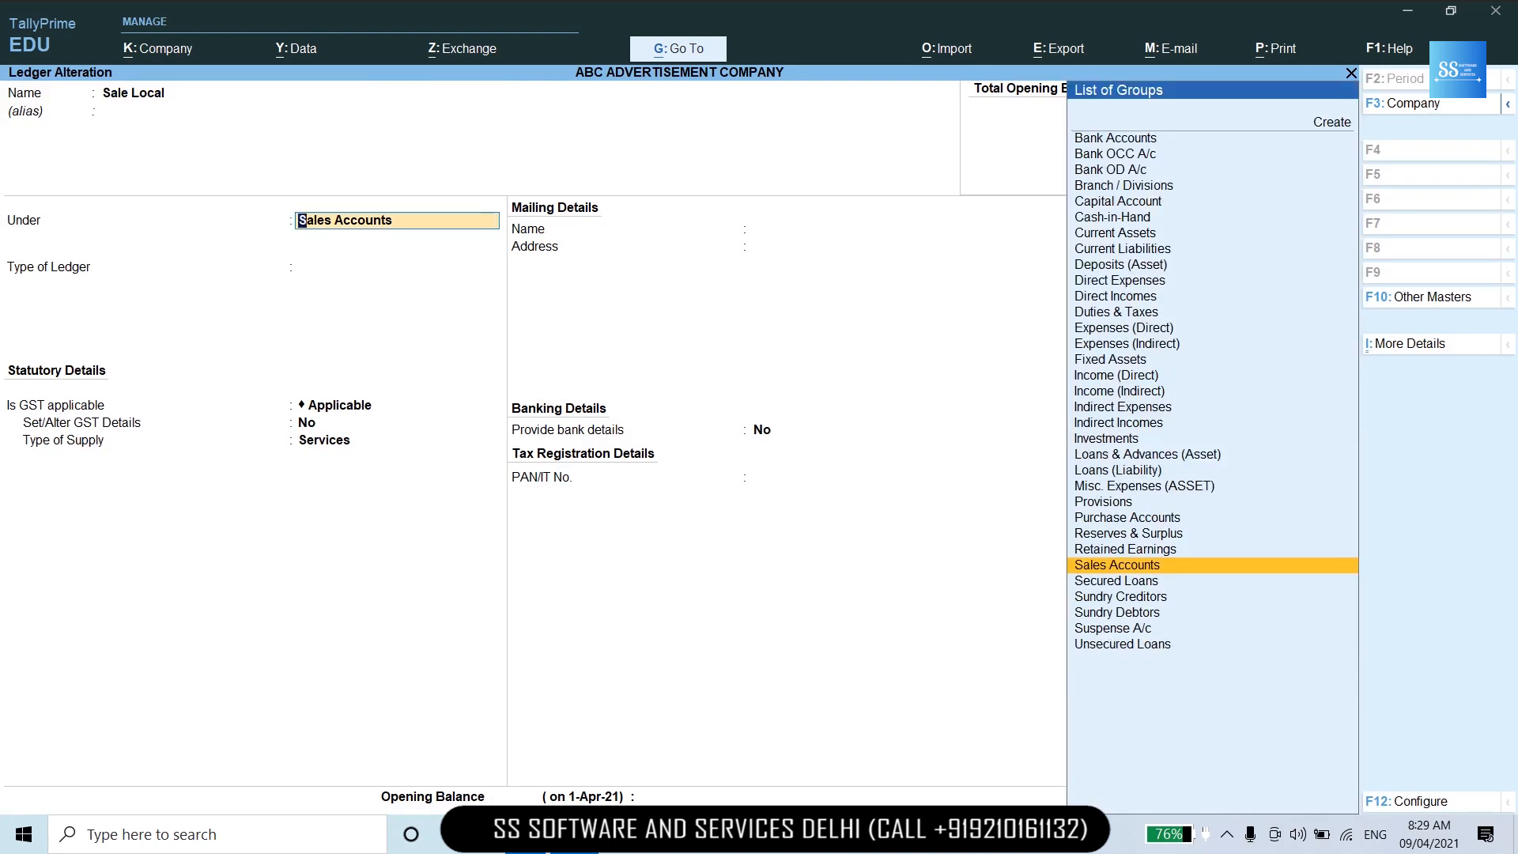
# Give Sale Local GST details as Sales Taxable with 18% integrated, 9% central and state tax, and save.
pyautogui.press('Return')
pyautogui.press('Return')
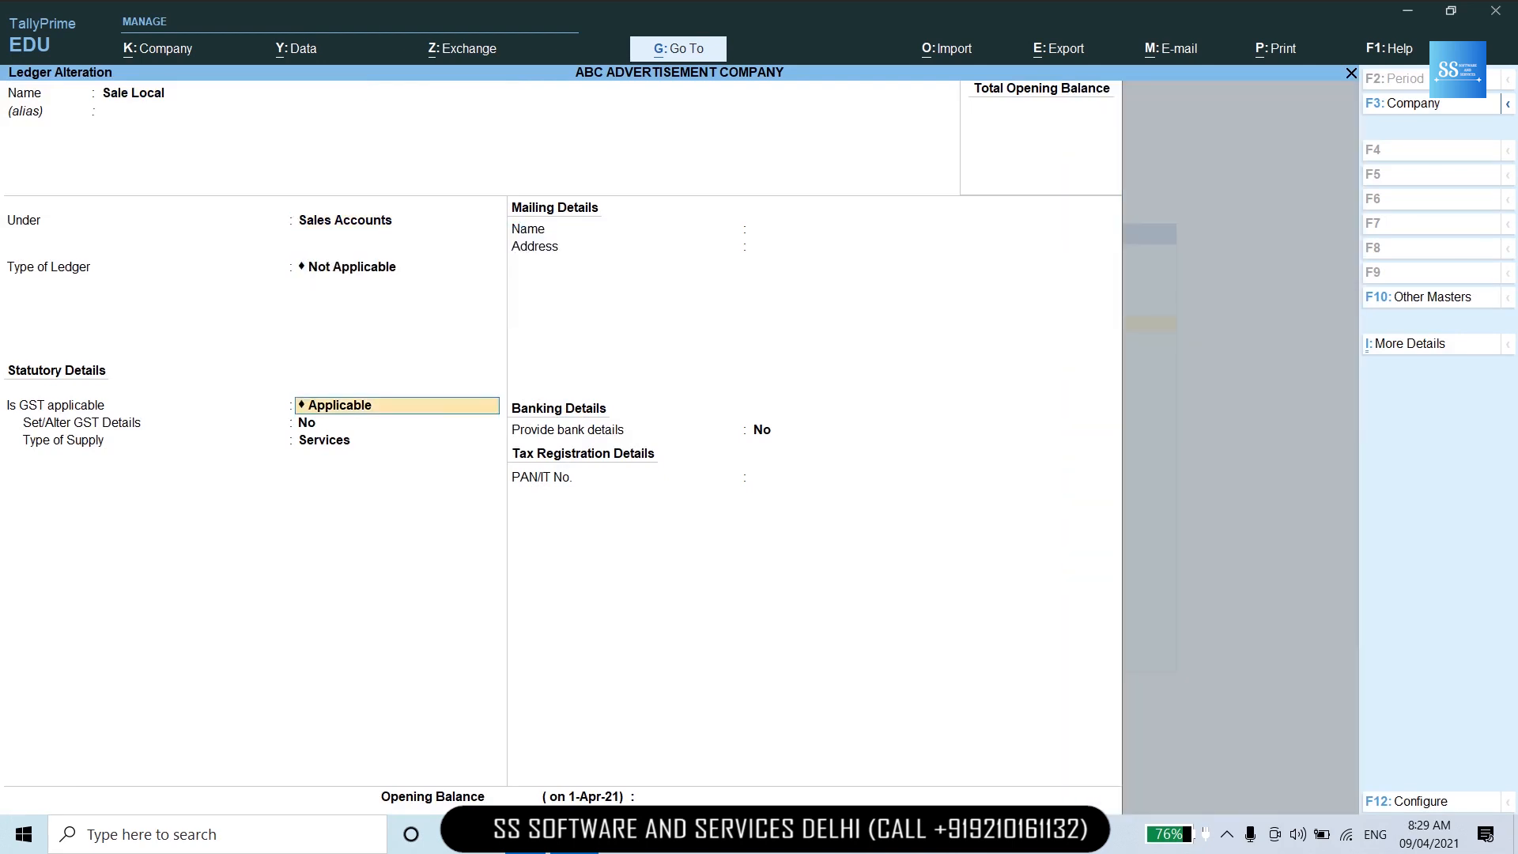
pyautogui.press('Return')
pyautogui.press('Return')
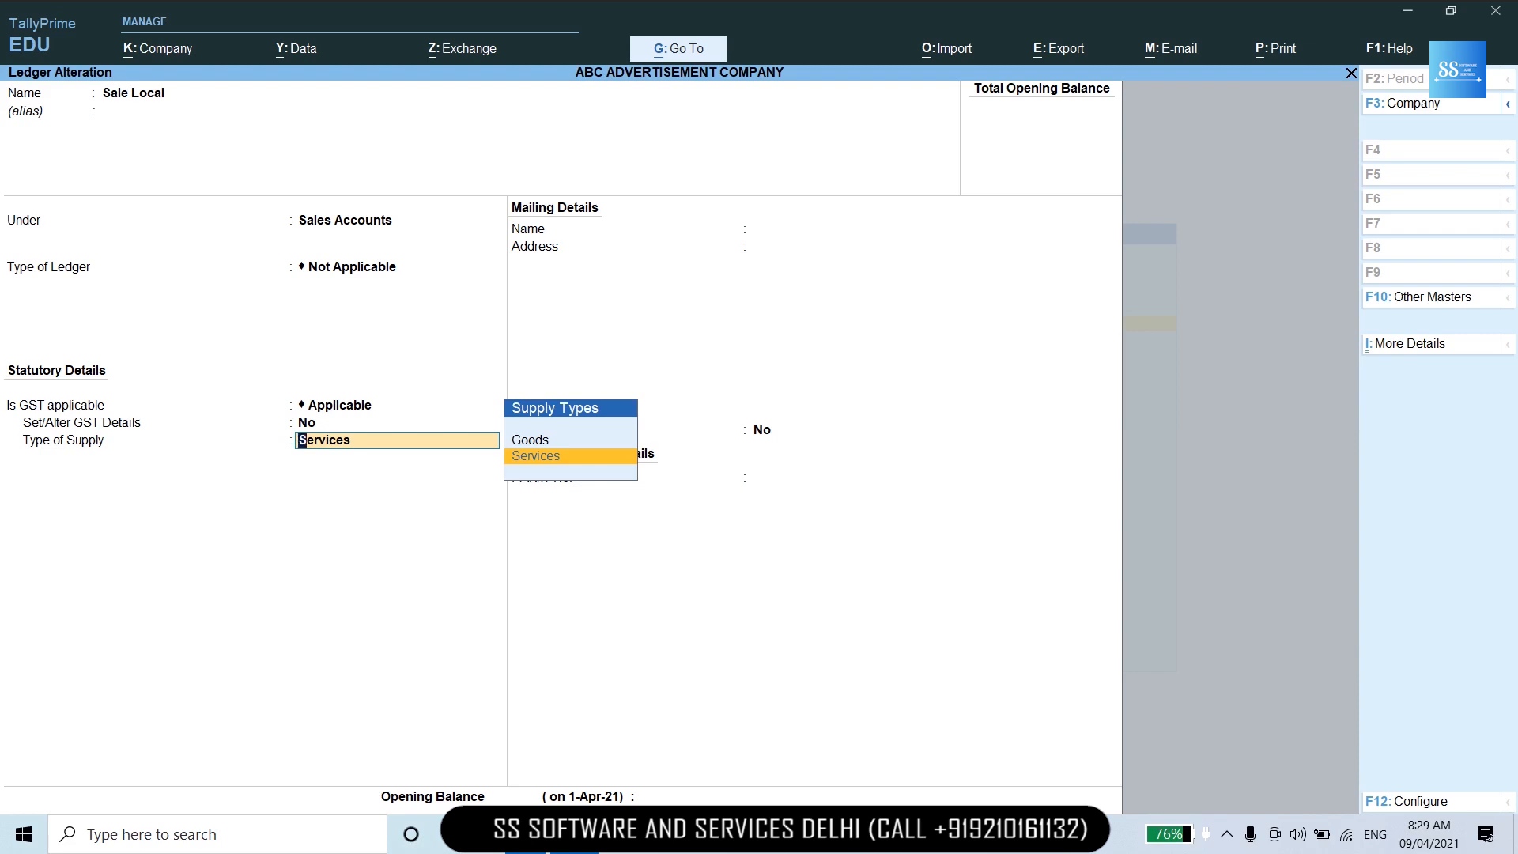
pyautogui.press('BackSpace')
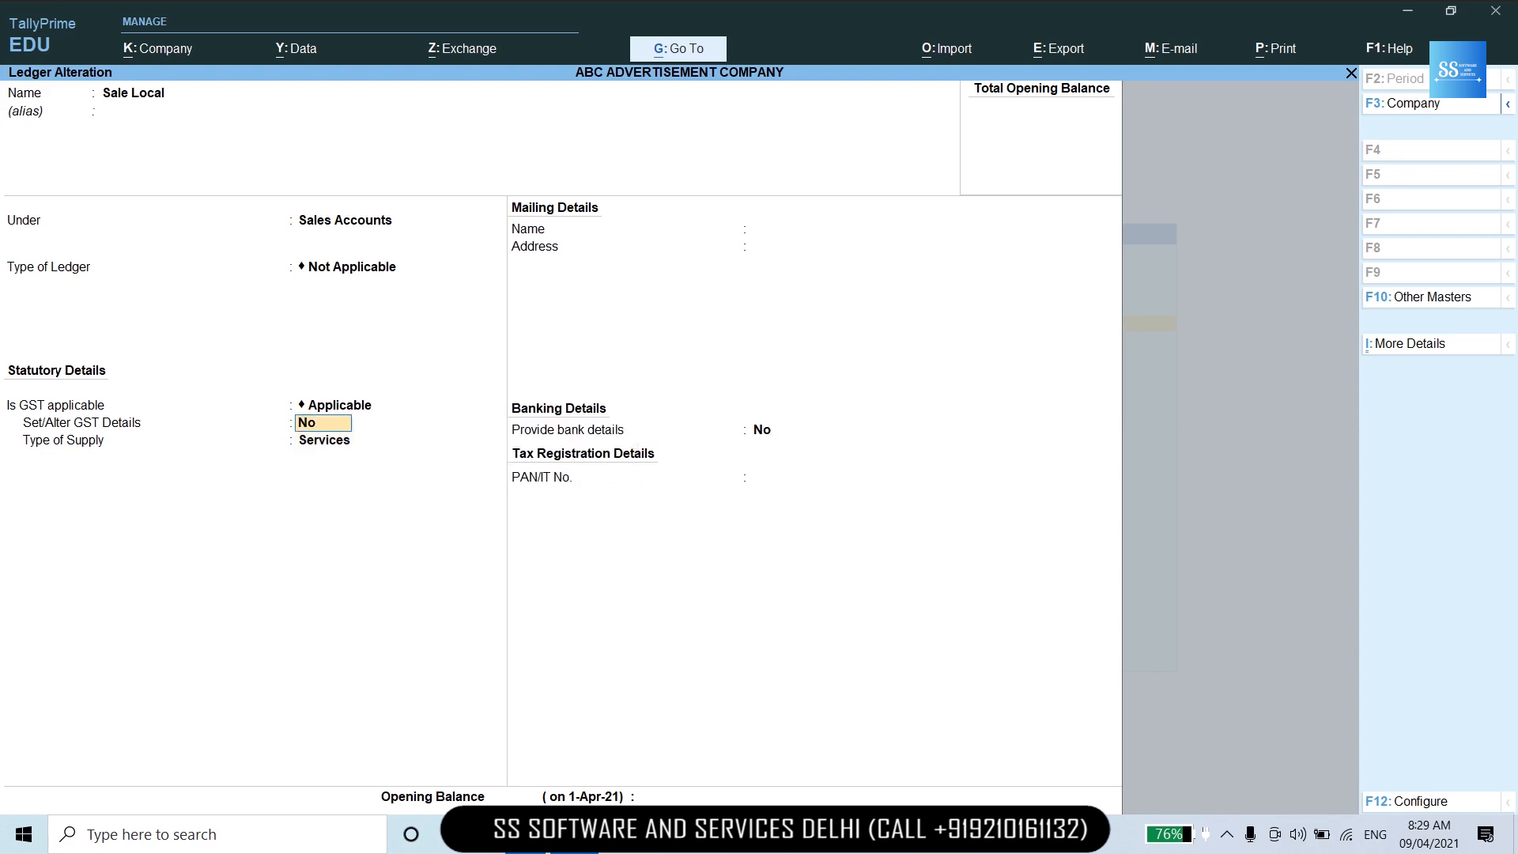
pyautogui.press('y')
pyautogui.press('Return')
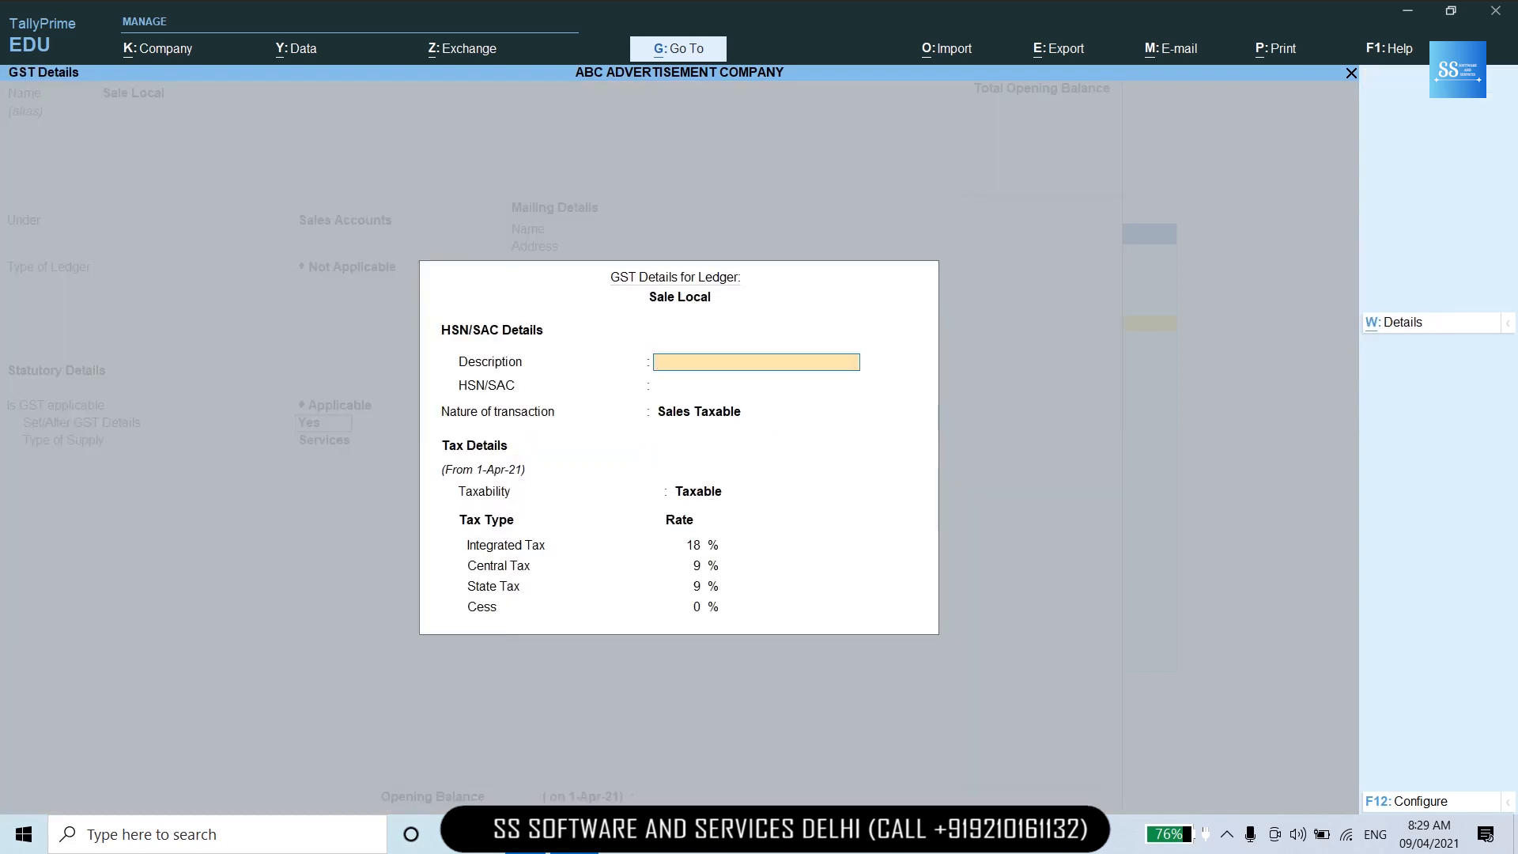
pyautogui.press('Return')
pyautogui.press('Return')
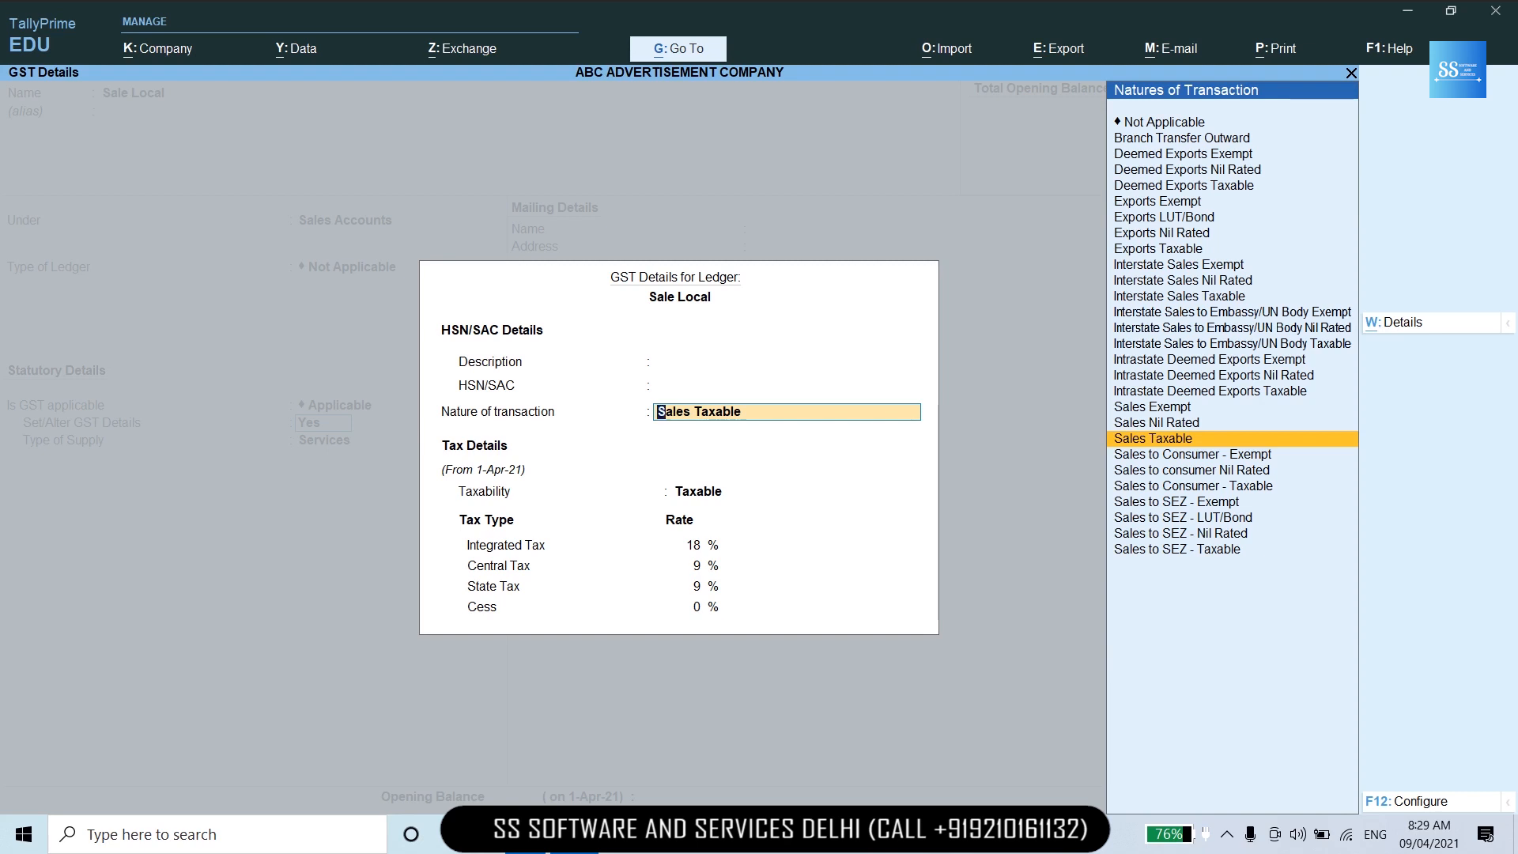
pyautogui.press('Return')
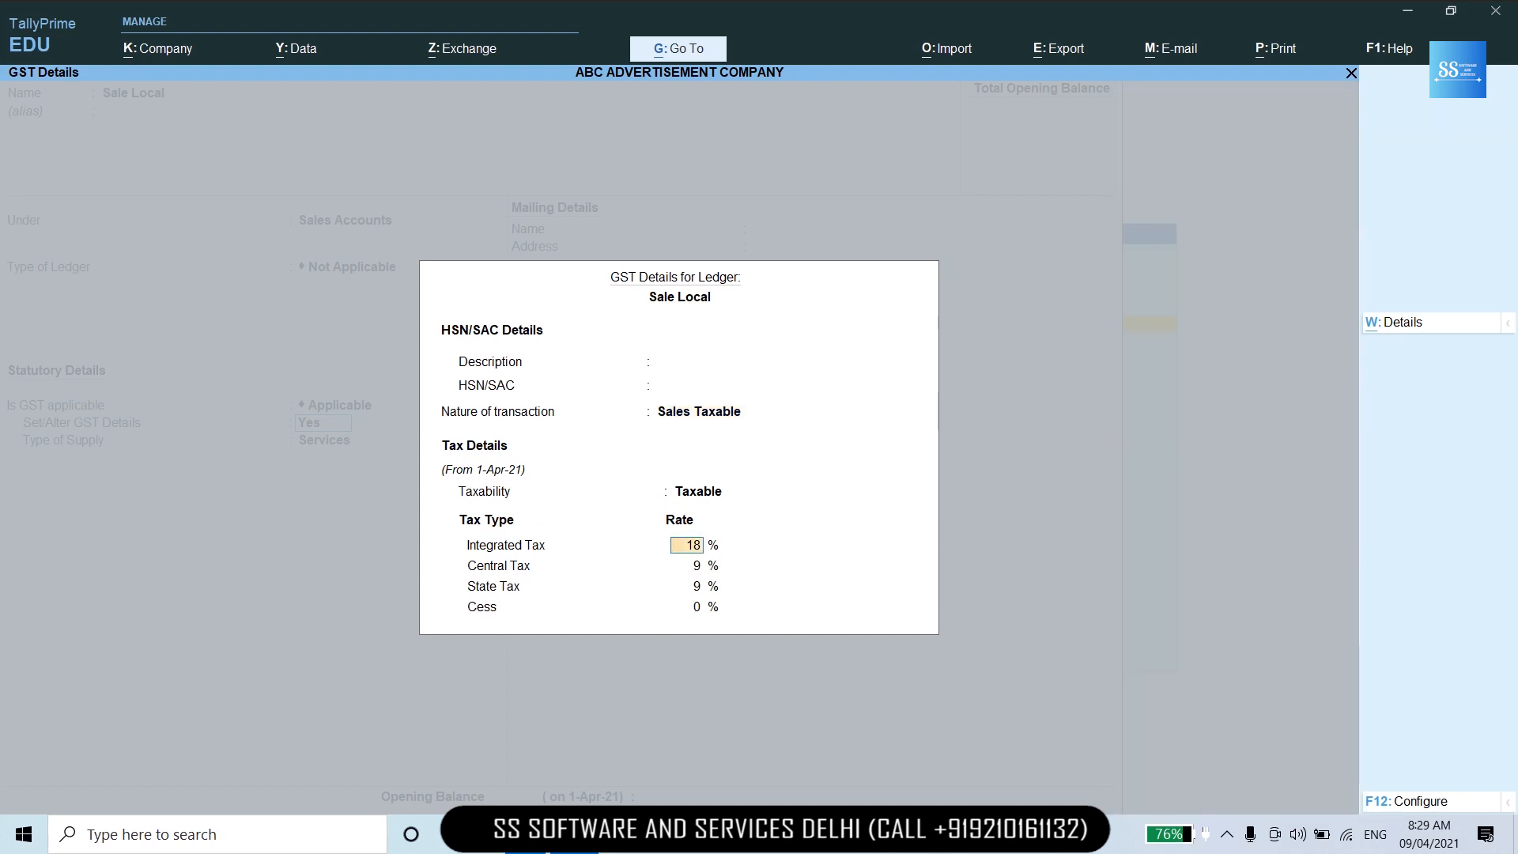
pyautogui.press('Return')
pyautogui.press('Return')
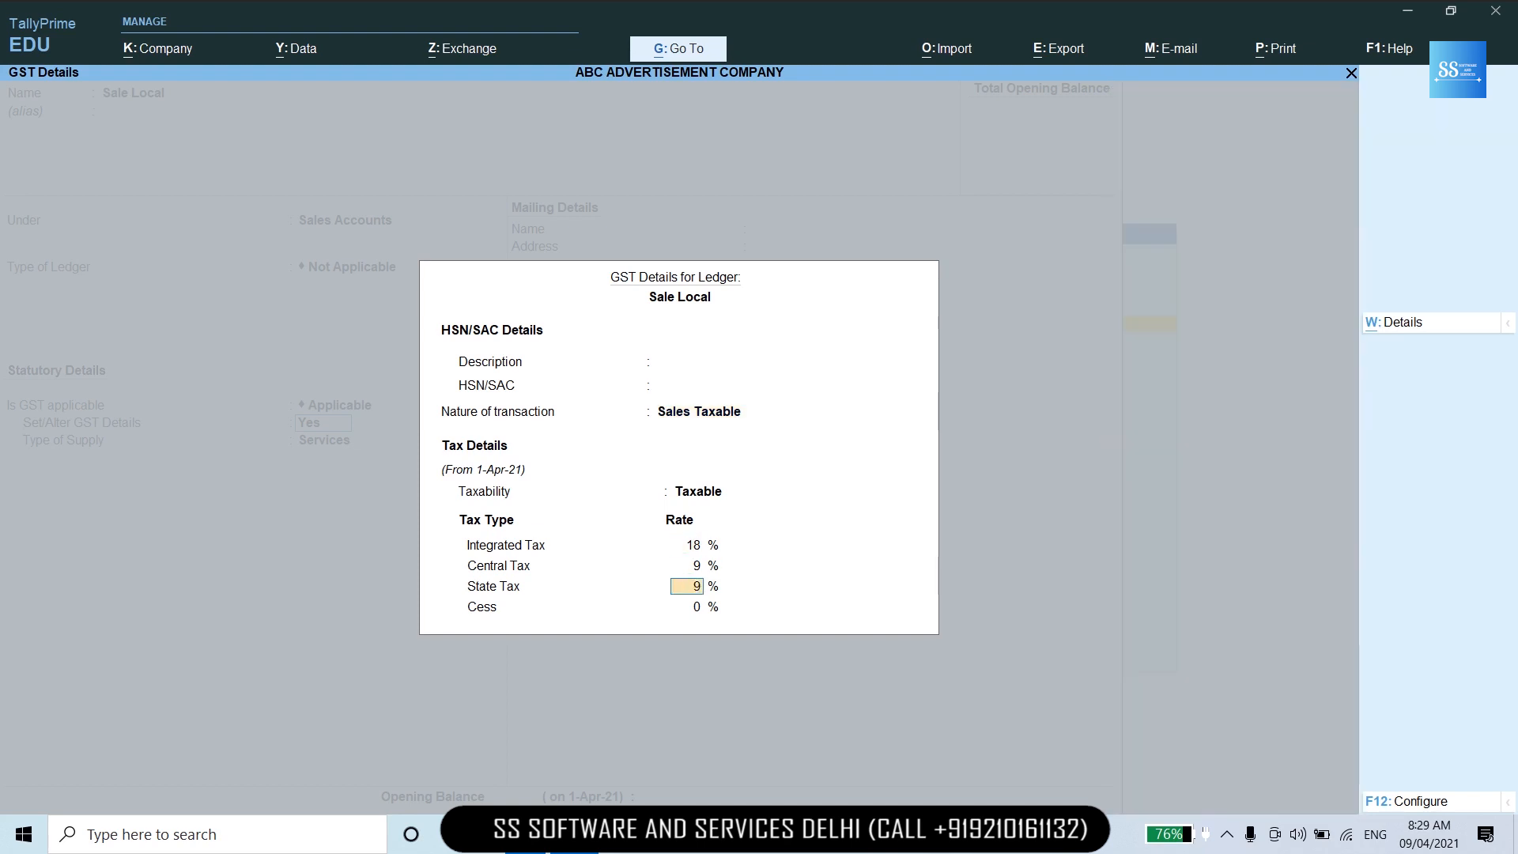
pyautogui.press('Return')
pyautogui.press('Return')
pyautogui.press('Return')
pyautogui.press('Return')
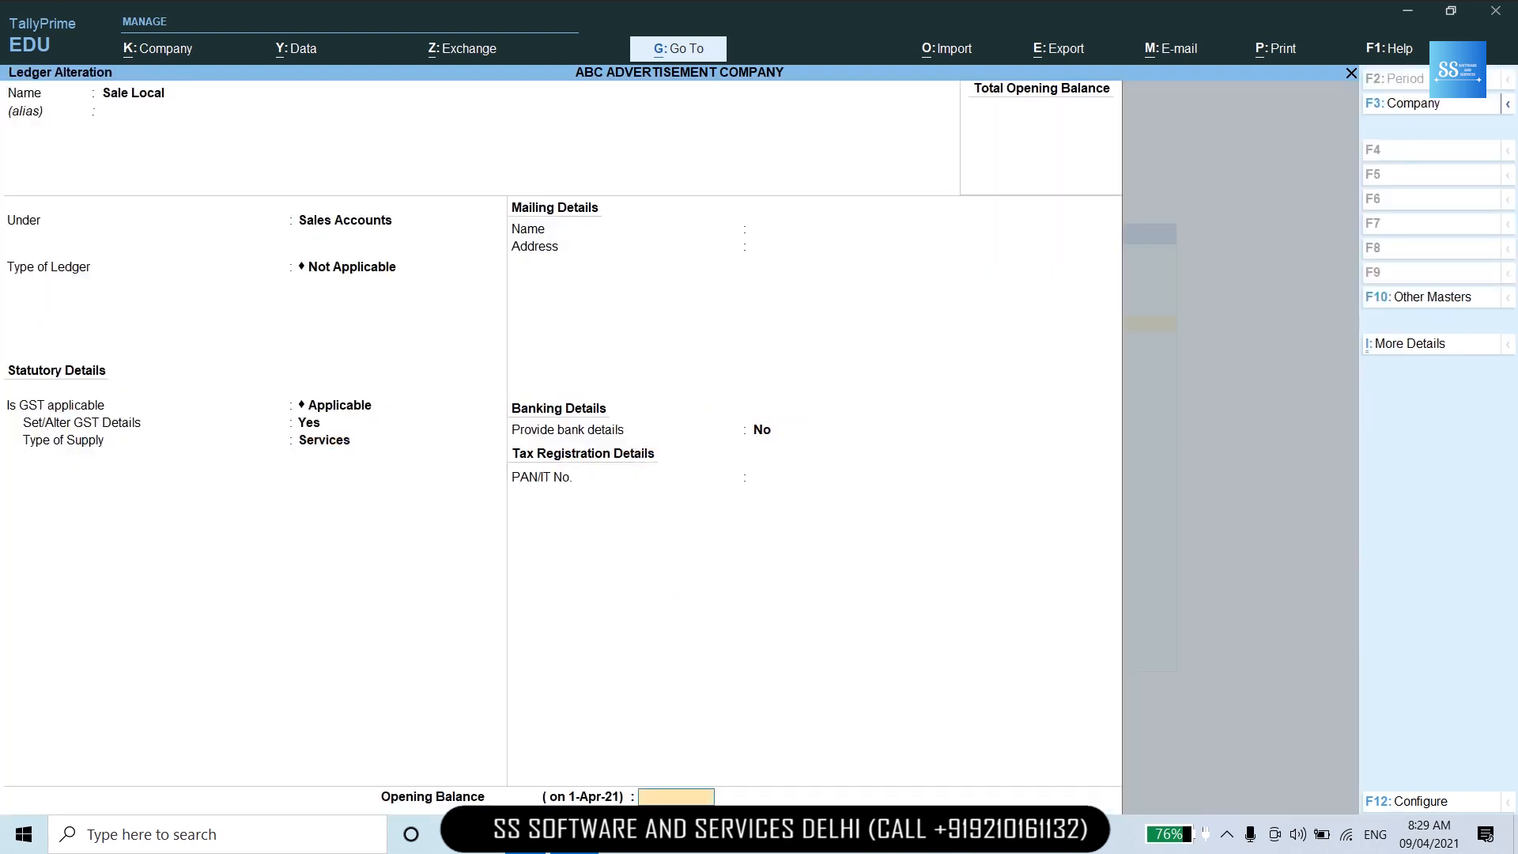
pyautogui.press('Return')
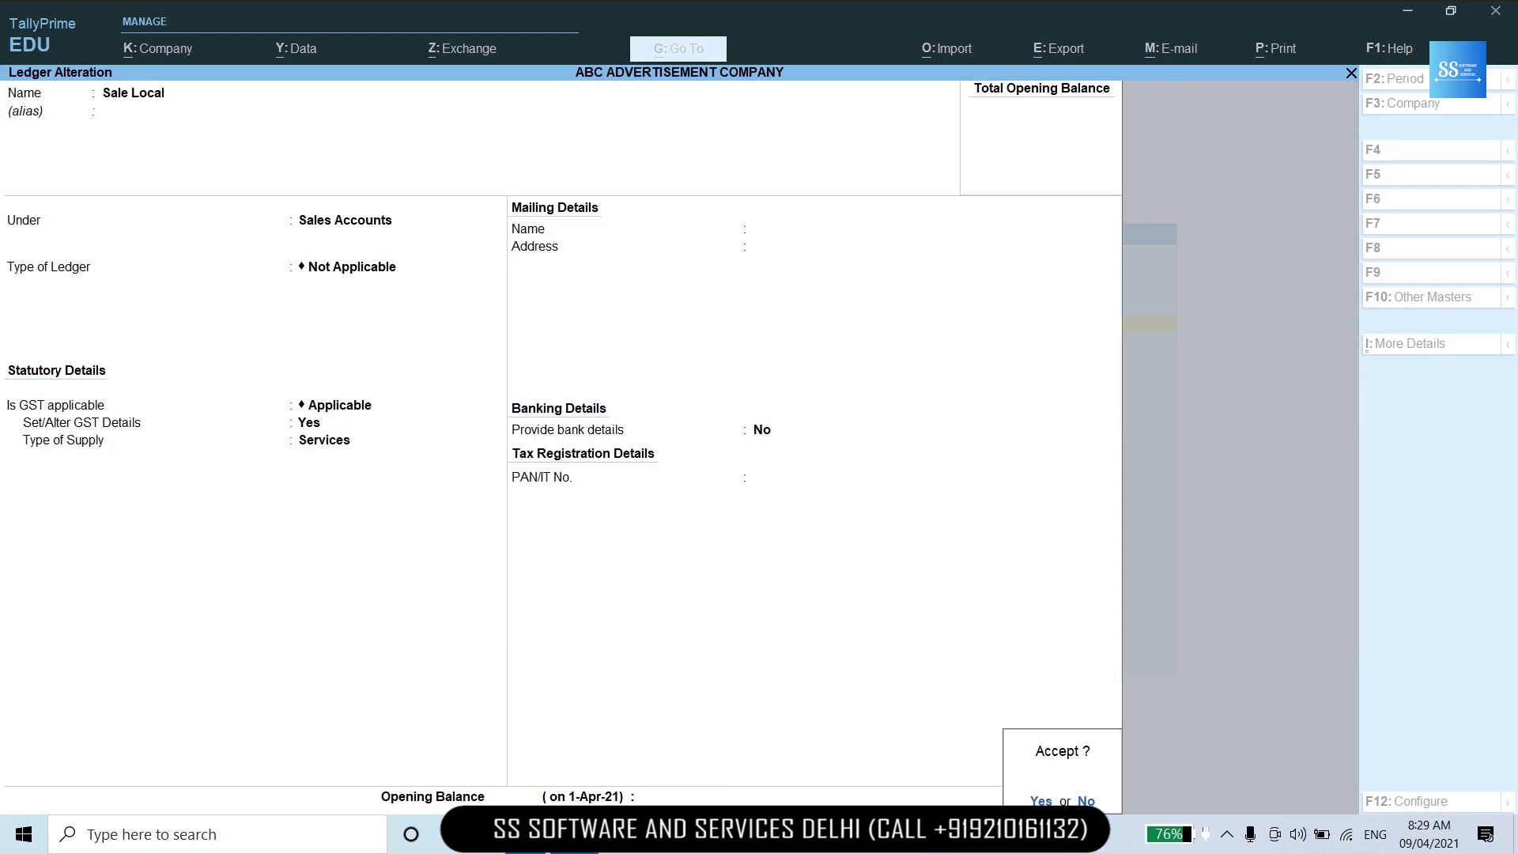
pyautogui.press('Return')
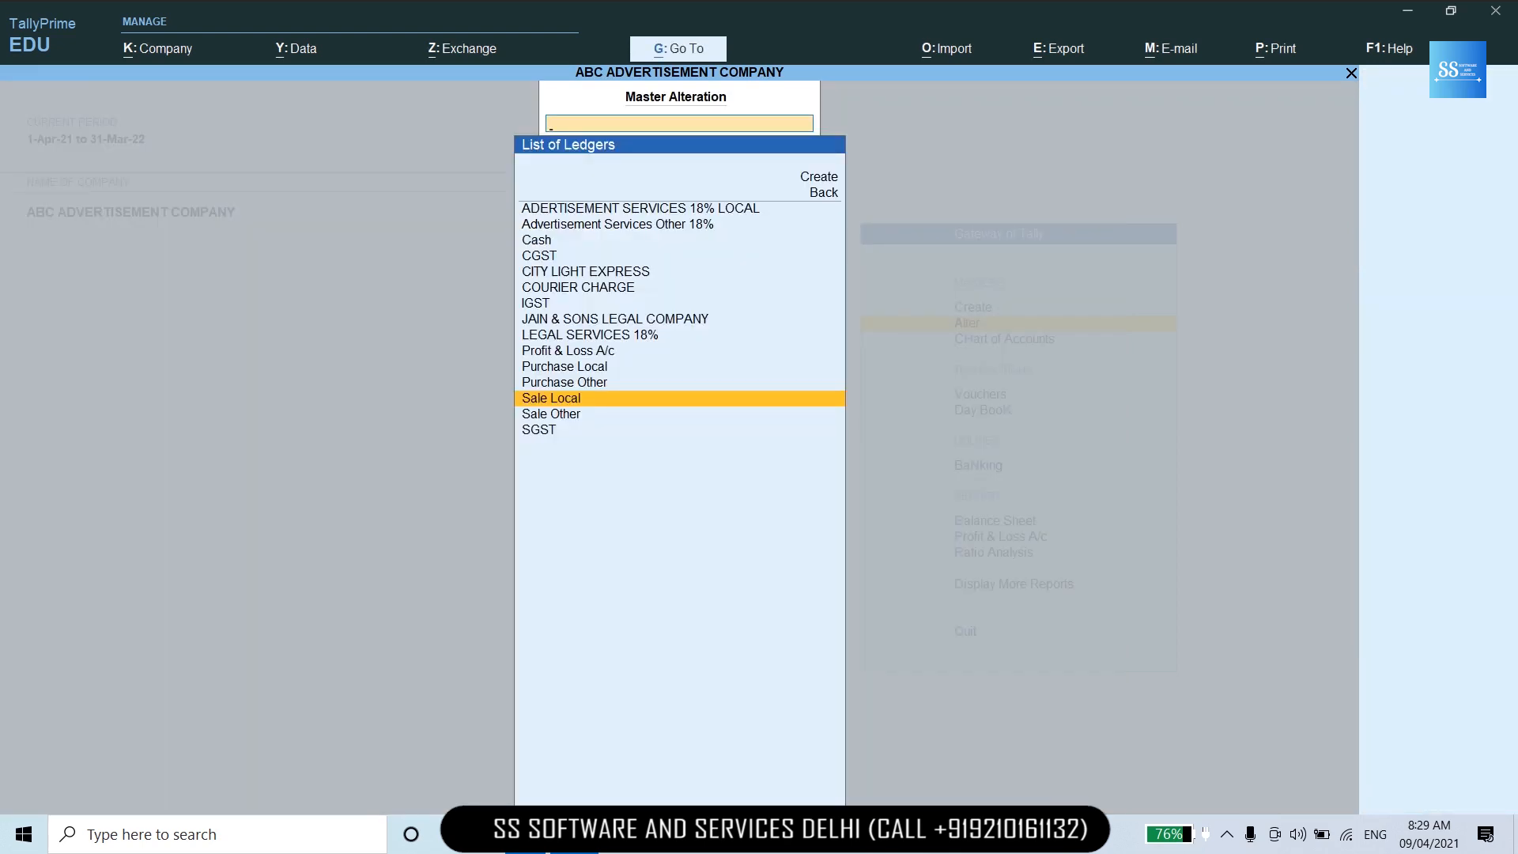
# Open the Sale Other ledger for alteration and move to its GST settings.
pyautogui.press('Down')
pyautogui.press('Return')
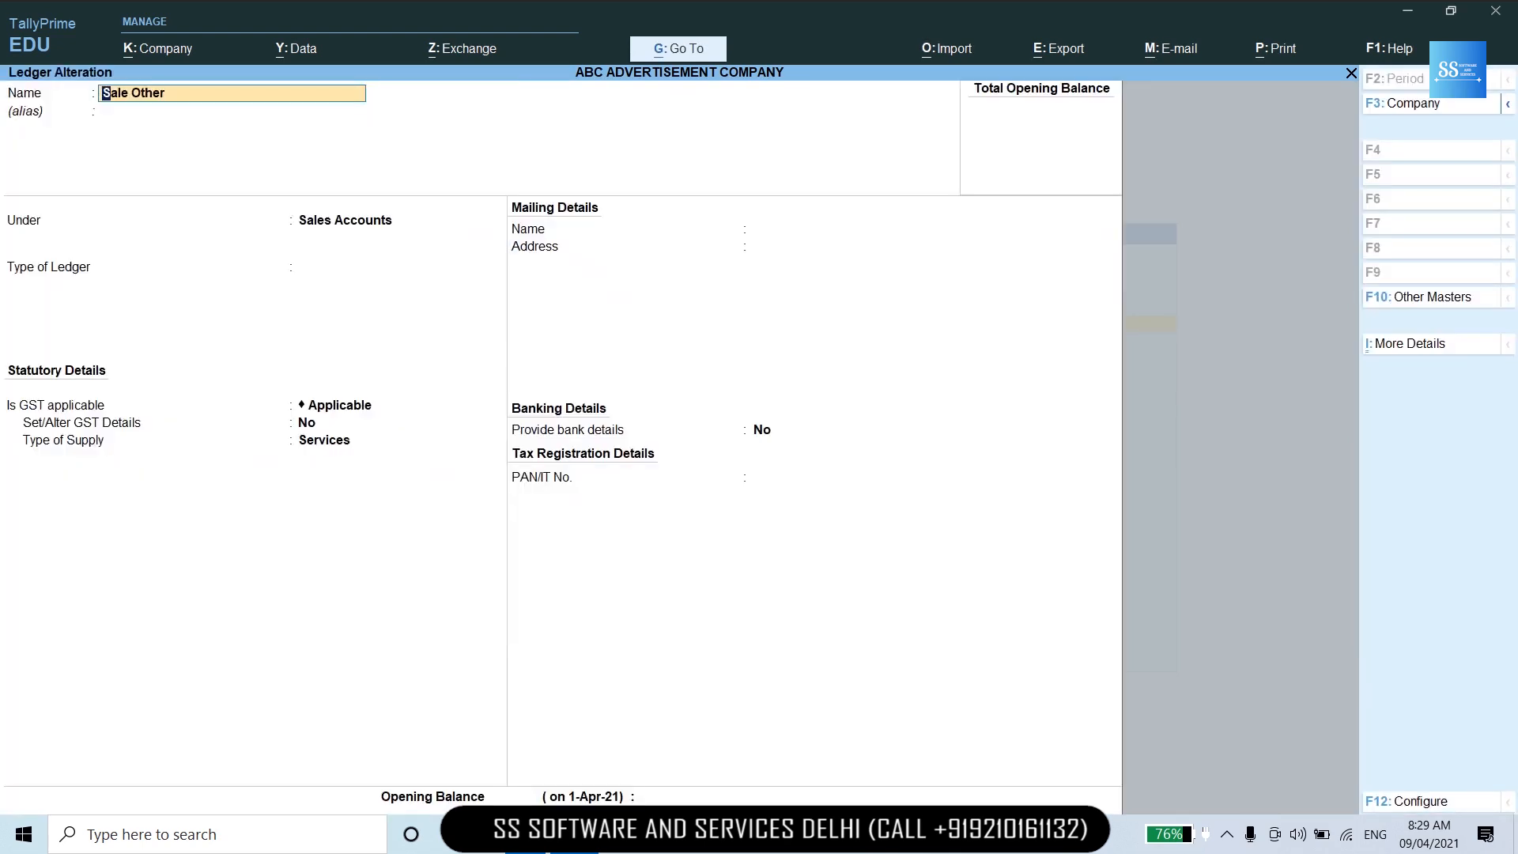
pyautogui.press('Return')
pyautogui.press('Return')
pyautogui.press('Return')
pyautogui.press('Return')
pyautogui.press('Return')
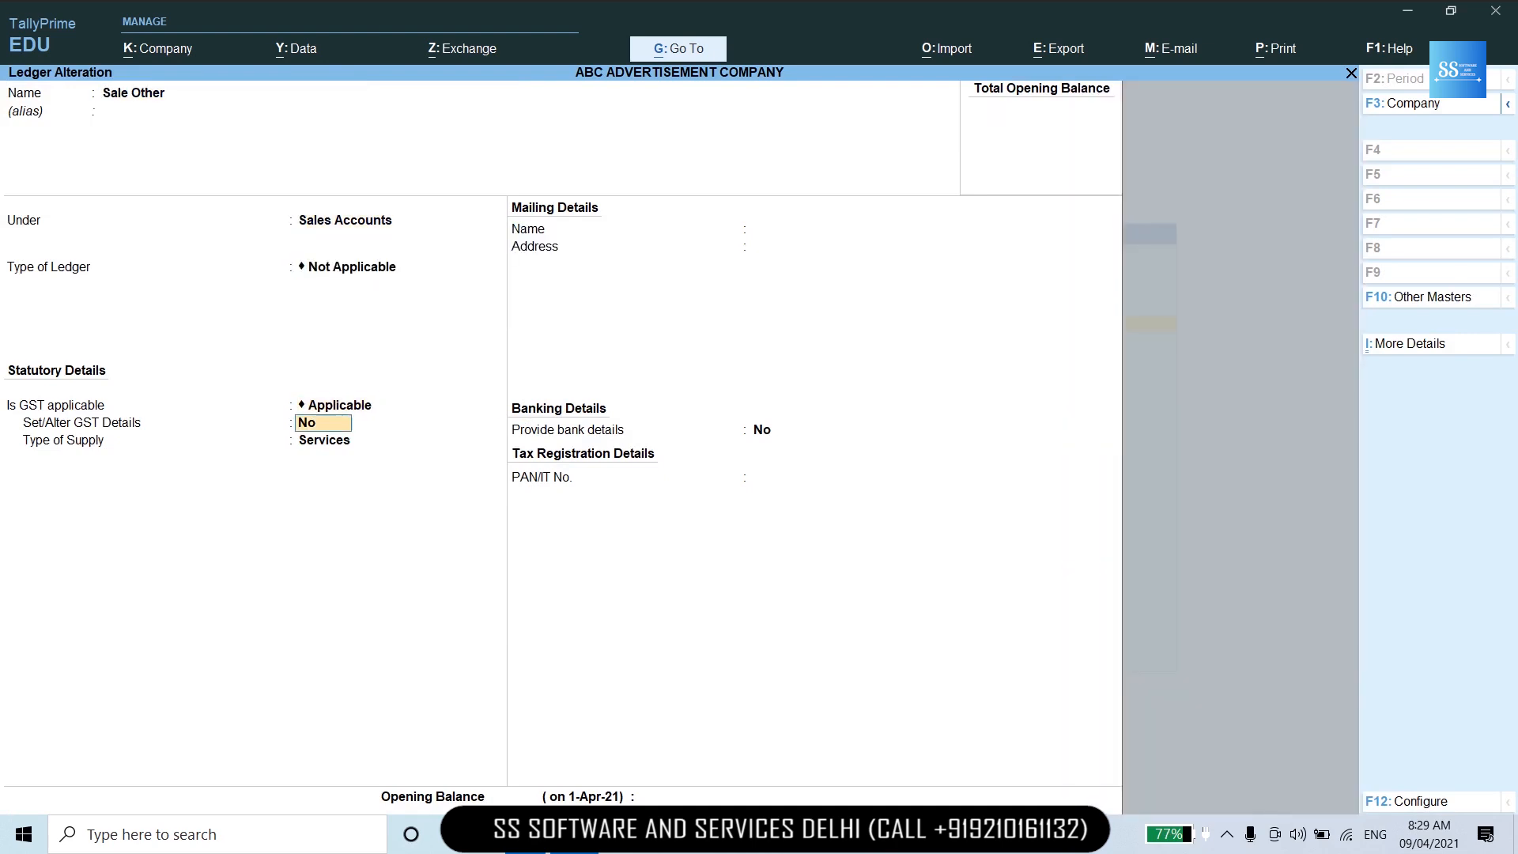
# Turn on Sale Other's GST details as Interstate Sales Taxable at 18% and save the ledger.
pyautogui.press('y')
pyautogui.press('Return')
pyautogui.press('Return')
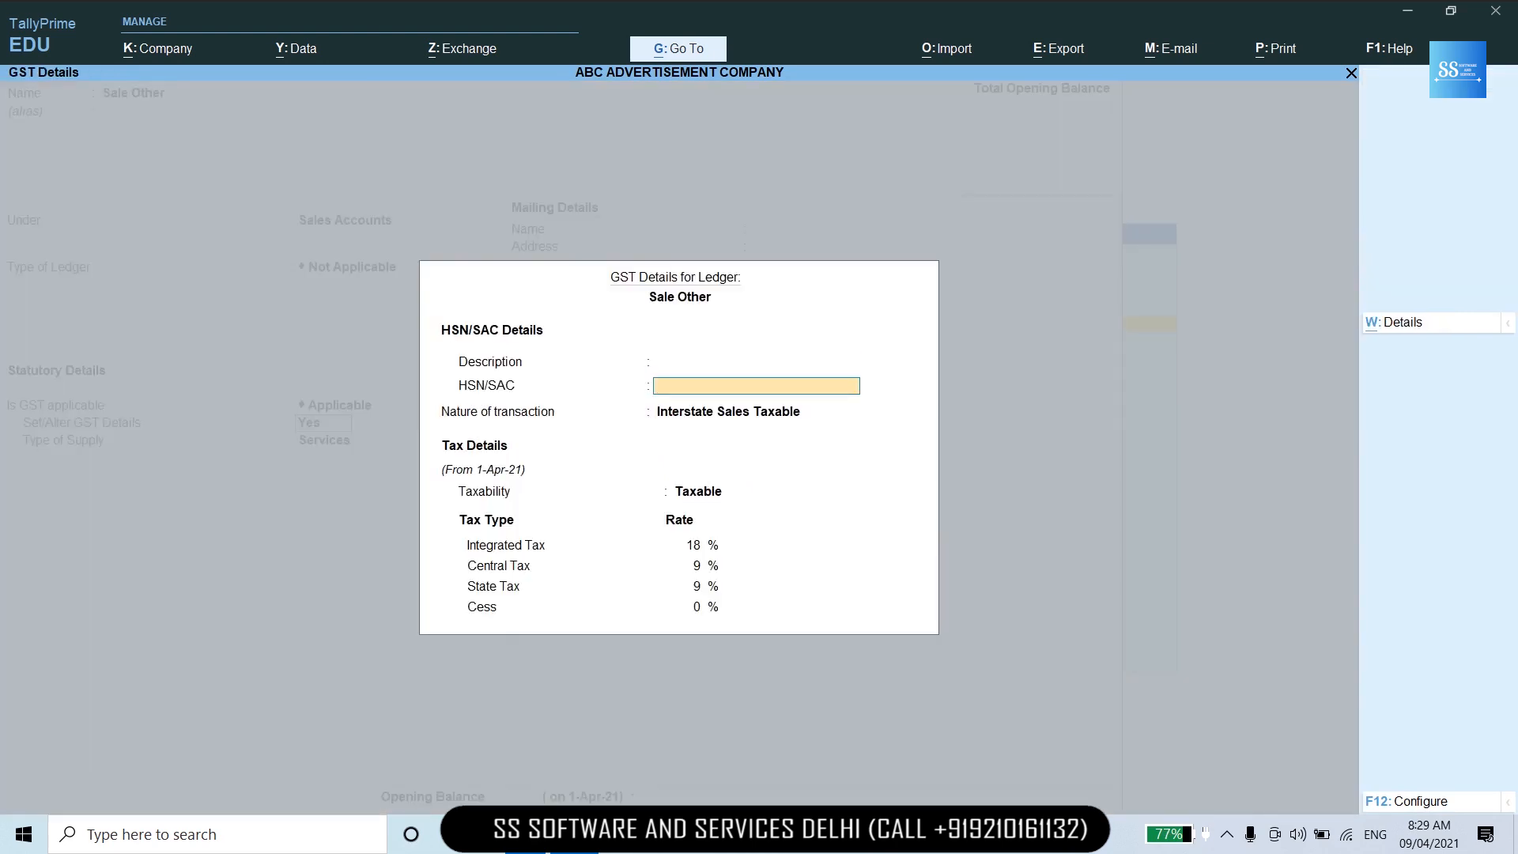
pyautogui.press('Return')
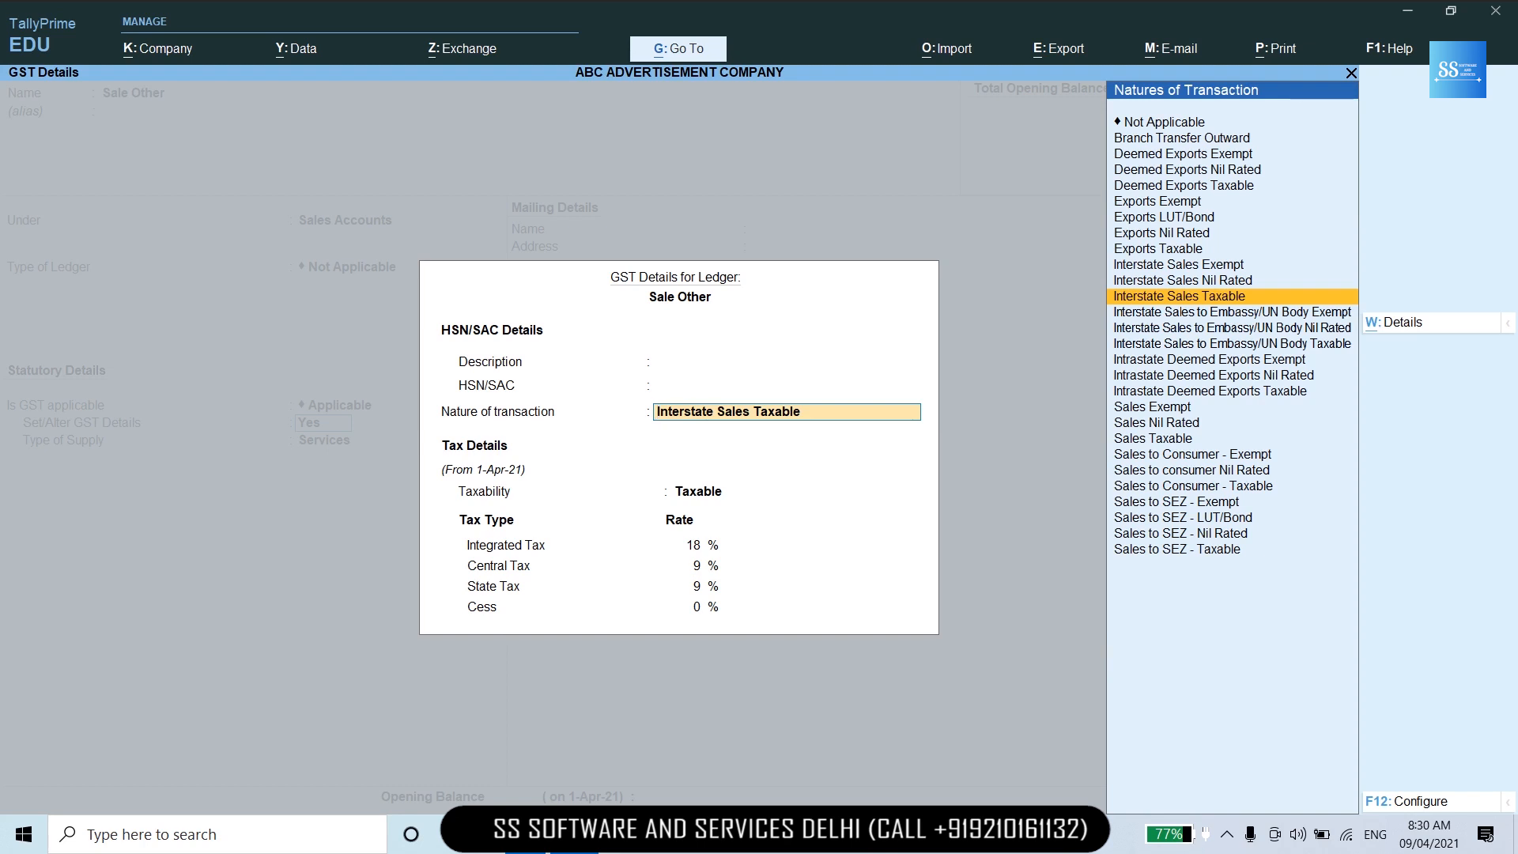
pyautogui.hotkey('ctrl', 'a')
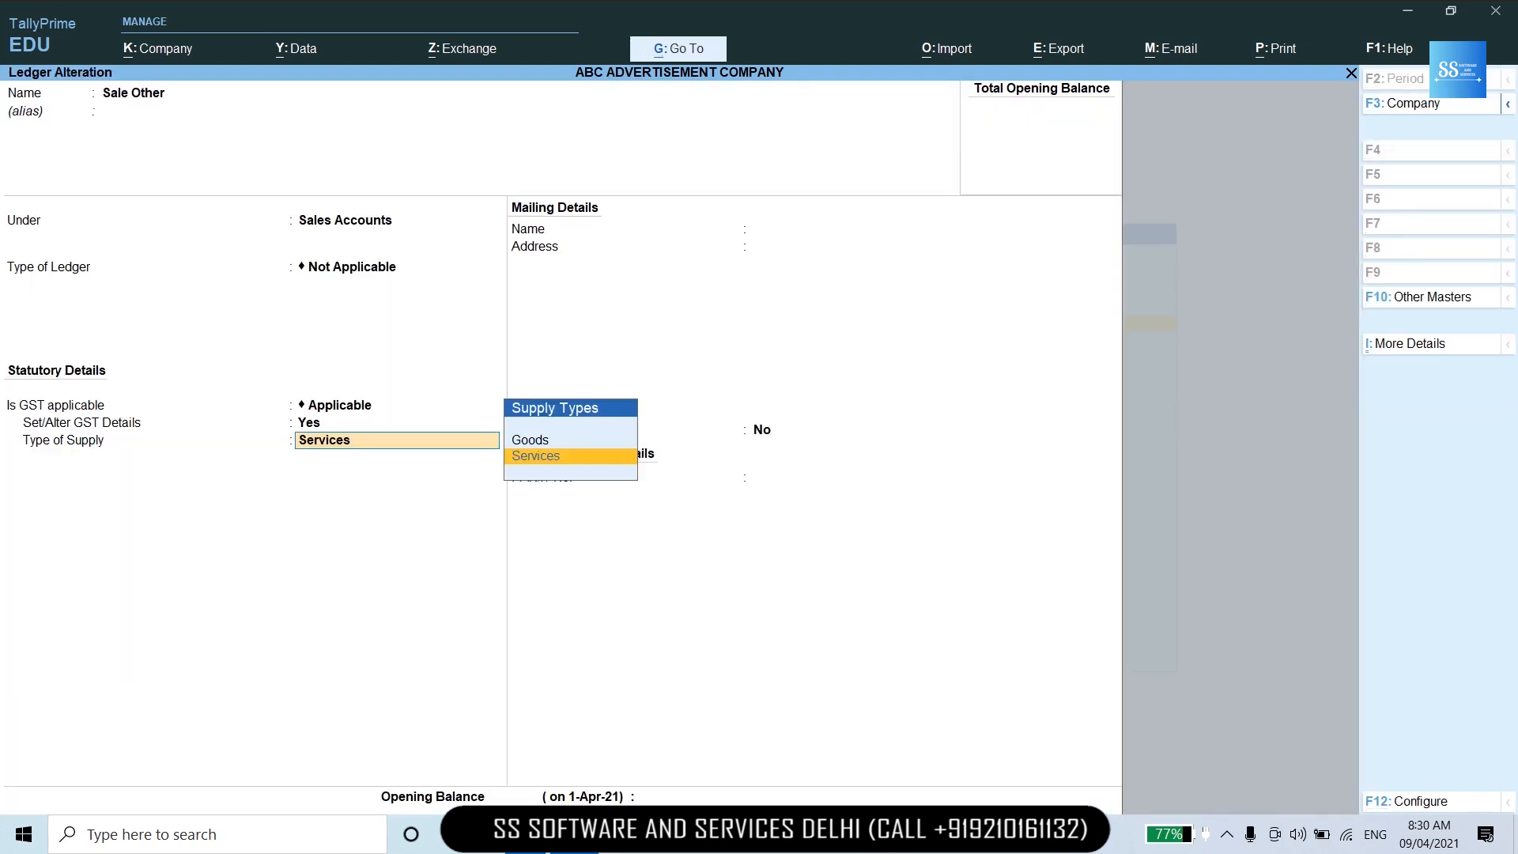
pyautogui.press('ctrl')
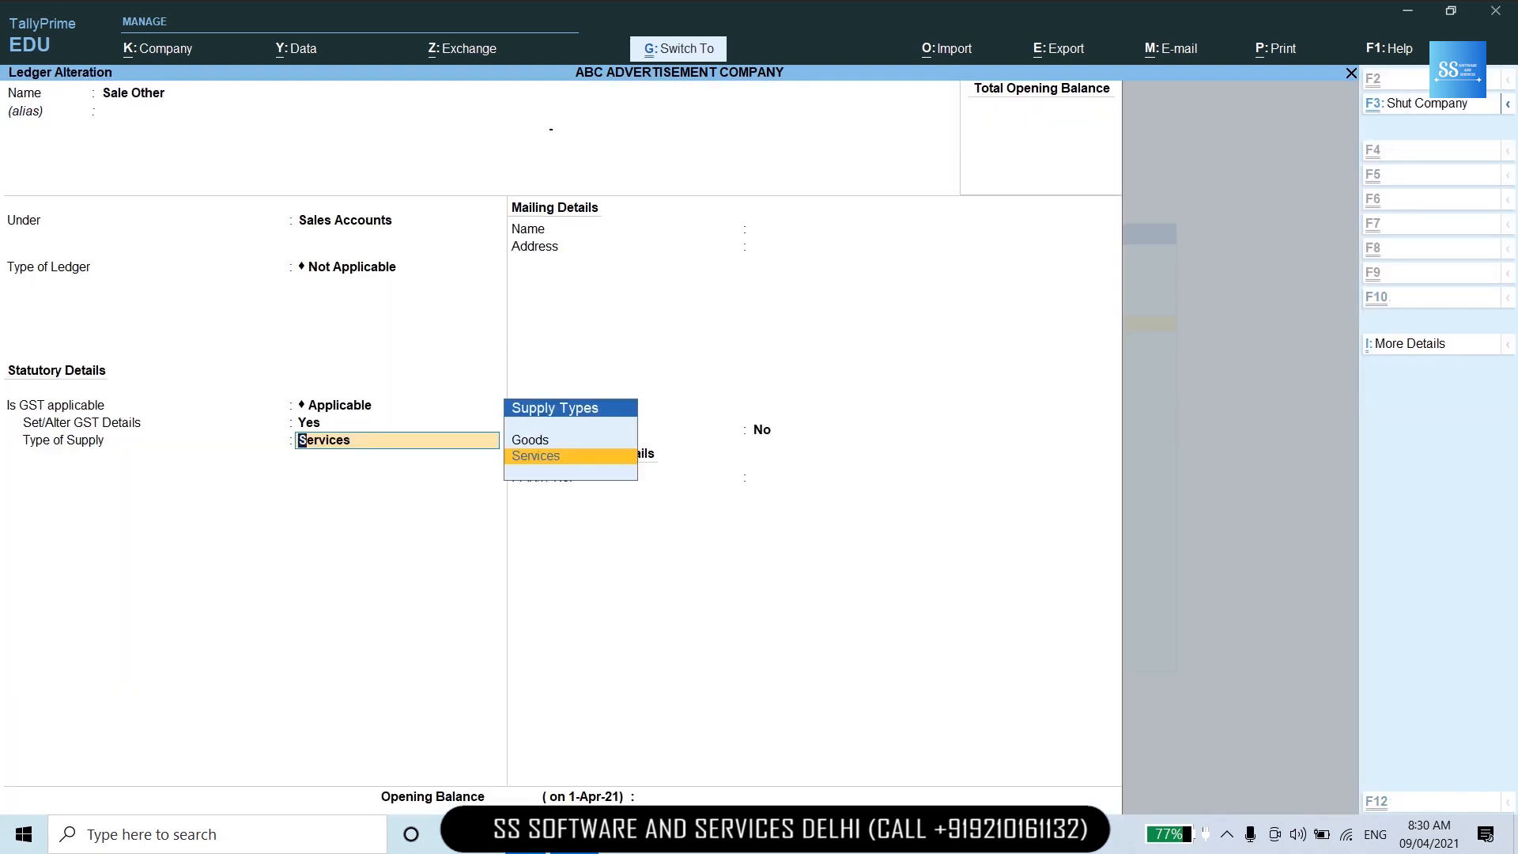
pyautogui.hotkey('ctrl', 'a')
pyautogui.press('Up')
pyautogui.press('Up')
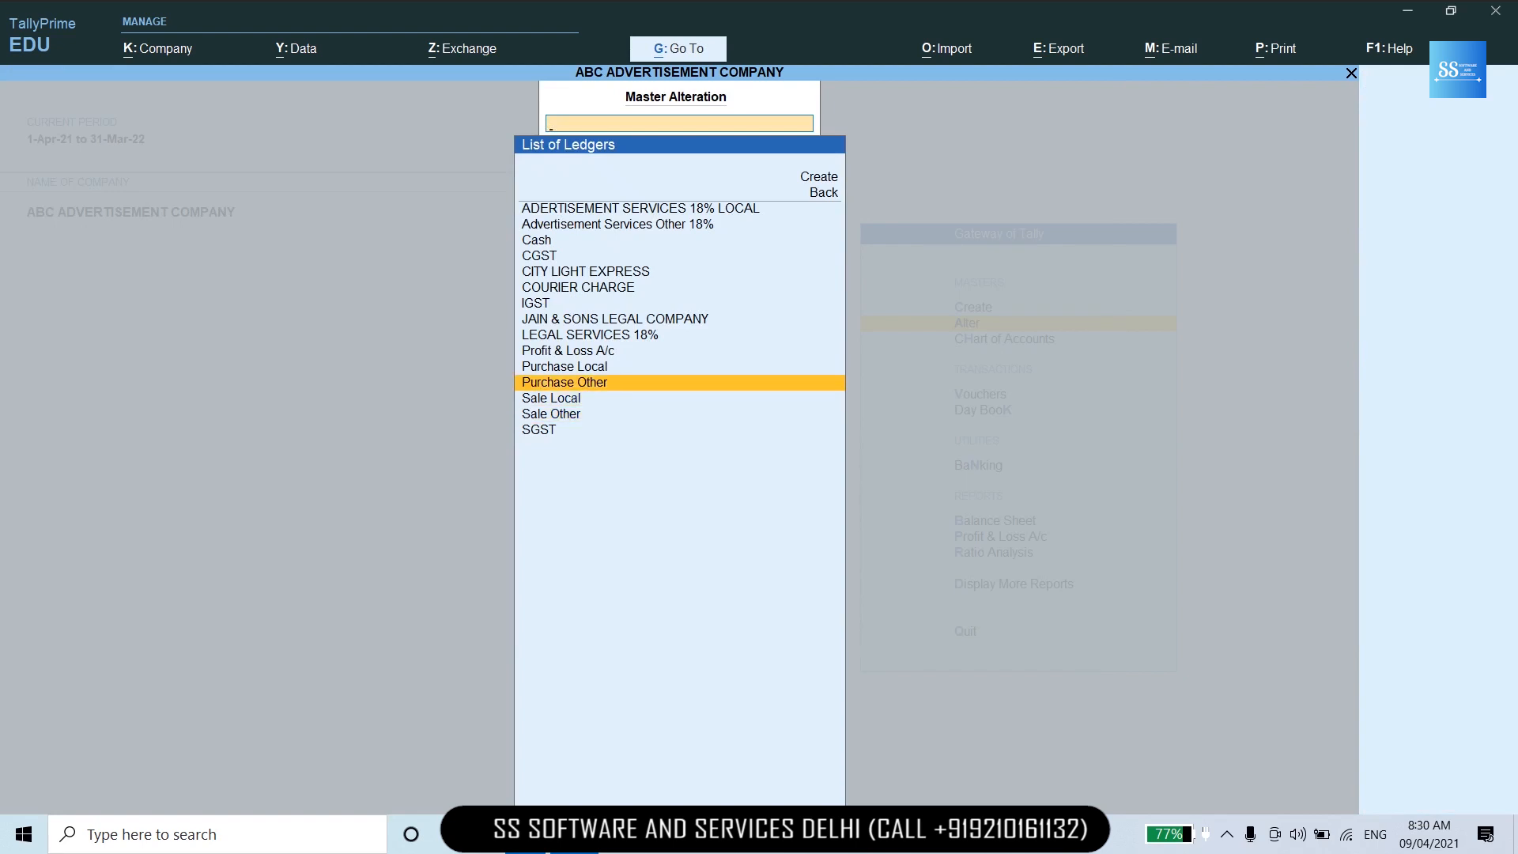
# Review the CGST ledger, keeping Duties & Taxes group and GST duty type, then return to the list.
pyautogui.press('Up')
pyautogui.press('Up')
pyautogui.press('Up')
pyautogui.press('Up')
pyautogui.press('Up')
pyautogui.press('Up')
pyautogui.press('Up')
pyautogui.press('Up')
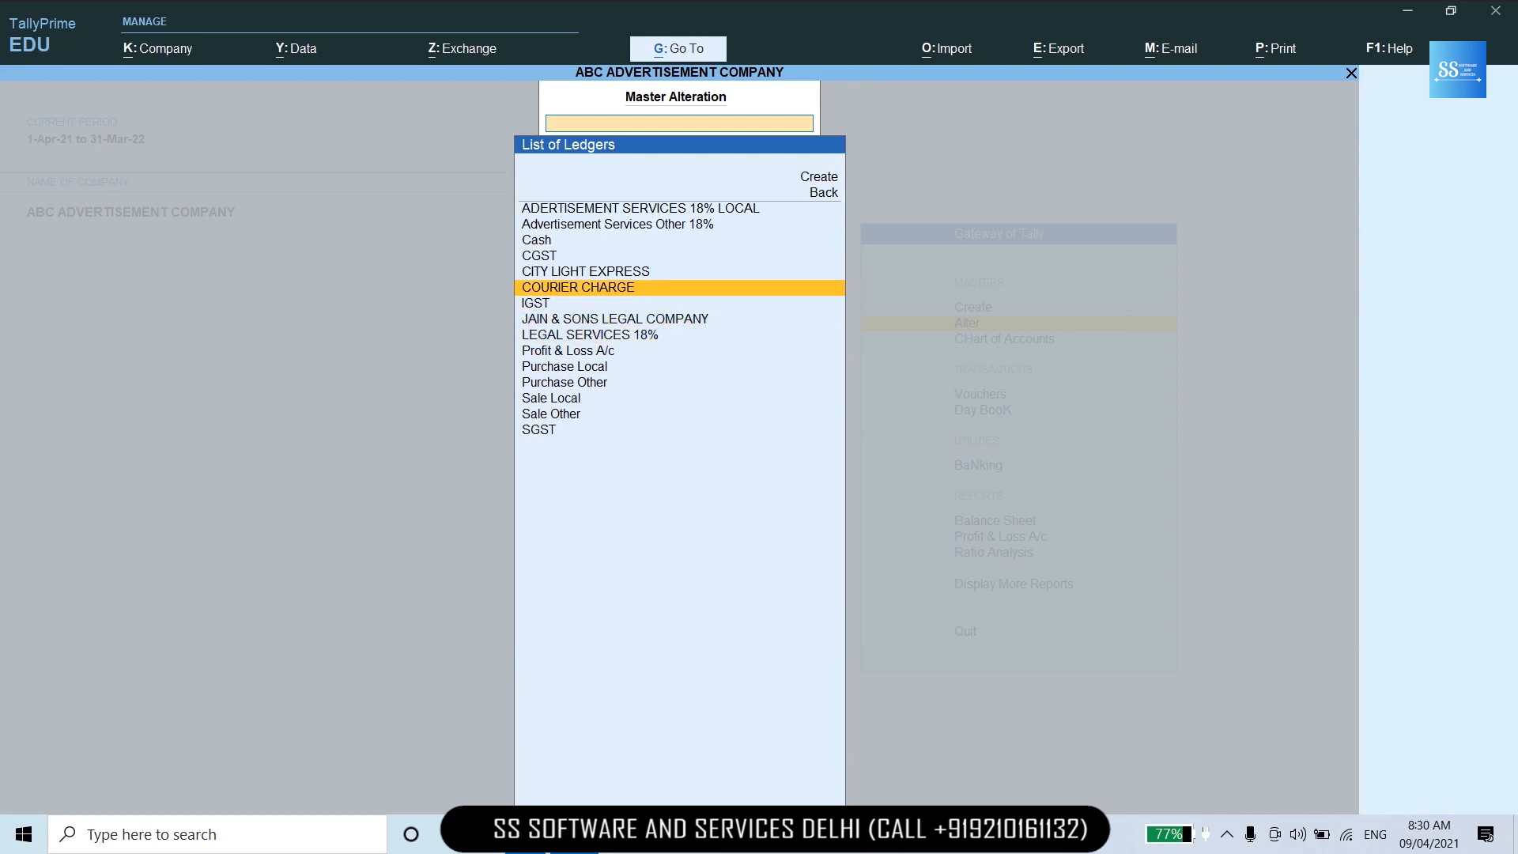
pyautogui.press('Return')
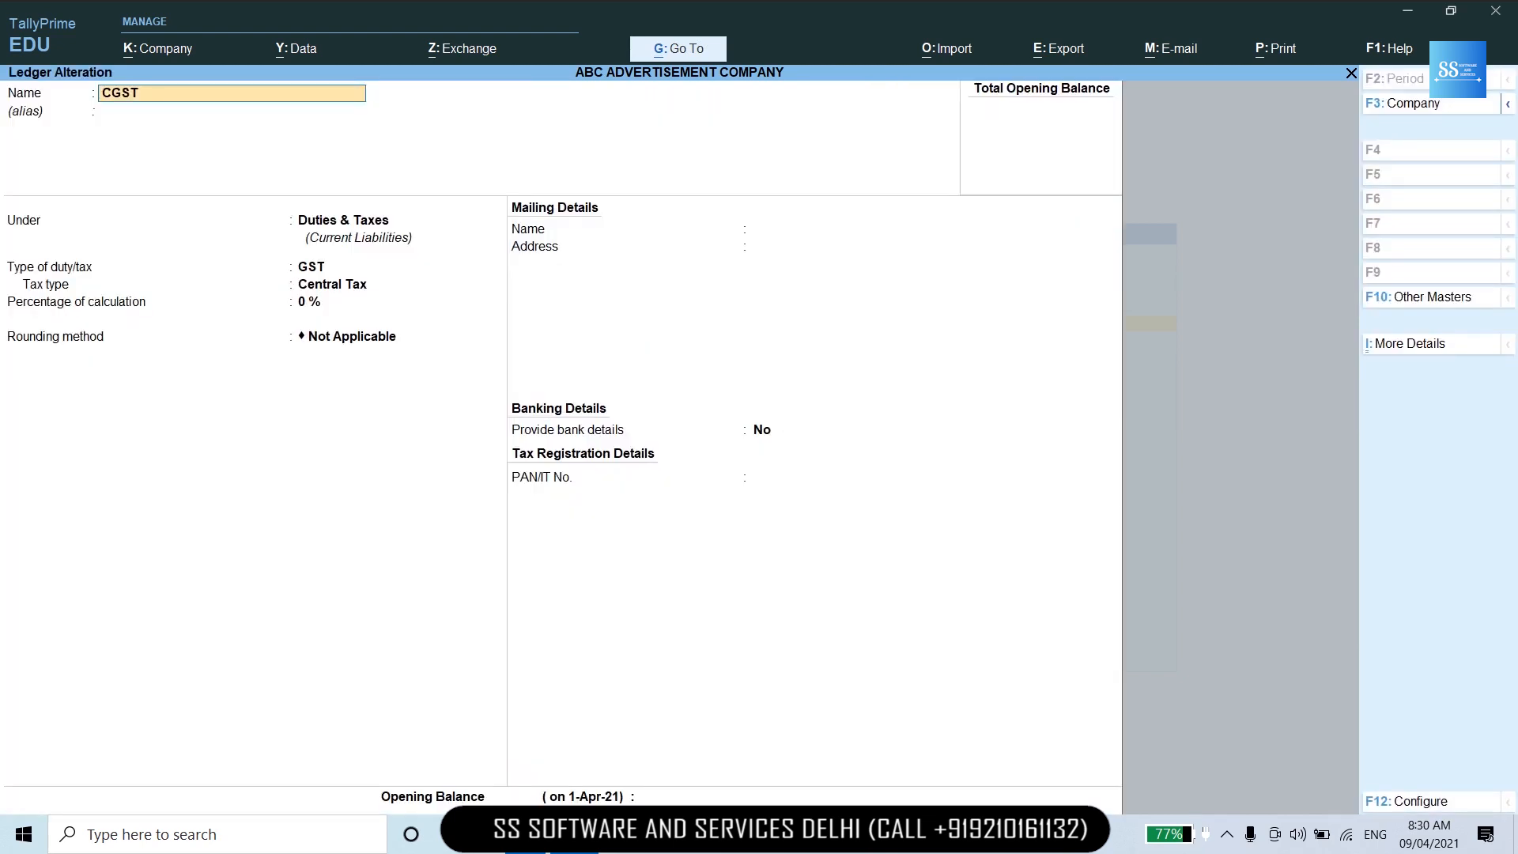
pyautogui.press('Return')
pyautogui.press('Return')
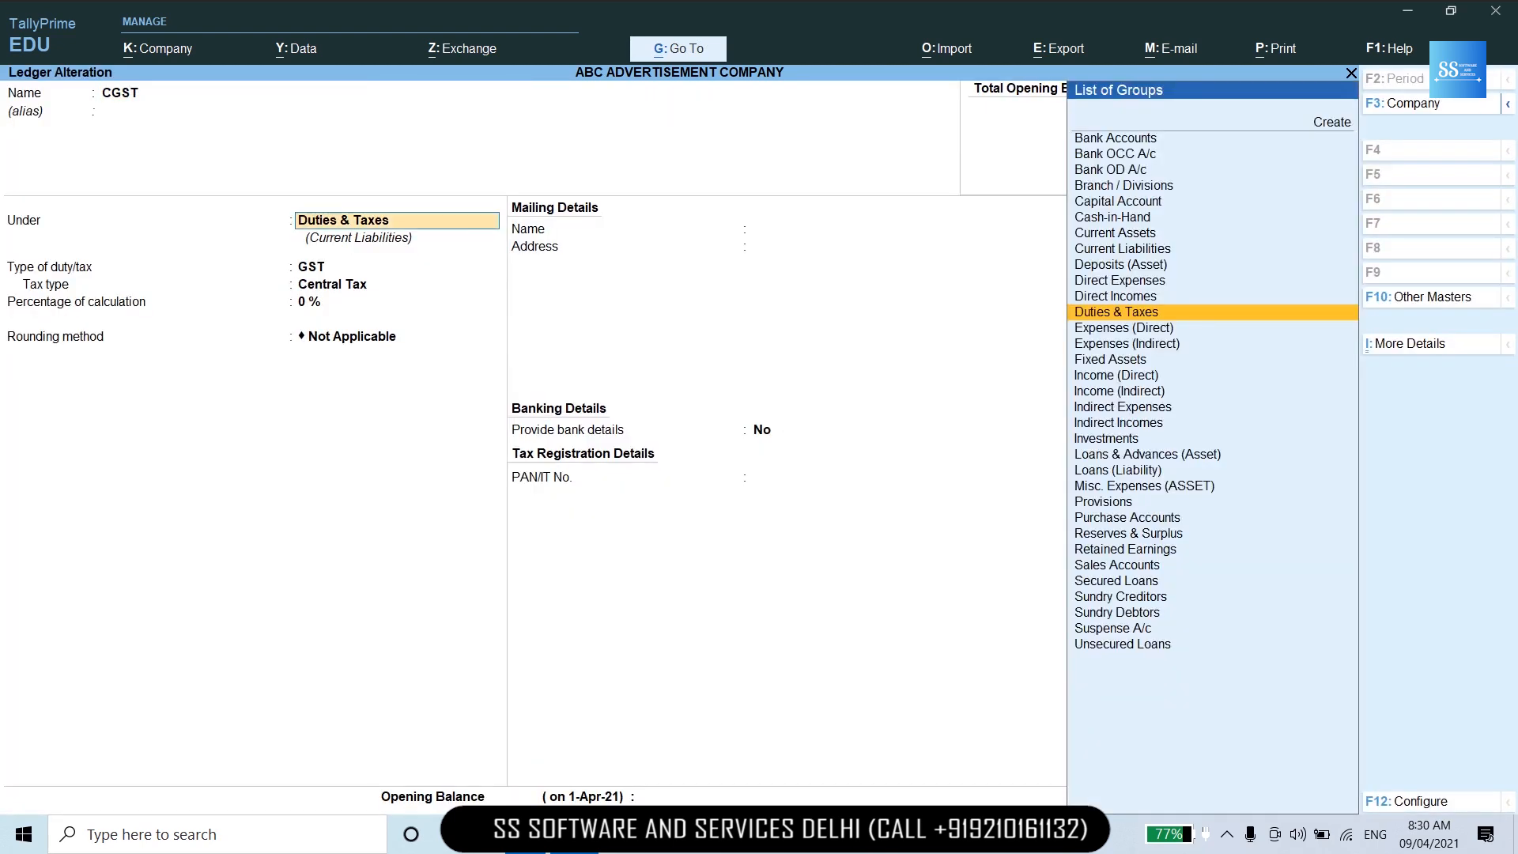
pyautogui.press('Return')
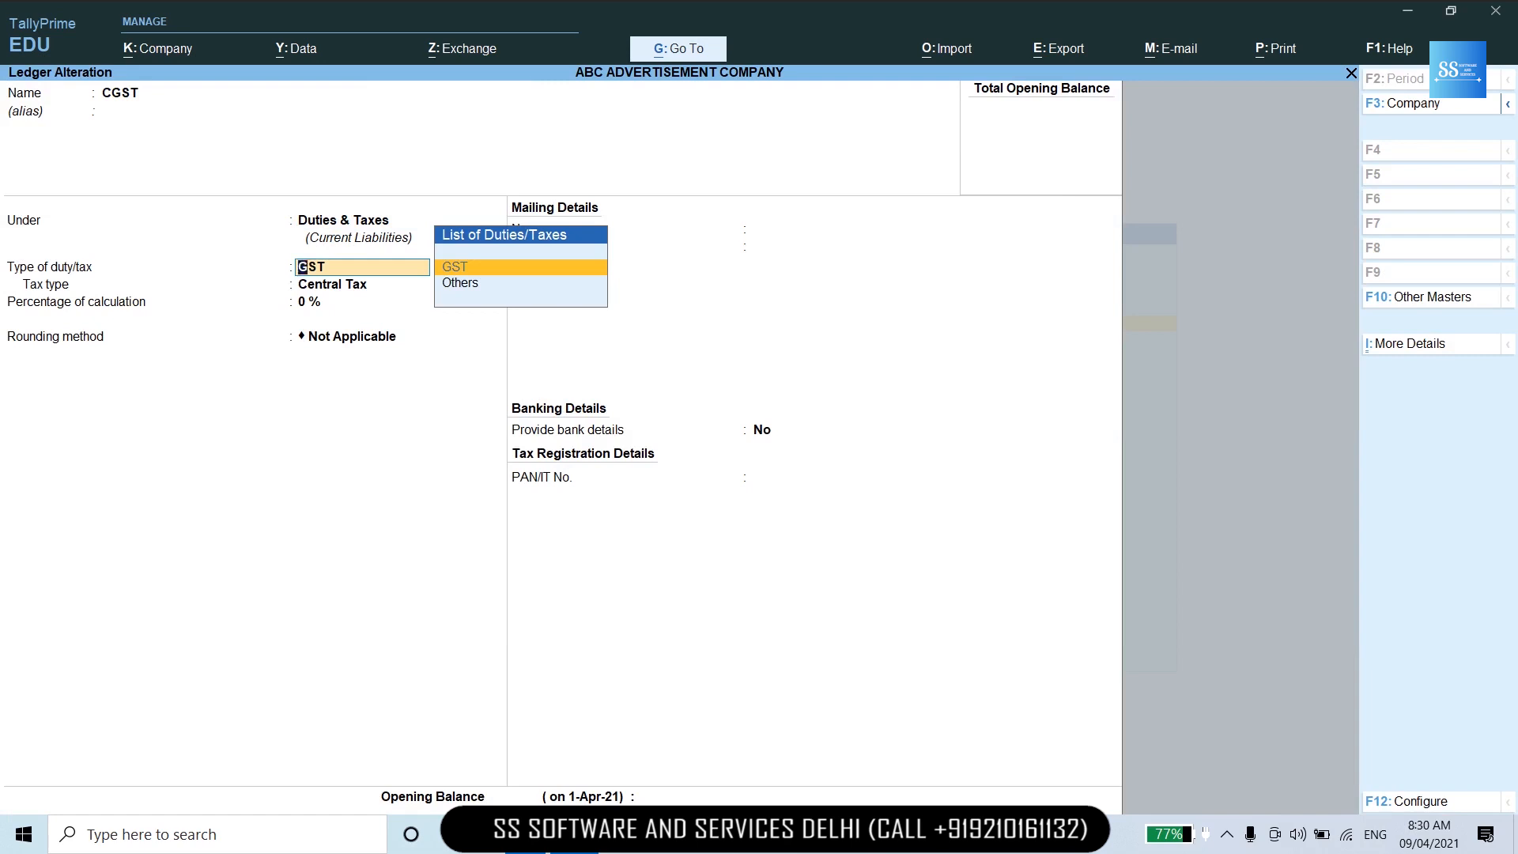
pyautogui.press('Return')
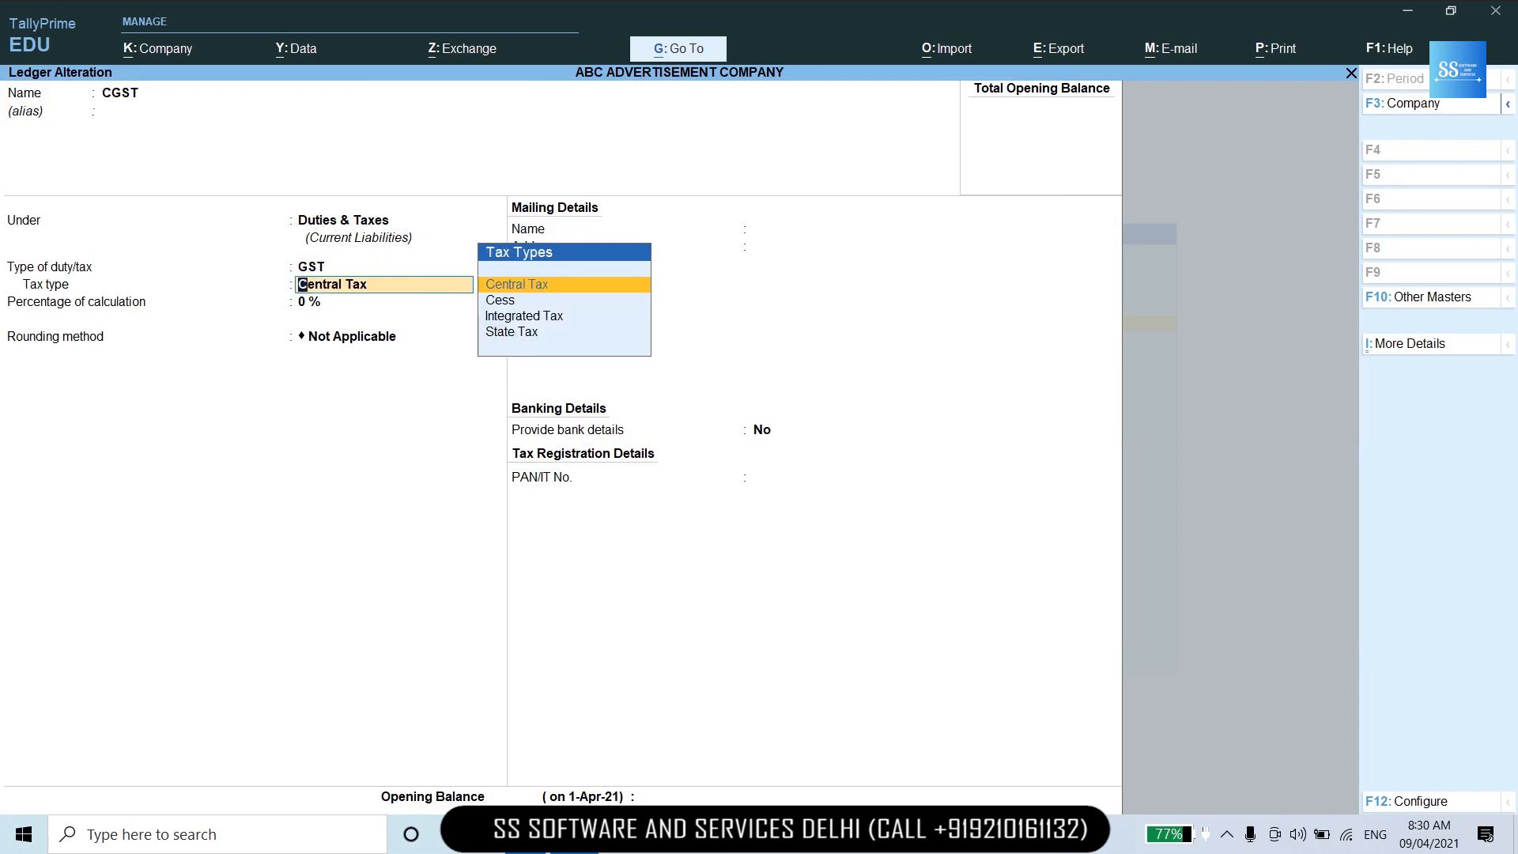
pyautogui.press('ctrl')
pyautogui.hotkey('ctrl', 'q')
# Review the SGST ledger as a State Tax GST ledger and return to the list.
pyautogui.press('Down')
pyautogui.press('Down')
pyautogui.press('Down')
pyautogui.press('Down')
pyautogui.press('Down')
pyautogui.press('Down')
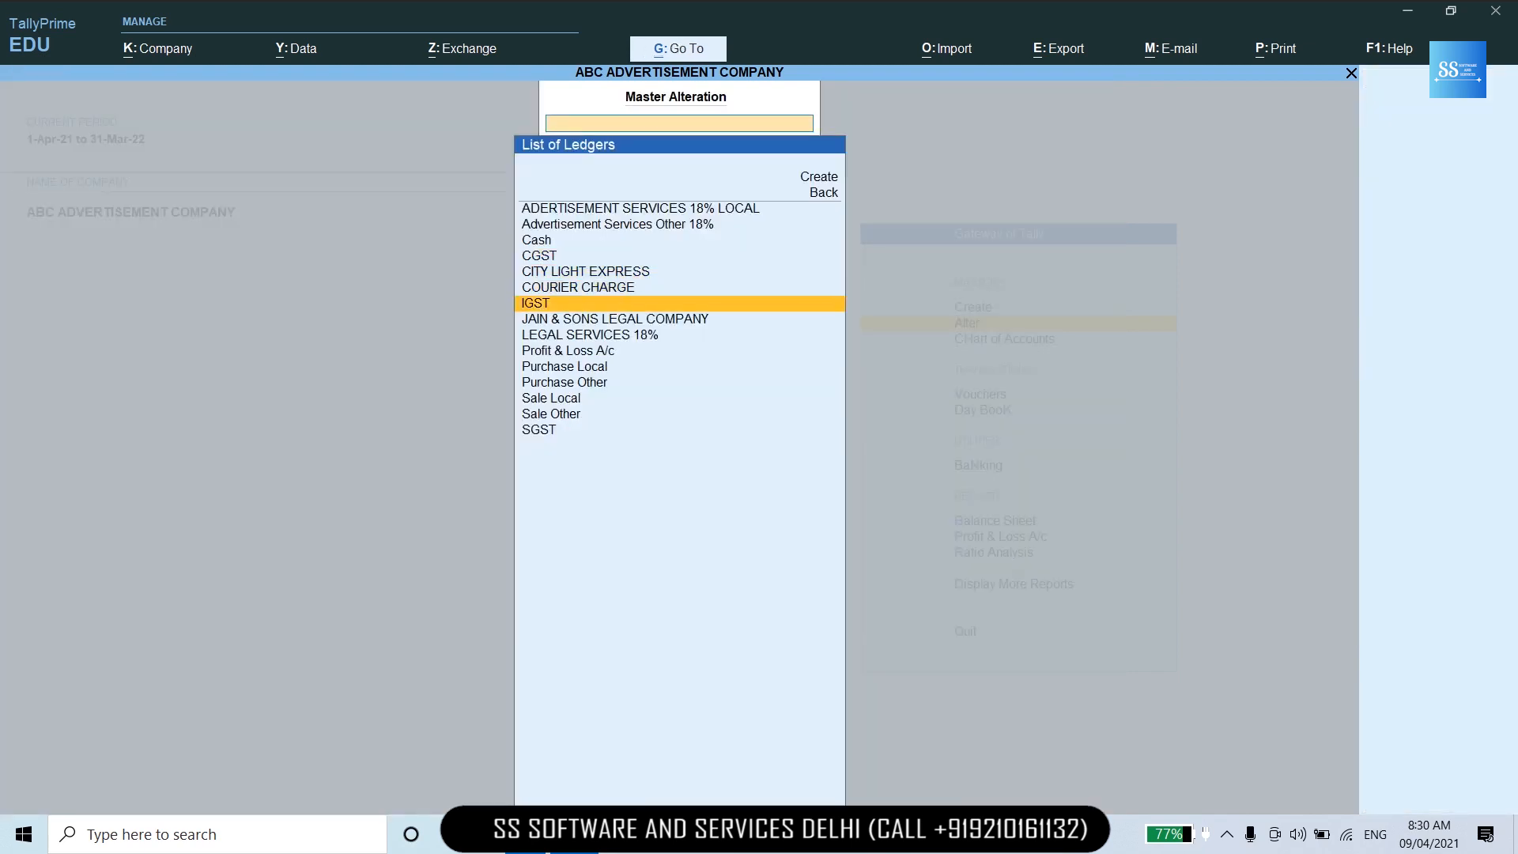
pyautogui.press('Down')
pyautogui.press('Down')
pyautogui.press('Down')
pyautogui.press('Down')
pyautogui.press('Down')
pyautogui.press('Return')
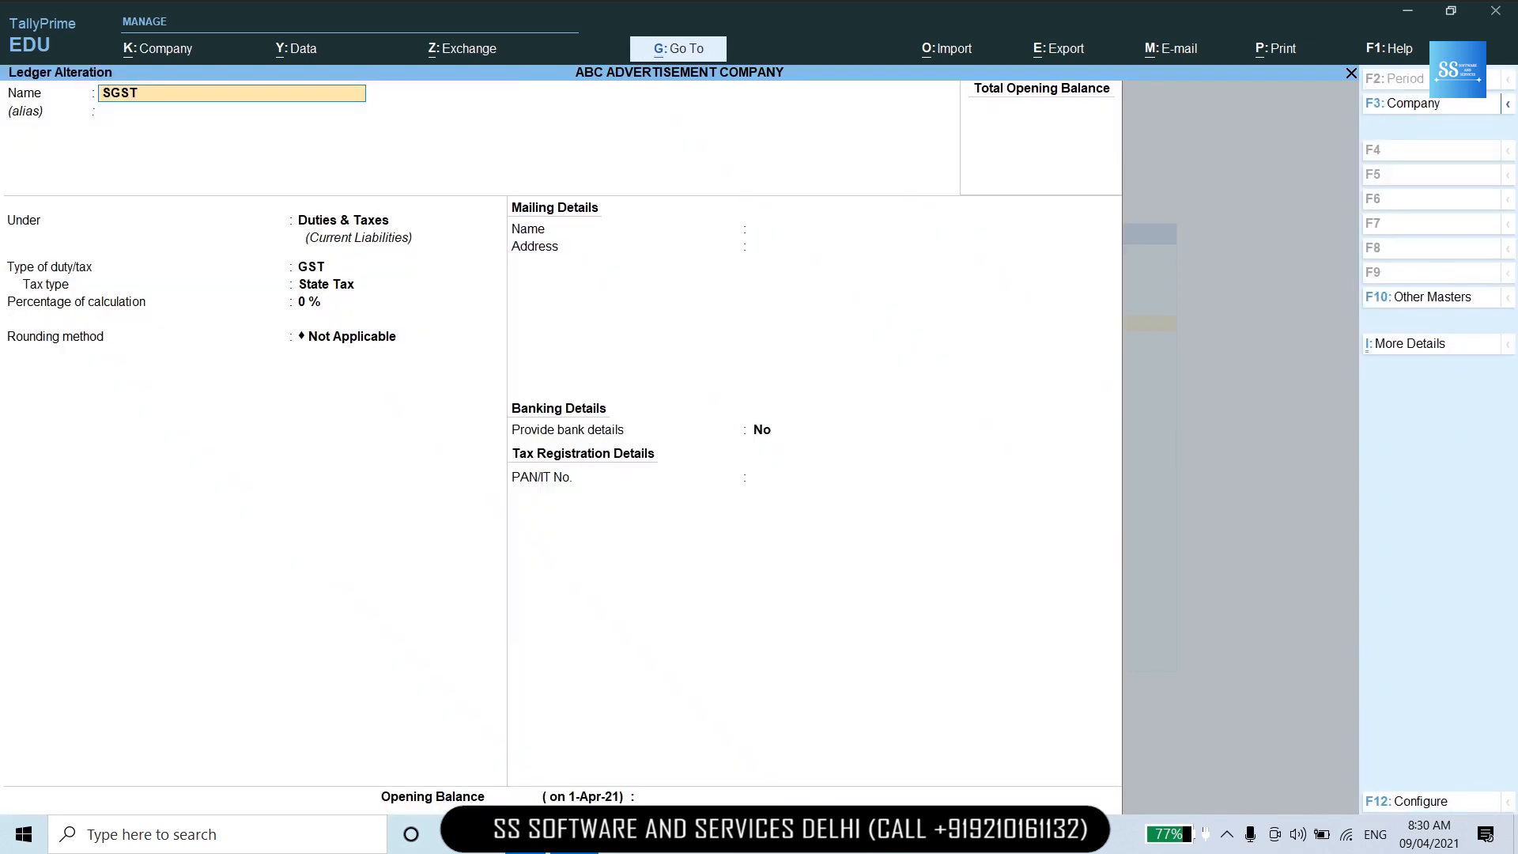
pyautogui.press('Return')
pyautogui.press('Return')
pyautogui.press('Return')
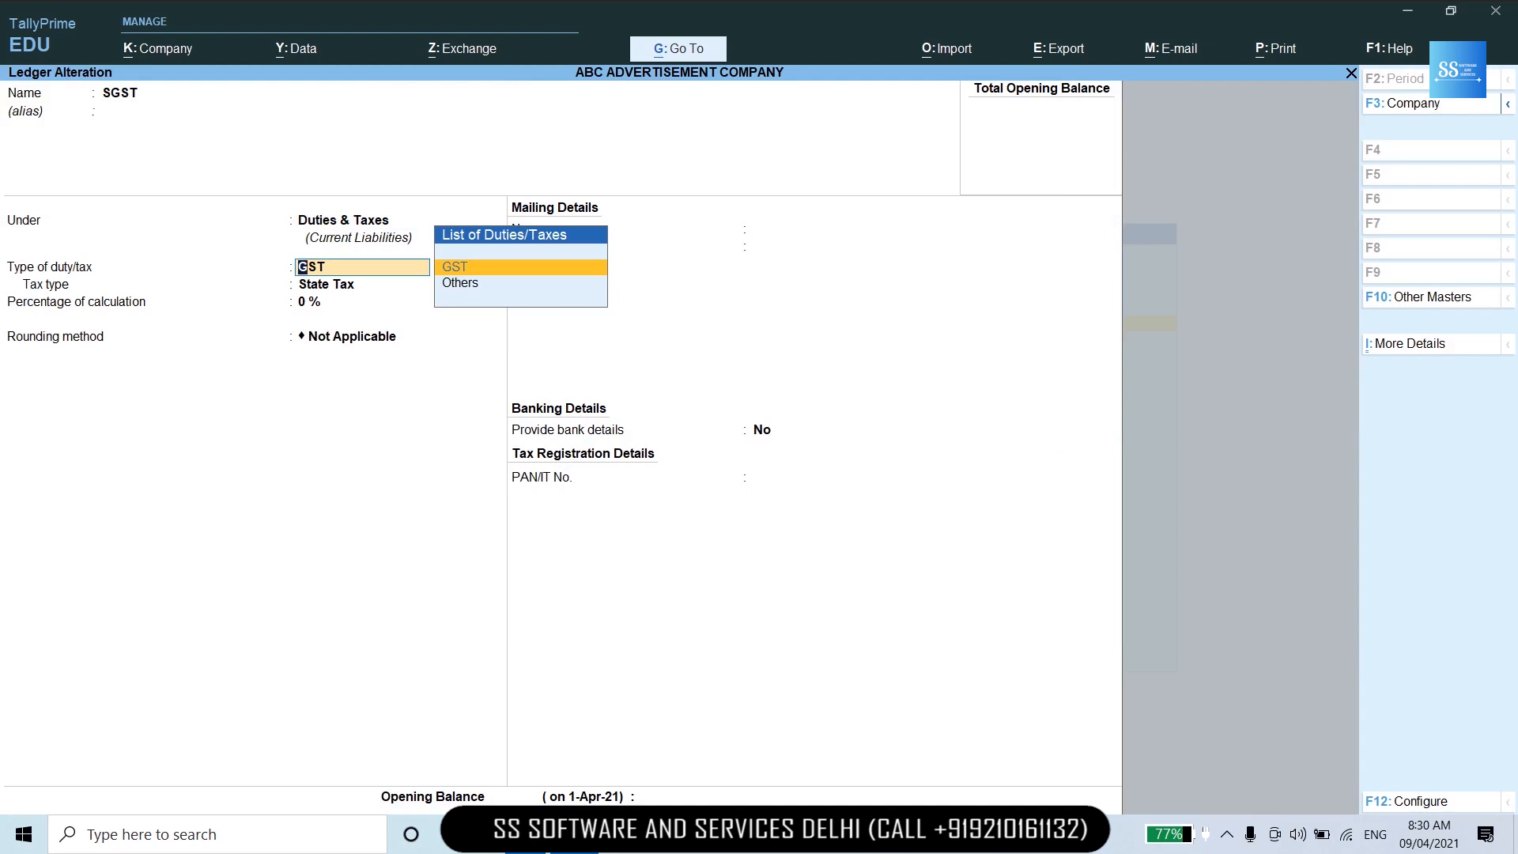
pyautogui.press('ctrl')
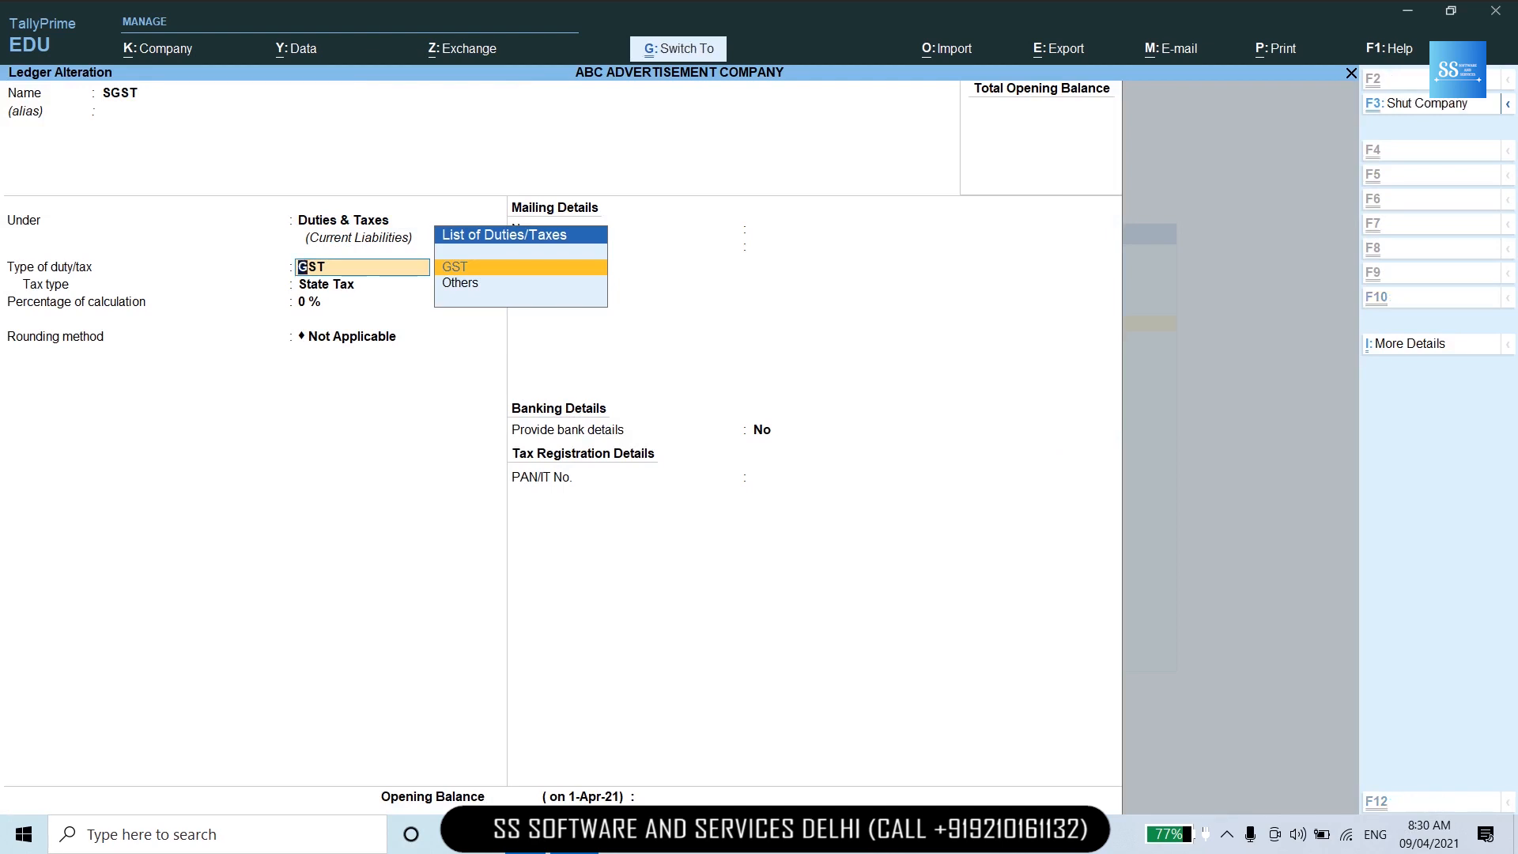
pyautogui.hotkey('ctrl', 'q')
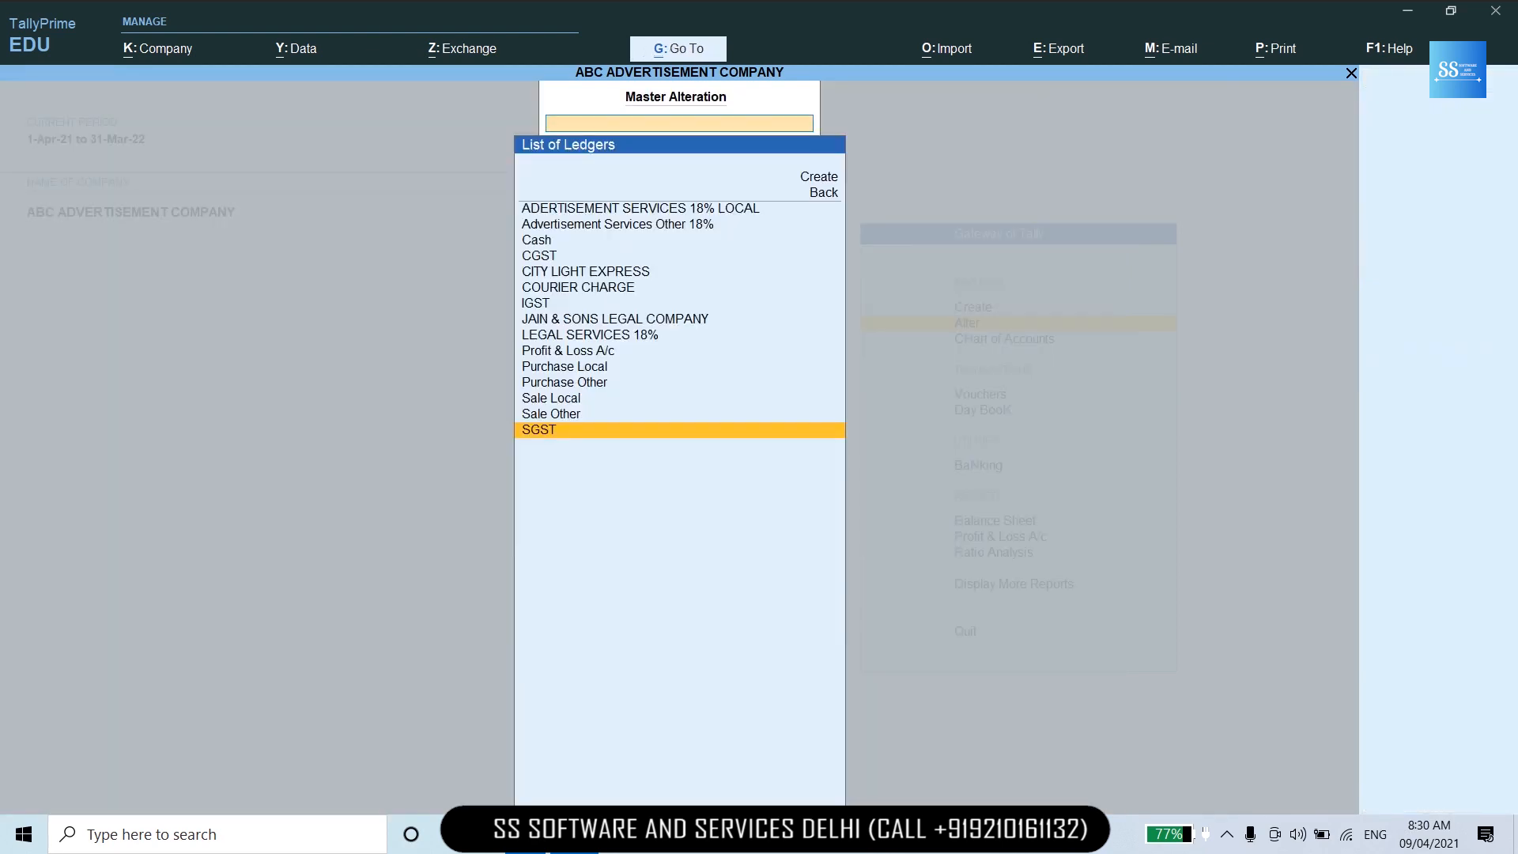
# Keep the IGST ledger as a GST duty with Integrated Tax type and save it.
pyautogui.press('Up')
pyautogui.press('Up')
pyautogui.press('Up')
pyautogui.press('Up')
pyautogui.press('Up')
pyautogui.press('Up')
pyautogui.press('Up')
pyautogui.press('Up')
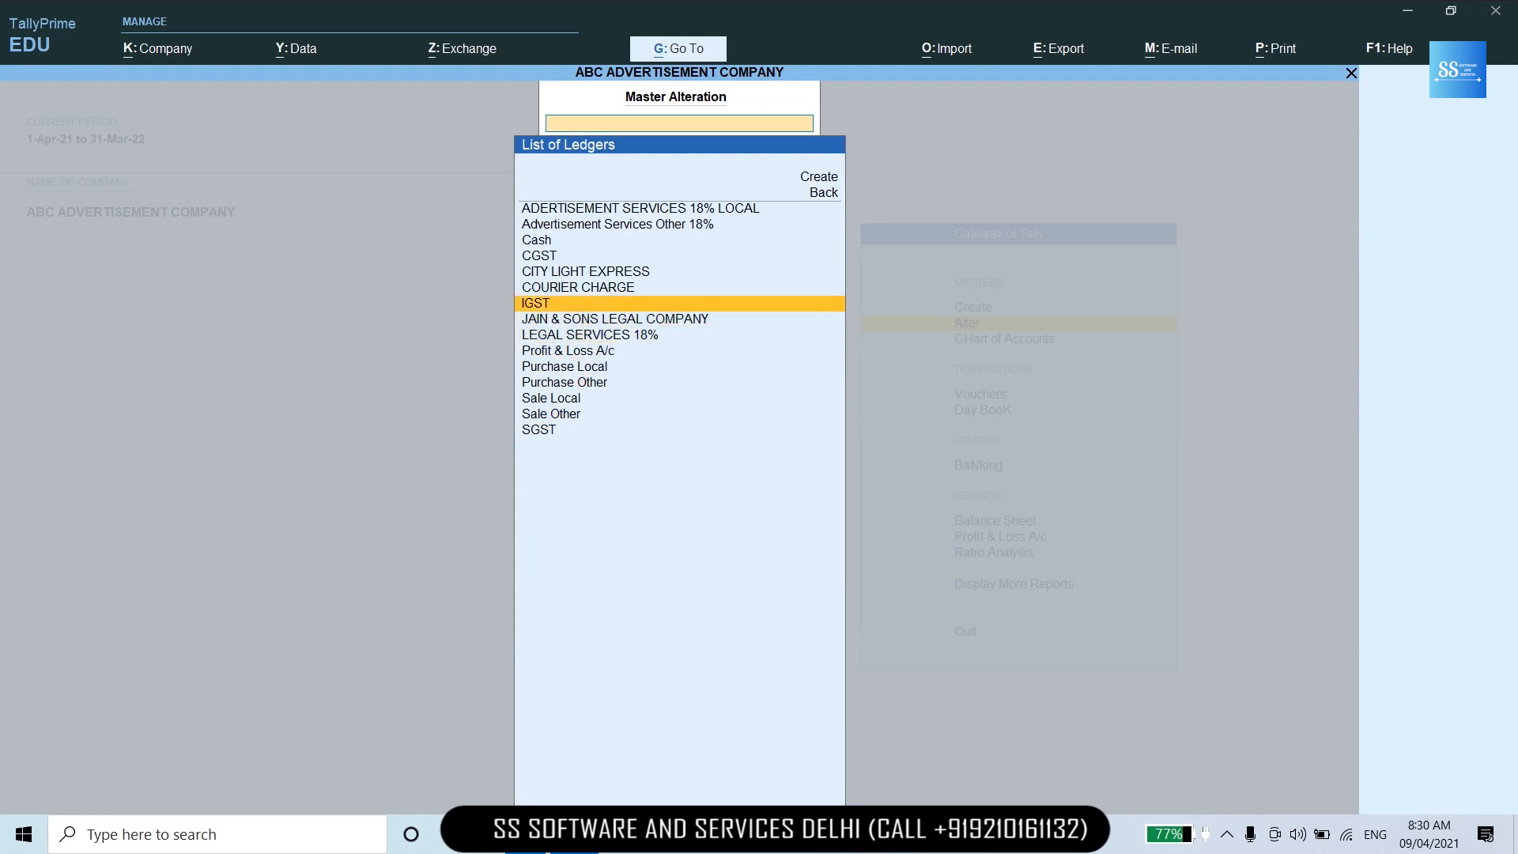
pyautogui.press('Return')
pyautogui.press('Return')
pyautogui.press('Return')
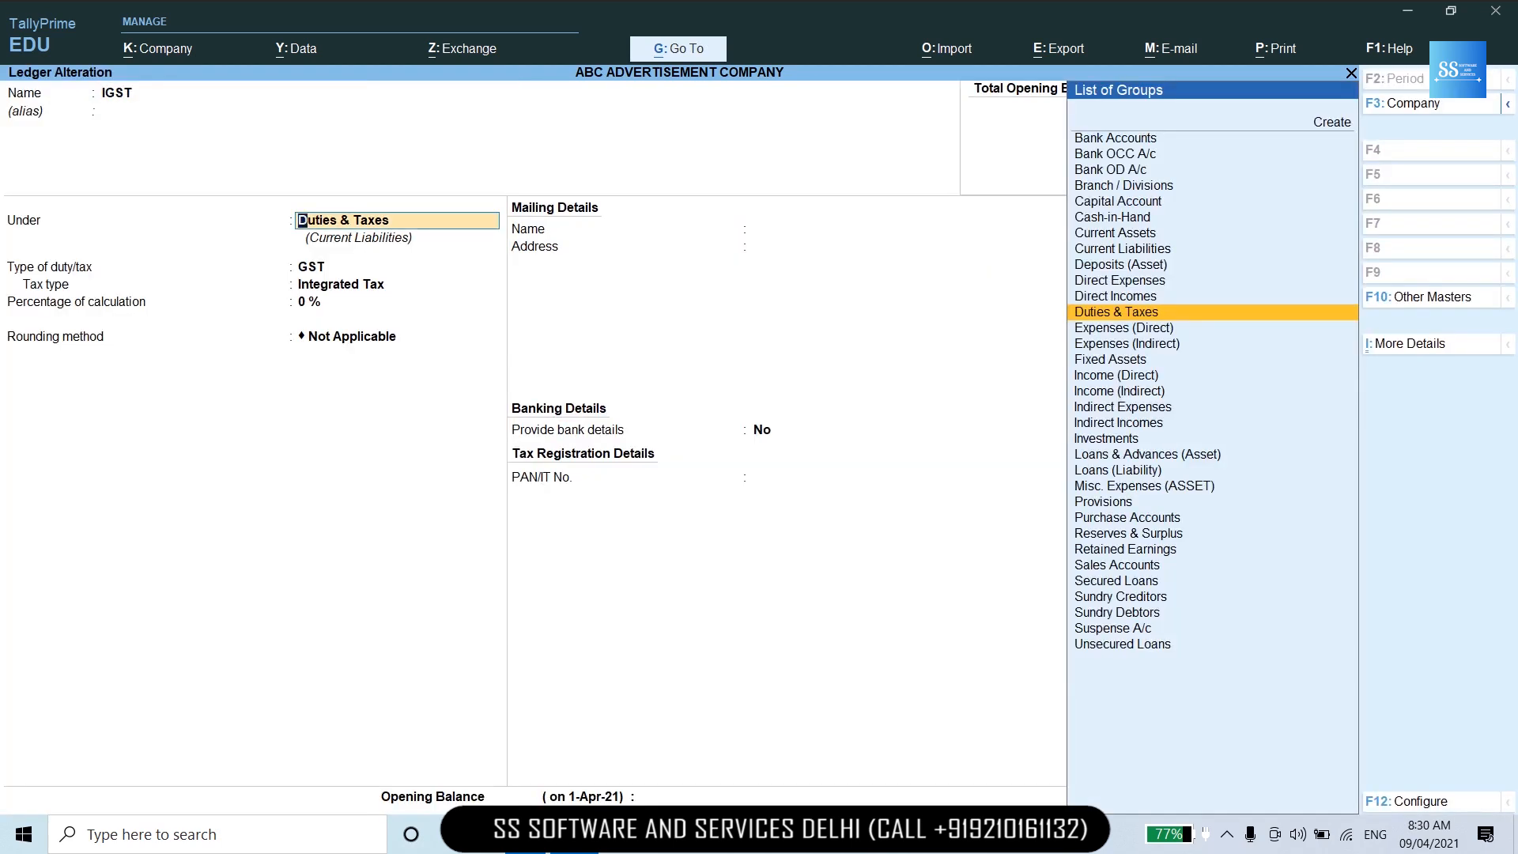
pyautogui.press('Return')
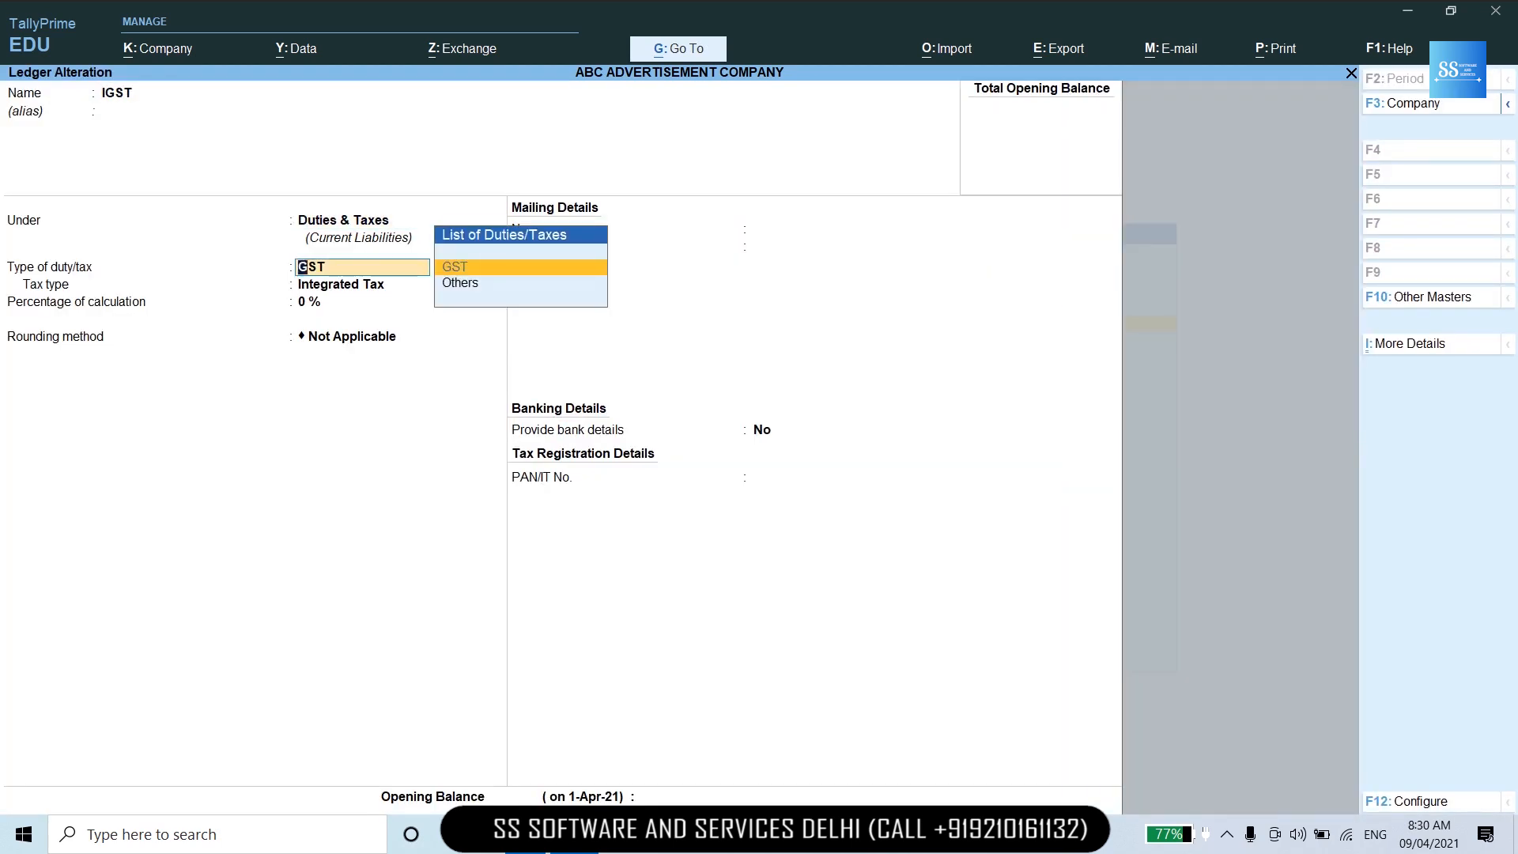
pyautogui.press('Return')
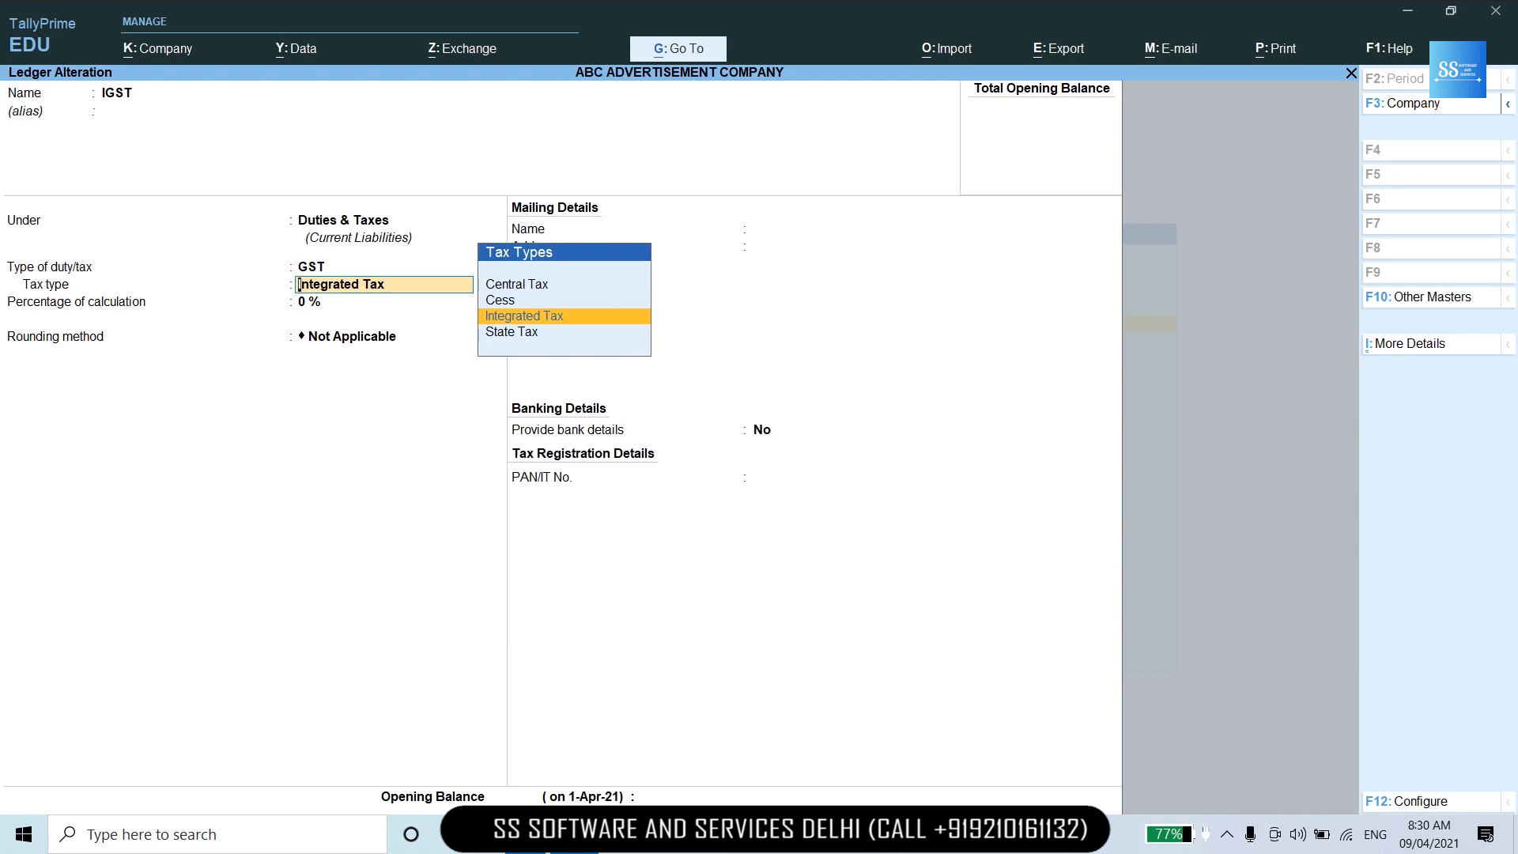
pyautogui.press('alt')
pyautogui.hotkey('ctrl', 'a')
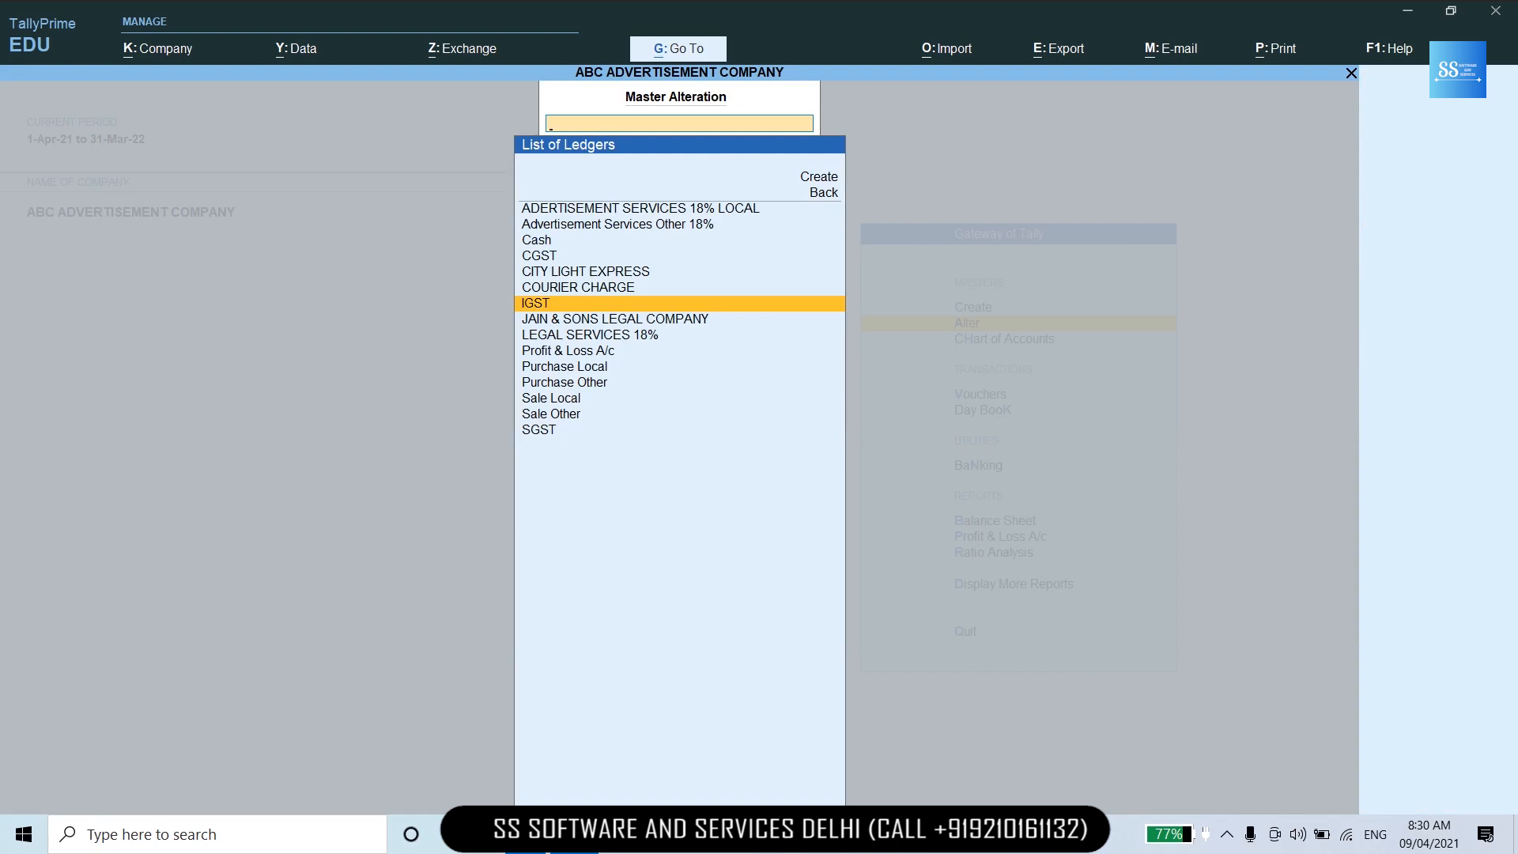
pyautogui.press('Up')
pyautogui.press('Up')
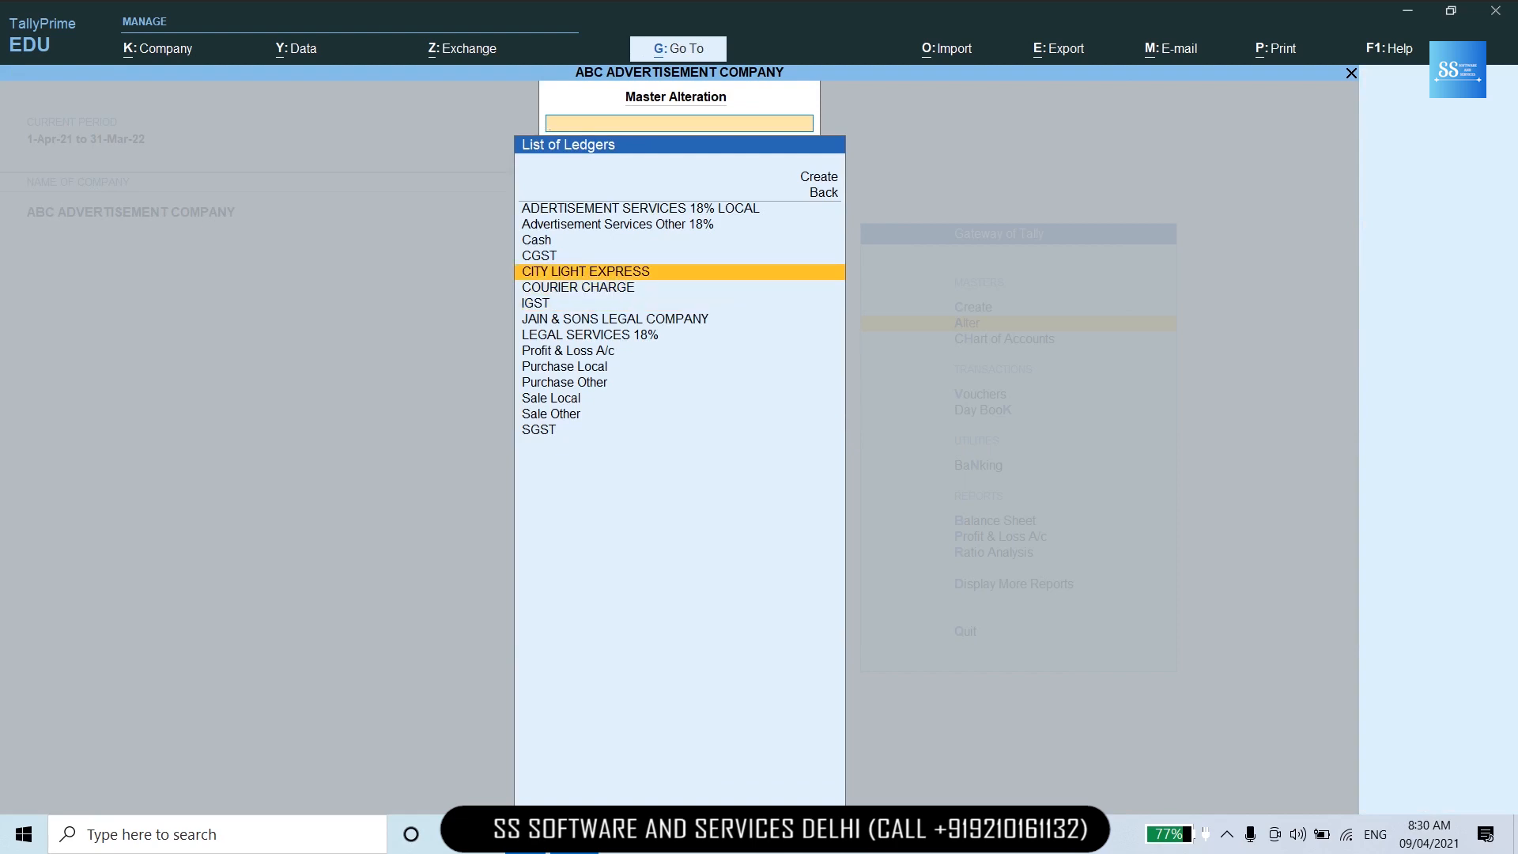
pyautogui.press('Return')
pyautogui.press('Return')
pyautogui.press('Return')
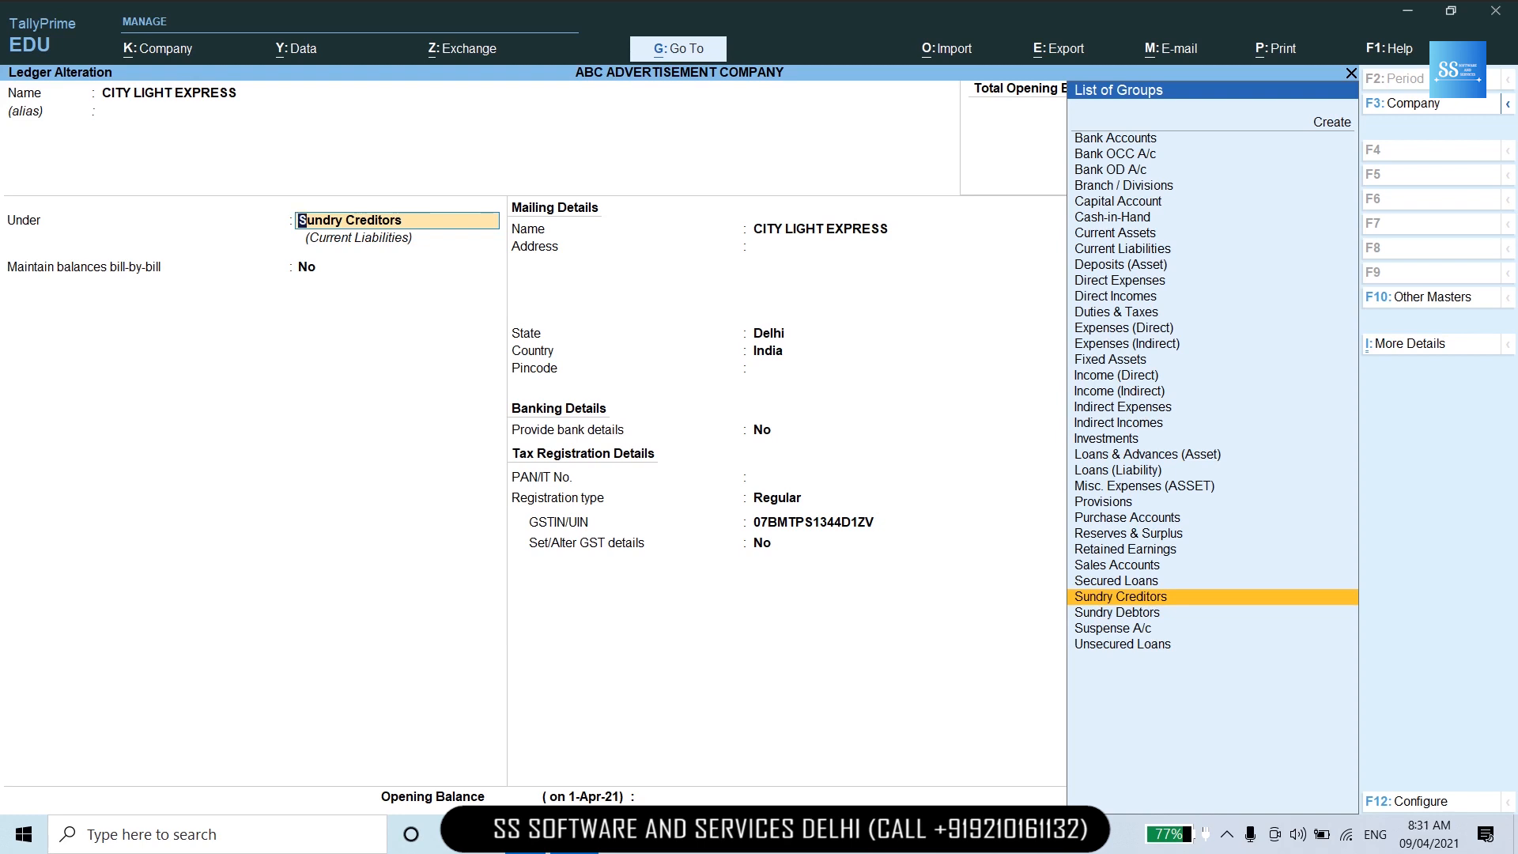
pyautogui.hotkey('ctrl', 'a')
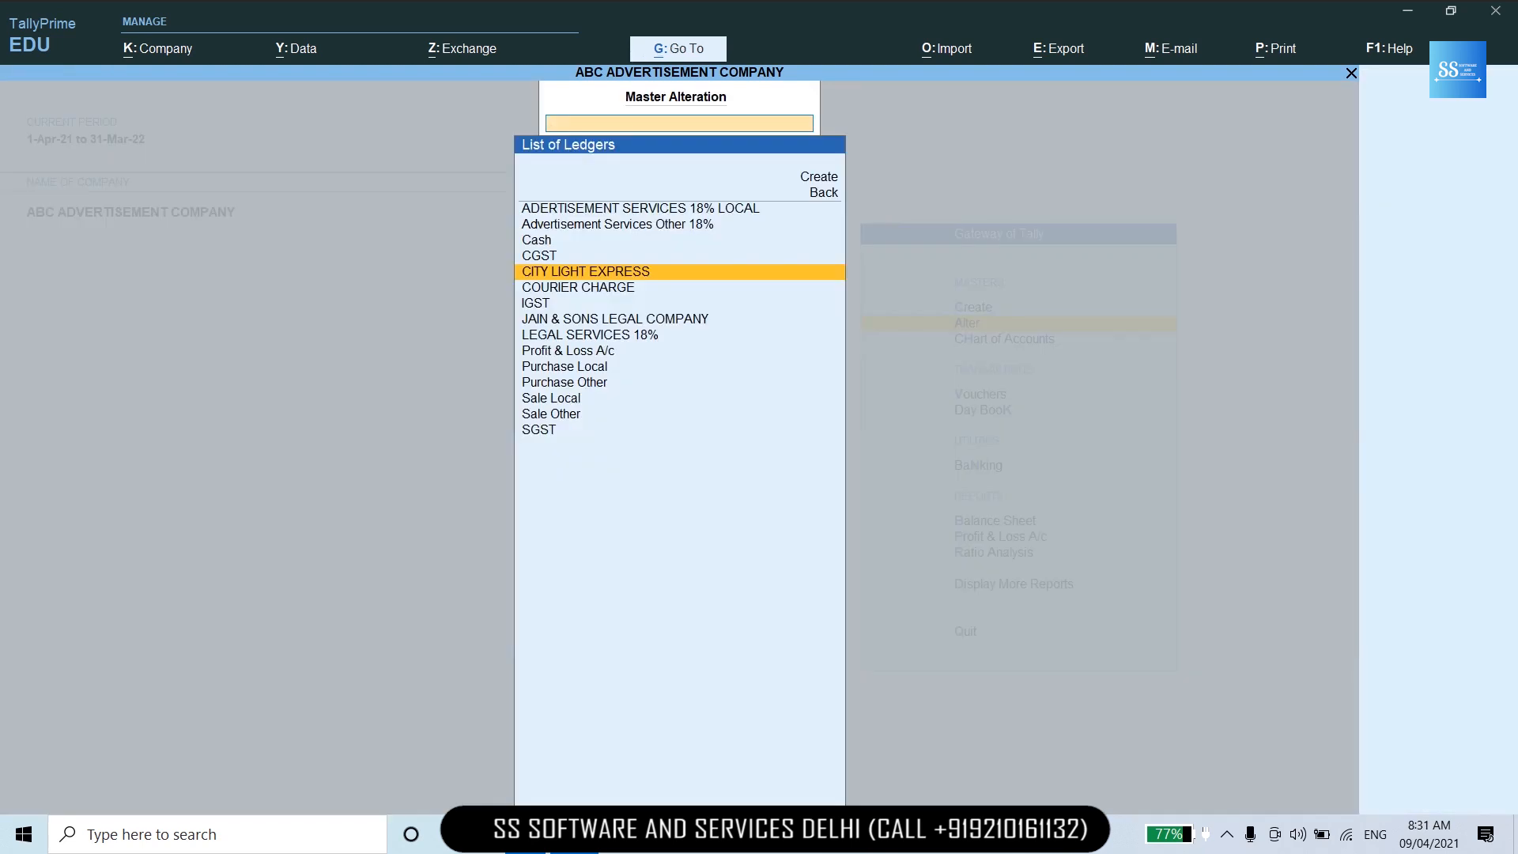
pyautogui.press('Down')
pyautogui.press('Down')
pyautogui.press('Down')
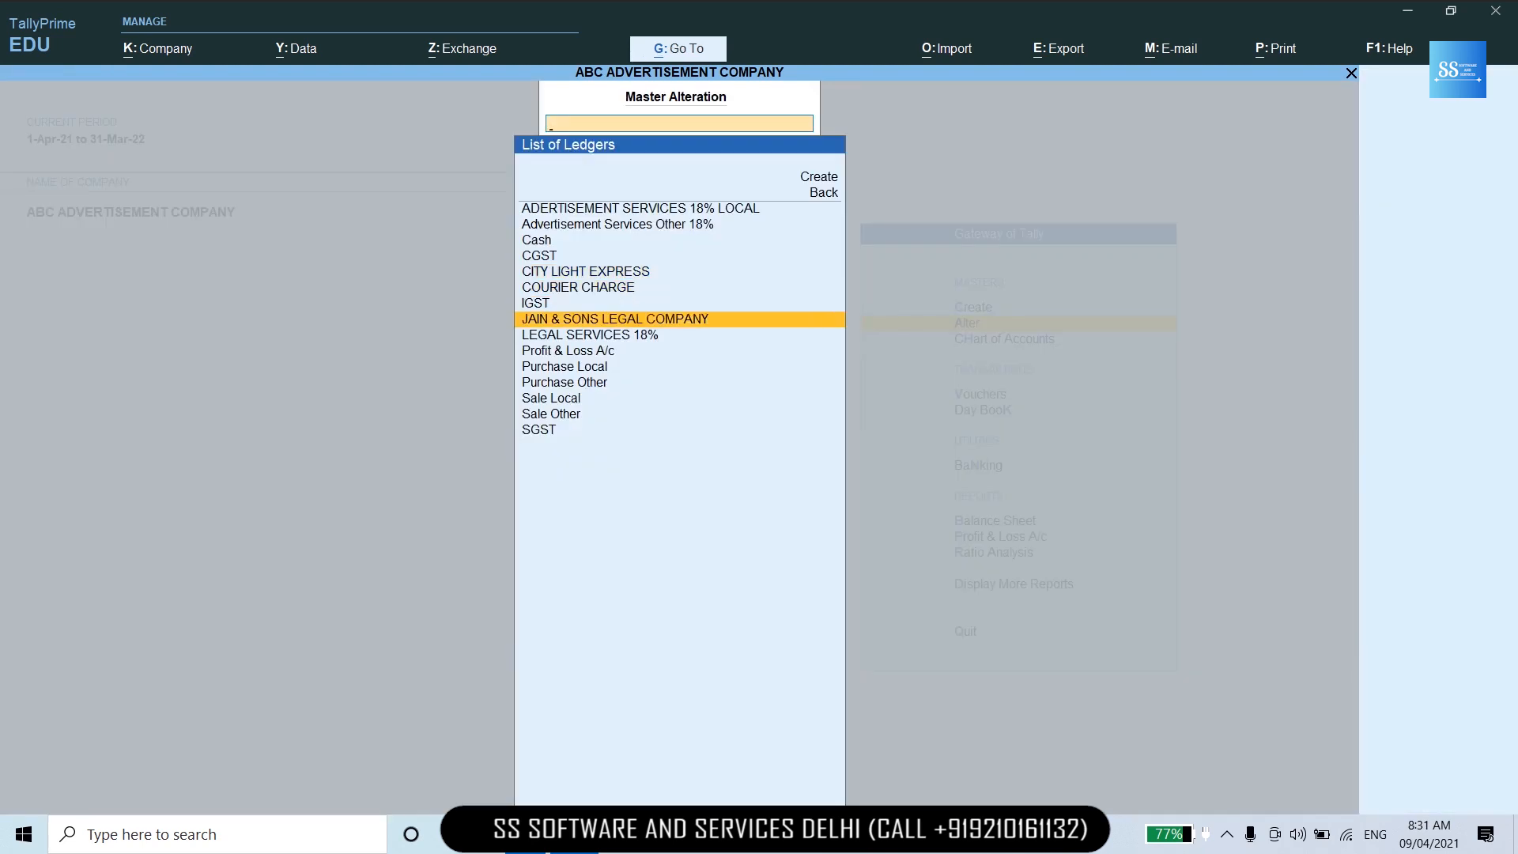
pyautogui.press('Return')
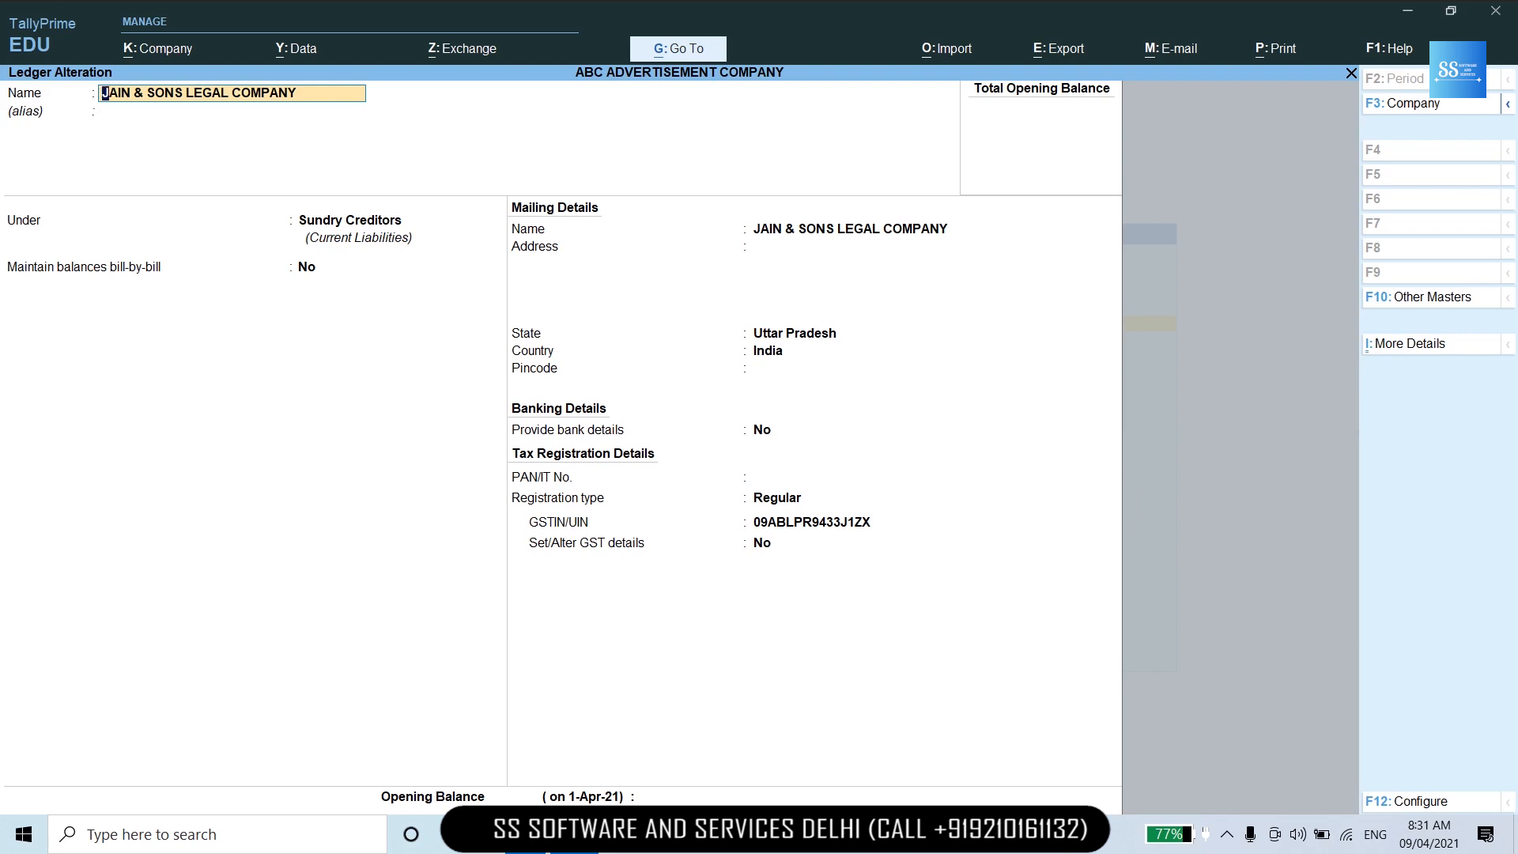
pyautogui.press('ctrl')
pyautogui.hotkey('ctrl', 'a')
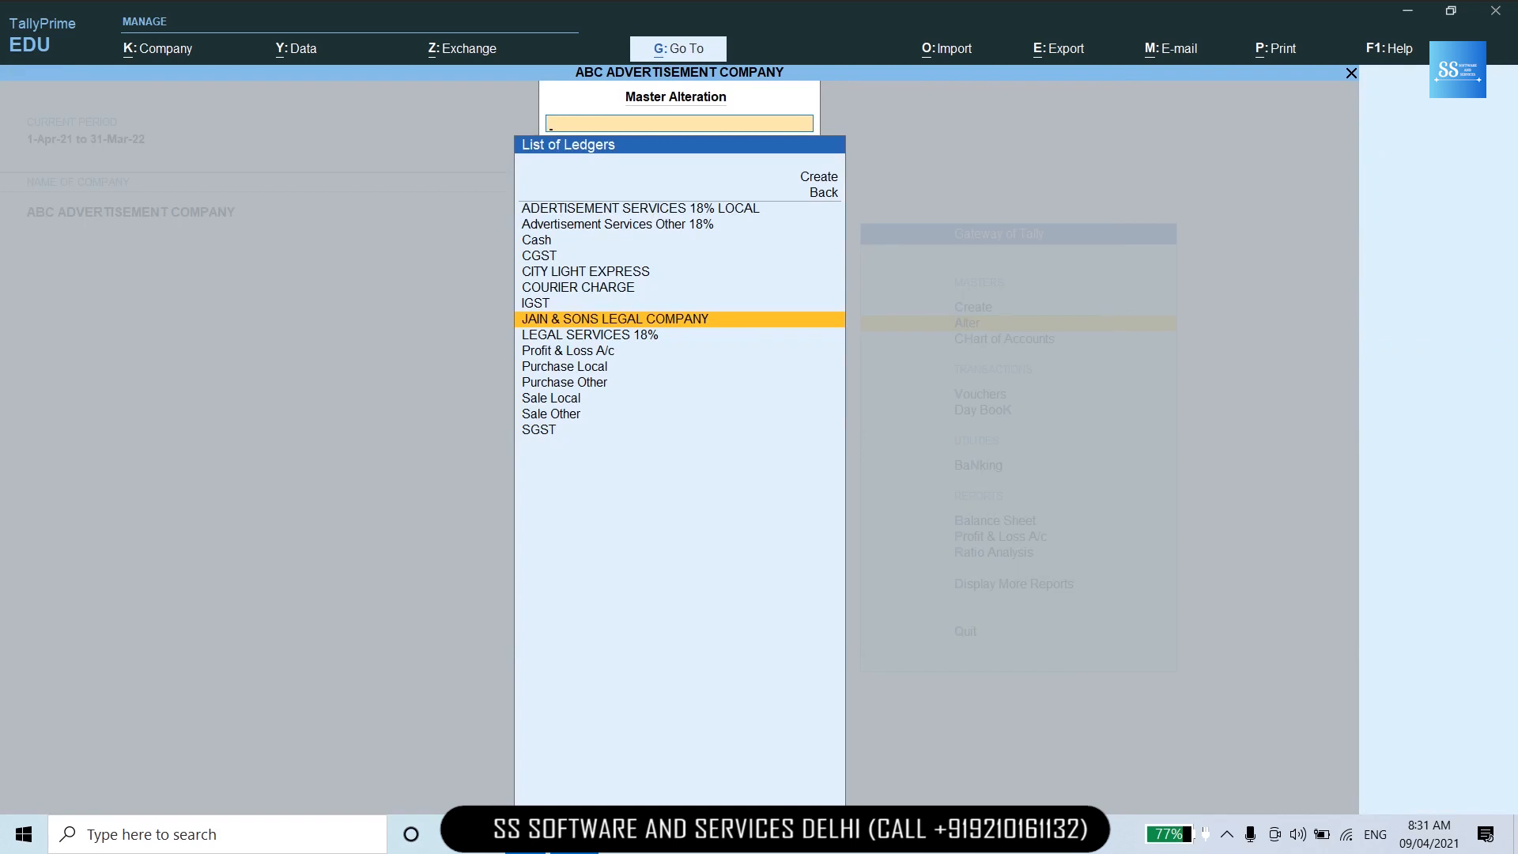
# Open the COURIER CHARGE ledger for alteration, keeping its Indirect Expenses group.
pyautogui.press('Up')
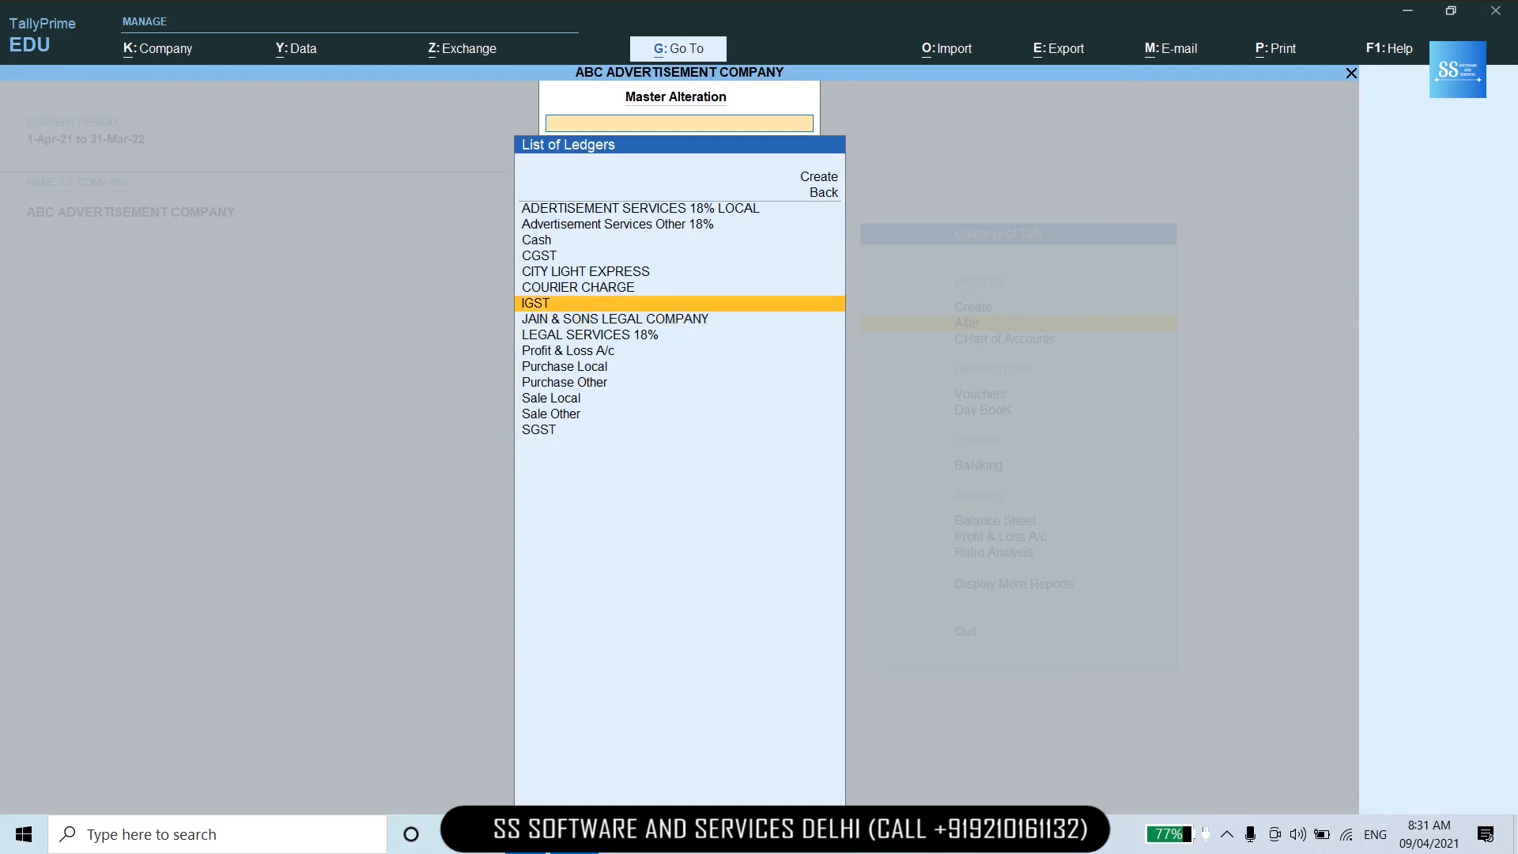
pyautogui.press('Up')
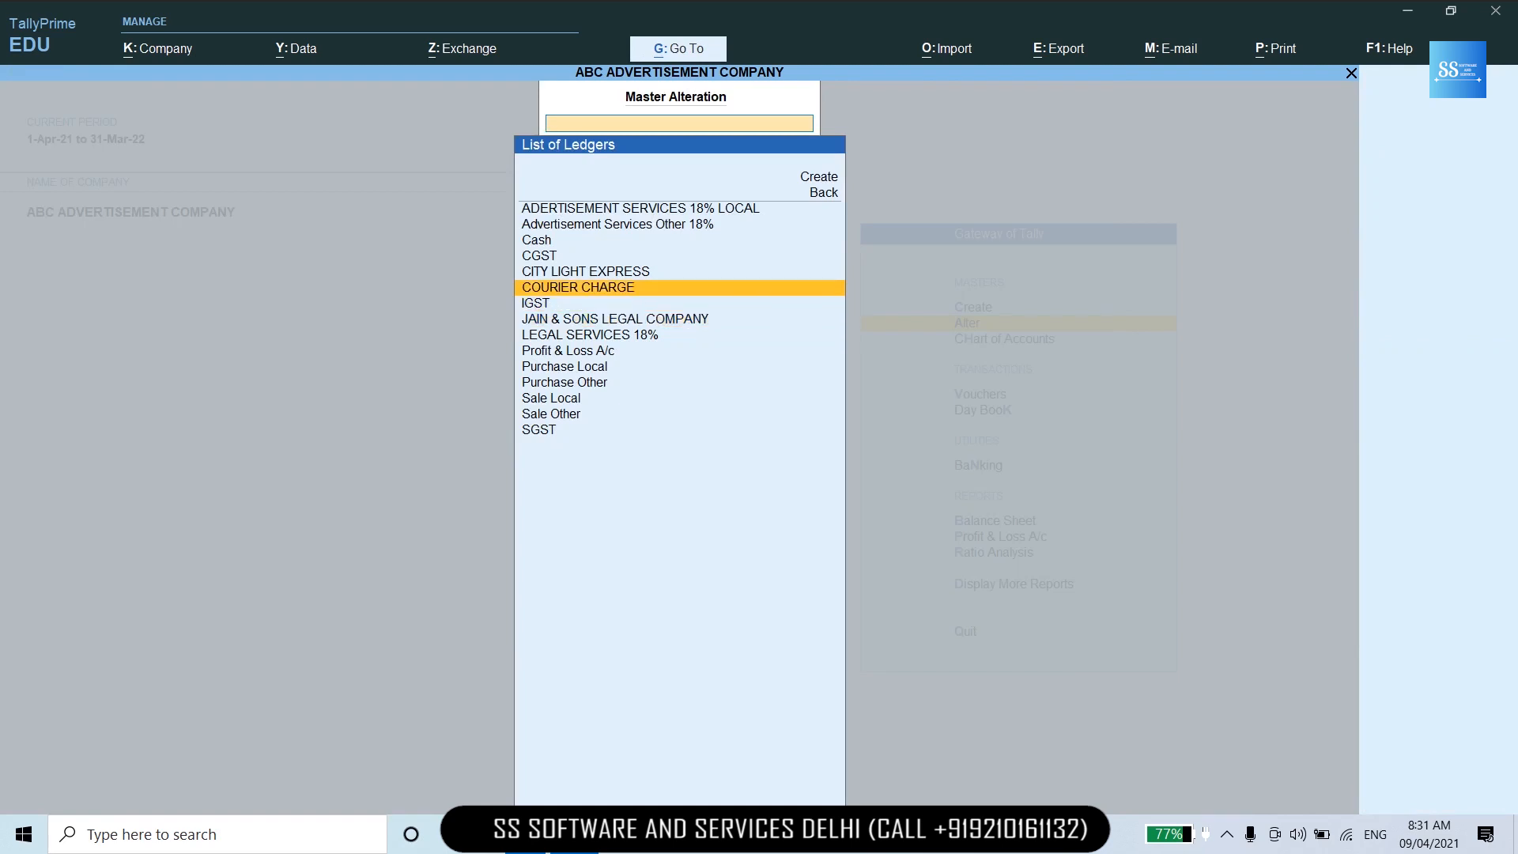
pyautogui.press('Return')
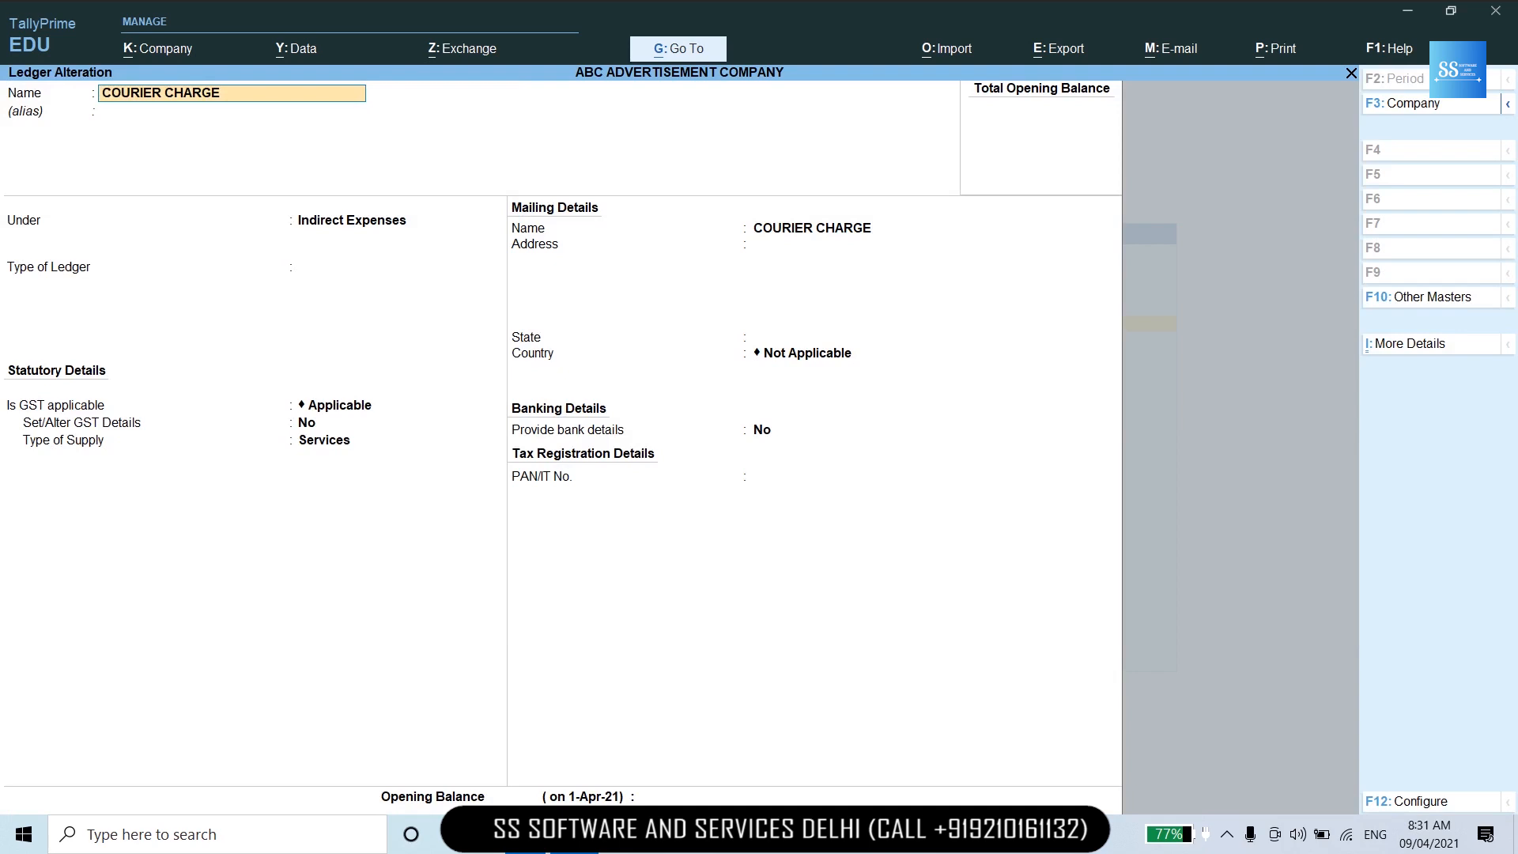
pyautogui.press('Return')
pyautogui.press('Return')
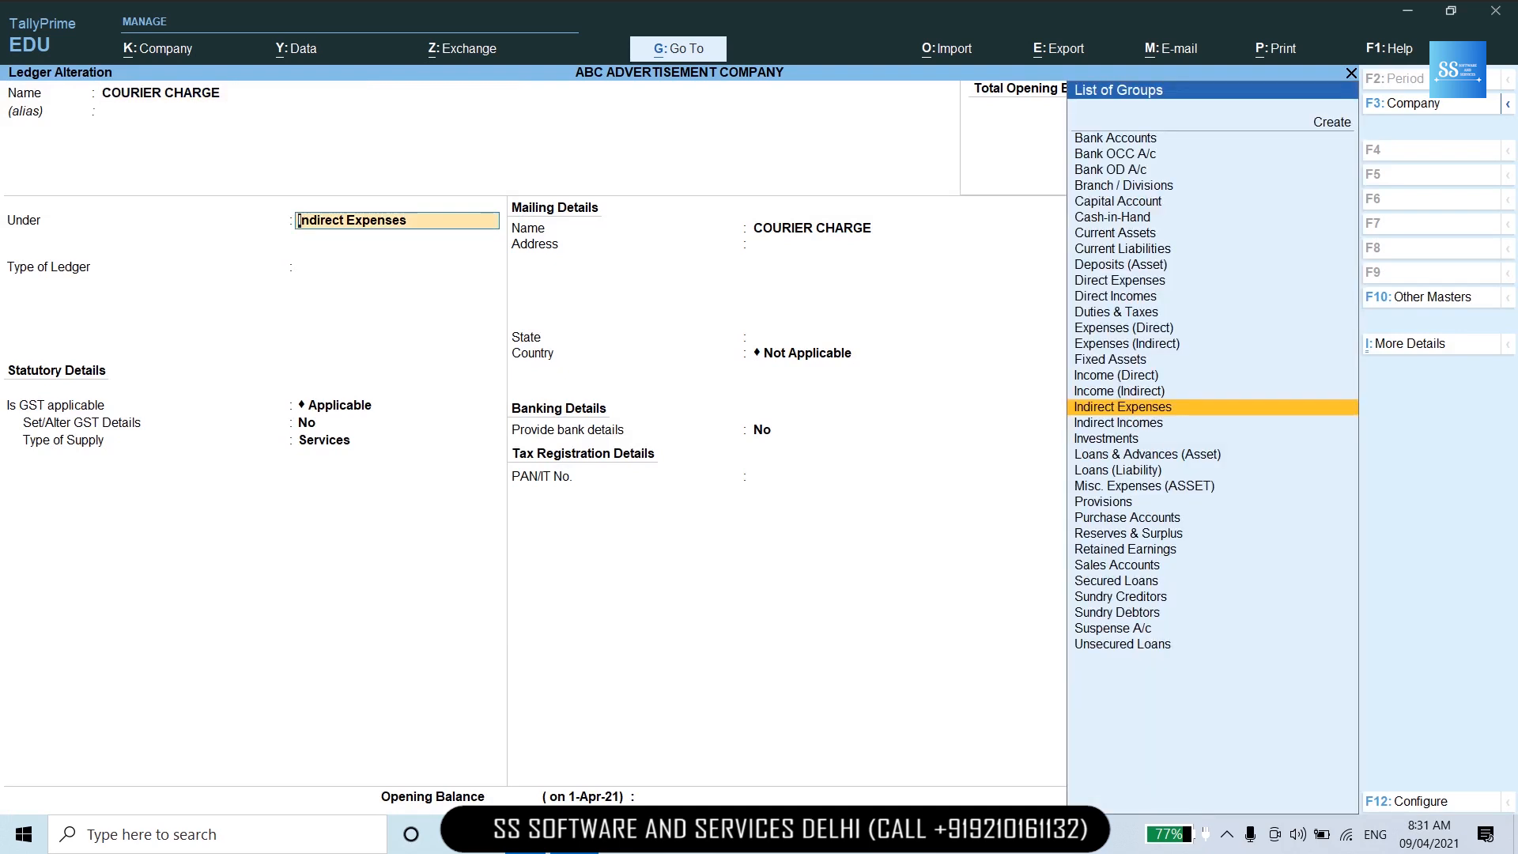
pyautogui.press('Return')
pyautogui.press('Return')
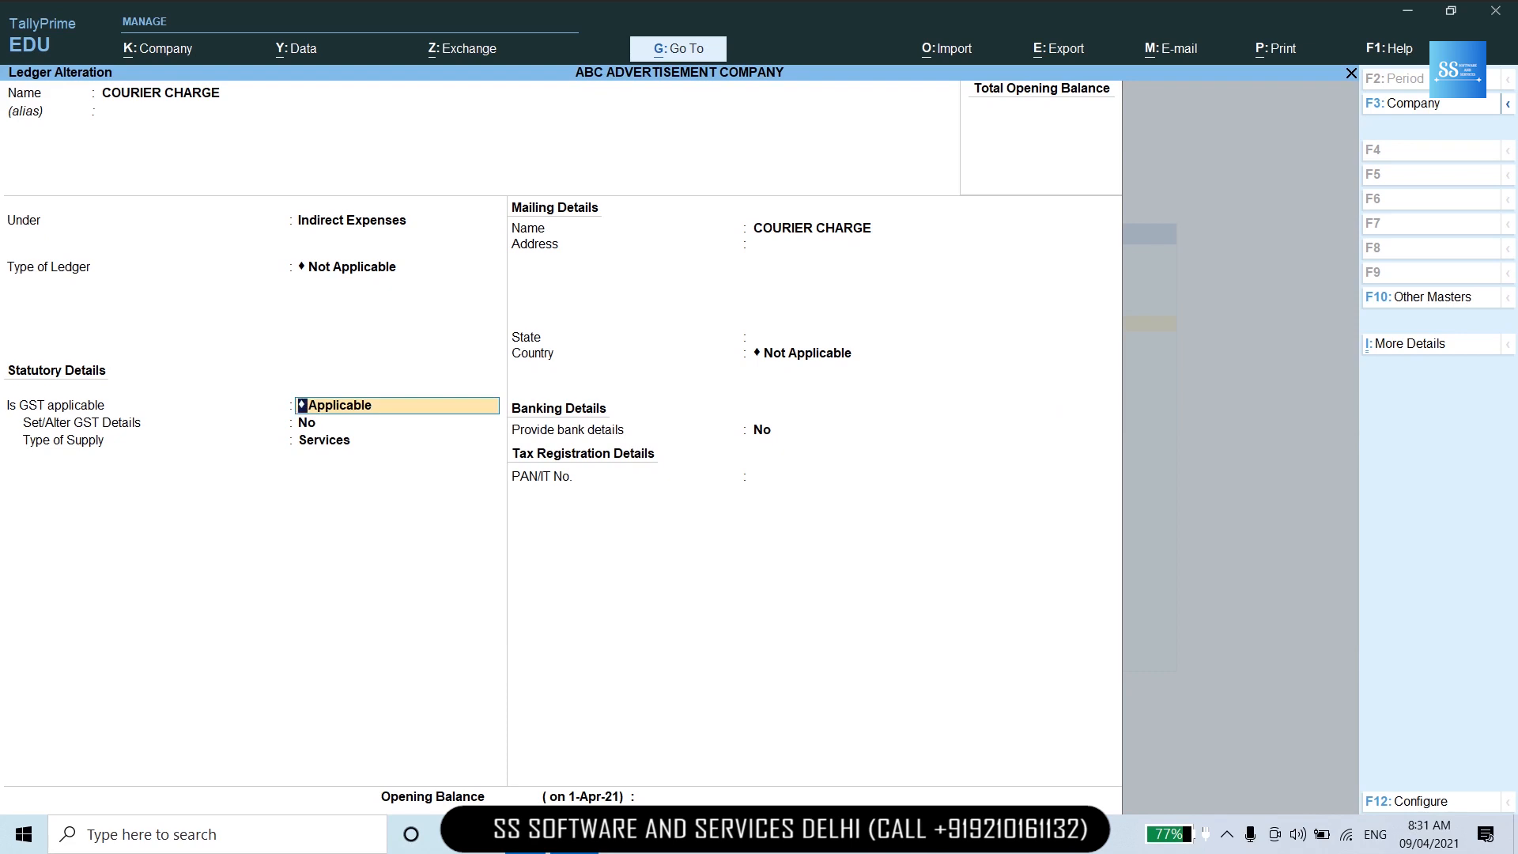
pyautogui.press('Return')
# Enable its GST details with SAC 9953, Purchase Taxable and 18% integrated tax, then save.
pyautogui.press('y')
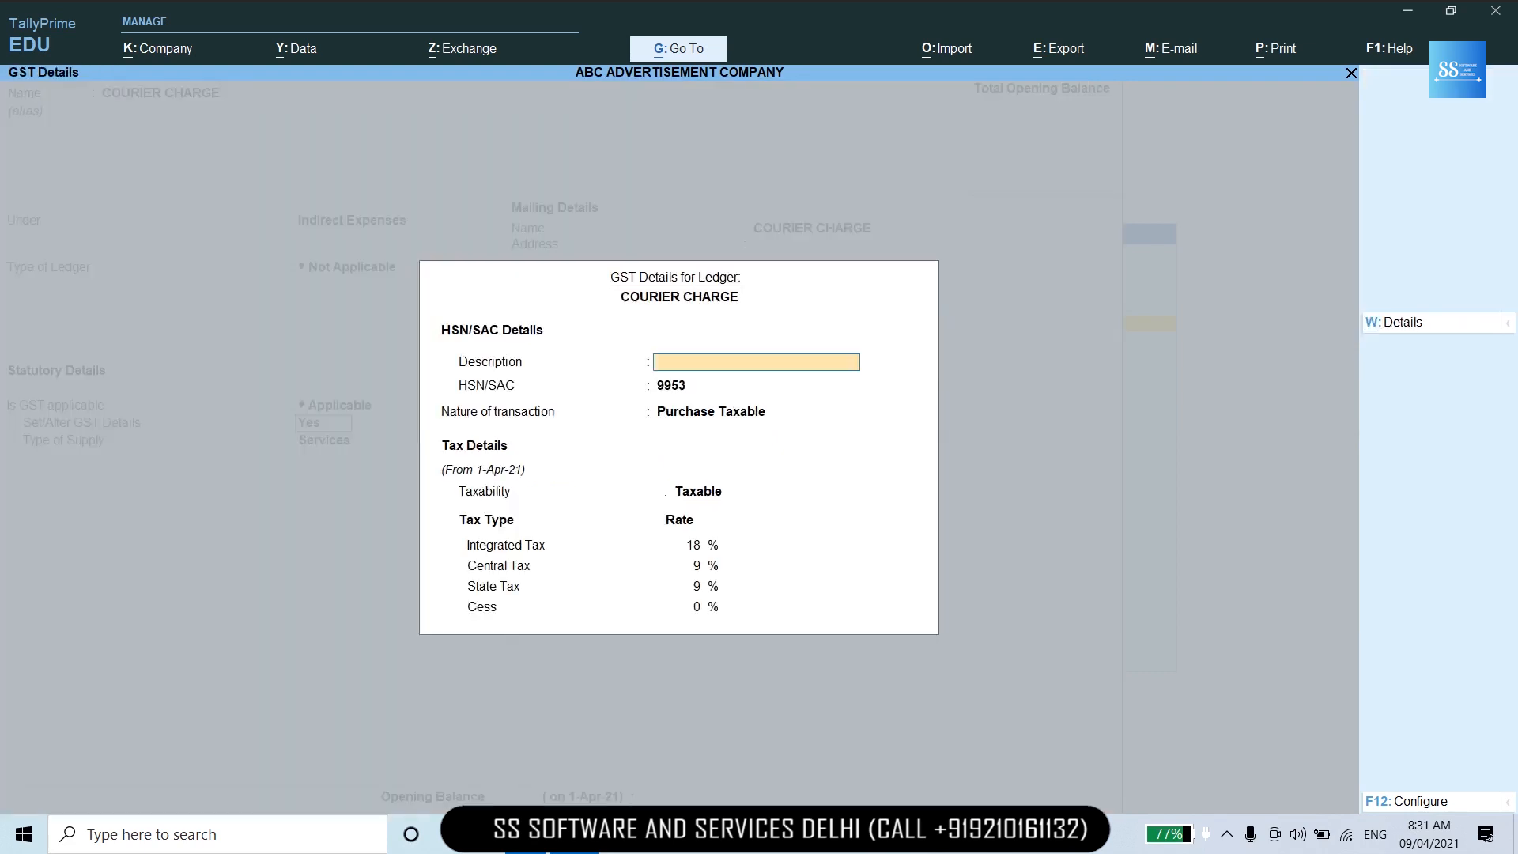
pyautogui.press('Return')
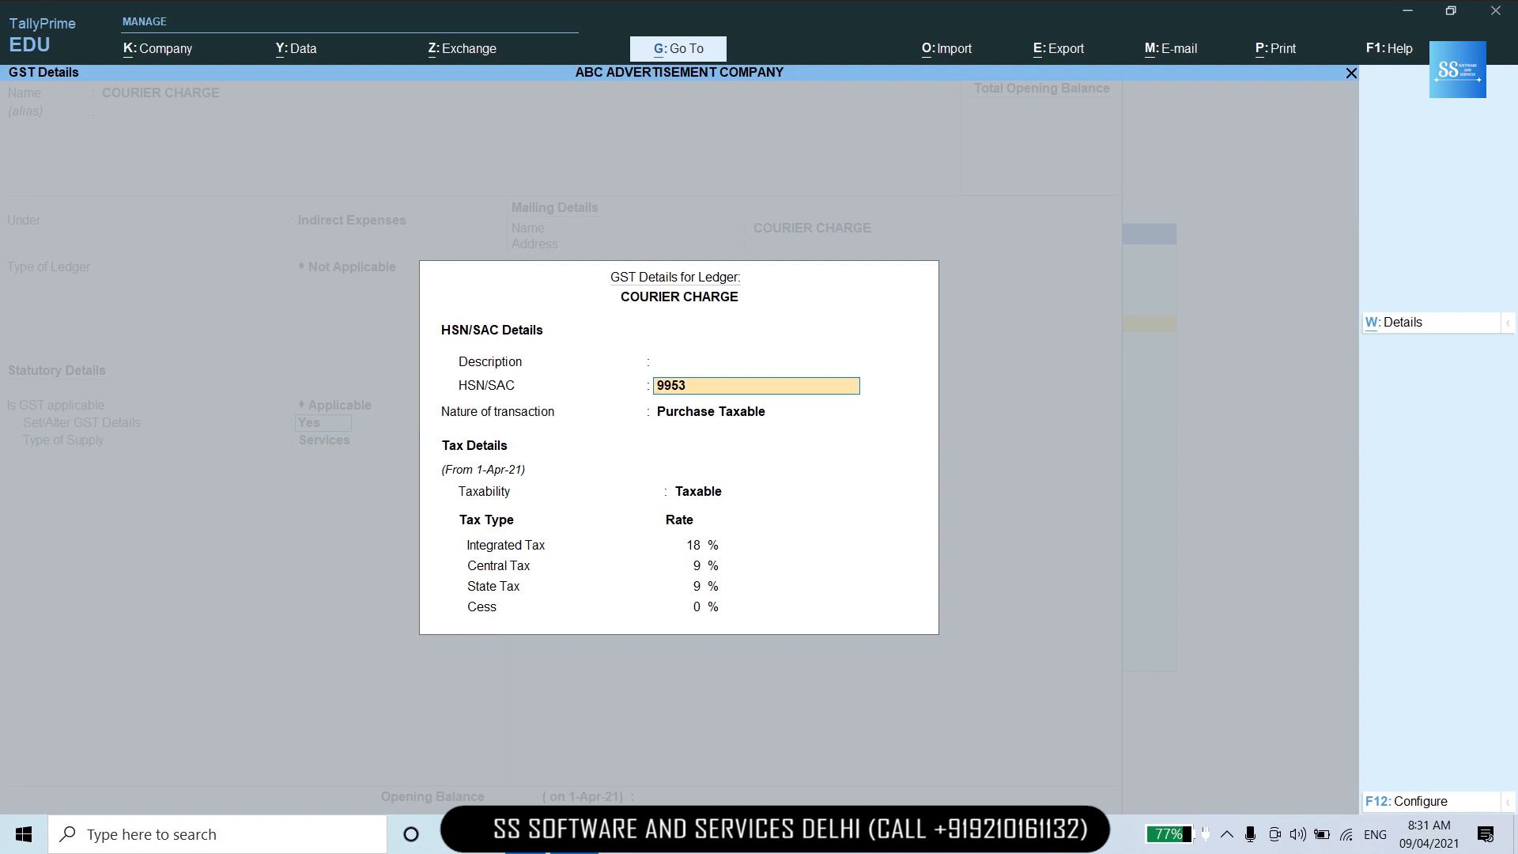
pyautogui.press('Return')
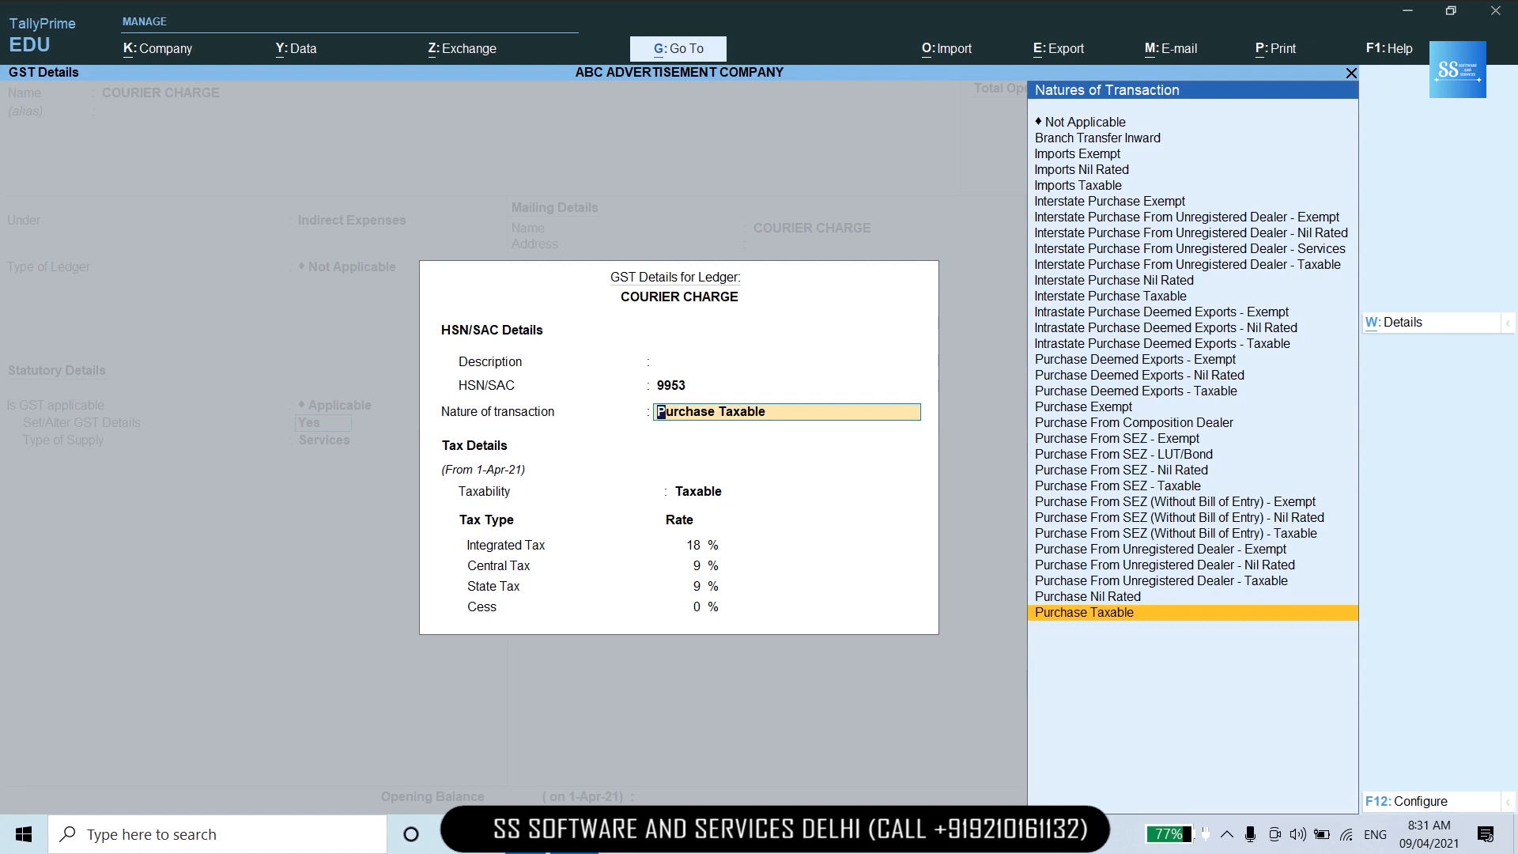
pyautogui.press('Return')
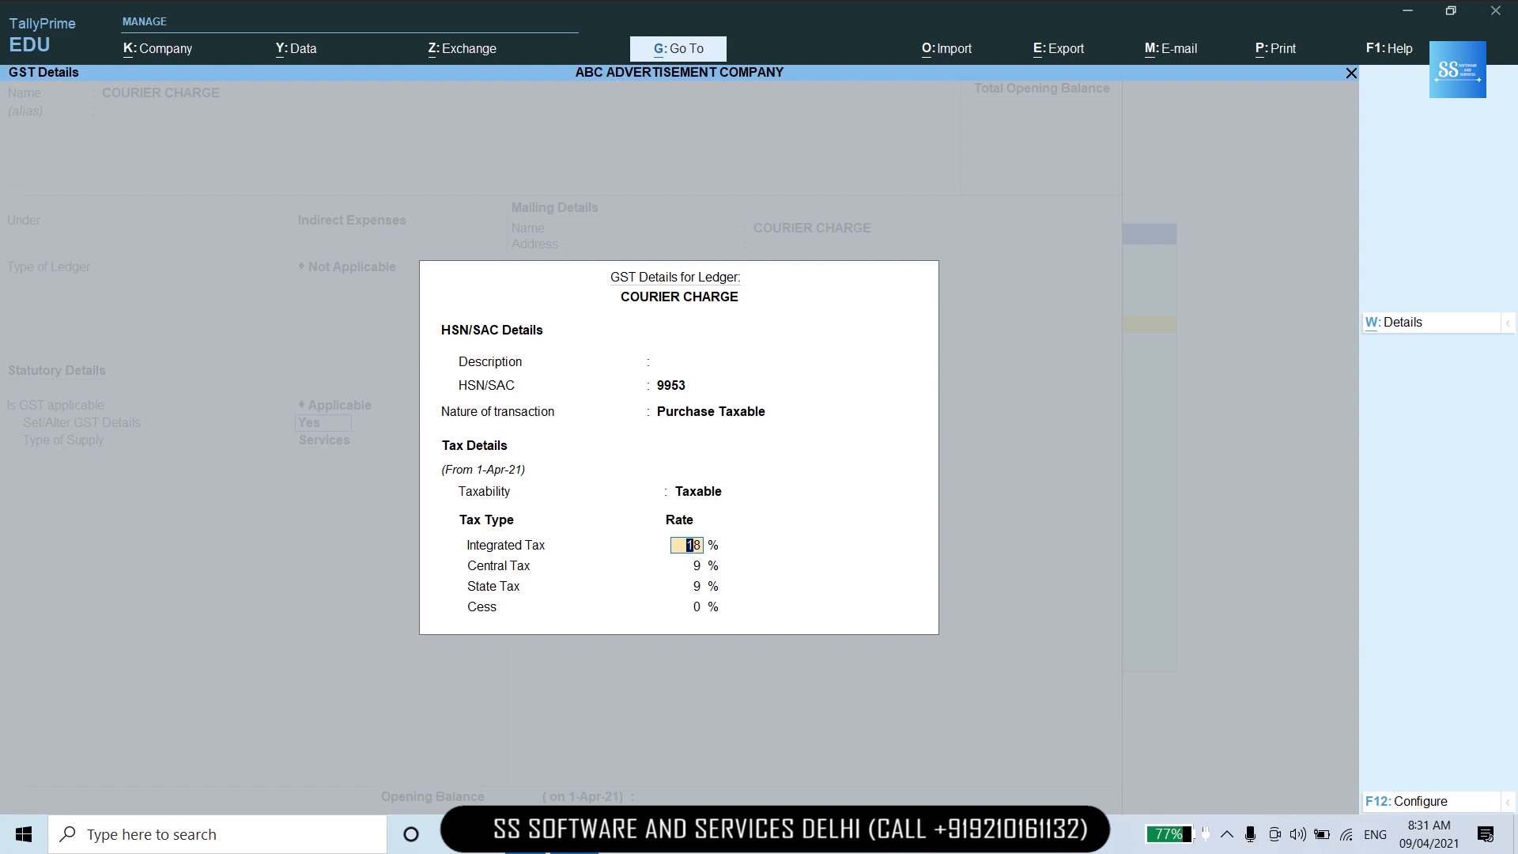
pyautogui.hotkey('ctrl', 'a')
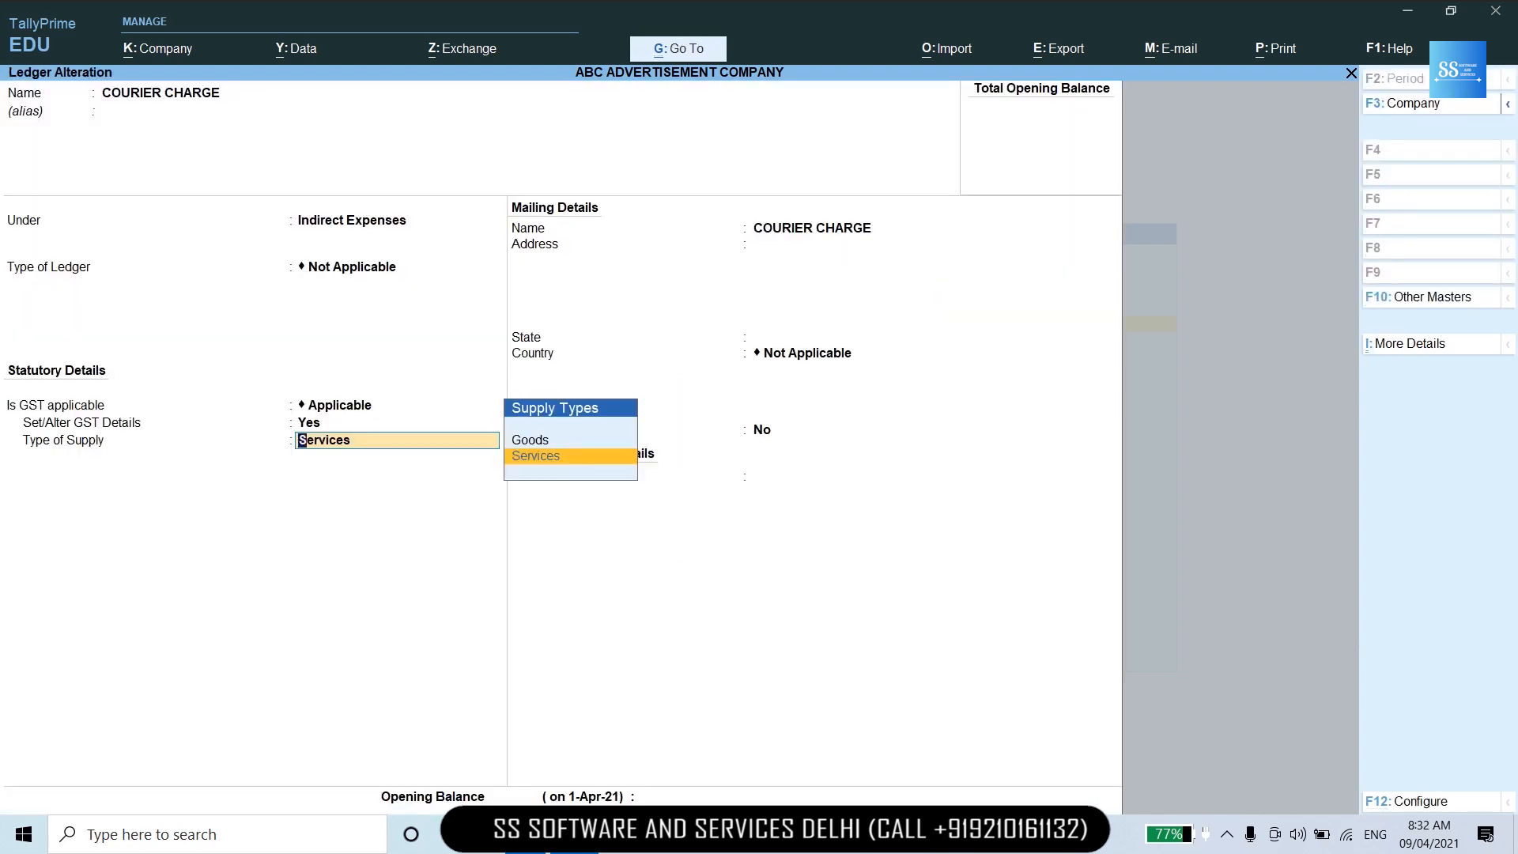
pyautogui.press('ctrl')
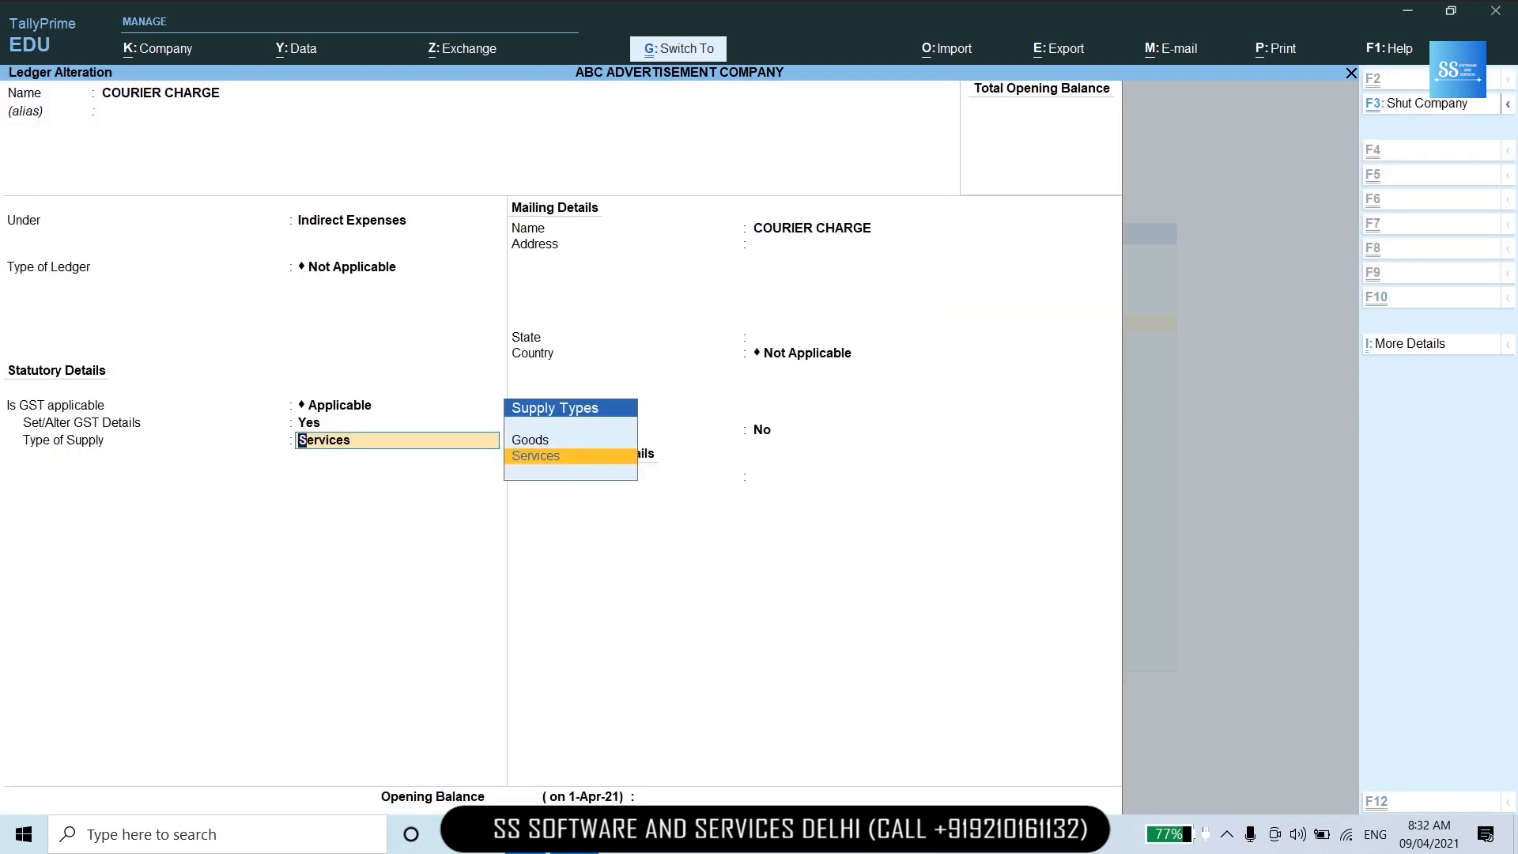
pyautogui.hotkey('ctrl', 'a')
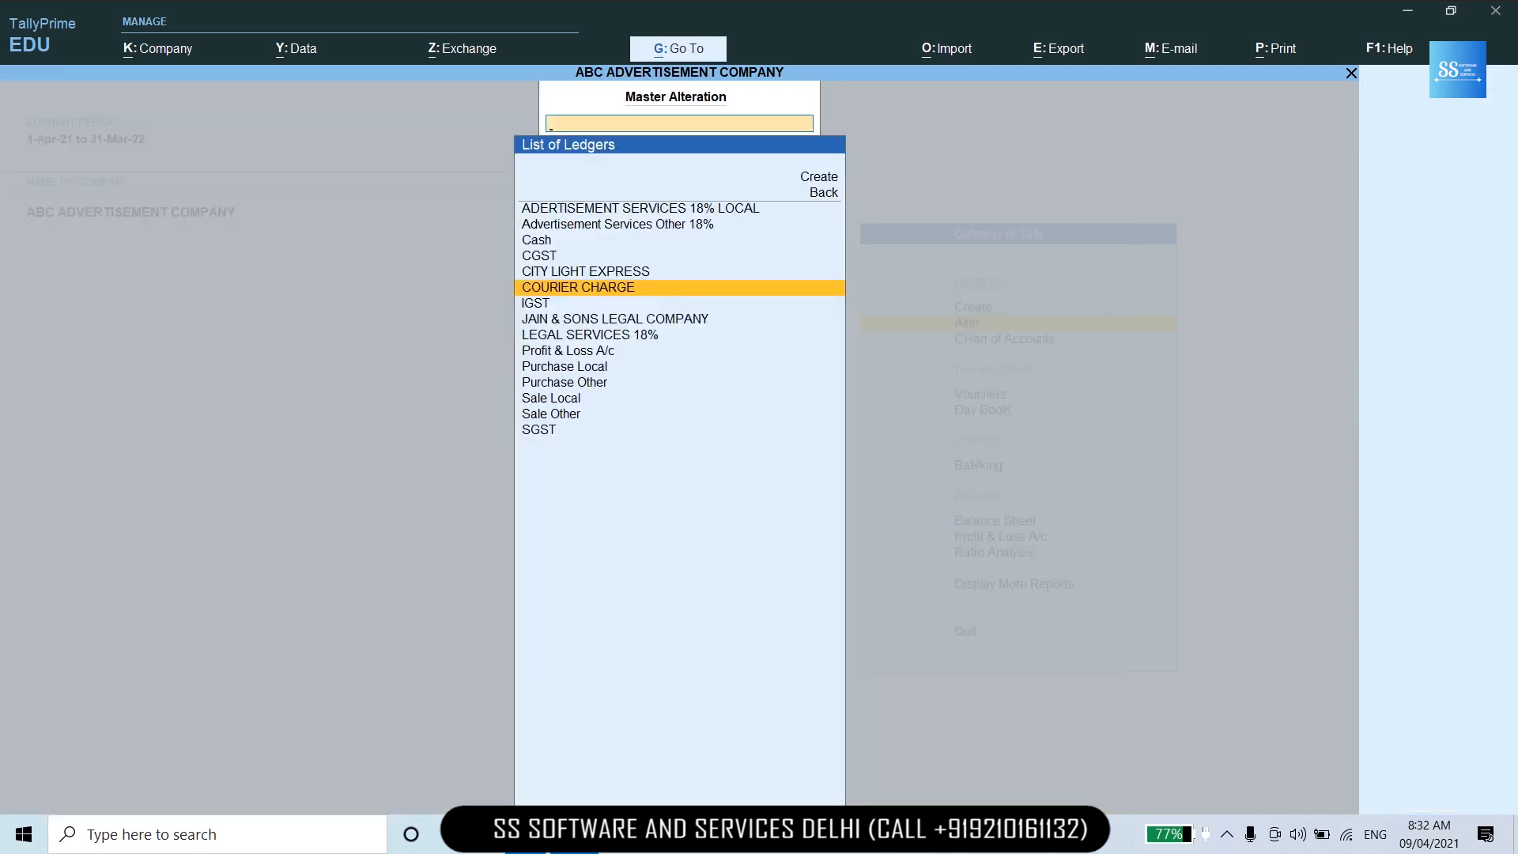
# Open ADERTISEMENT SERVICES 18% LOCAL, keeping Indirect Incomes group and Not Applicable ledger type.
pyautogui.press('Down')
pyautogui.press('Down')
pyautogui.press('Up')
pyautogui.press('Up')
pyautogui.press('Down')
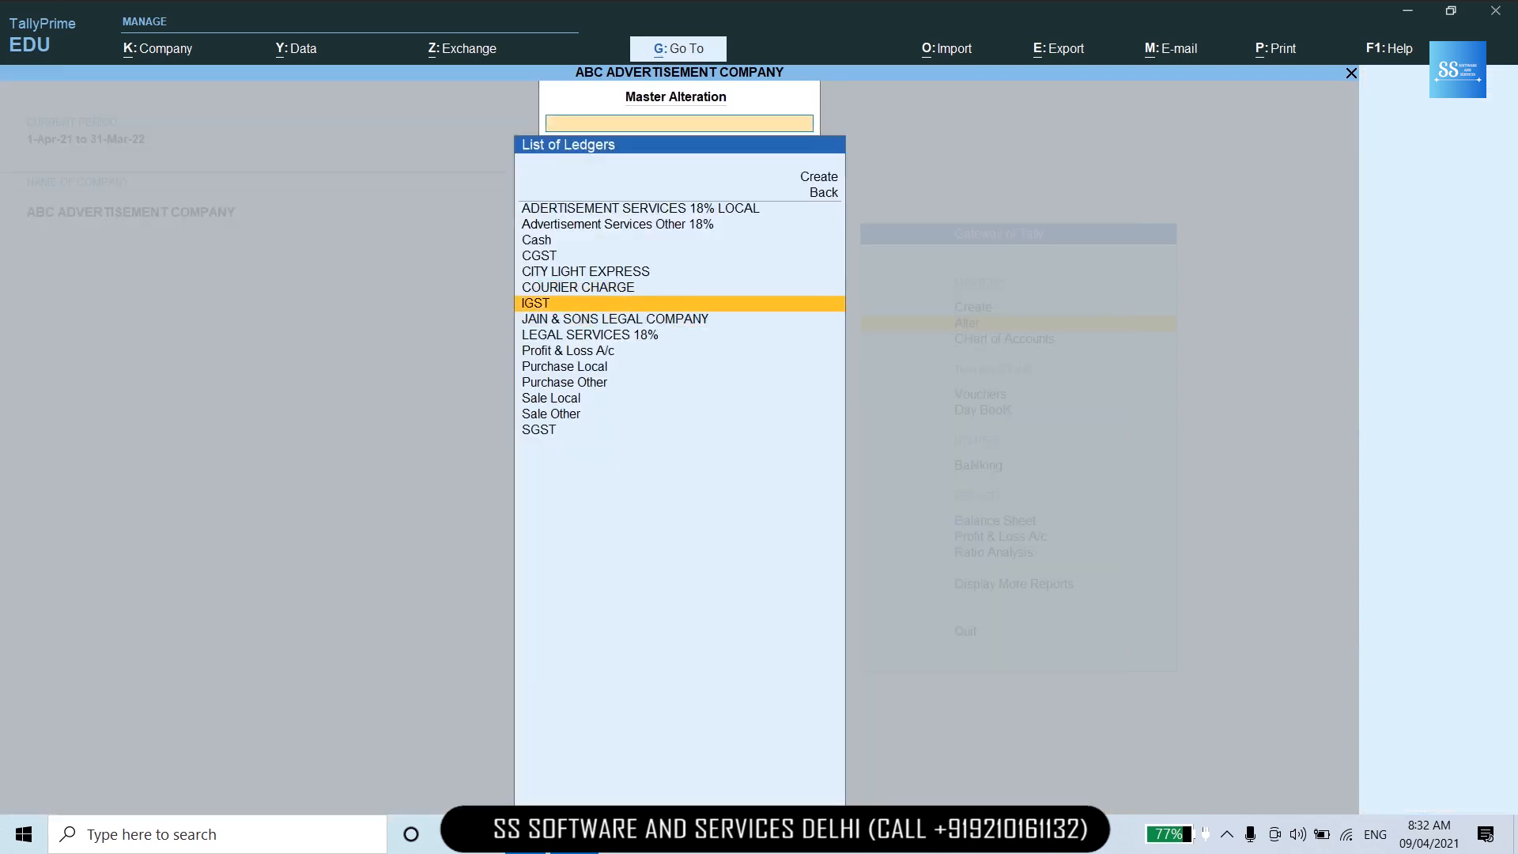
pyautogui.press('Down')
pyautogui.press('Down')
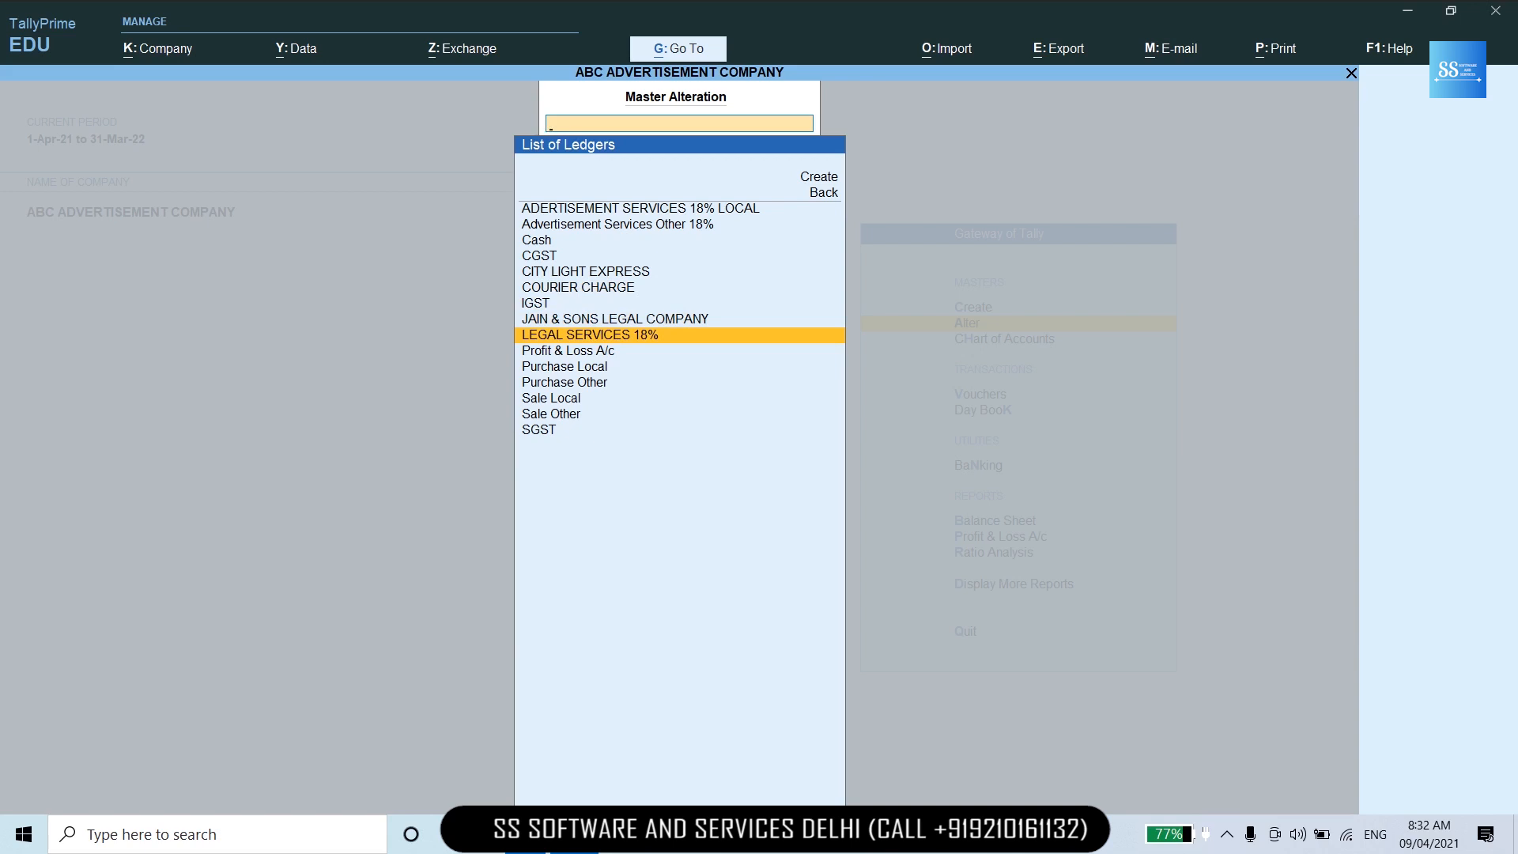
pyautogui.press('Up')
pyautogui.press('Up')
pyautogui.press('Up')
pyautogui.press('Up')
pyautogui.press('Up')
pyautogui.press('Up')
pyautogui.press('Up')
pyautogui.press('Up')
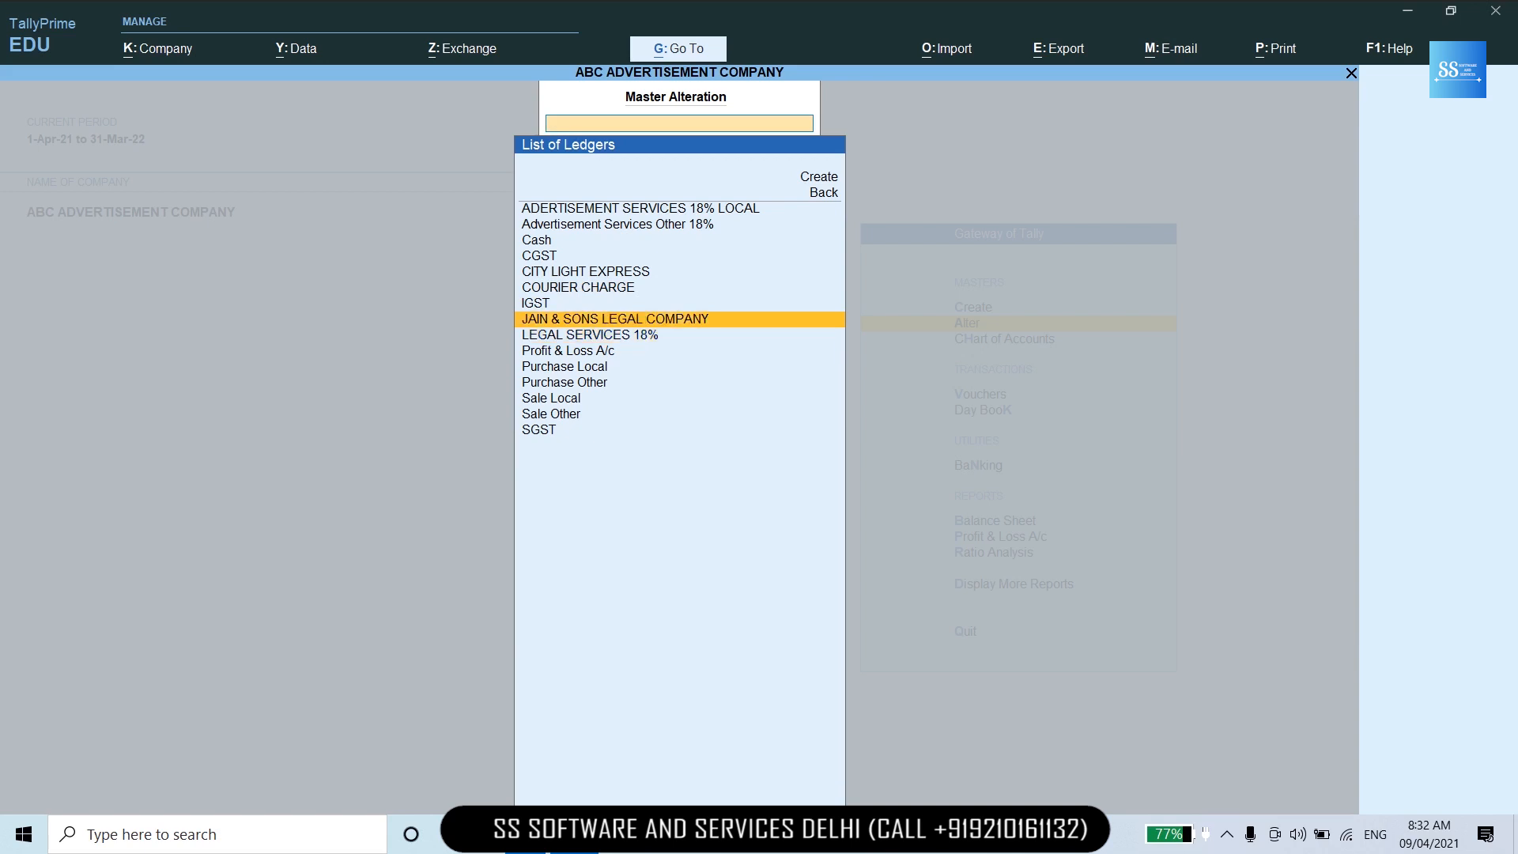
pyautogui.press('Return')
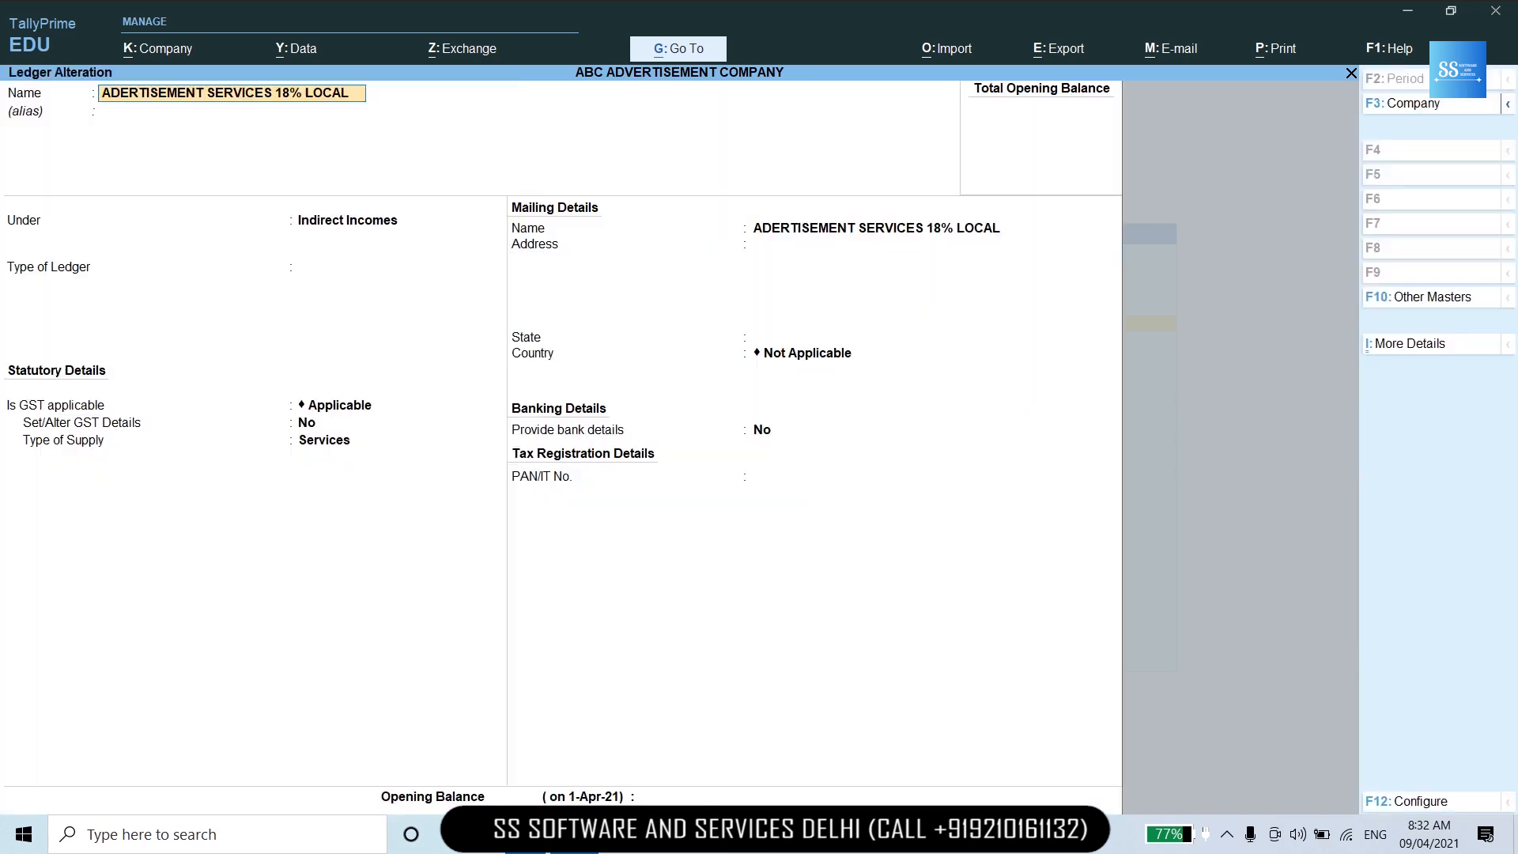
pyautogui.press('Return')
pyautogui.press('Return')
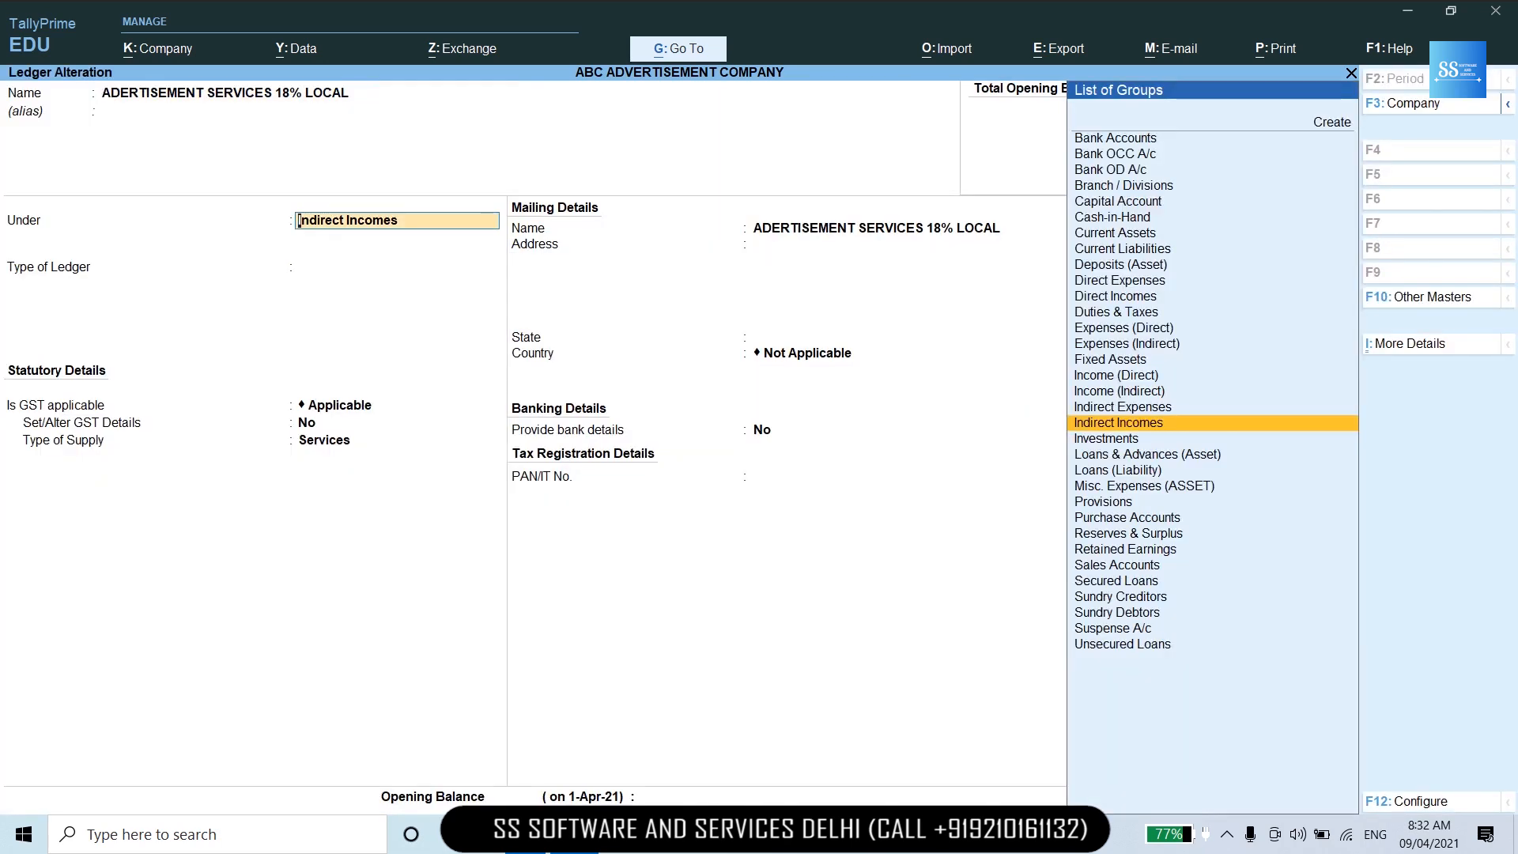
pyautogui.press('Return')
pyautogui.press('Return')
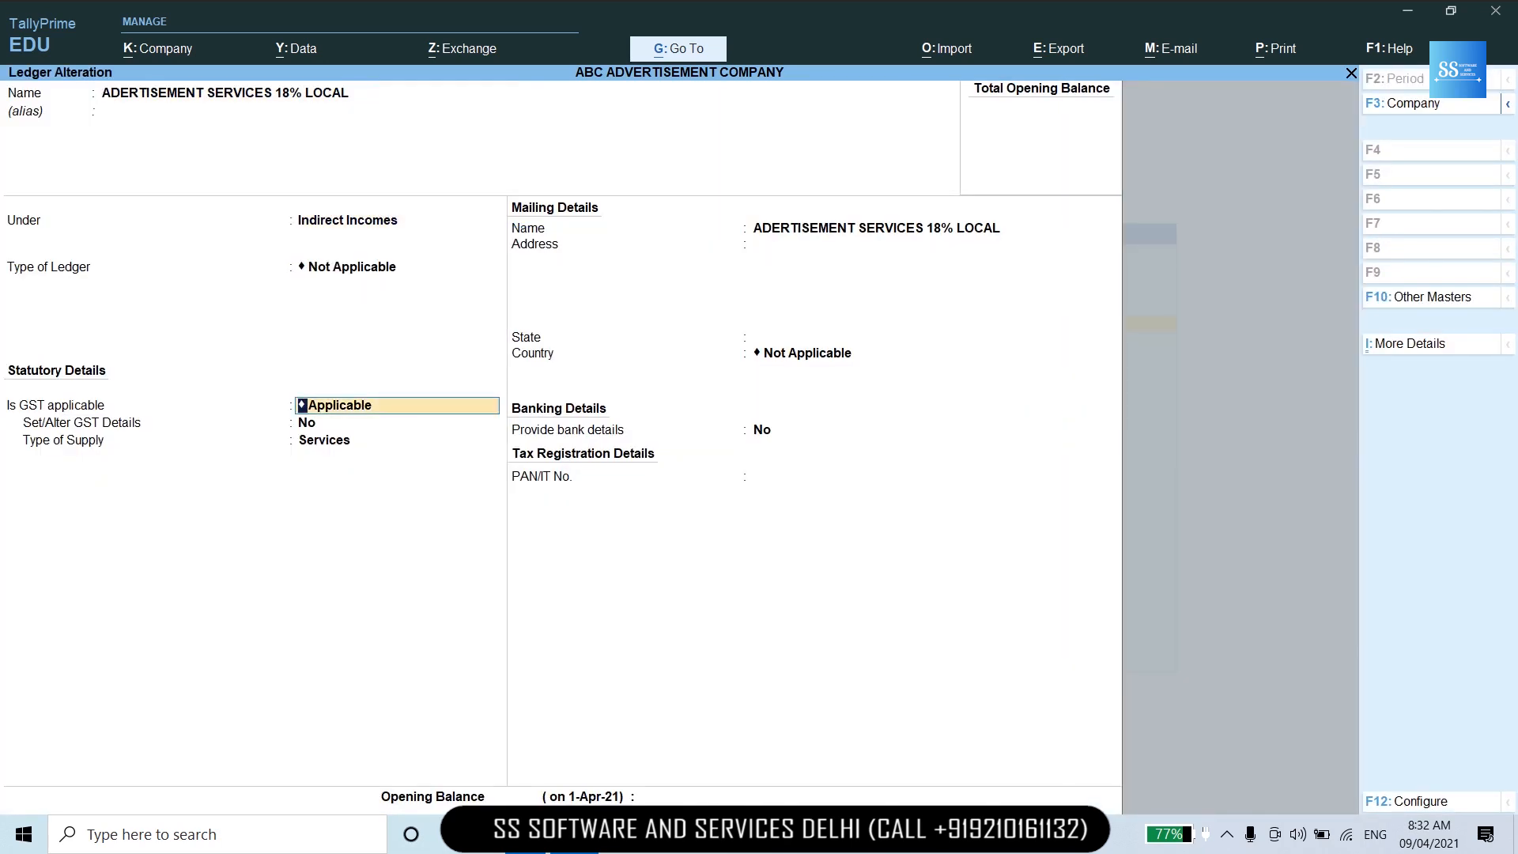
# Enable its GST details as Sales Taxable, set type of supply to Services, and save.
pyautogui.press('Return')
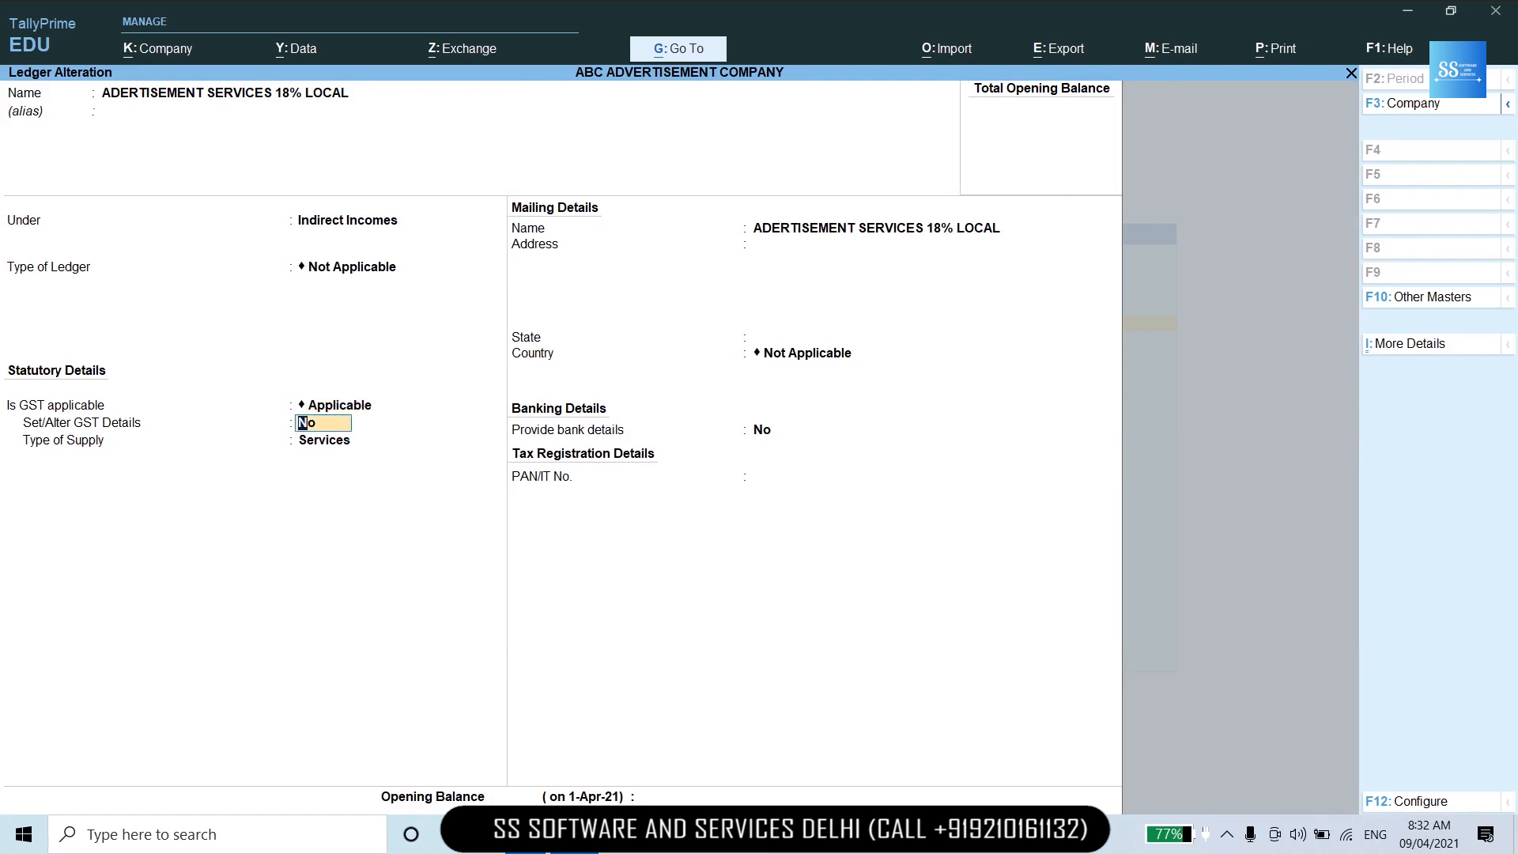
pyautogui.press('y')
pyautogui.press('Return')
pyautogui.press('Return')
pyautogui.press('Return')
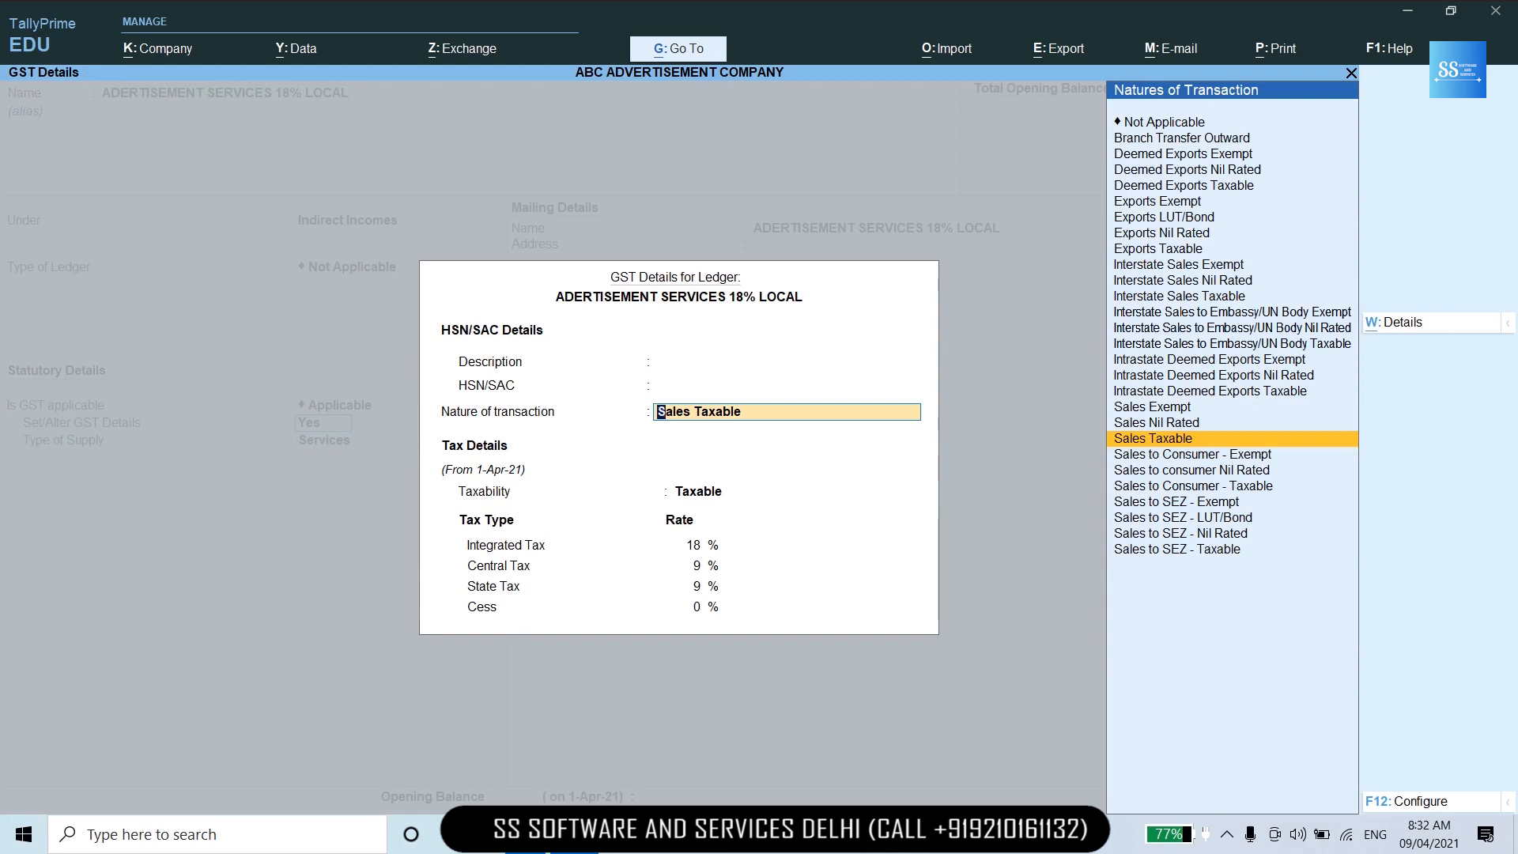
pyautogui.press('Return')
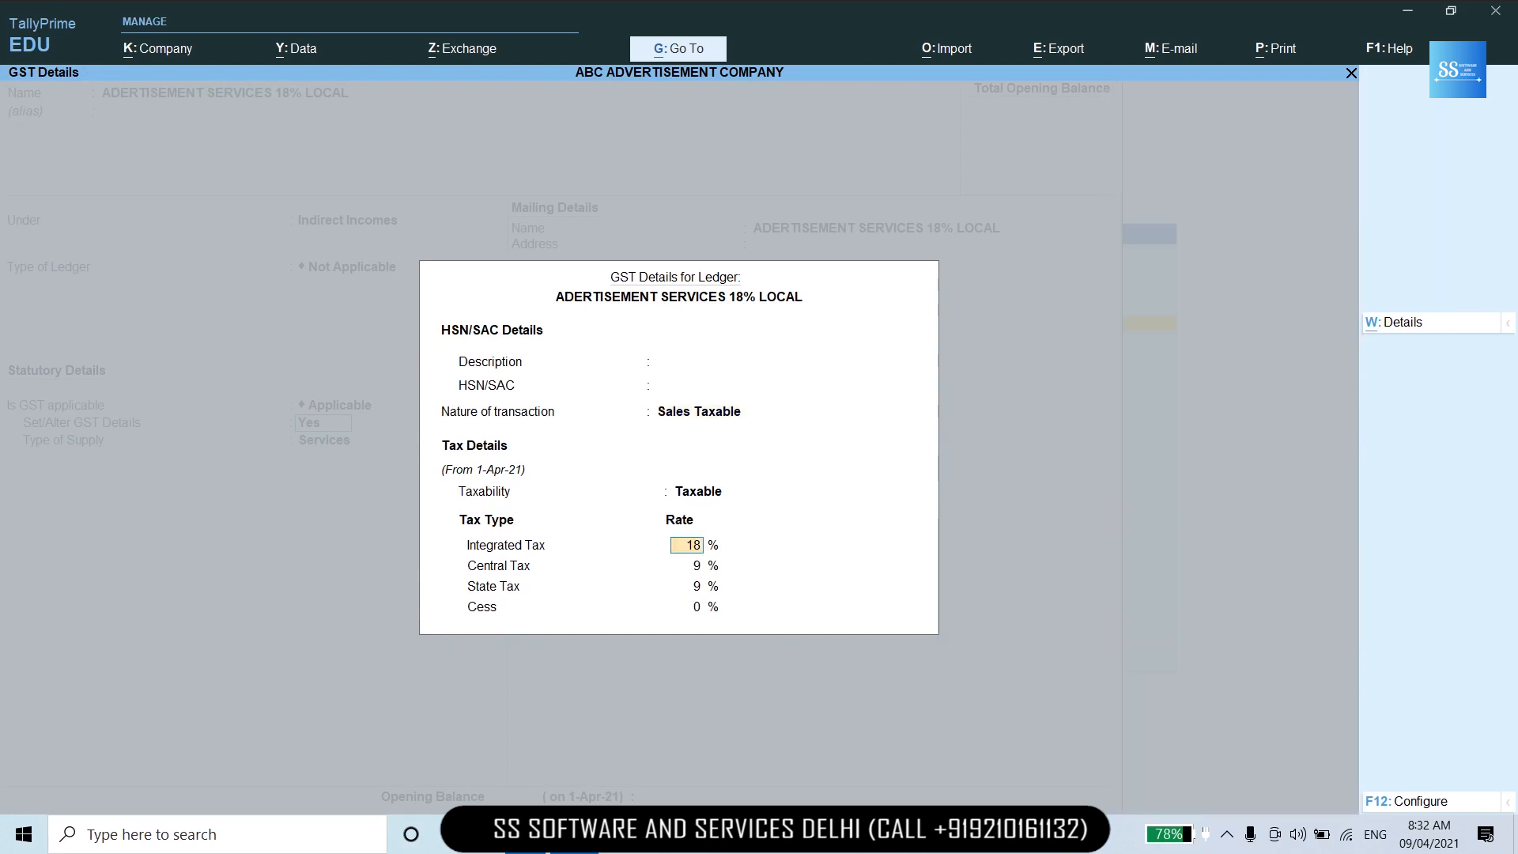
pyautogui.press('ctrl')
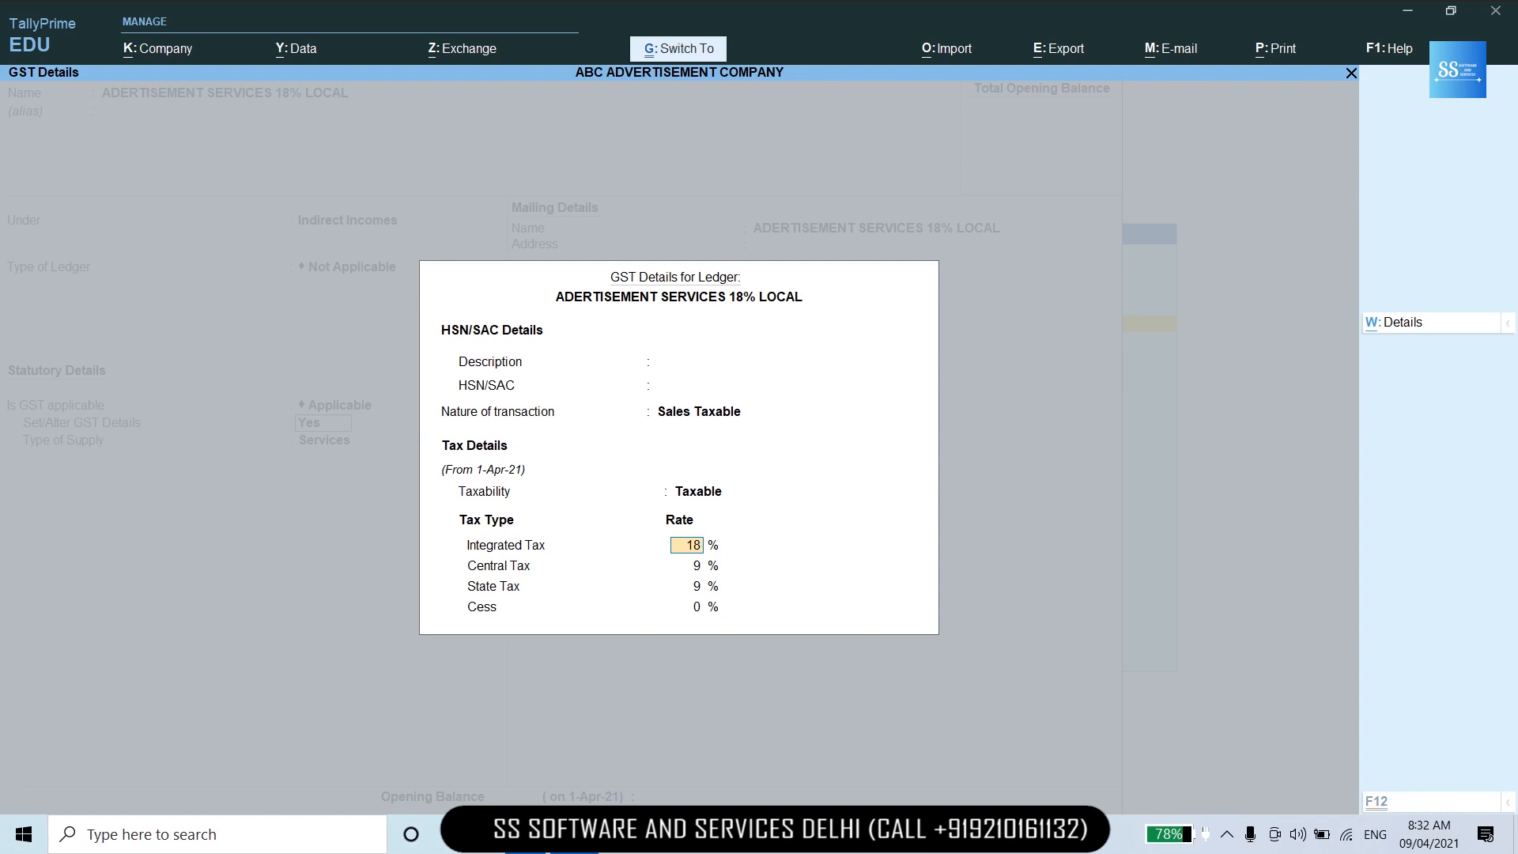
pyautogui.hotkey('ctrl', 'a')
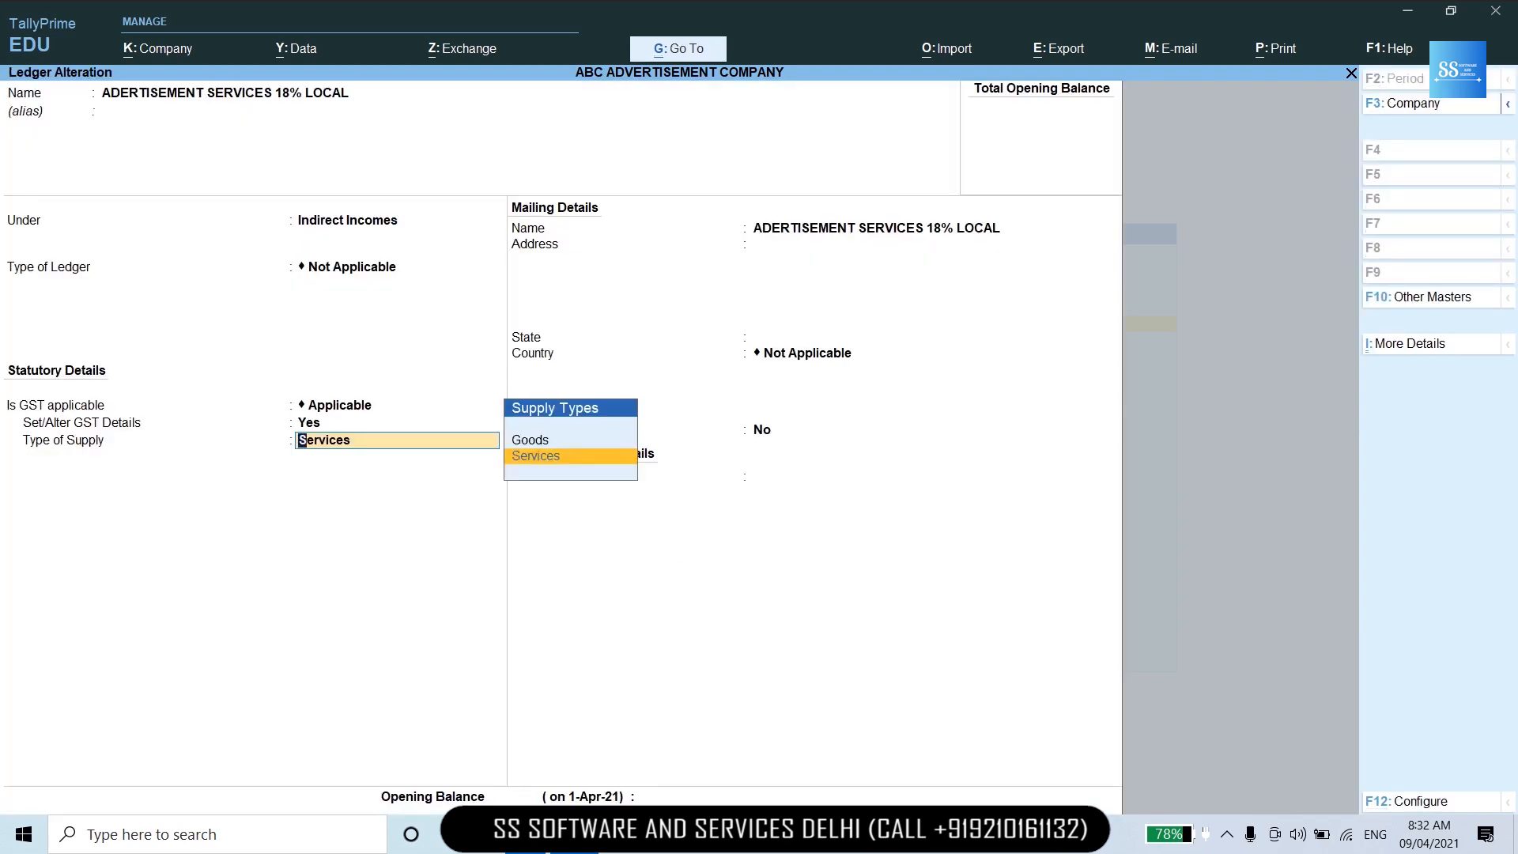
pyautogui.press('Down')
pyautogui.hotkey('ctrl', 'a')
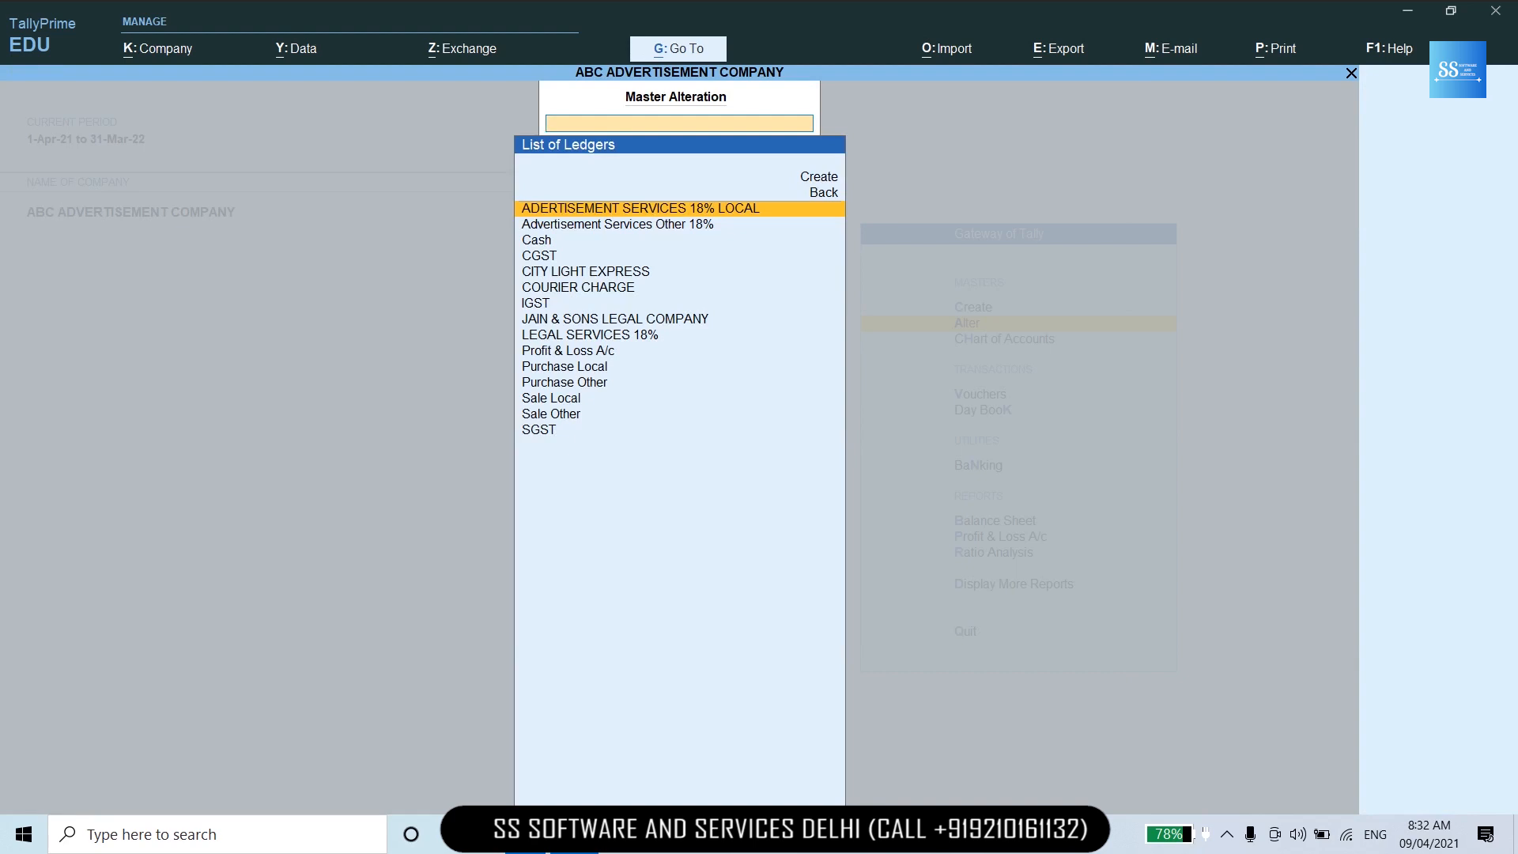
# Back out of the ledger list to Gateway of Tally and start a new voucher, which opens as Purchase.
pyautogui.press('Escape')
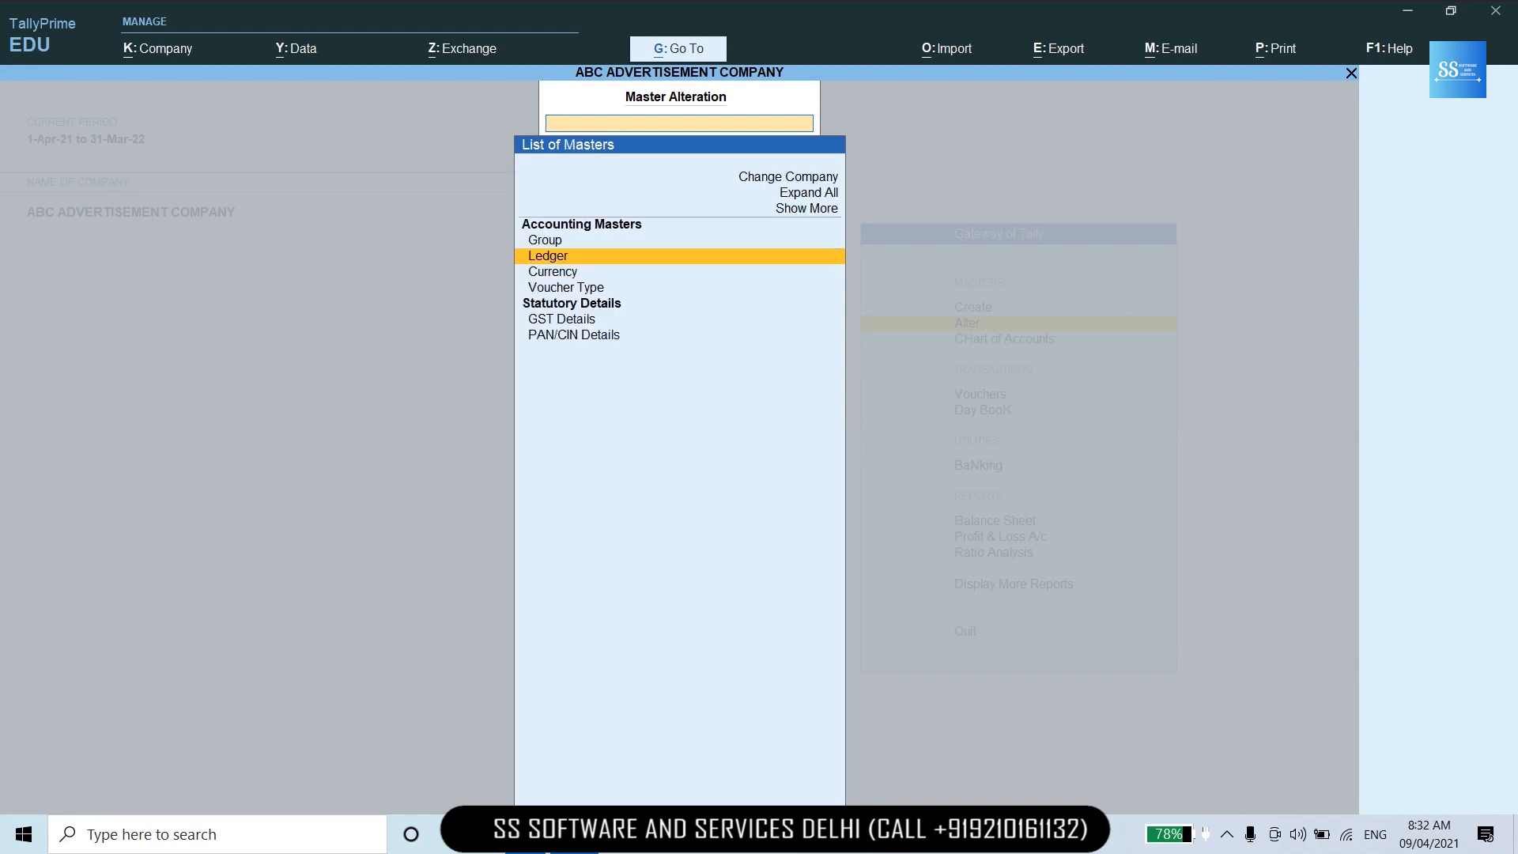
pyautogui.press('Escape')
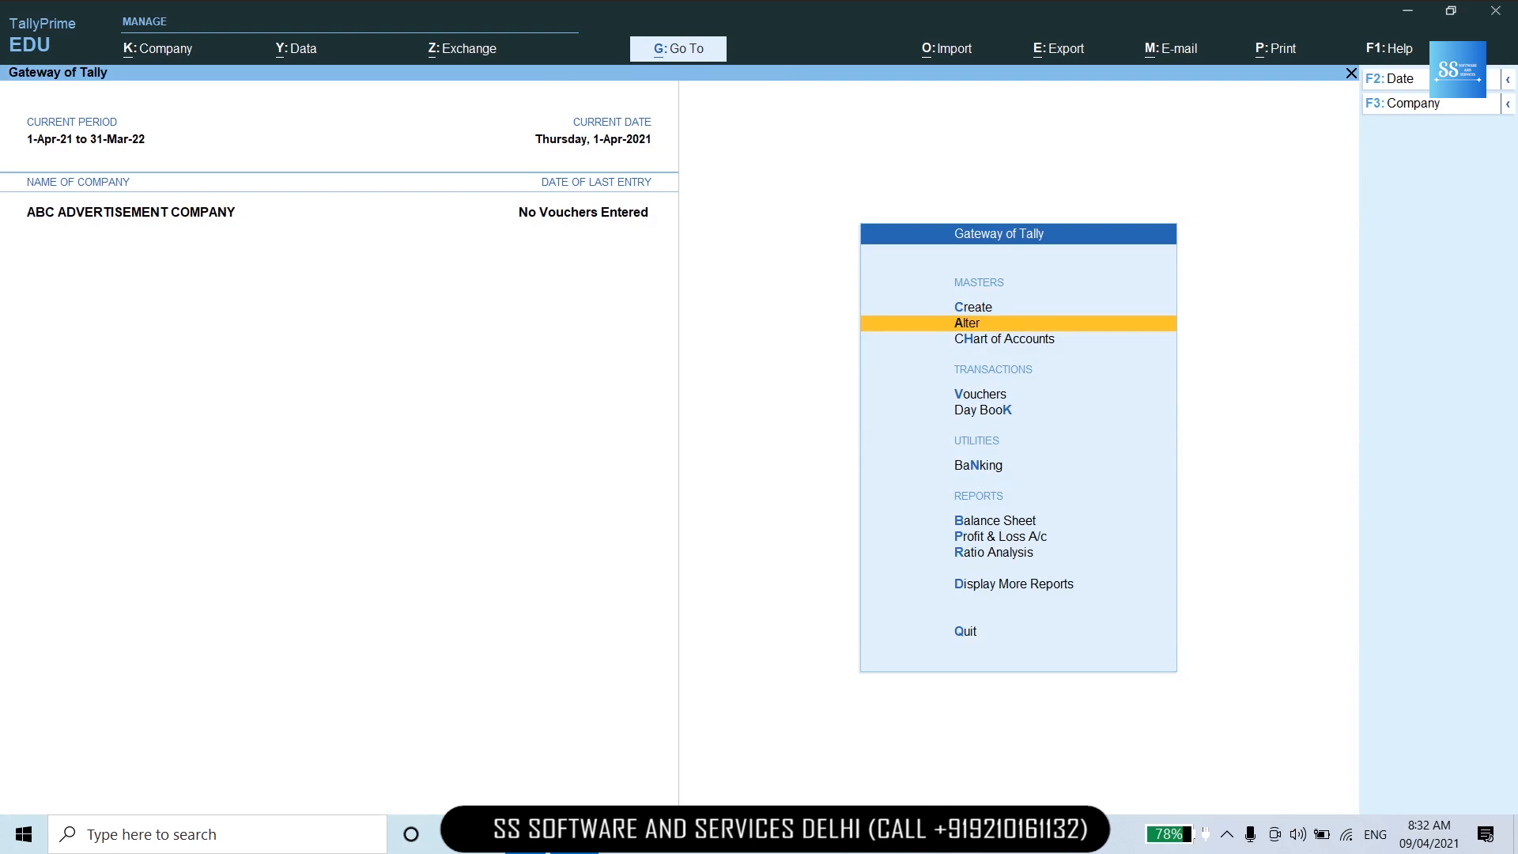
pyautogui.press('Down')
pyautogui.press('Down')
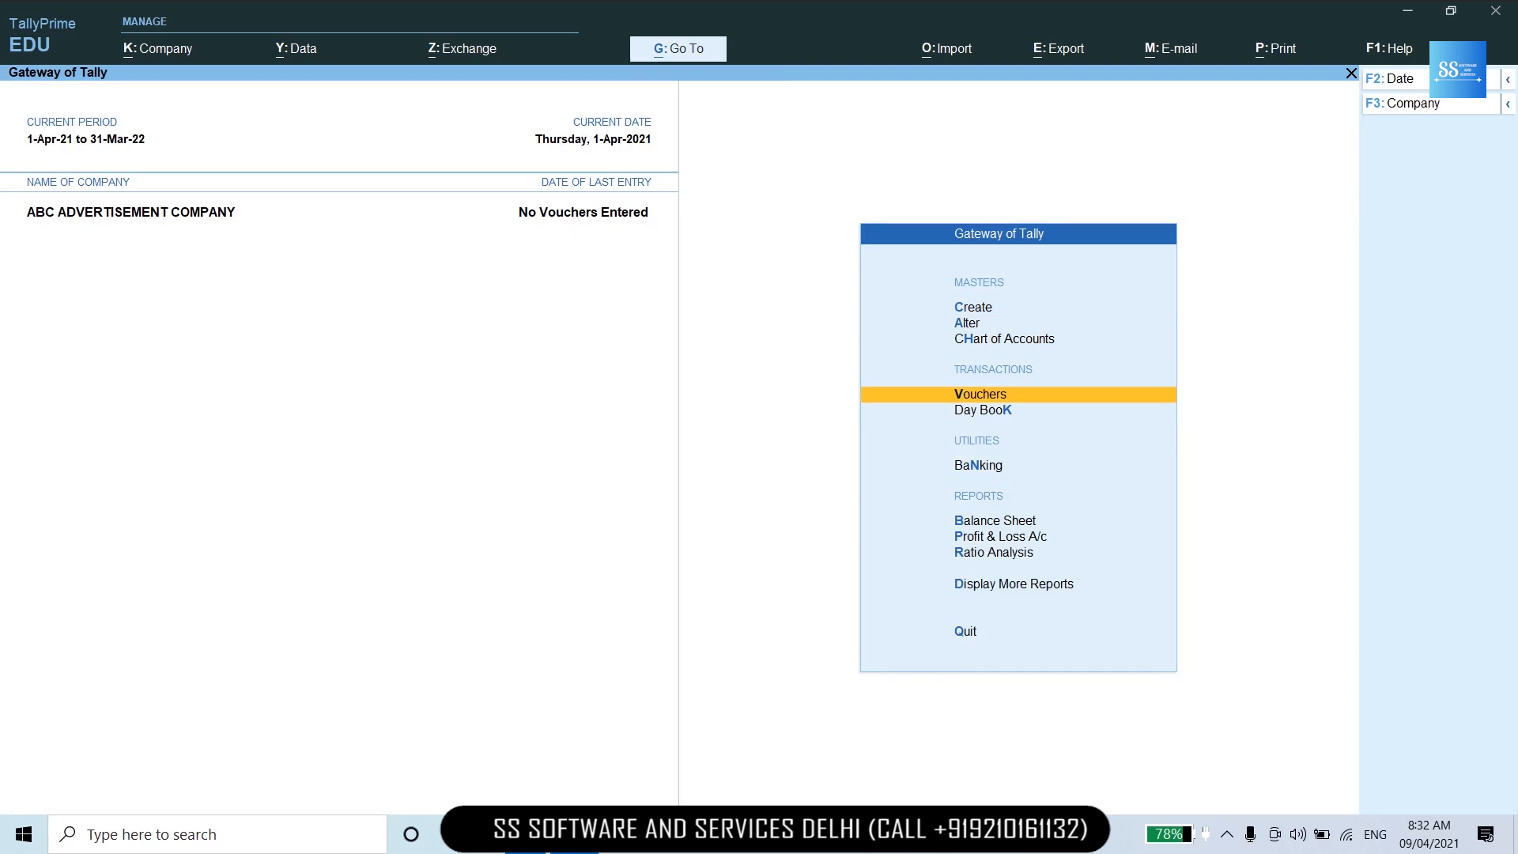
pyautogui.press('Return')
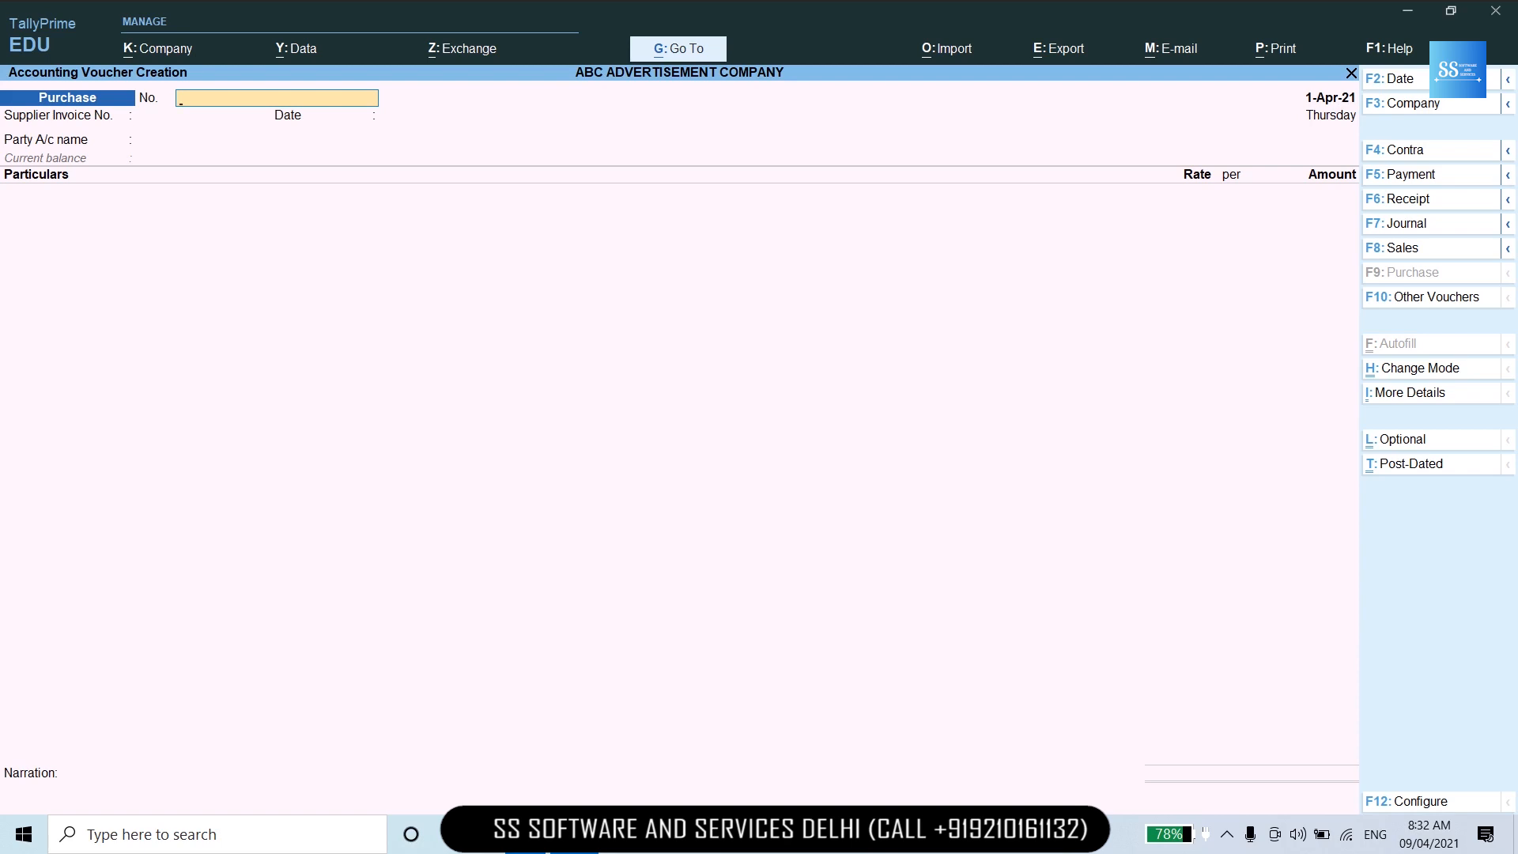
# Review City Light Express invoice 133 (courier charge, total 70,800) on PDF page 2, then return to Tally.
pyautogui.hotkey('alt', 'Tab')
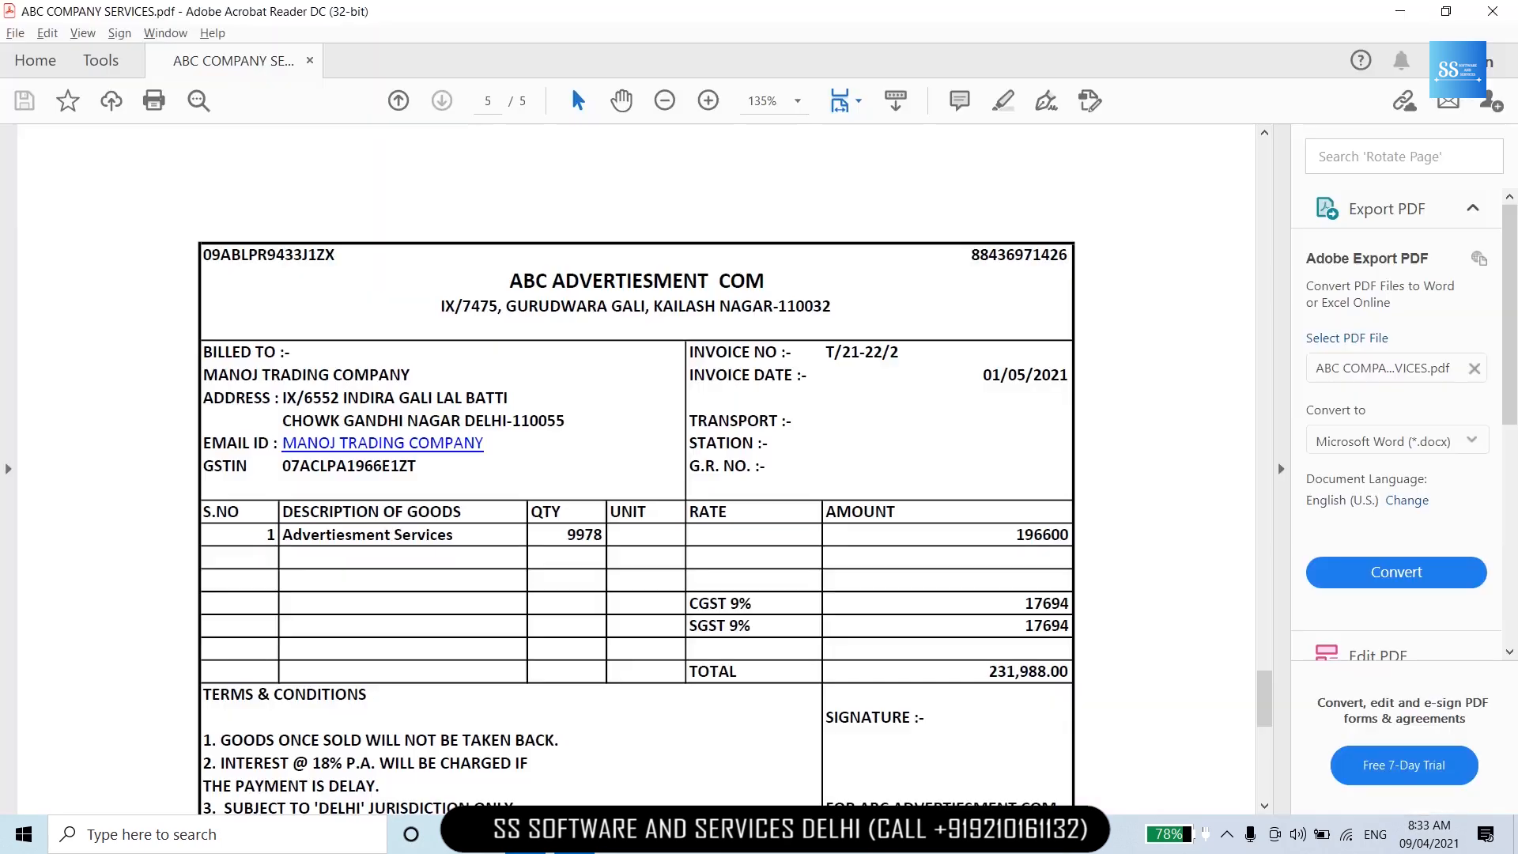
pyautogui.press('Left')
pyautogui.press('Left')
pyautogui.press('Left')
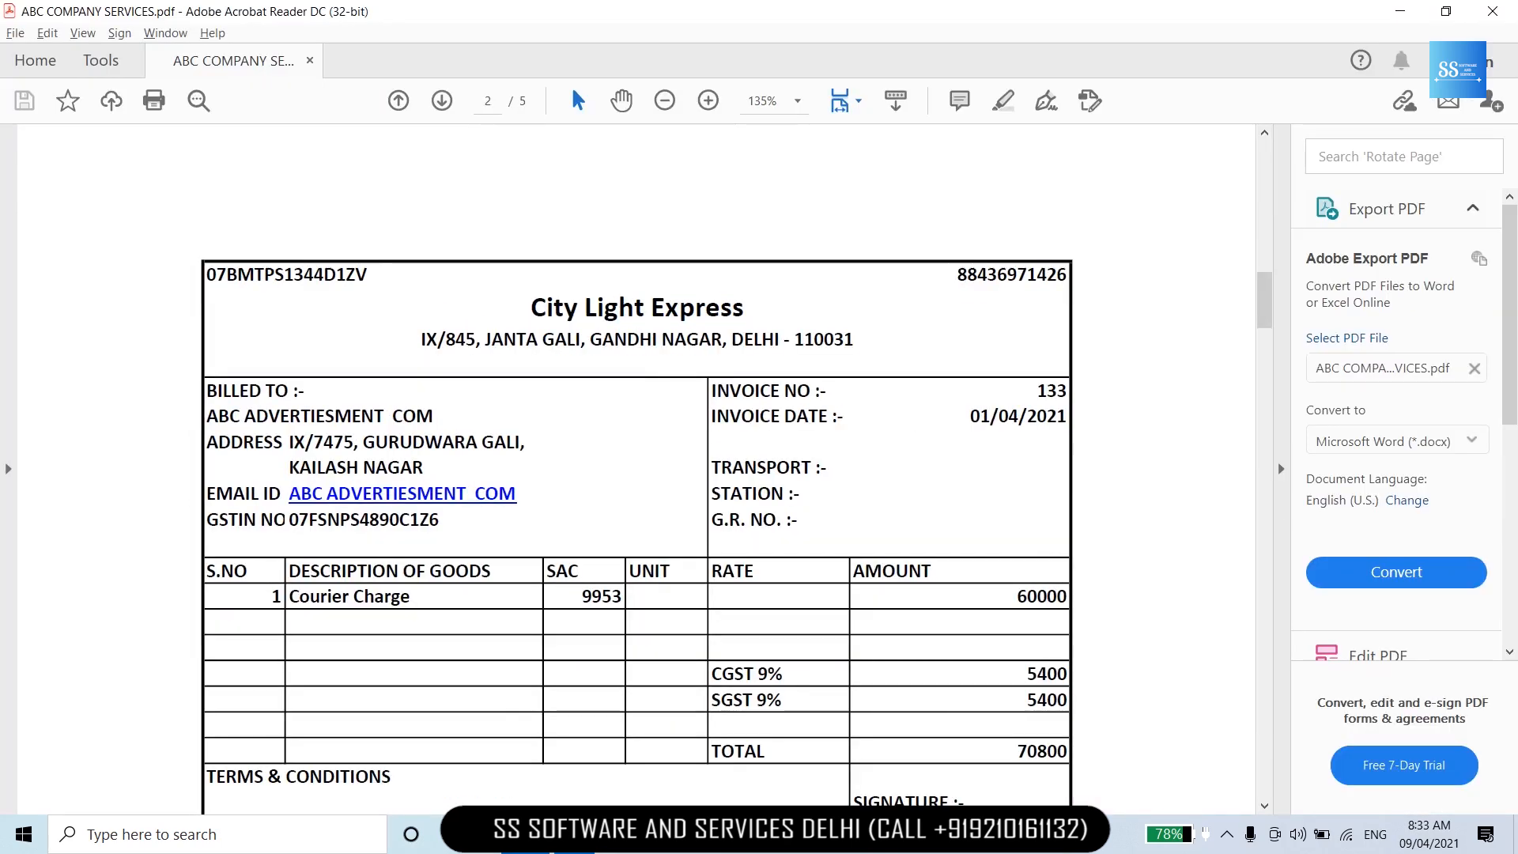
pyautogui.press('Down')
pyautogui.press('Down')
pyautogui.press('Down')
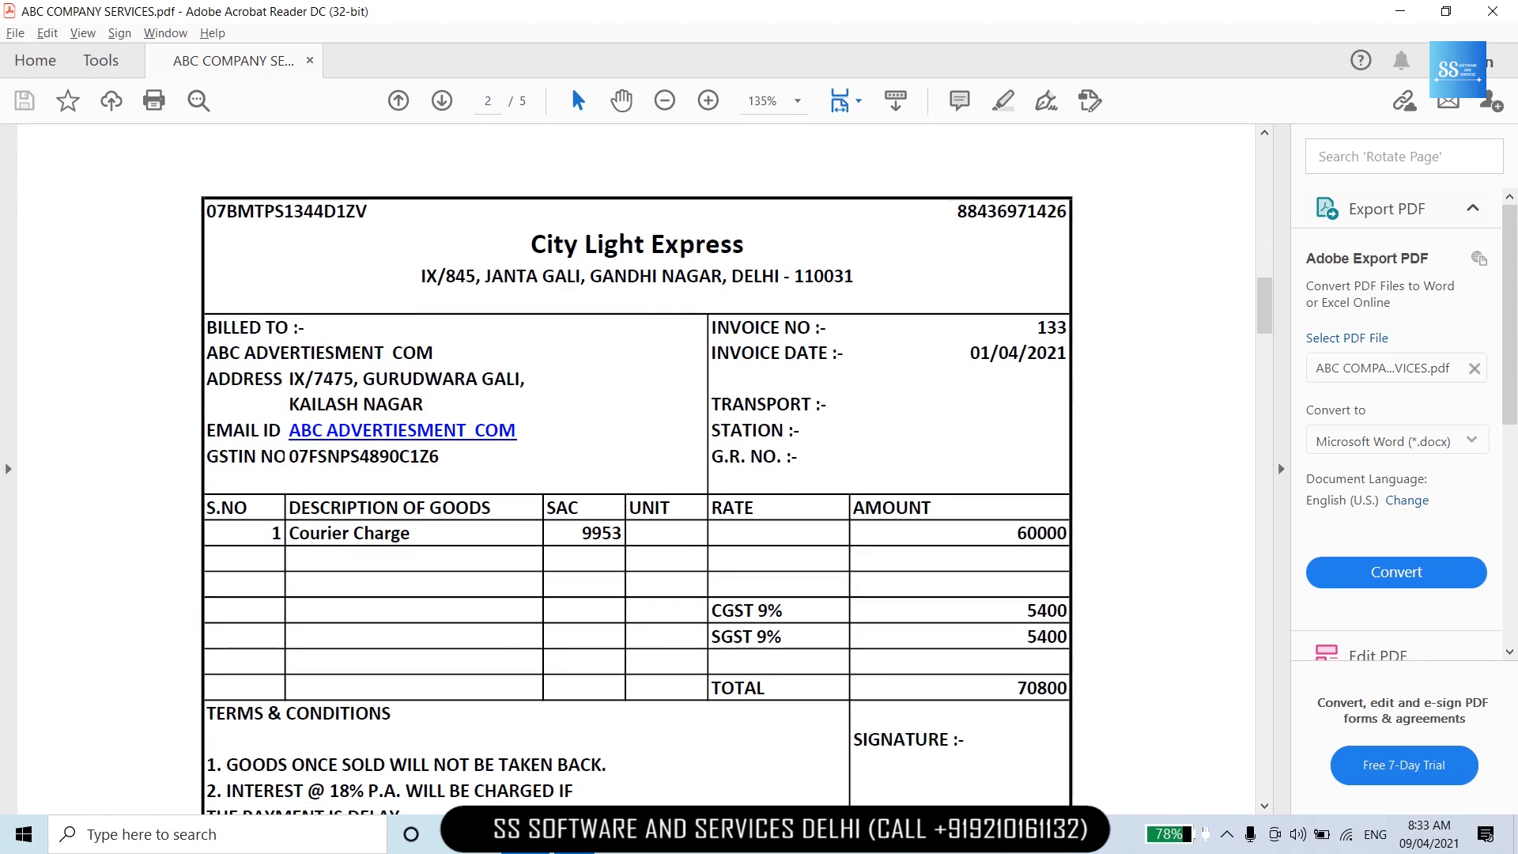
pyautogui.hotkey('alt', 'Tab')
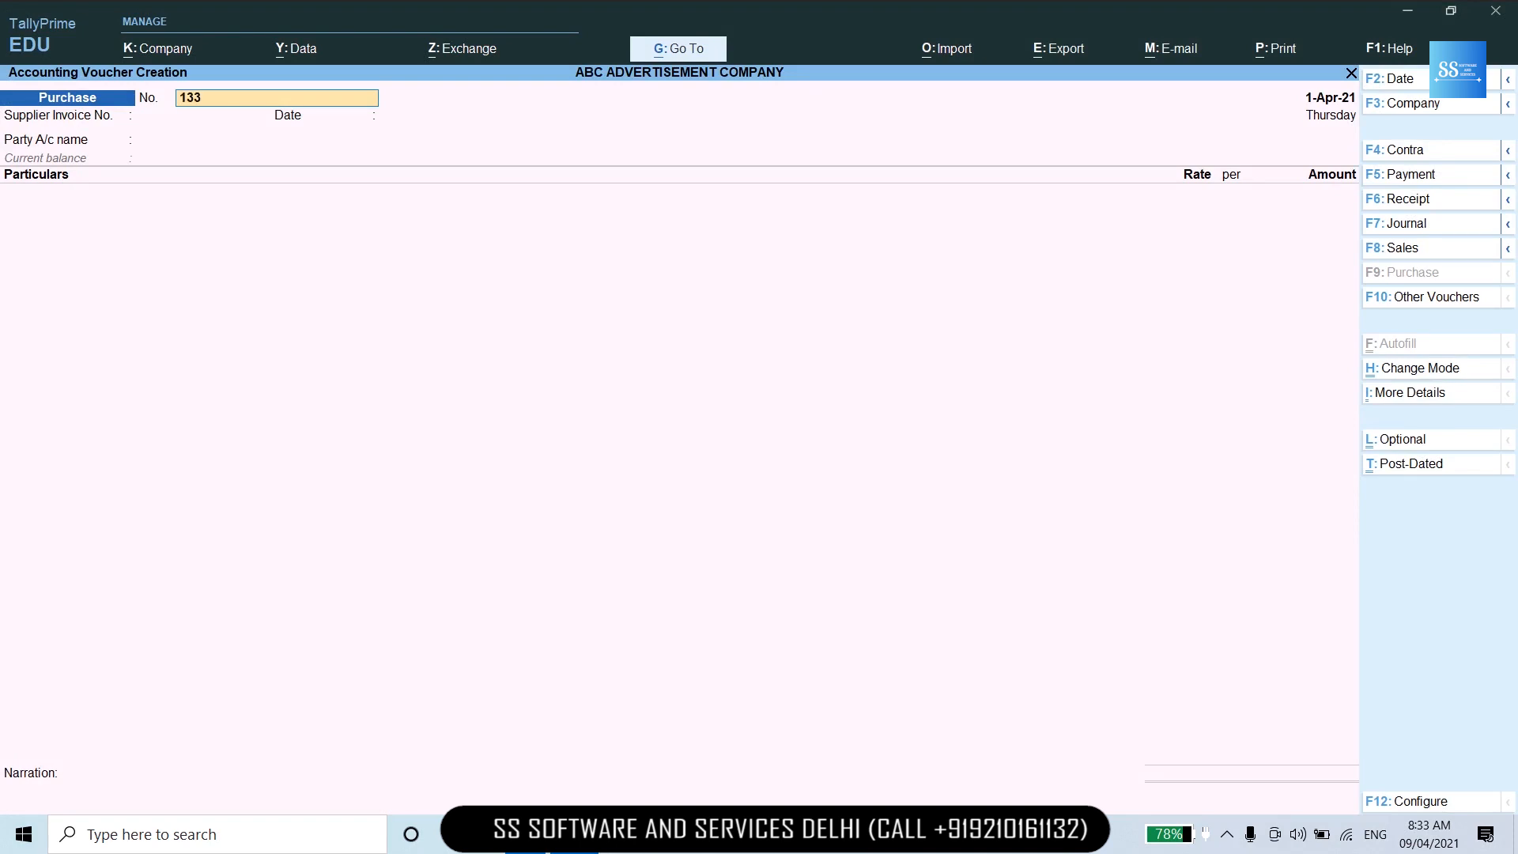
# Quit the blank Purchase voucher 133 without saving and return to Gateway of Tally.
pyautogui.press('Return')
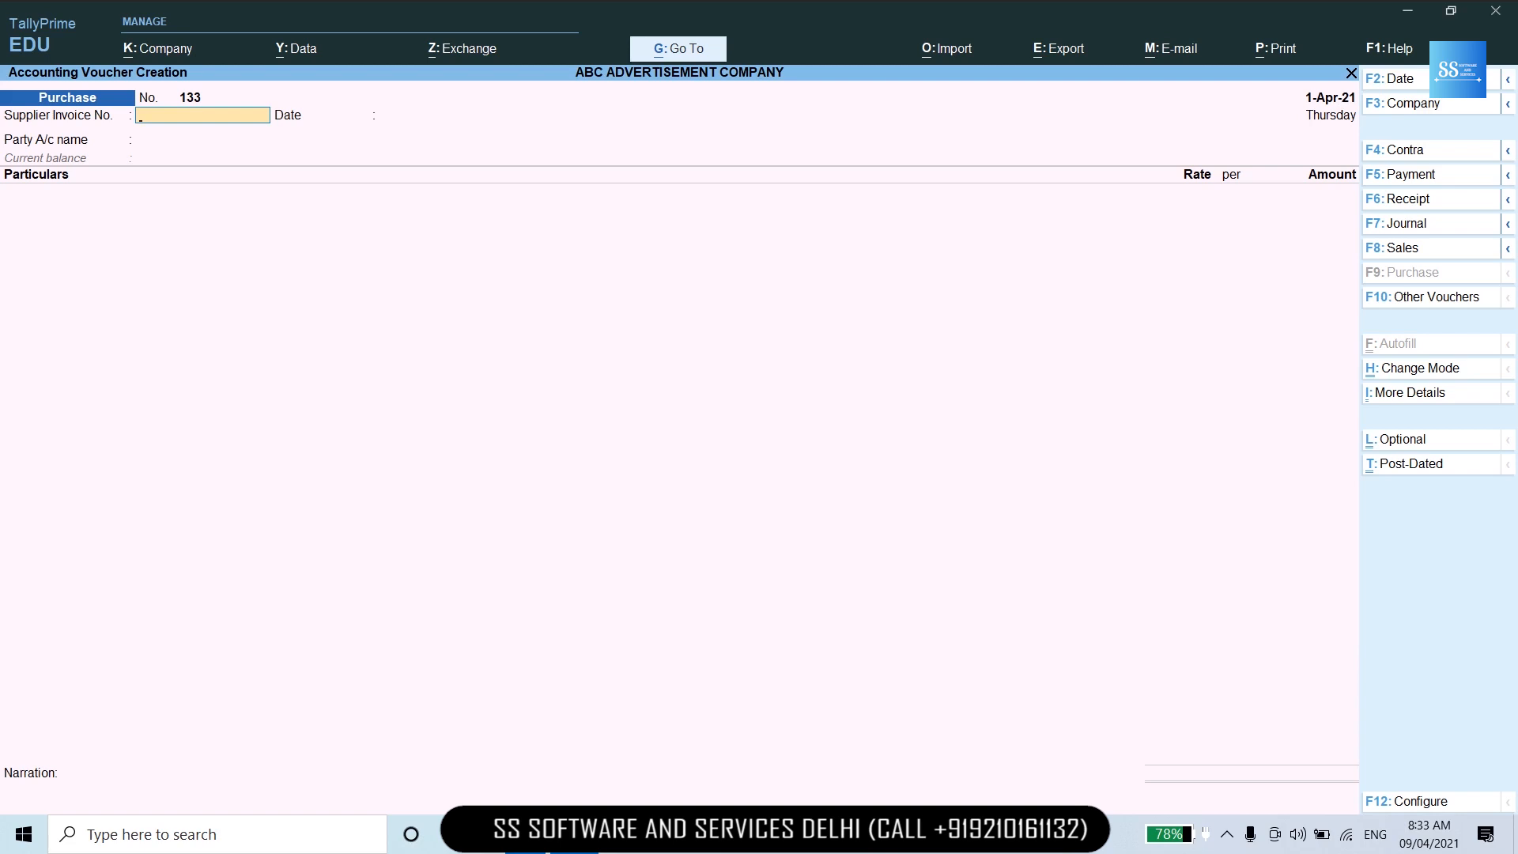
pyautogui.press('Escape')
pyautogui.press('y')
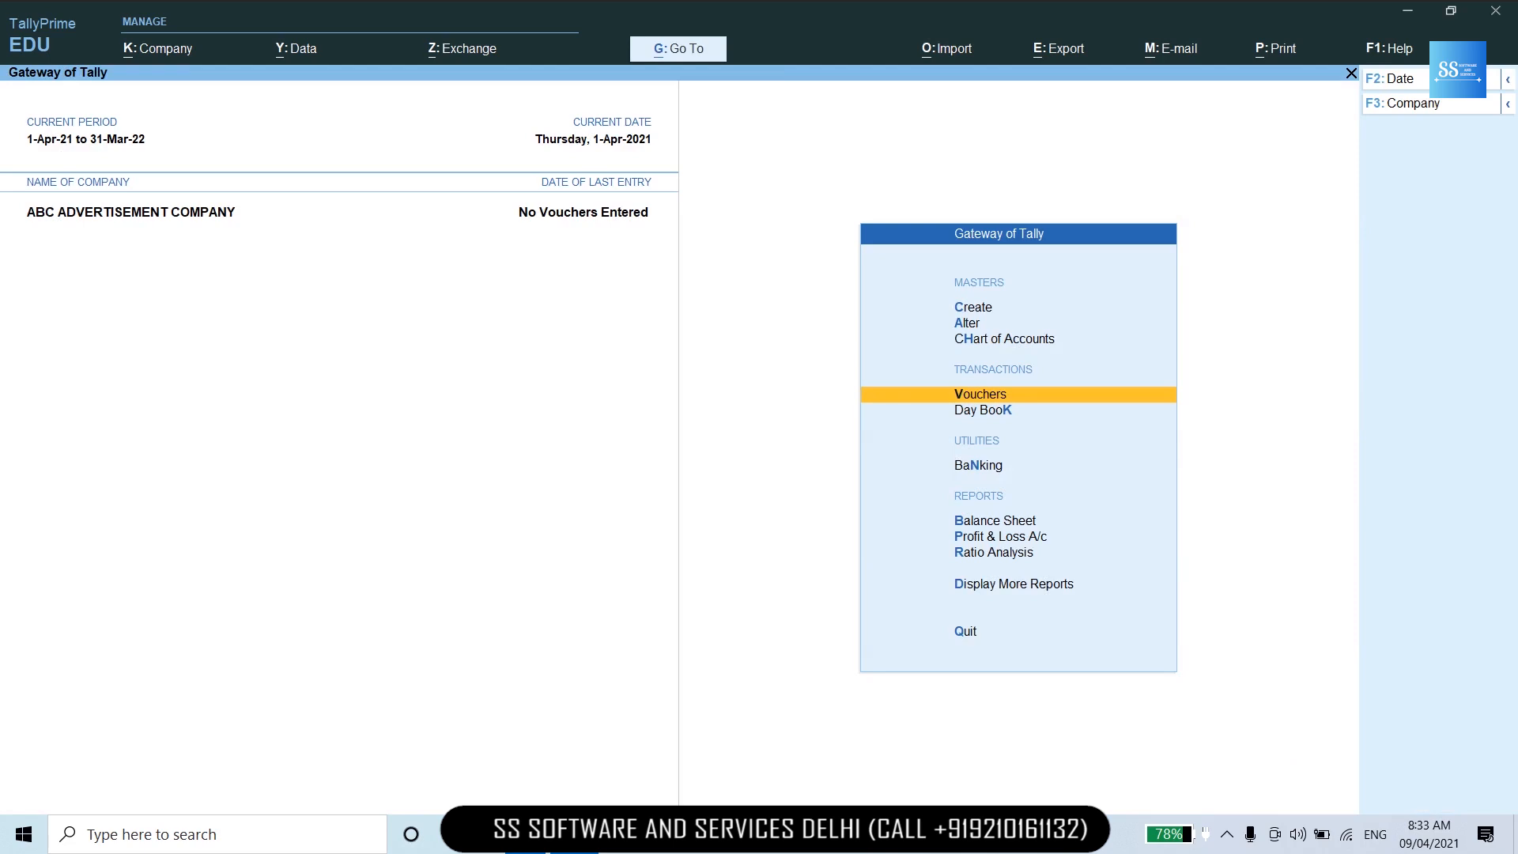
pyautogui.press('Up')
pyautogui.press('Up')
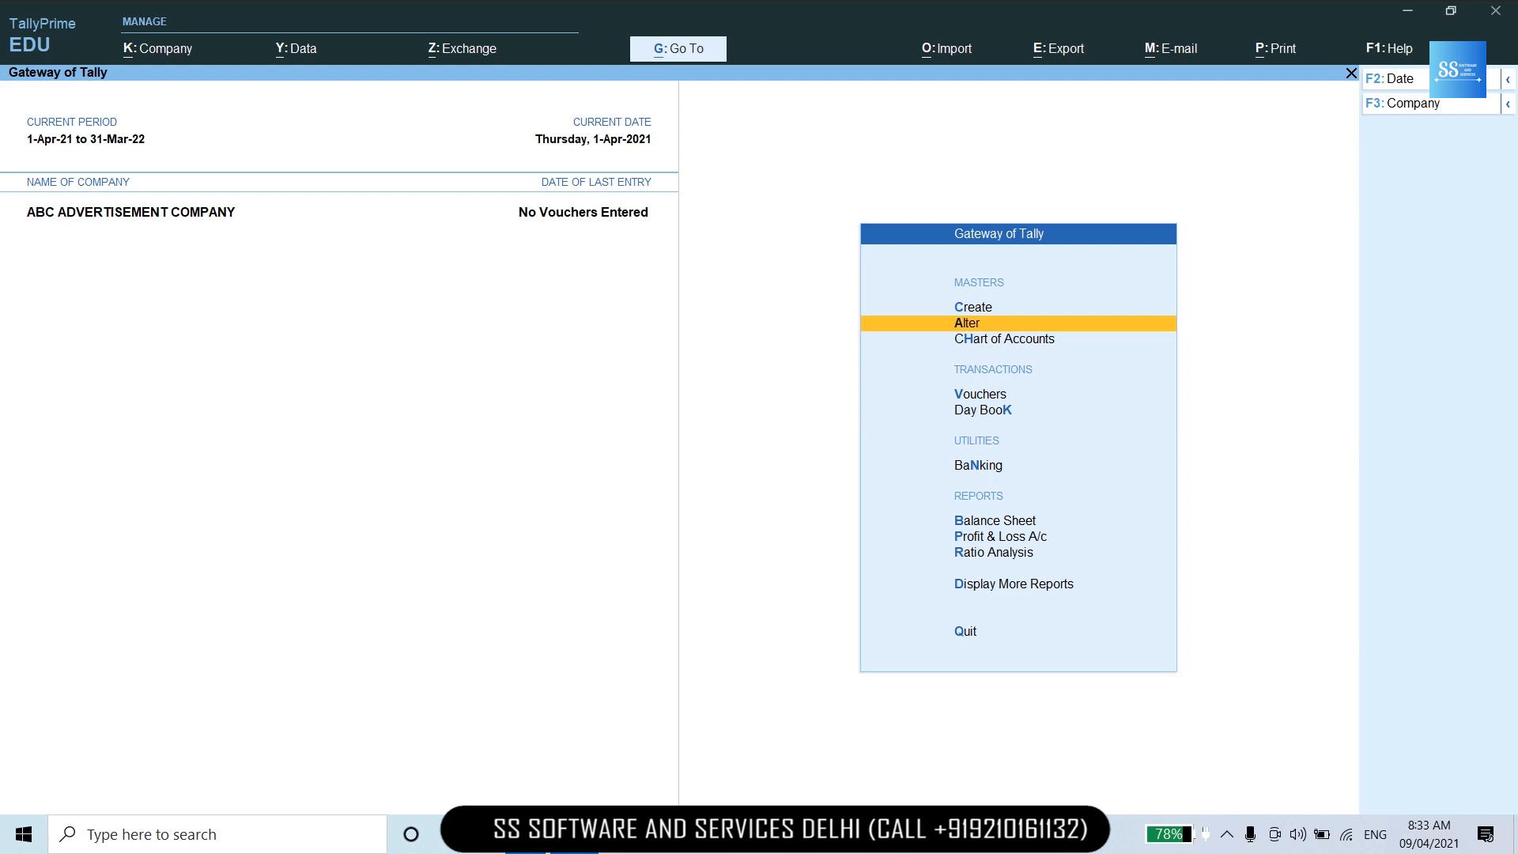
pyautogui.press('Return')
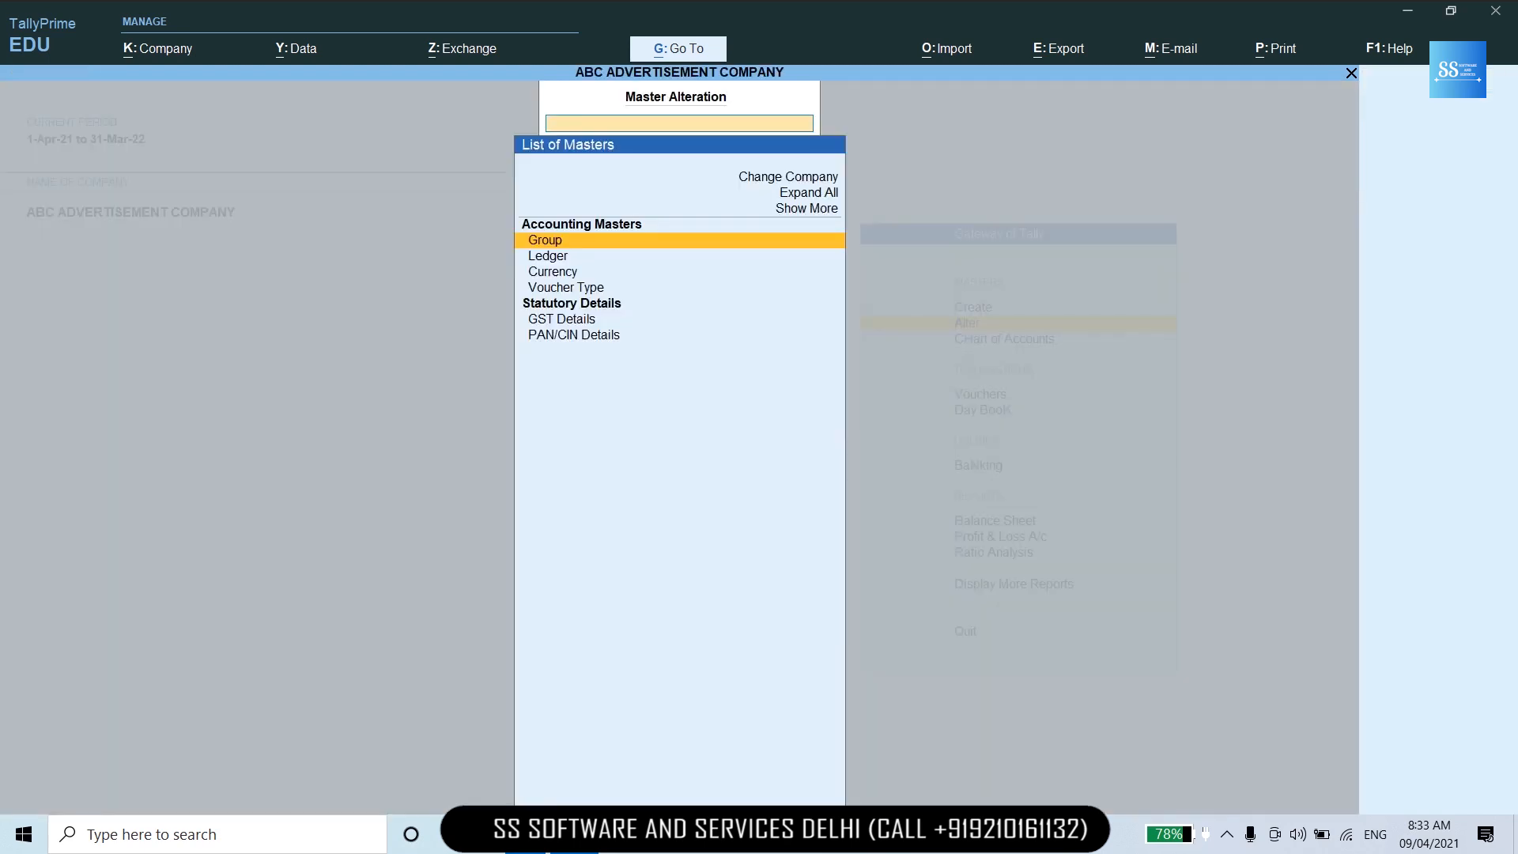
pyautogui.press('Down')
pyautogui.press('Down')
pyautogui.press('Down')
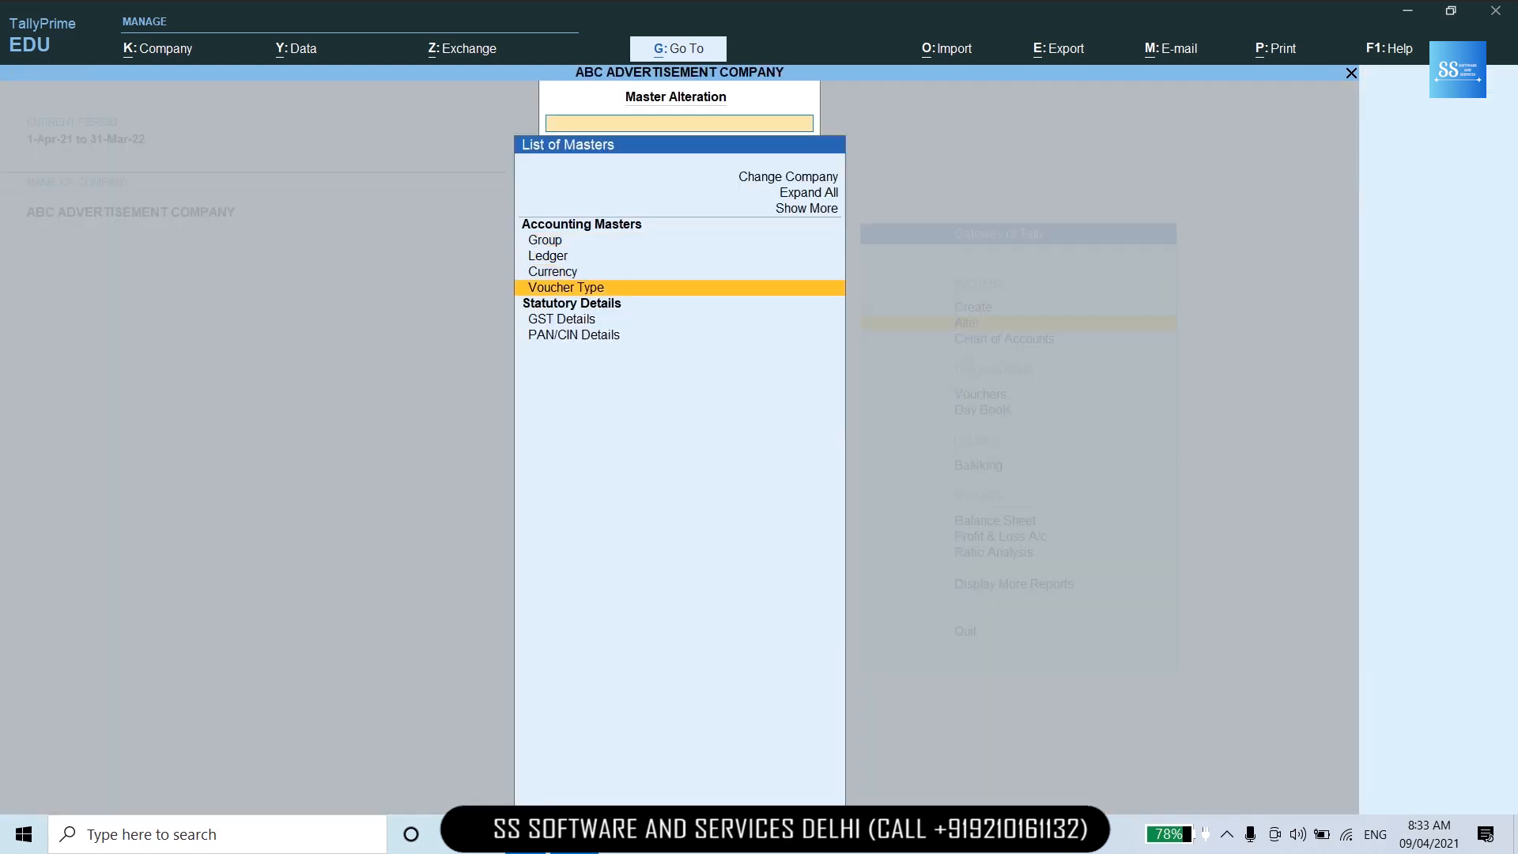
pyautogui.press('Return')
pyautogui.press('Down')
pyautogui.press('Down')
pyautogui.press('Down')
pyautogui.press('Down')
pyautogui.press('Down')
pyautogui.press('Down')
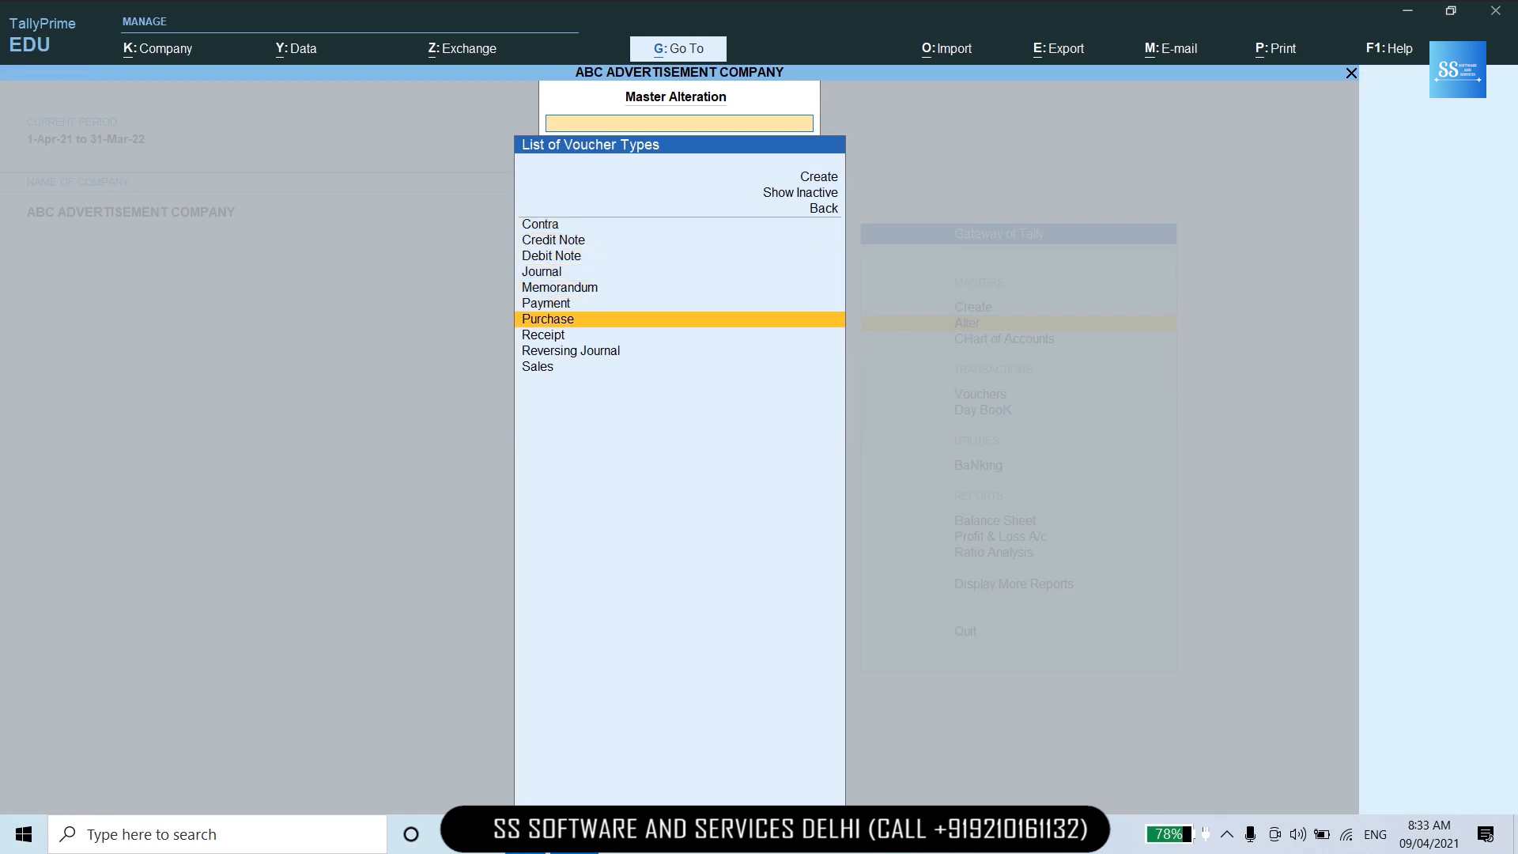
pyautogui.press('Return')
pyautogui.press('Return')
pyautogui.press('Return')
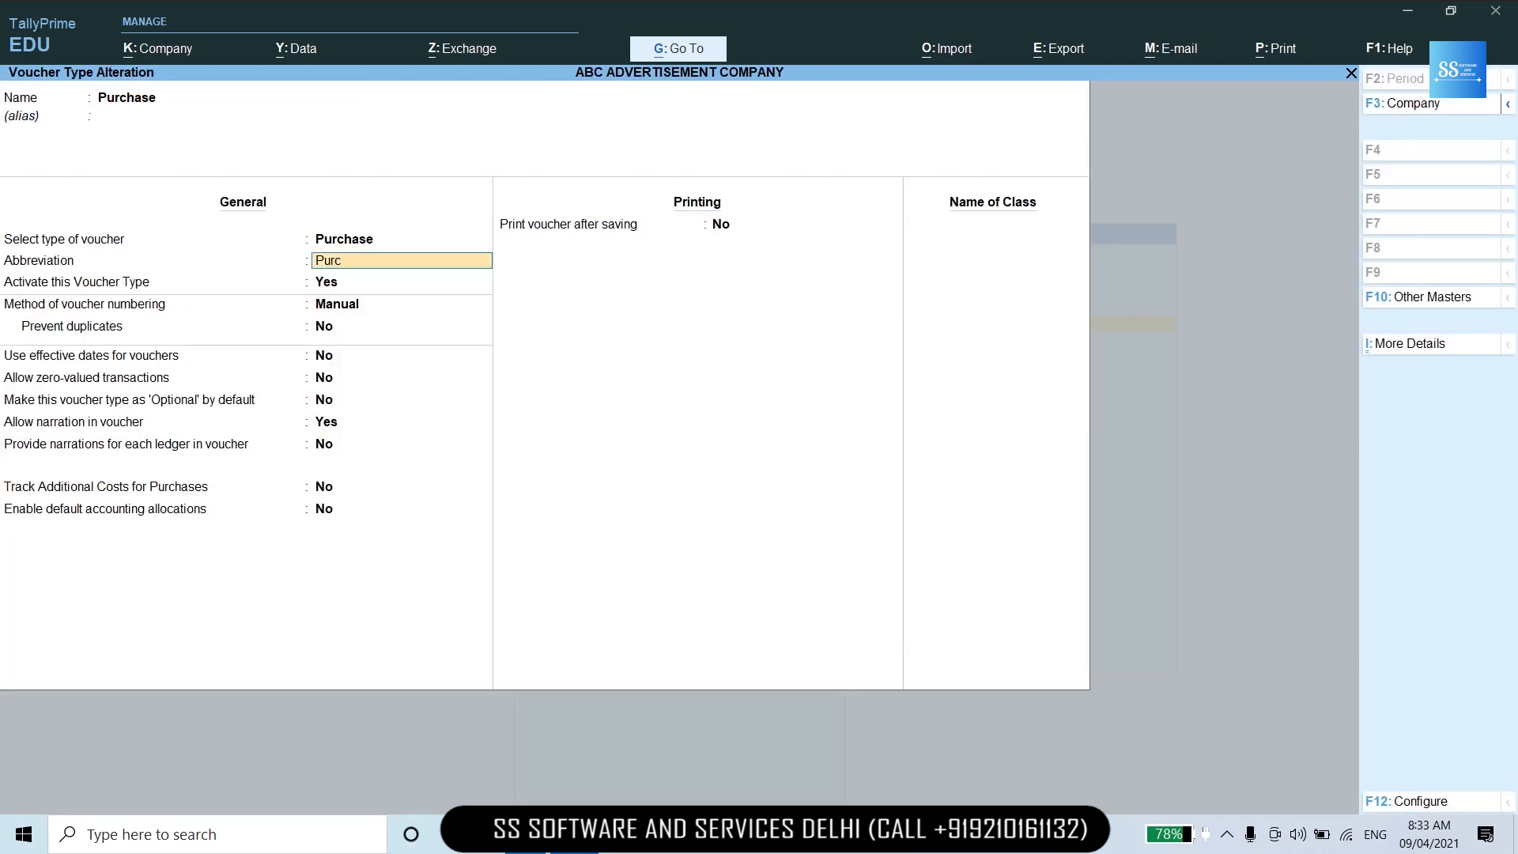
pyautogui.press('Return')
pyautogui.press('Return')
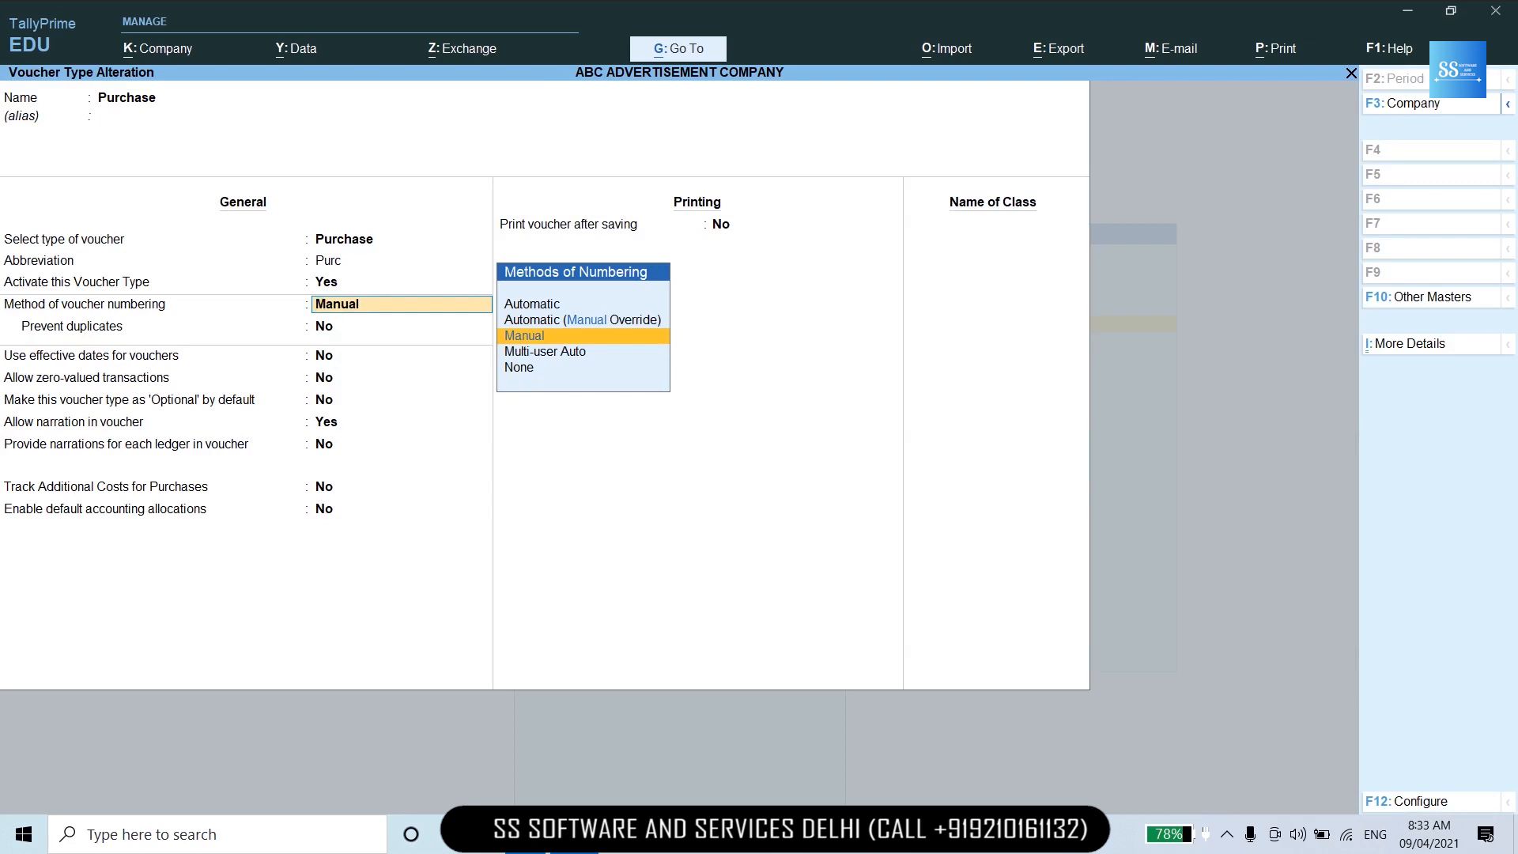
pyautogui.press('Up')
pyautogui.press('Up')
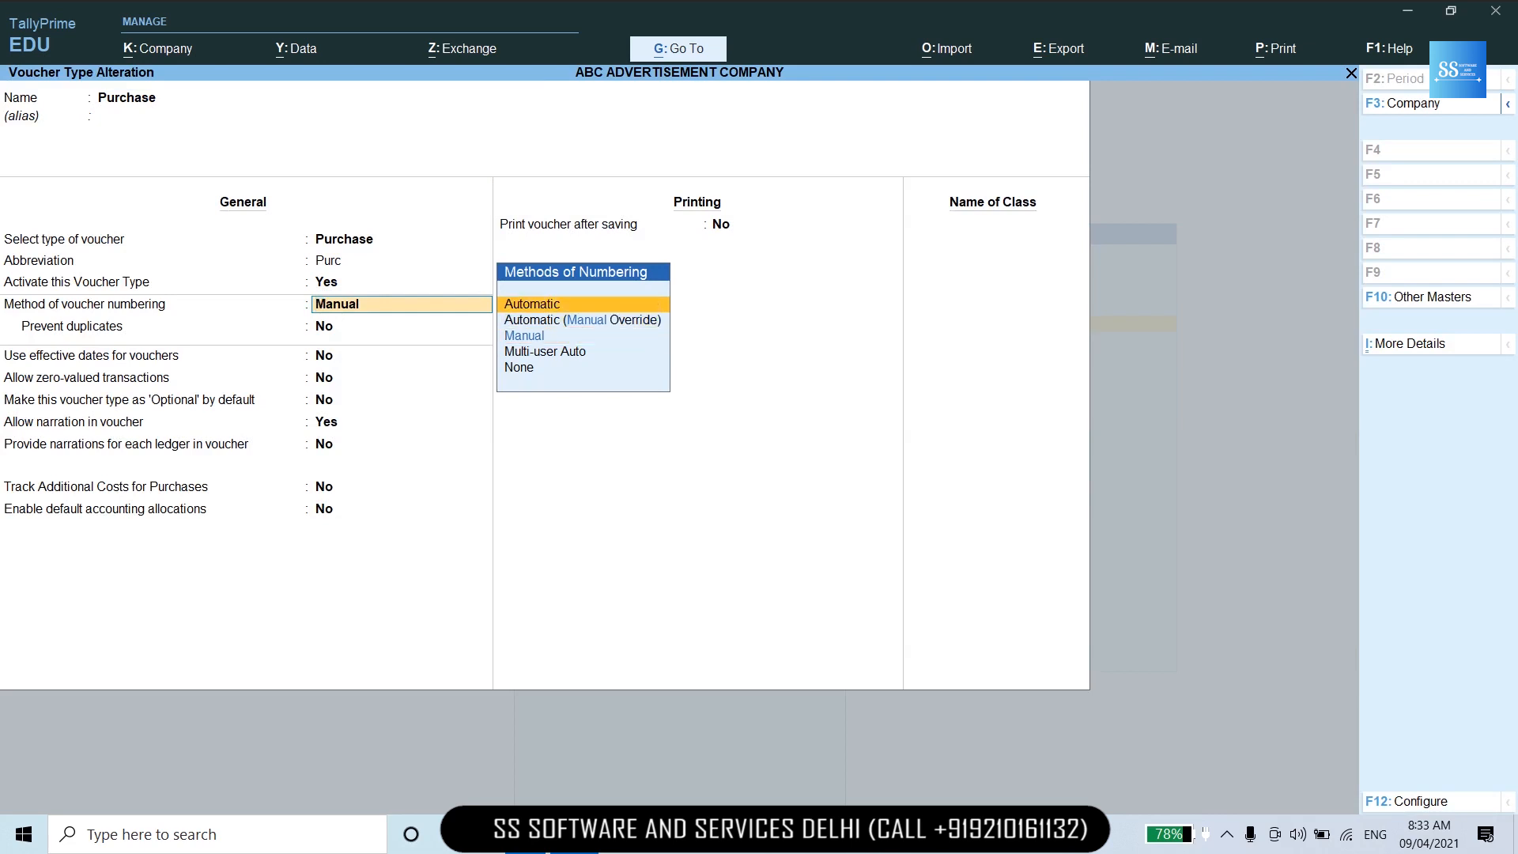
pyautogui.press('Down')
pyautogui.press('Down')
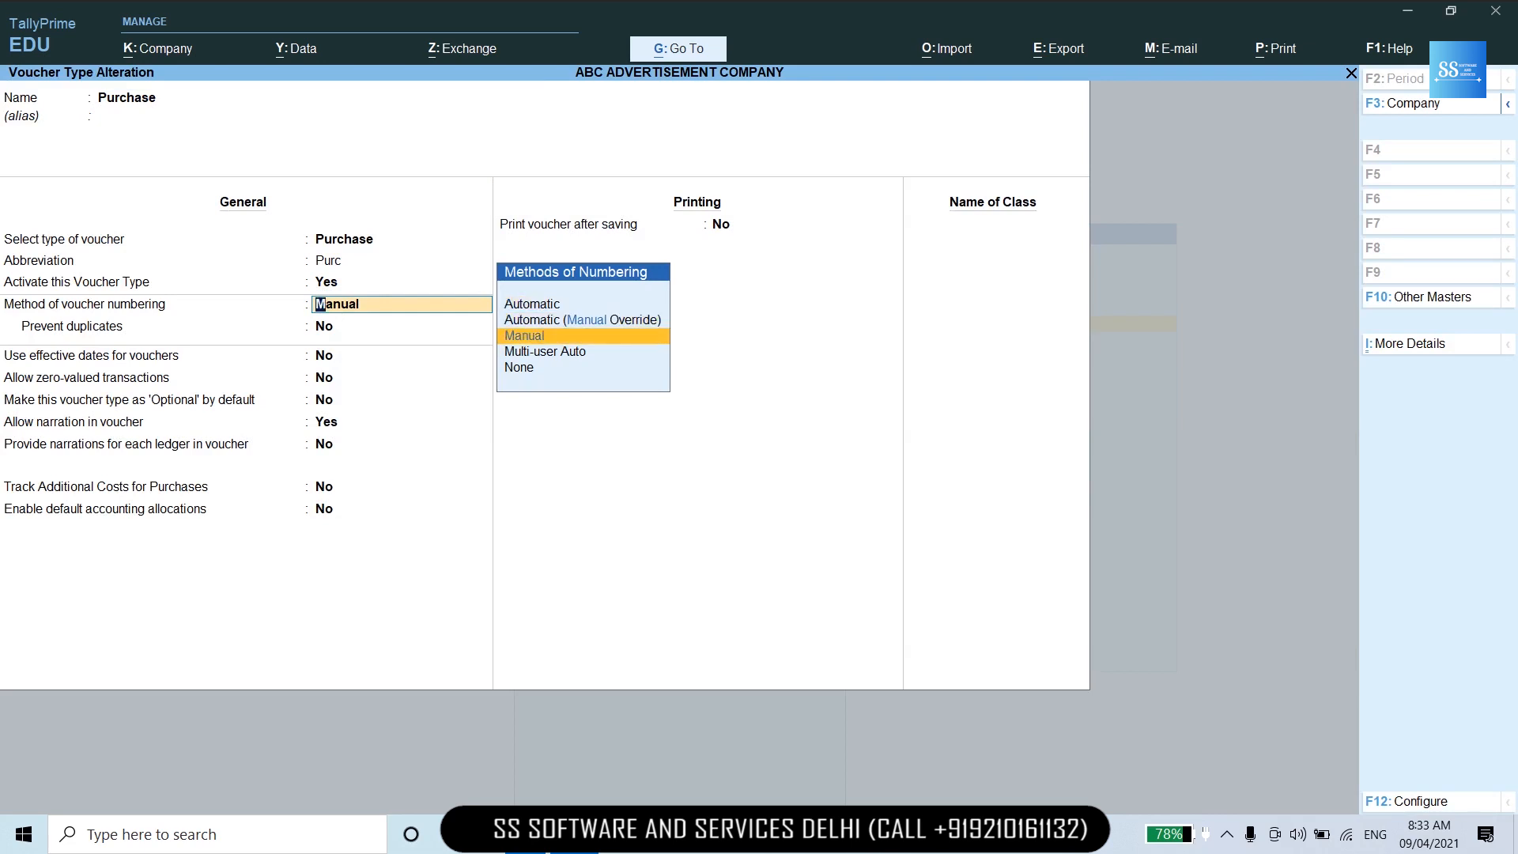
pyautogui.press('ctrl')
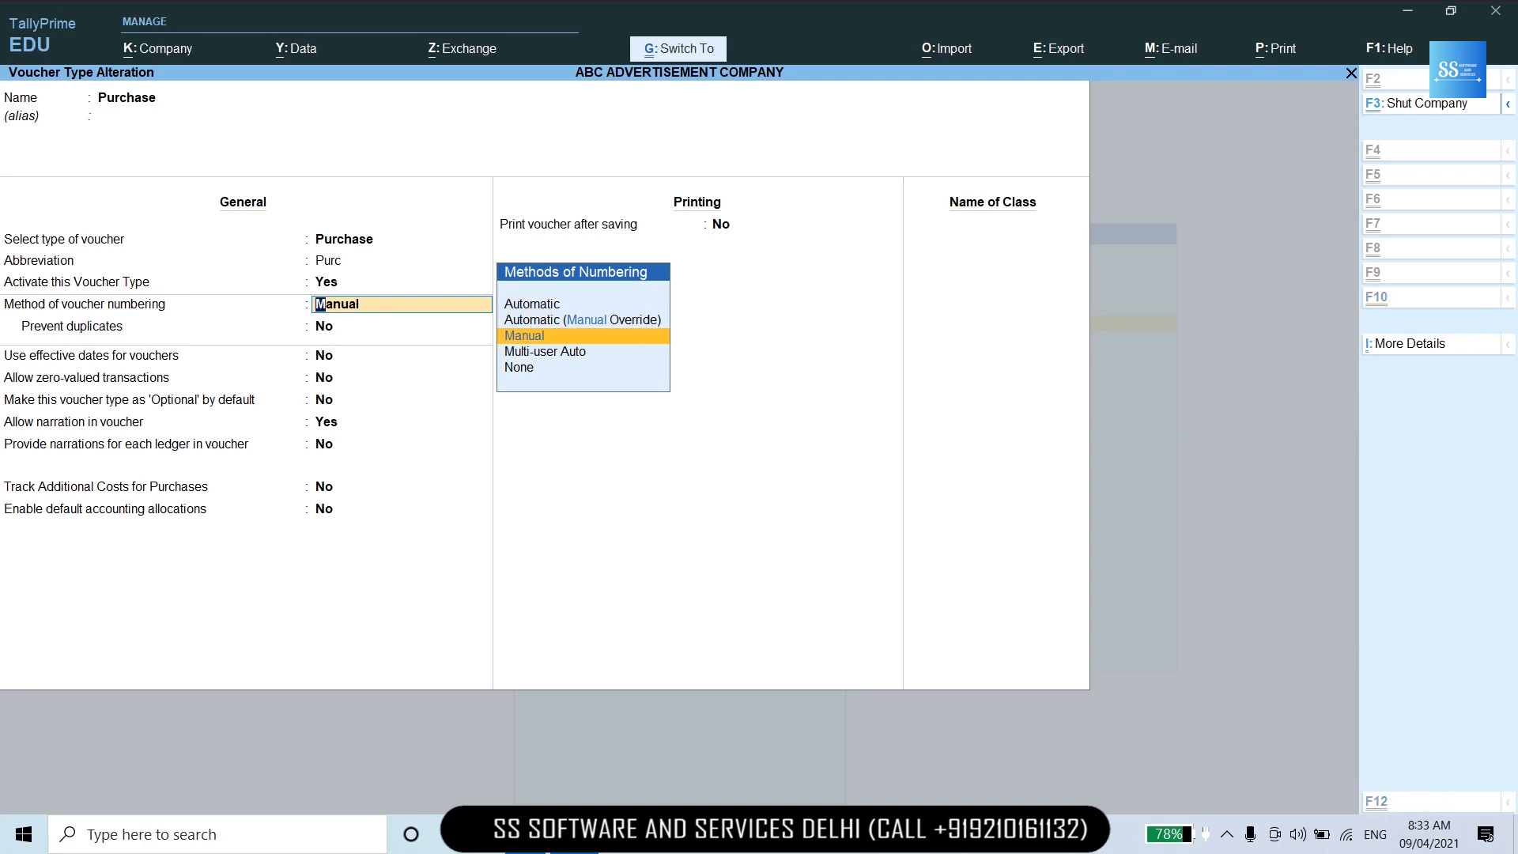
pyautogui.hotkey('ctrl', 'q')
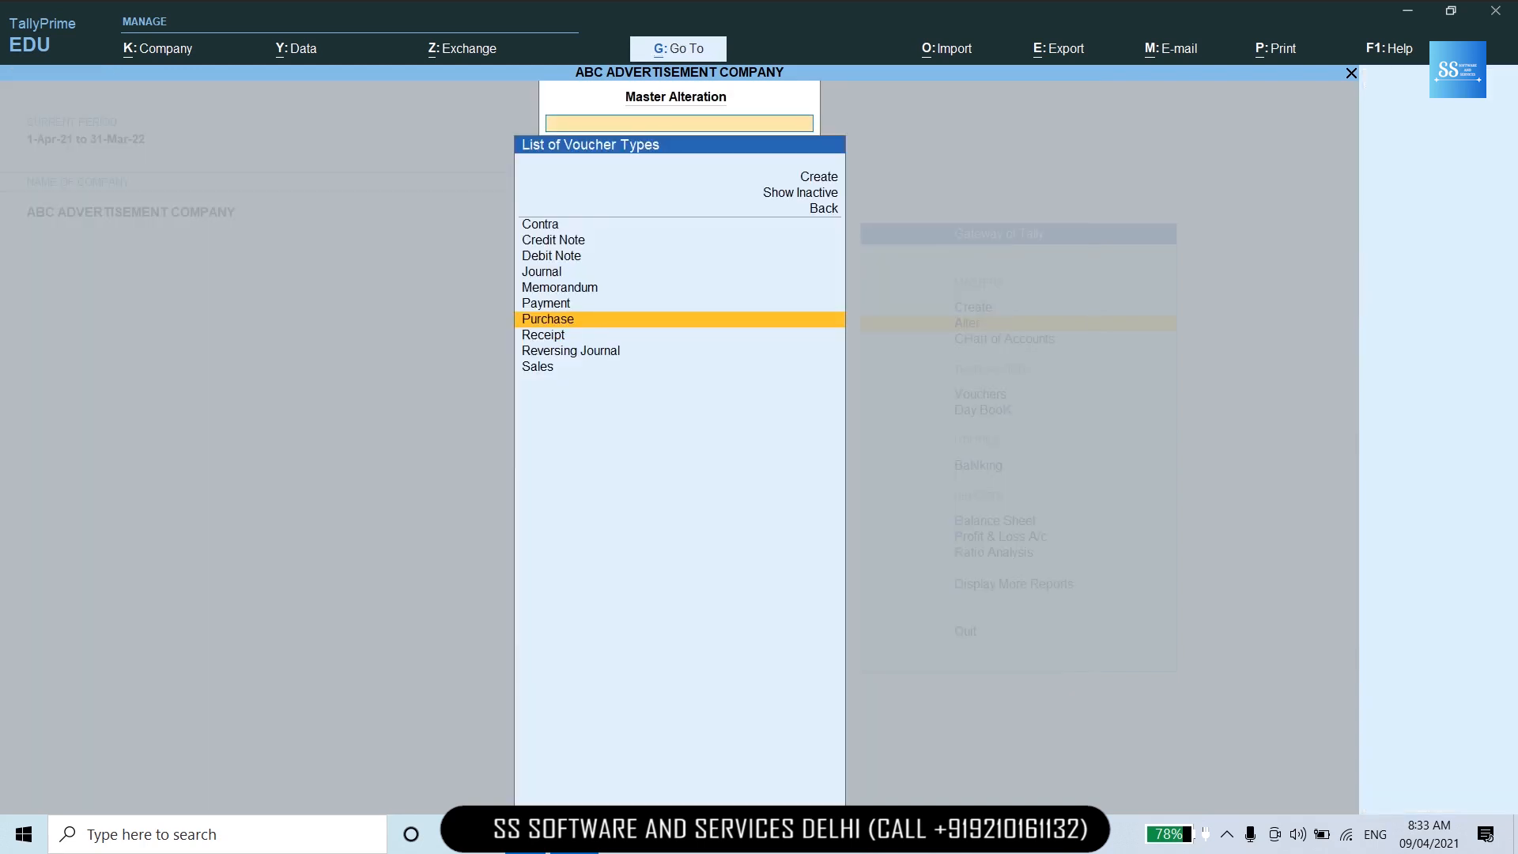
pyautogui.press('Escape')
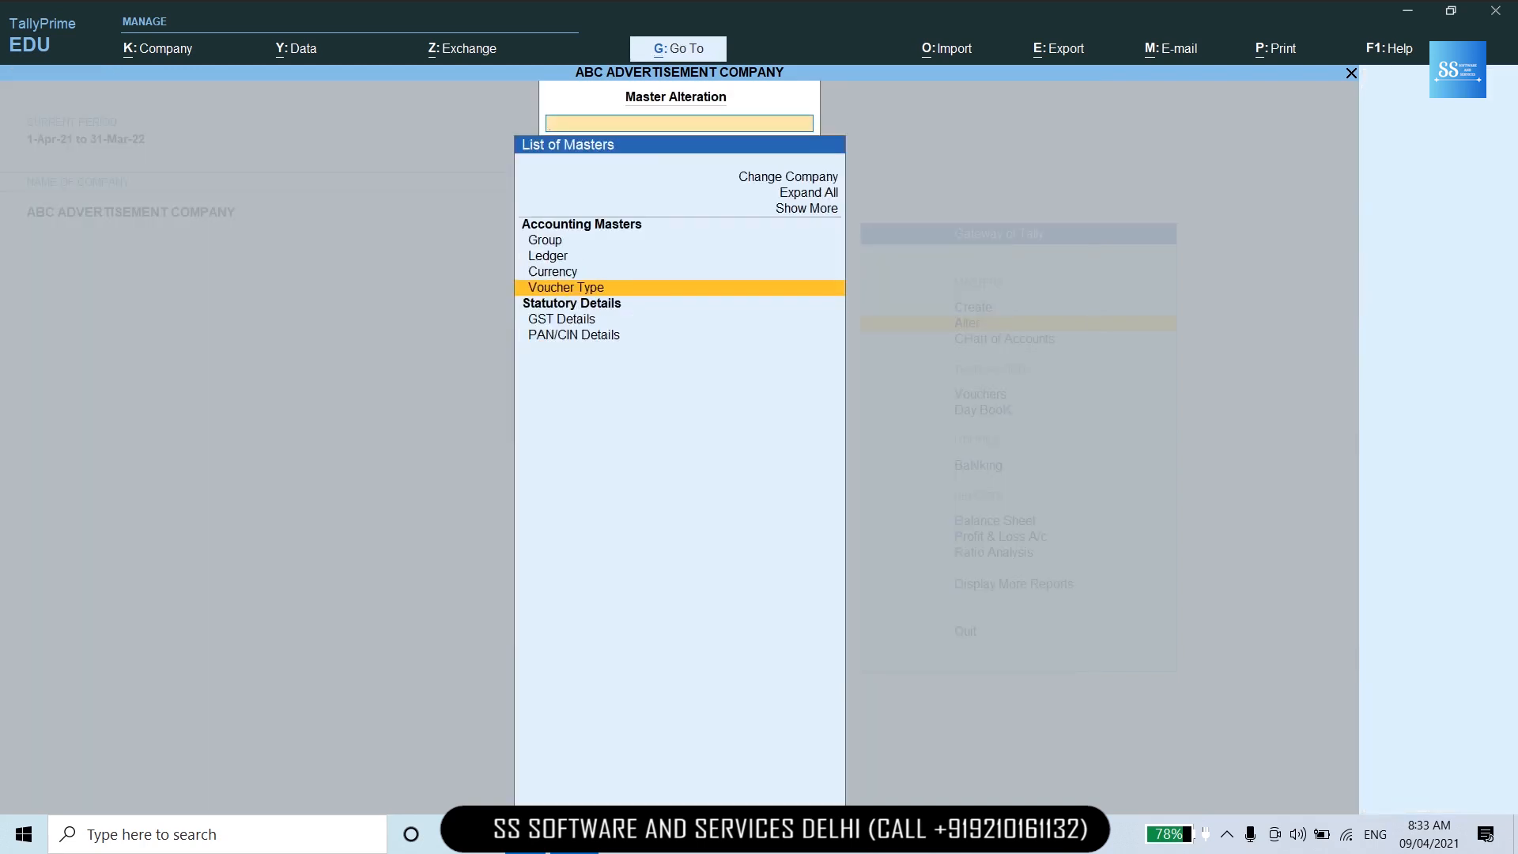
pyautogui.press('Escape')
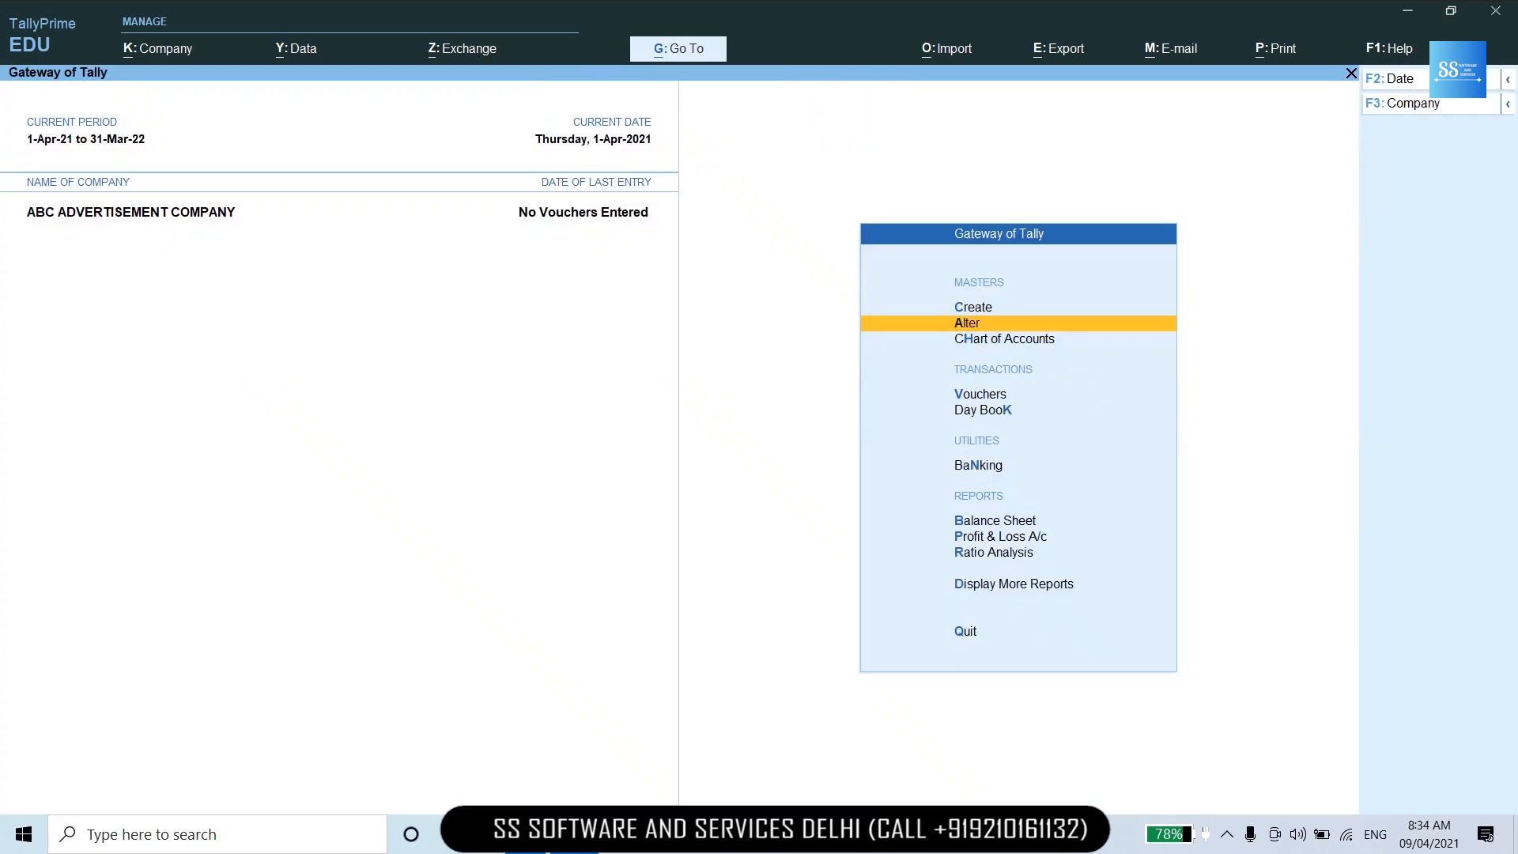
pyautogui.press('Down')
pyautogui.press('Down')
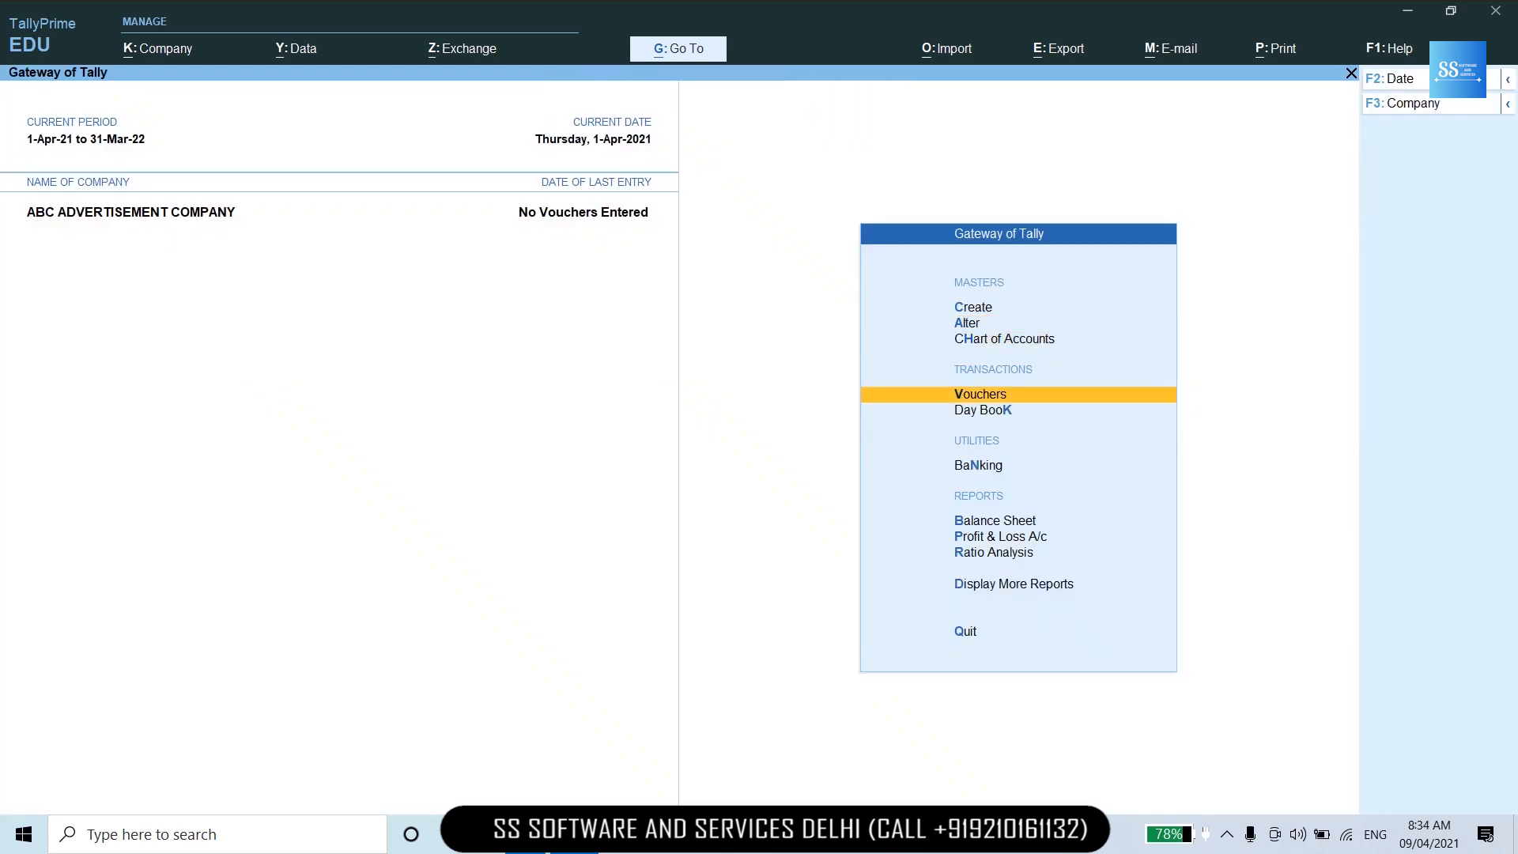
# Create Purchase voucher number 133 dated 1-Apr-21 and advance to the party account list.
pyautogui.press('Return')
pyautogui.write('133')
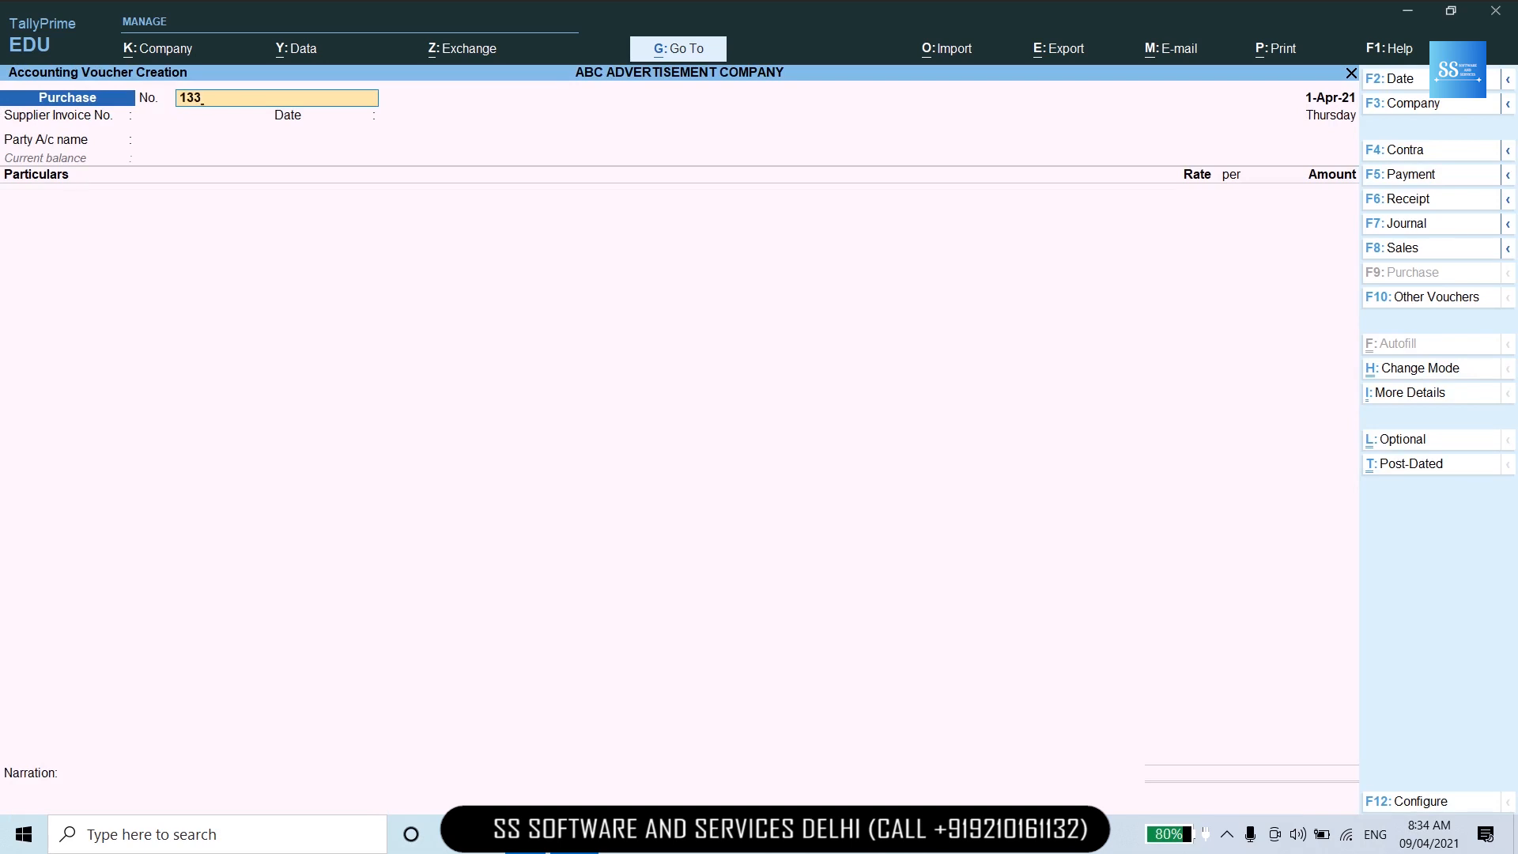
pyautogui.press('Return')
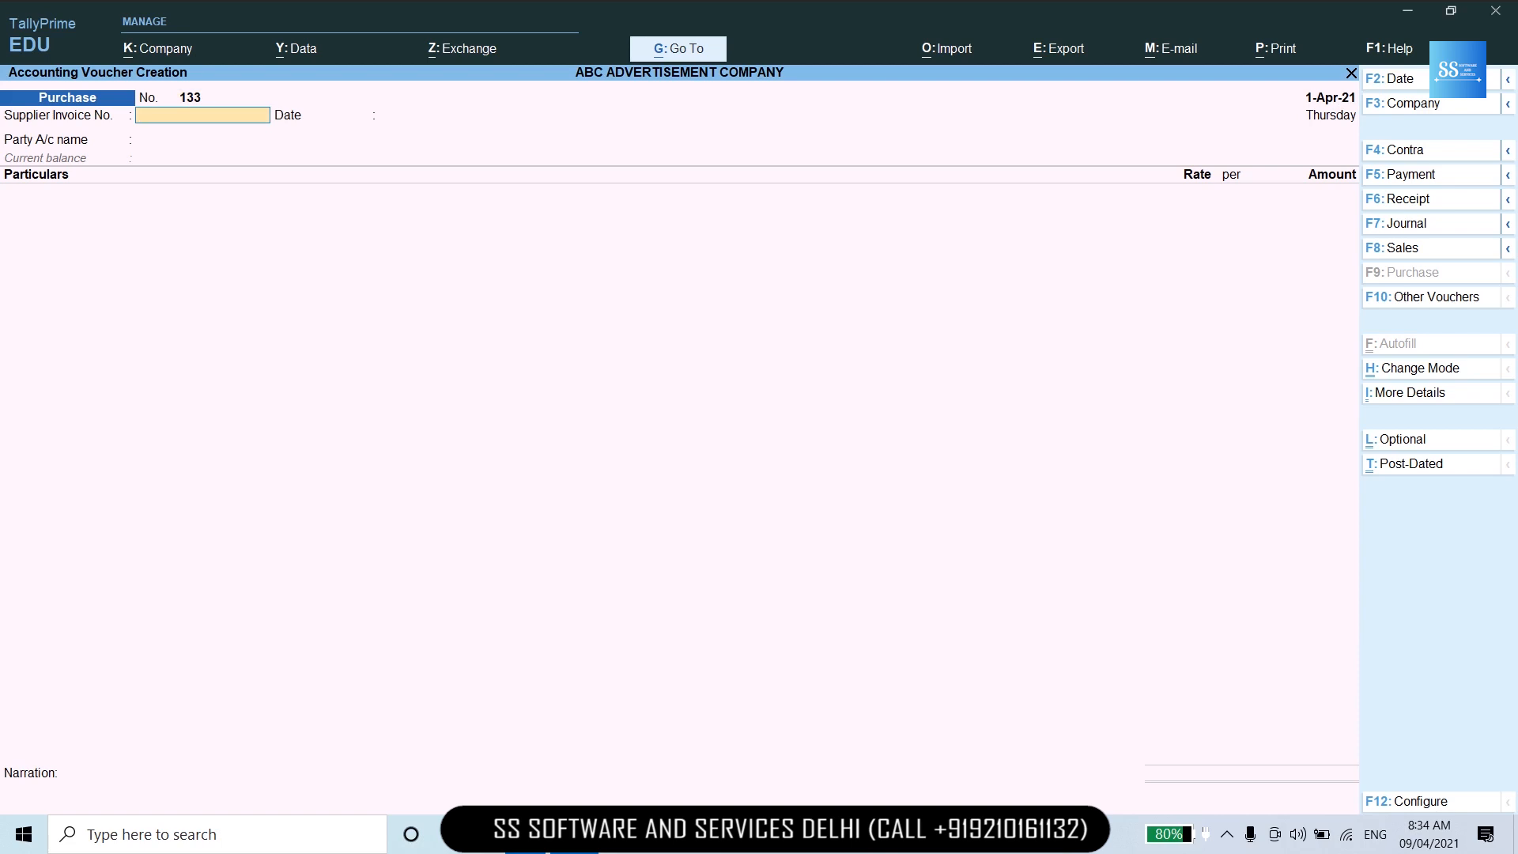
pyautogui.press('F2')
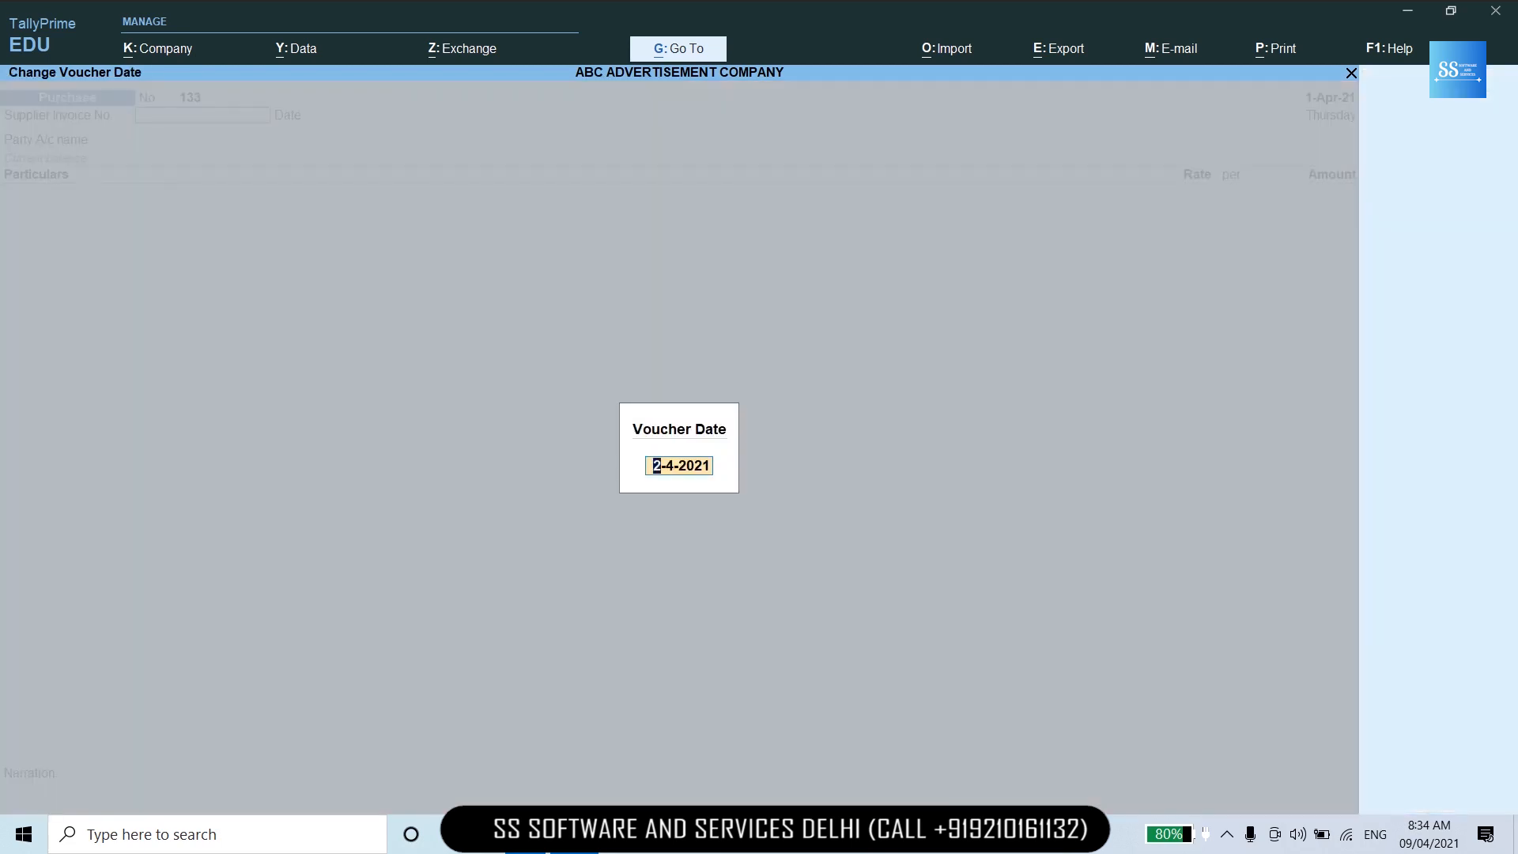
pyautogui.write('1-4')
pyautogui.press('Return')
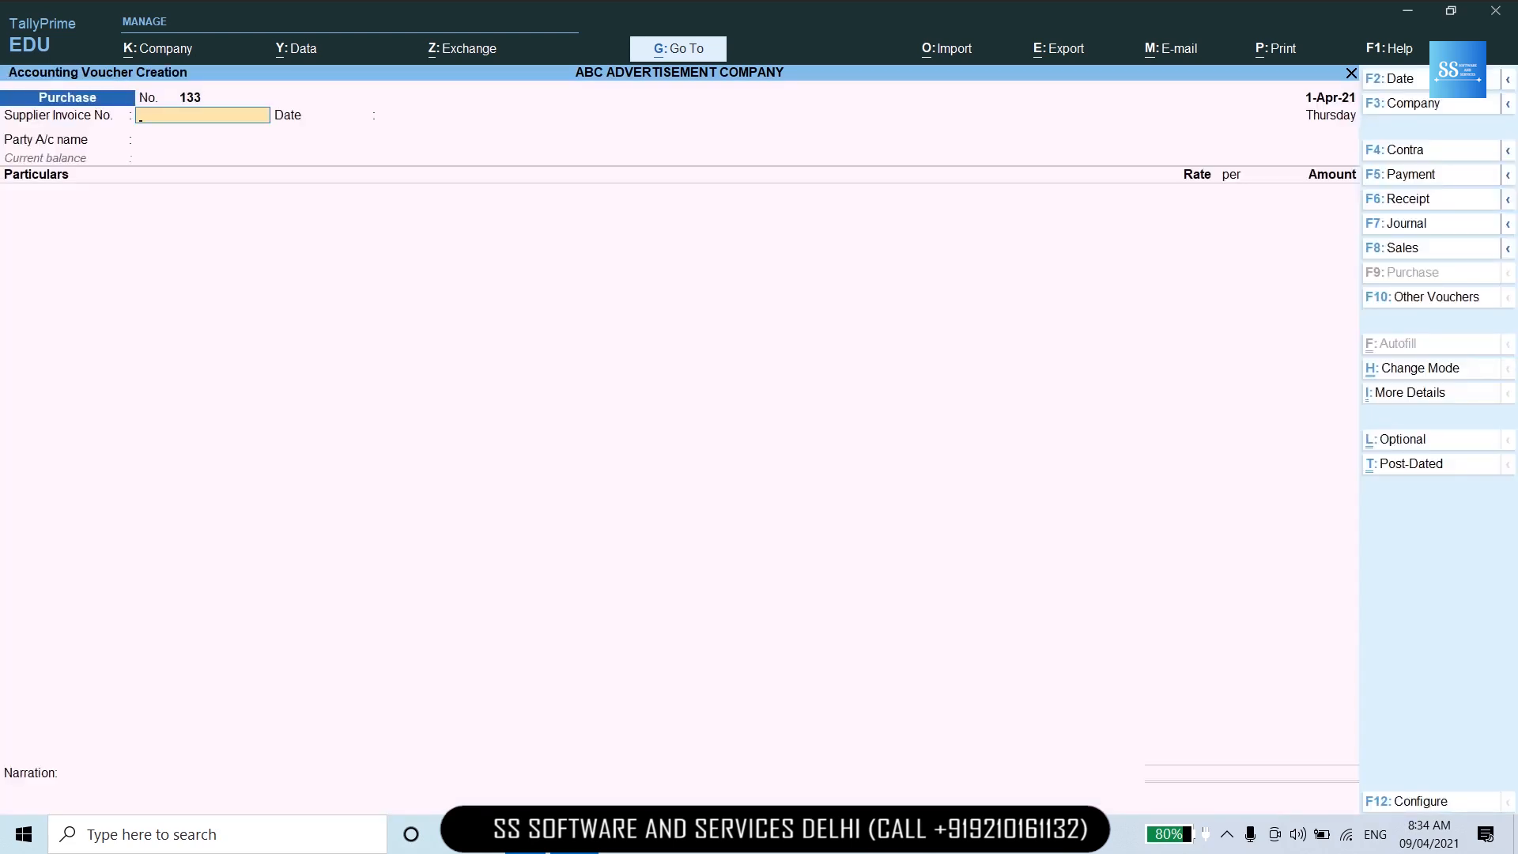
pyautogui.press('Return')
pyautogui.press('Return')
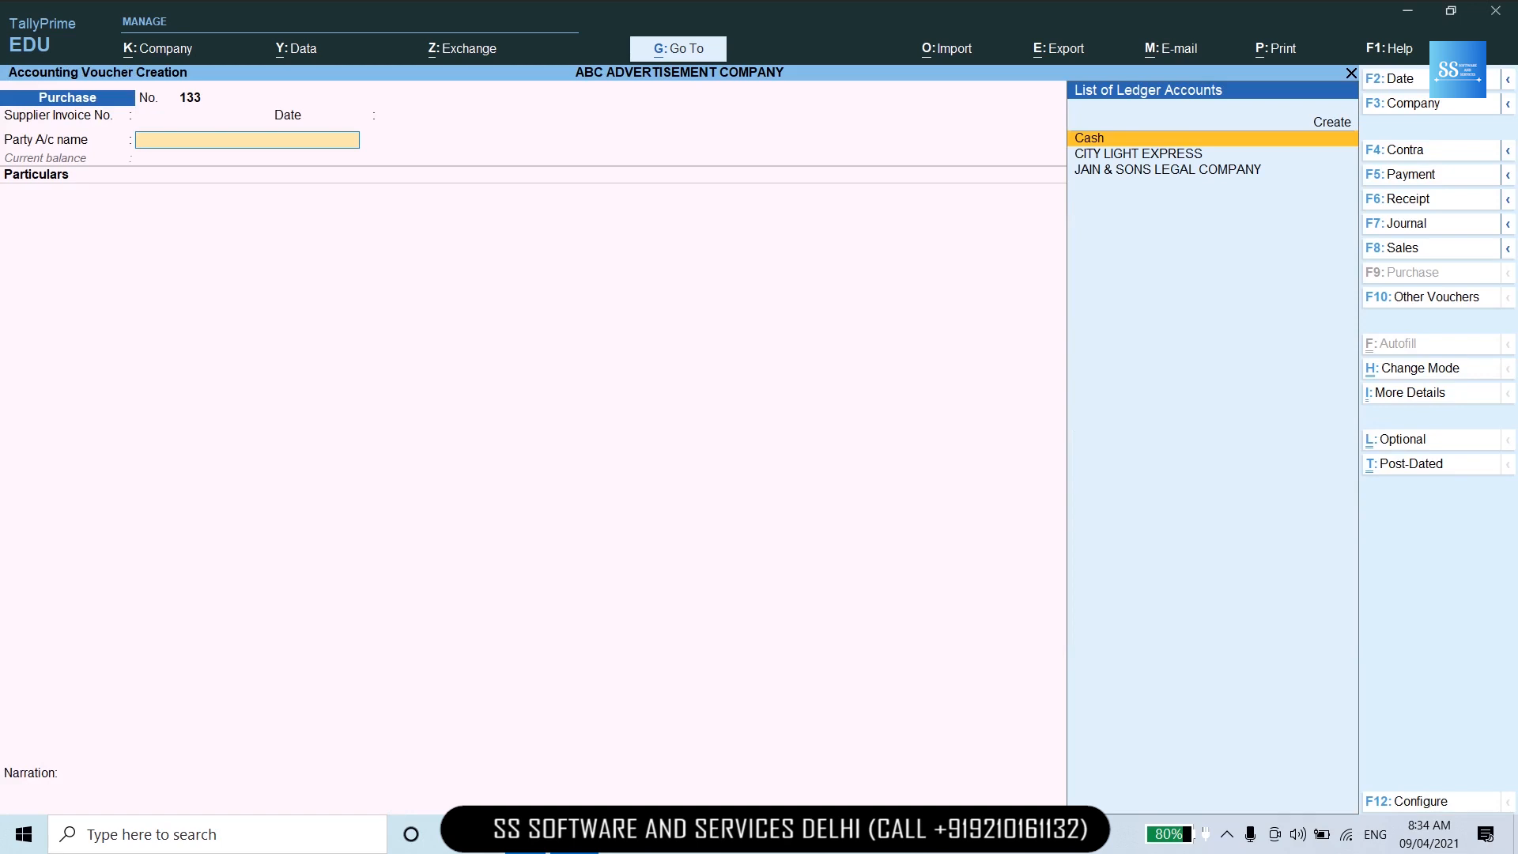
# Choose CITY LIGHT EXPRESS as the party account and accept its receipt and party details.
pyautogui.press('Down')
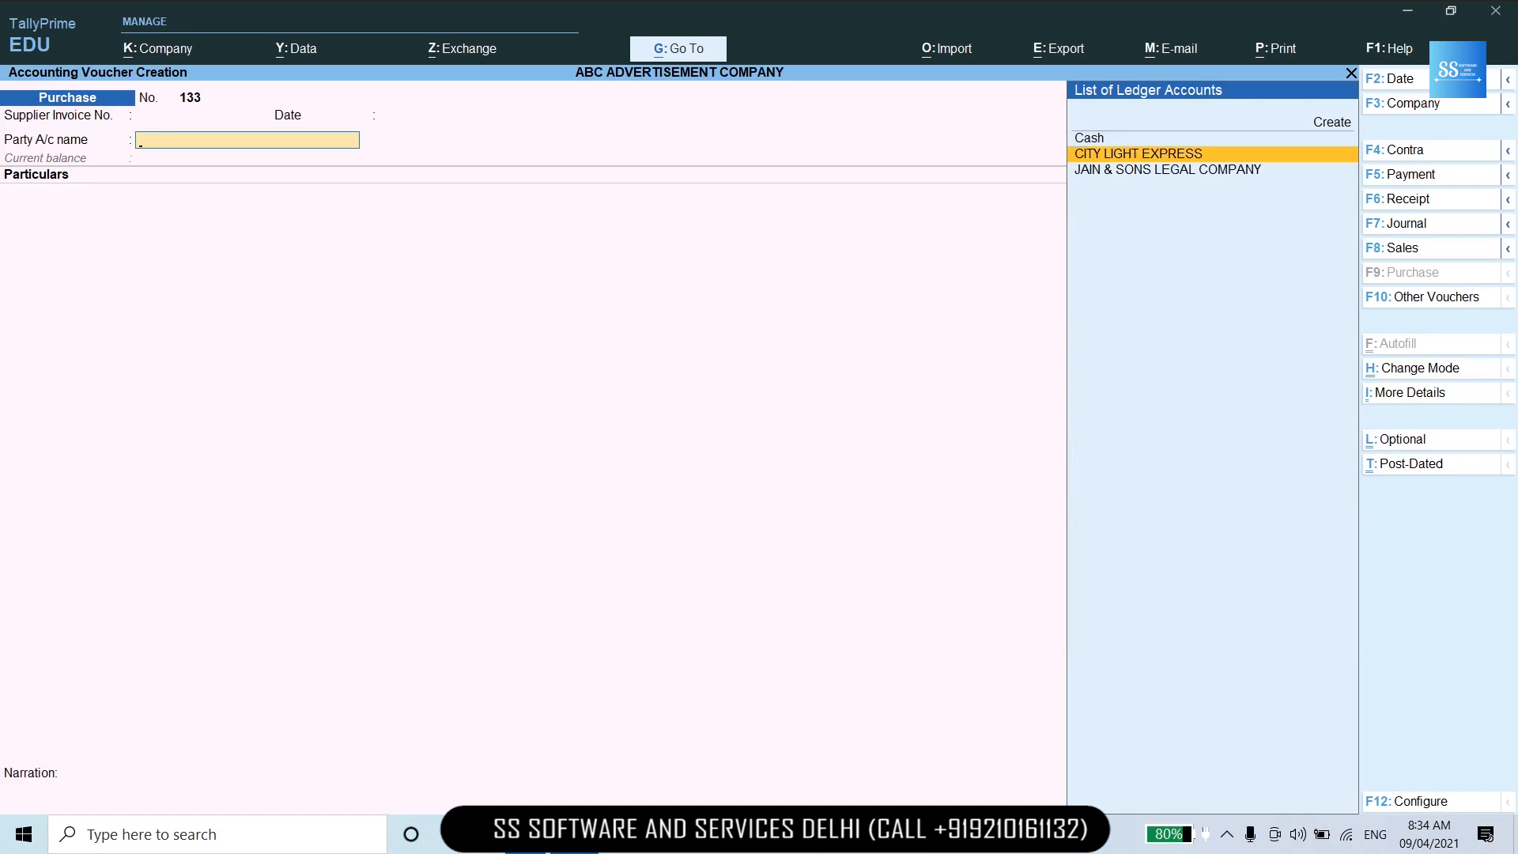
pyautogui.press('Return')
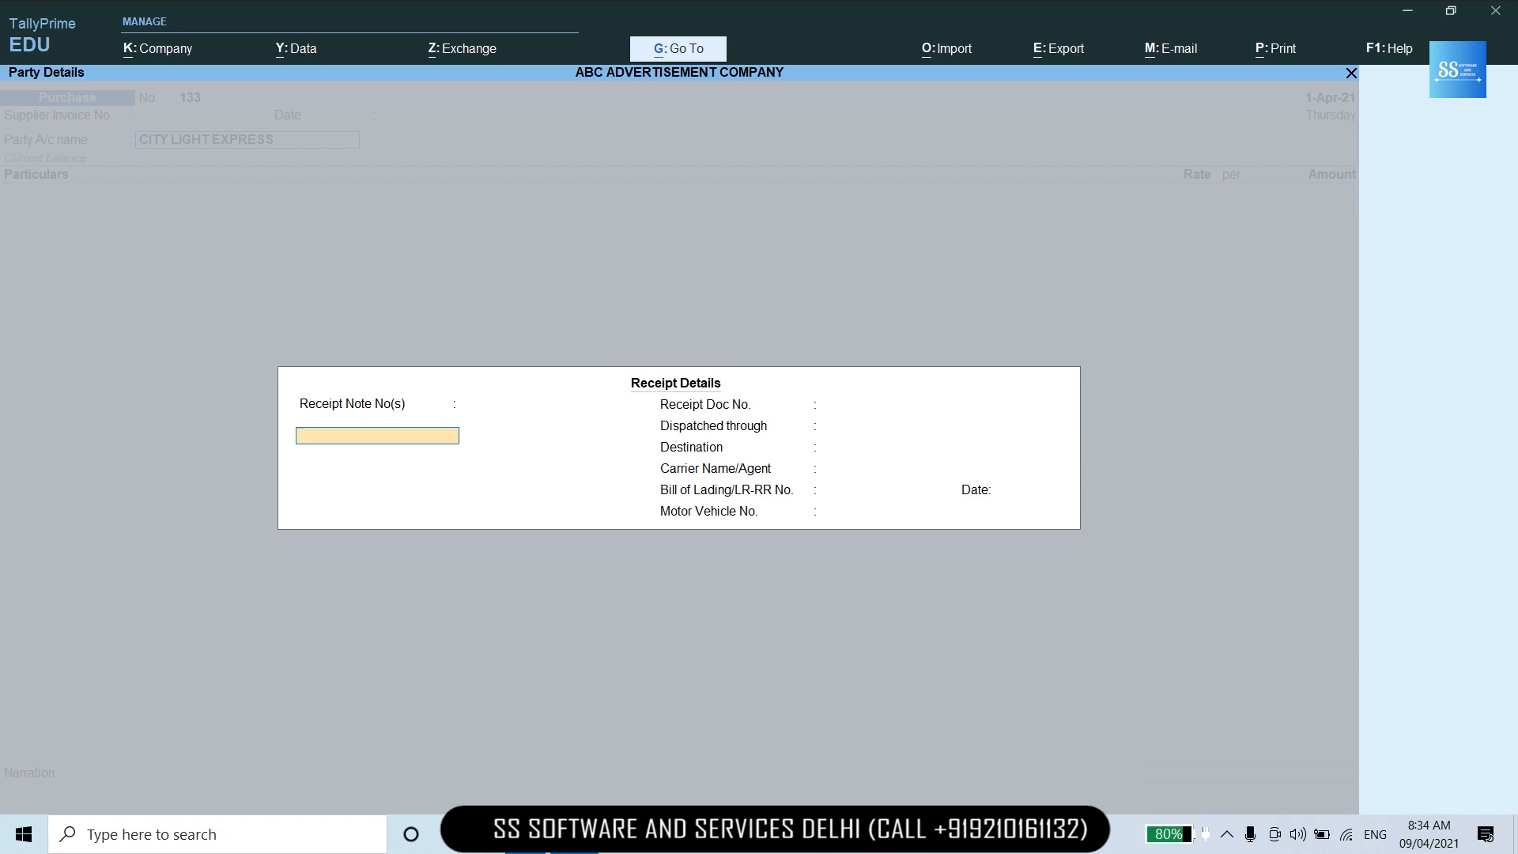
pyautogui.press('Return')
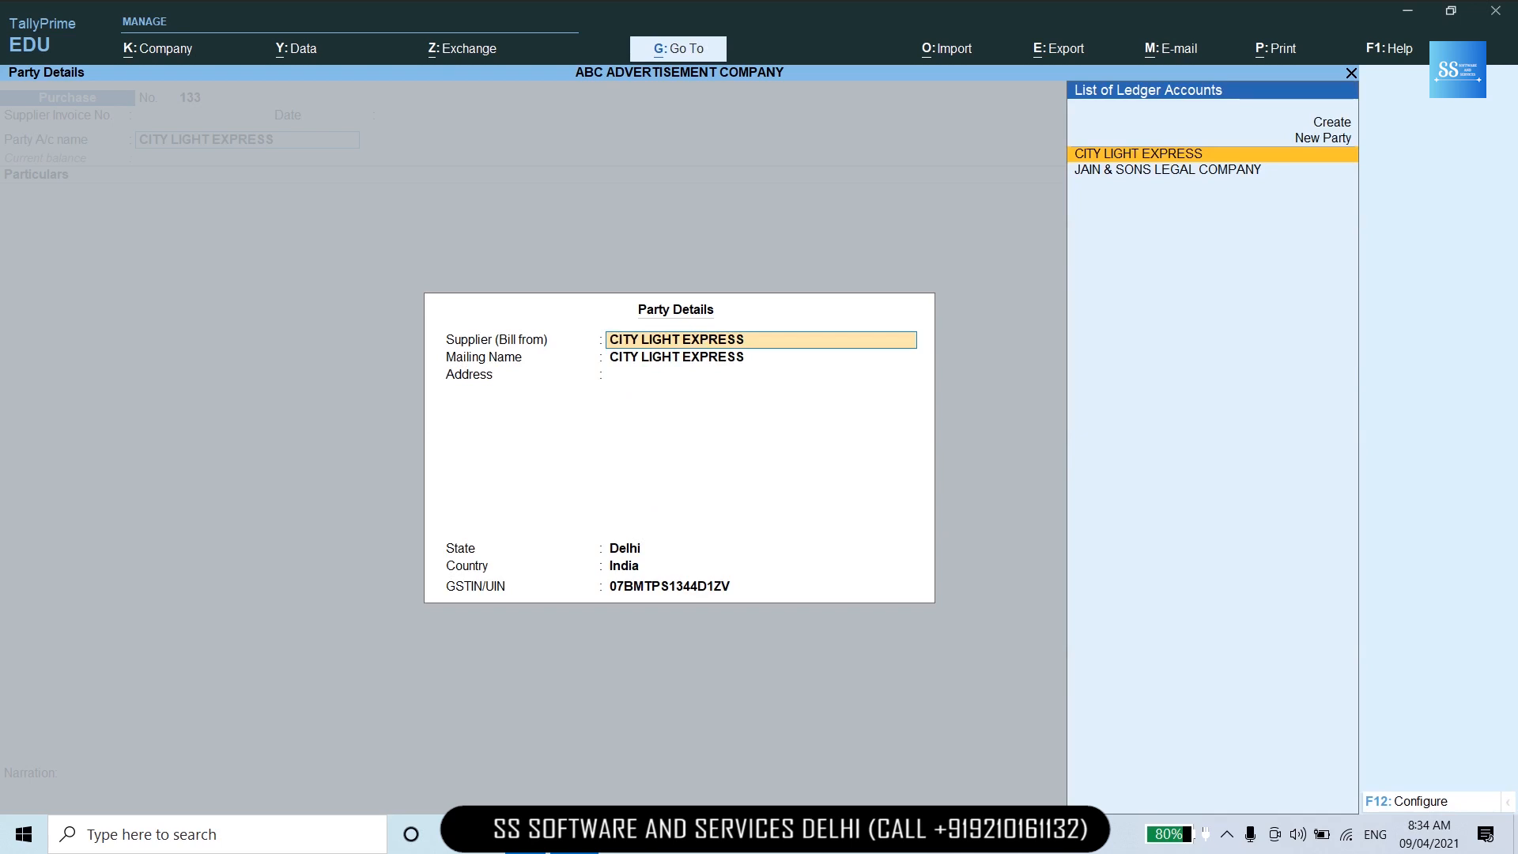
pyautogui.press('ctrl')
pyautogui.hotkey('ctrl', 'a')
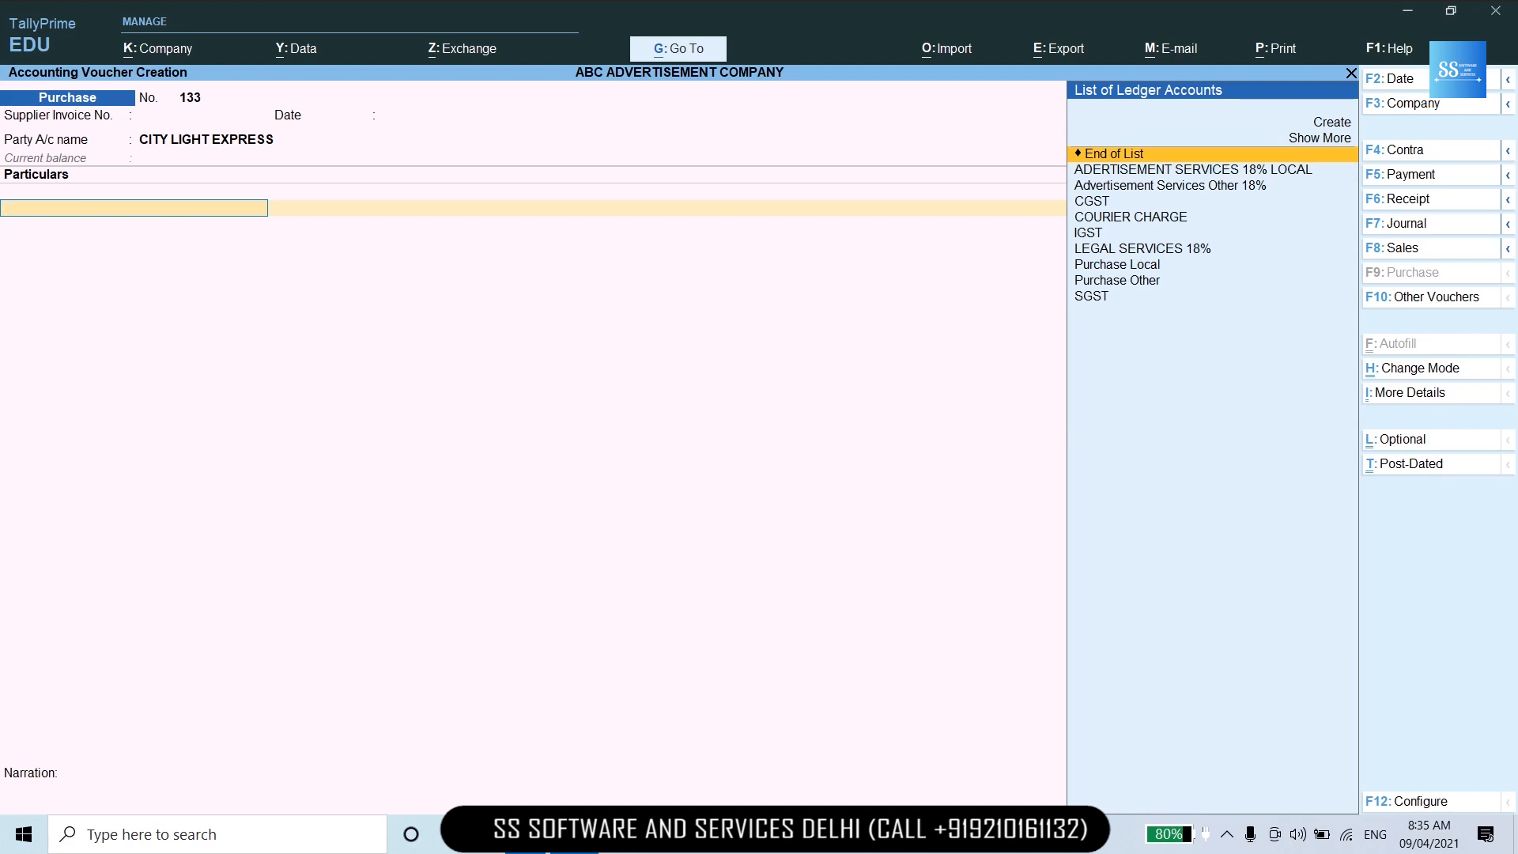
# Enter COURIER CHARGE for 60,000 and accept its tax classification.
pyautogui.write('COU')
pyautogui.press('Return')
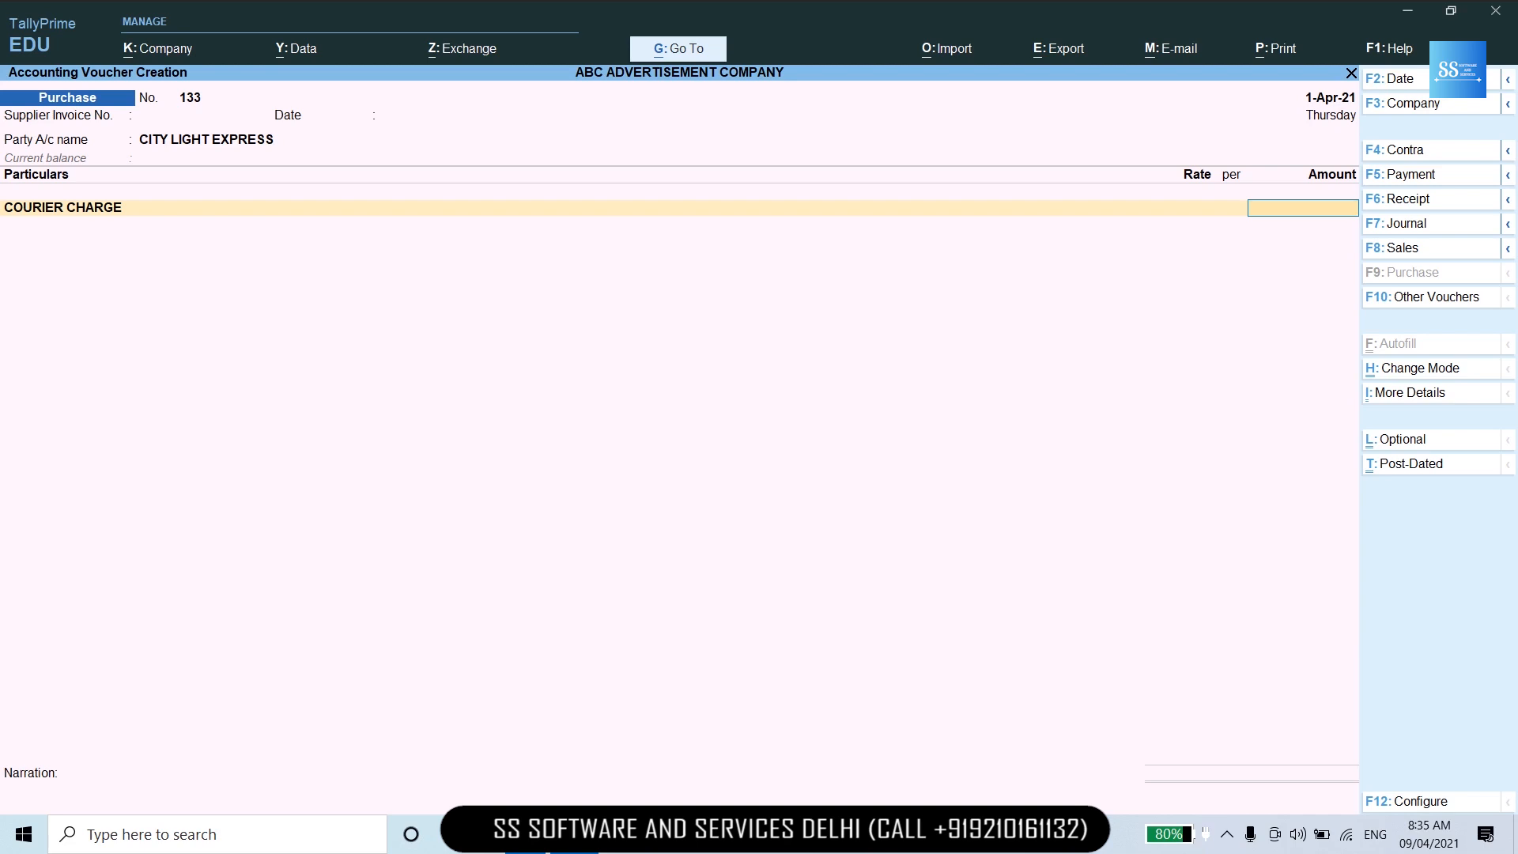
pyautogui.write('60000')
pyautogui.press('Return')
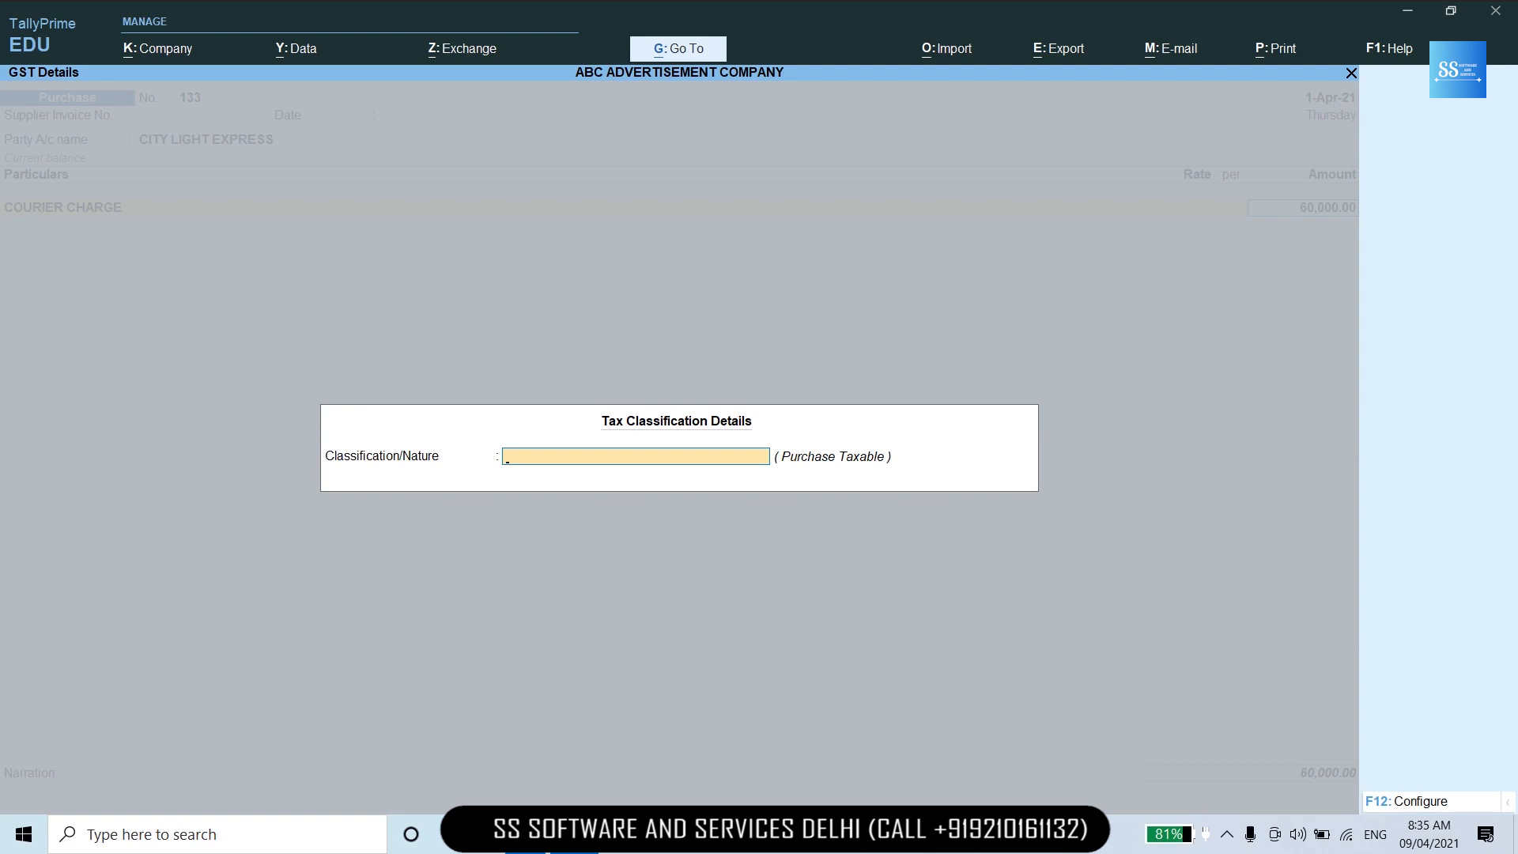
pyautogui.press('Return')
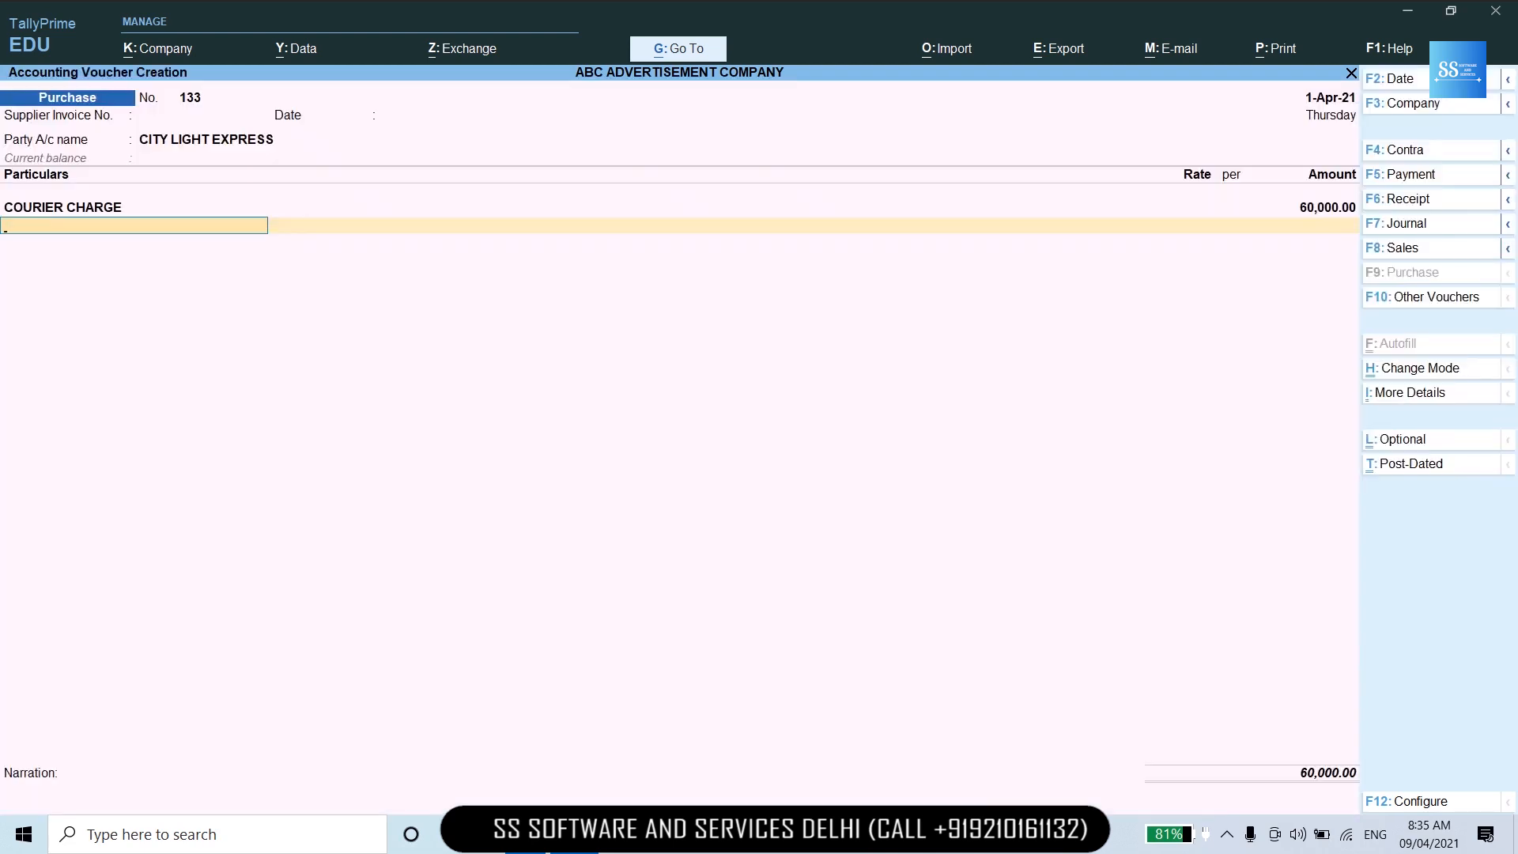
# Add the CGST ledger at 5,400 and select the SGST ledger.
pyautogui.write('CGST')
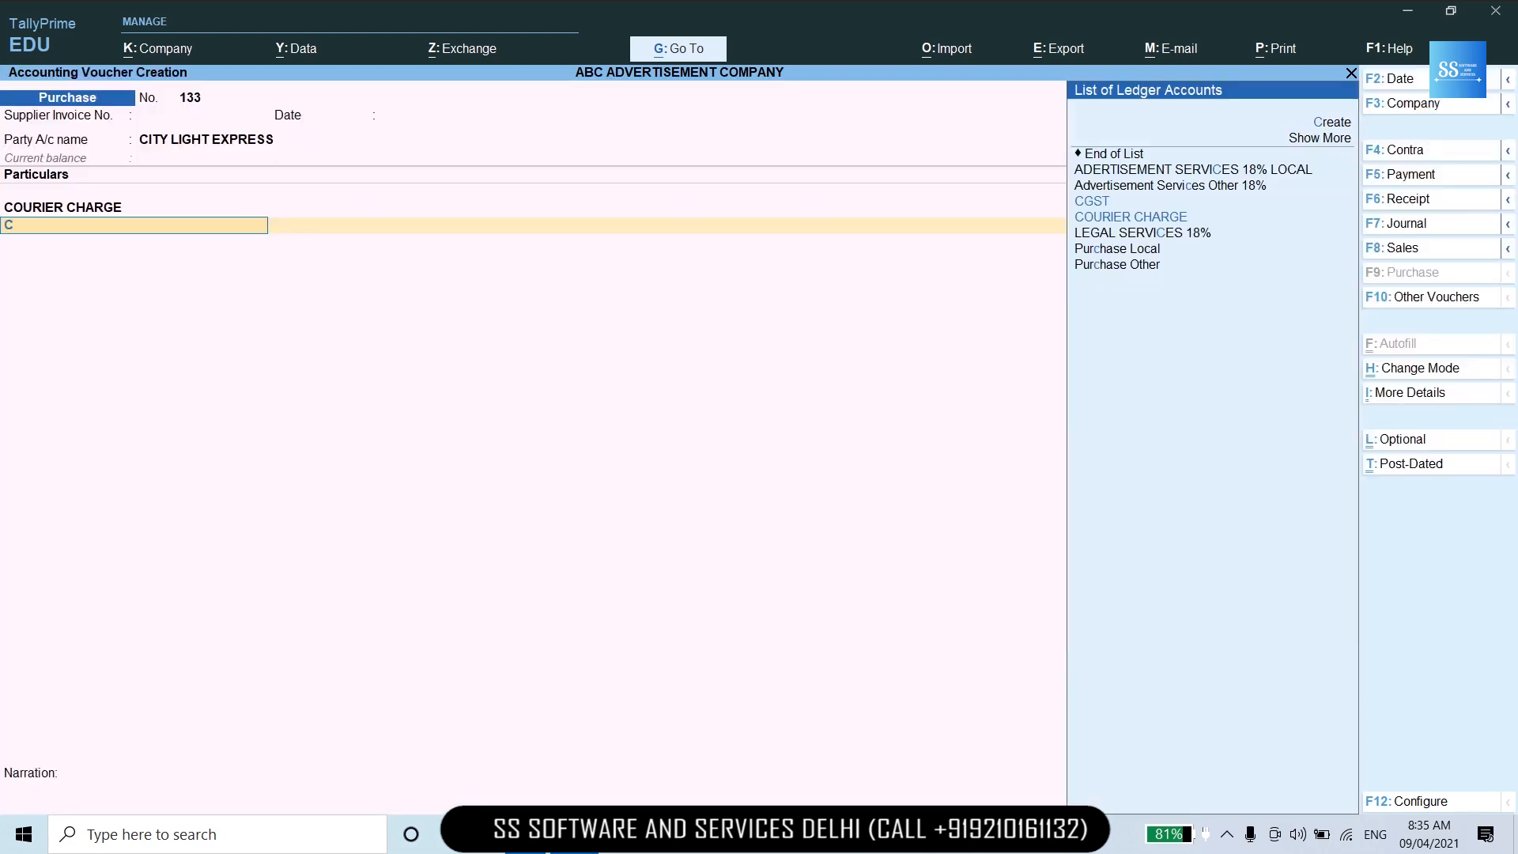
pyautogui.press('Return')
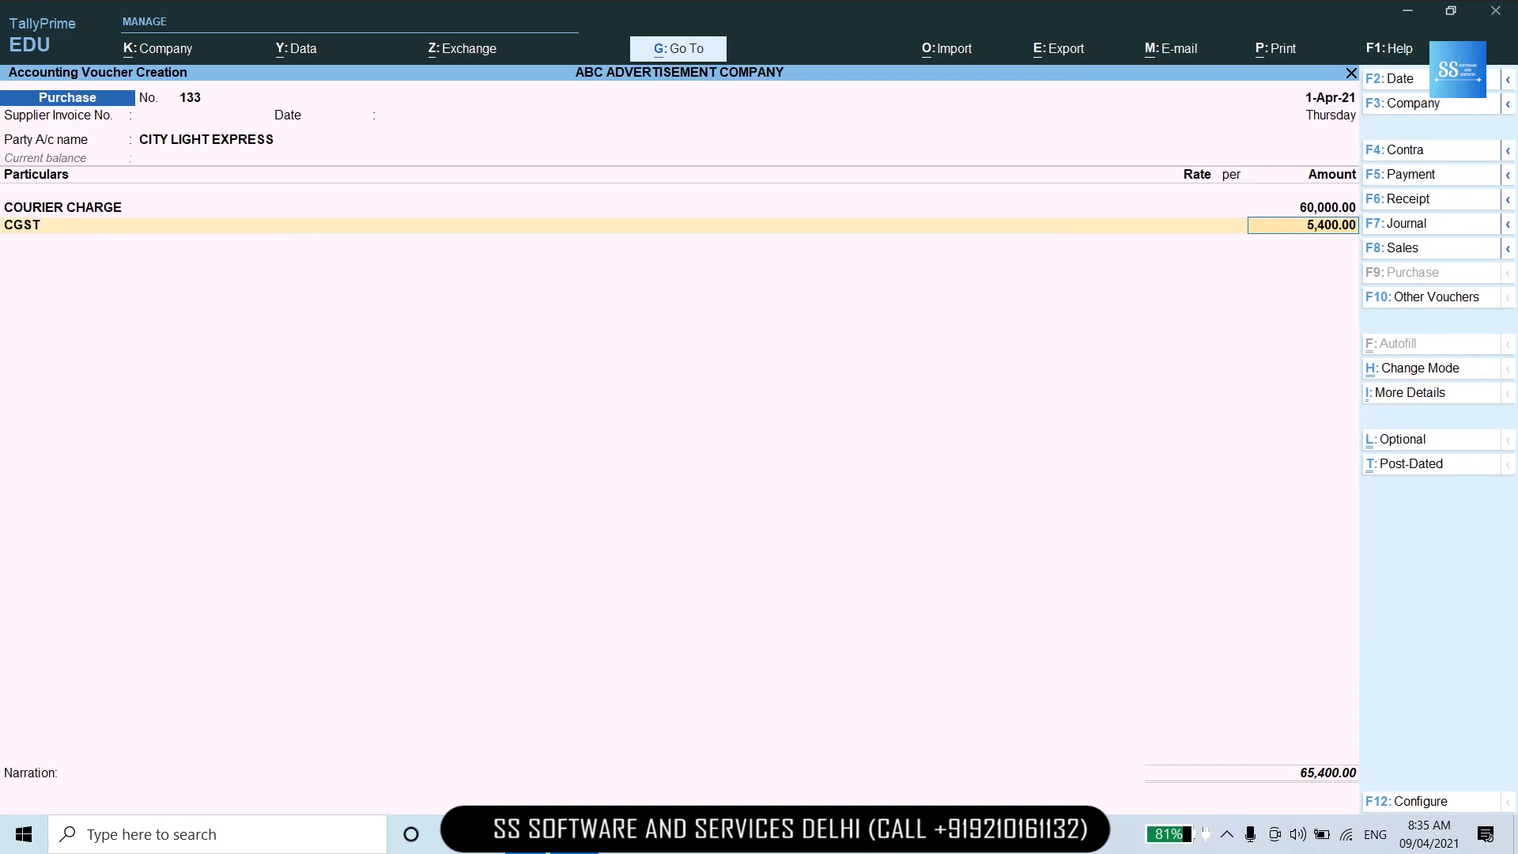
pyautogui.press('Return')
pyautogui.write('SG')
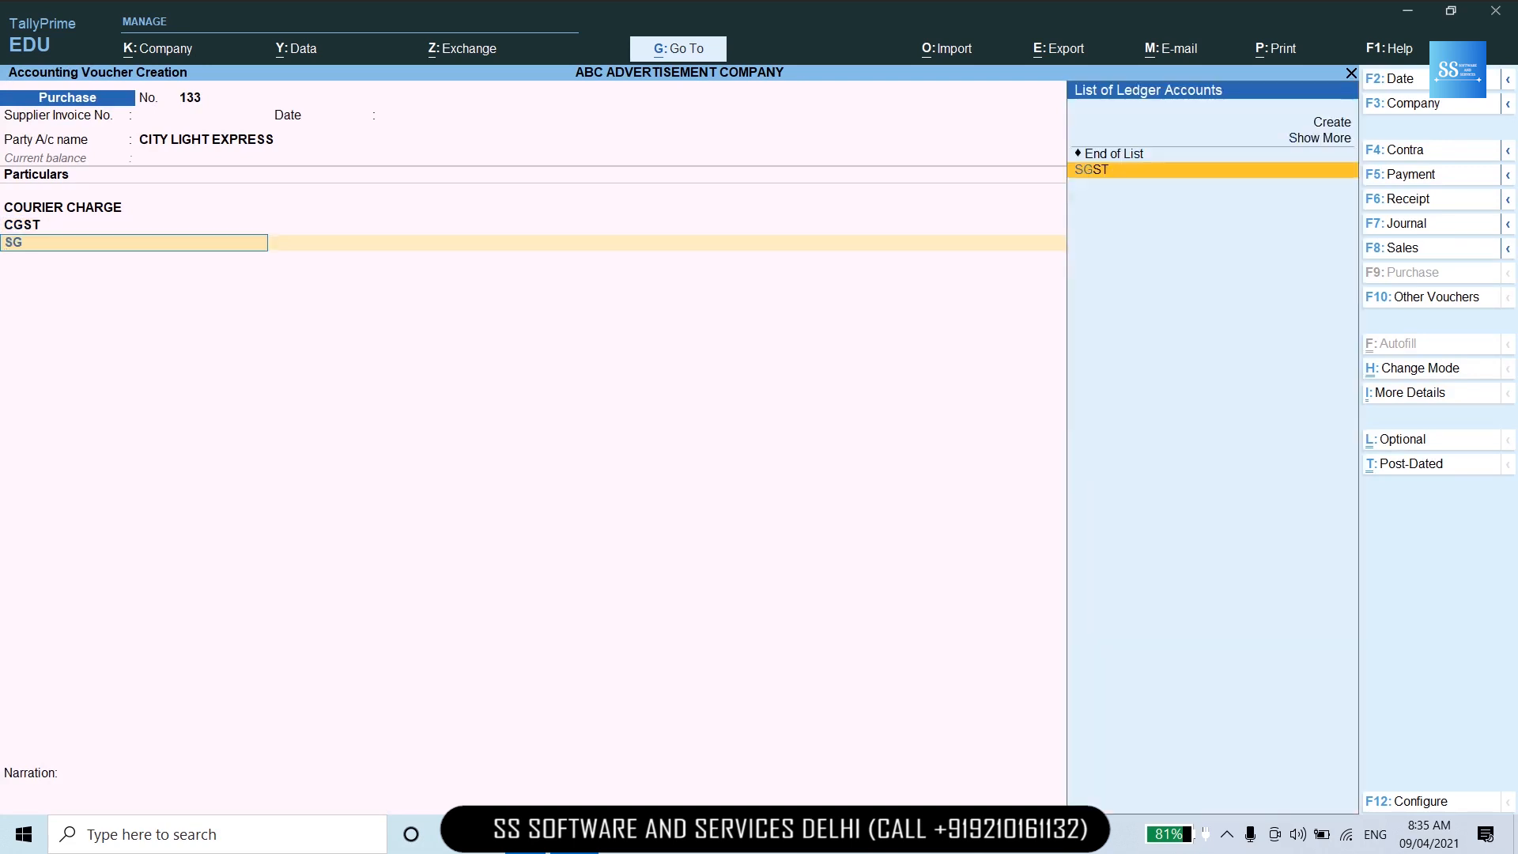
pyautogui.press('Return')
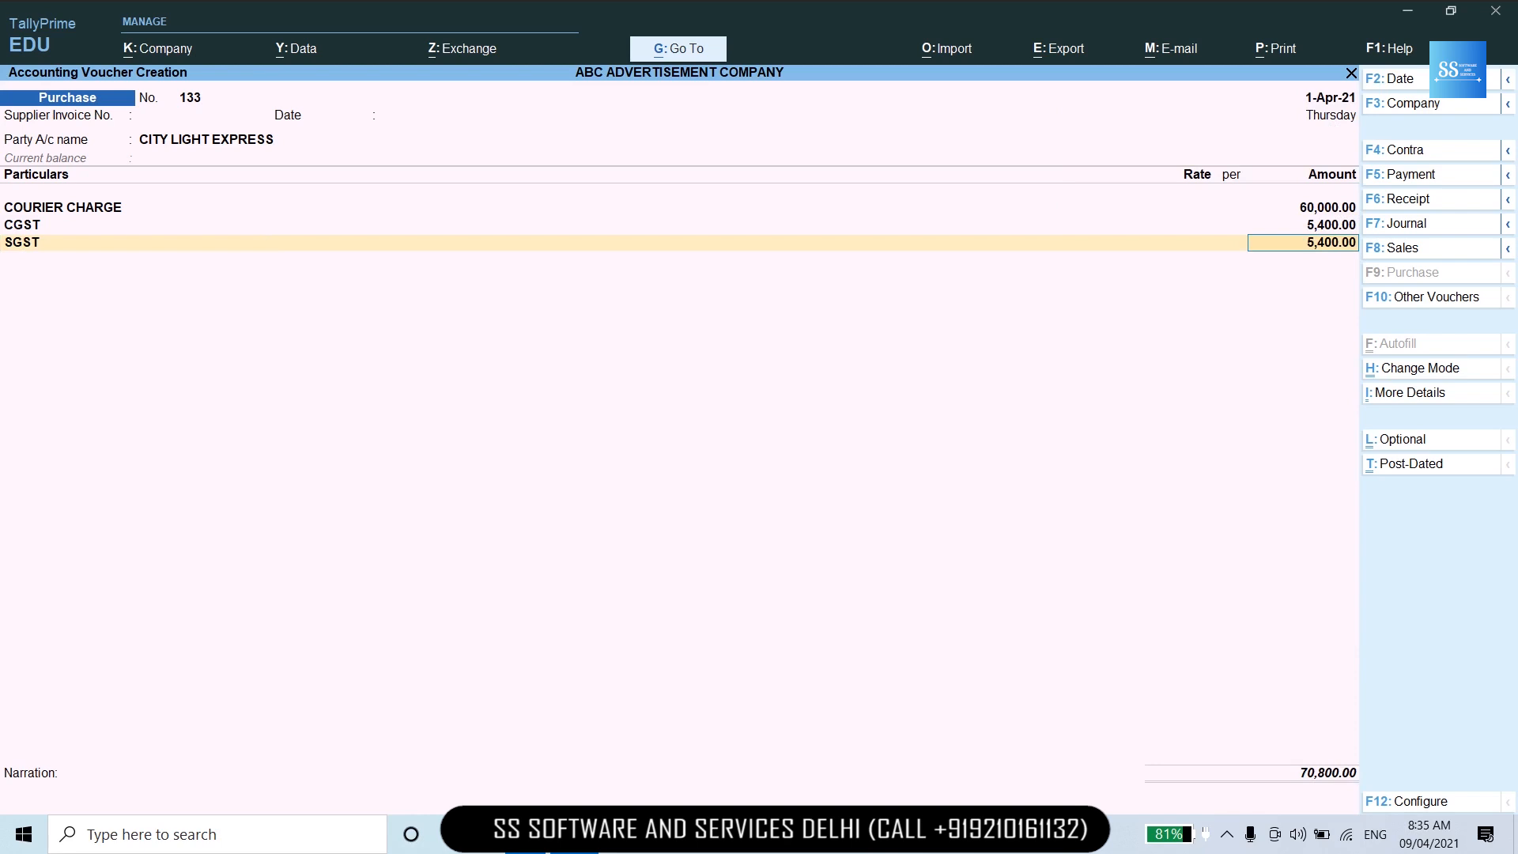
# Cross-check the invoice PDF, accept SGST 5,400, and finish the 70,800 voucher for saving.
pyautogui.hotkey('alt', 'Tab')
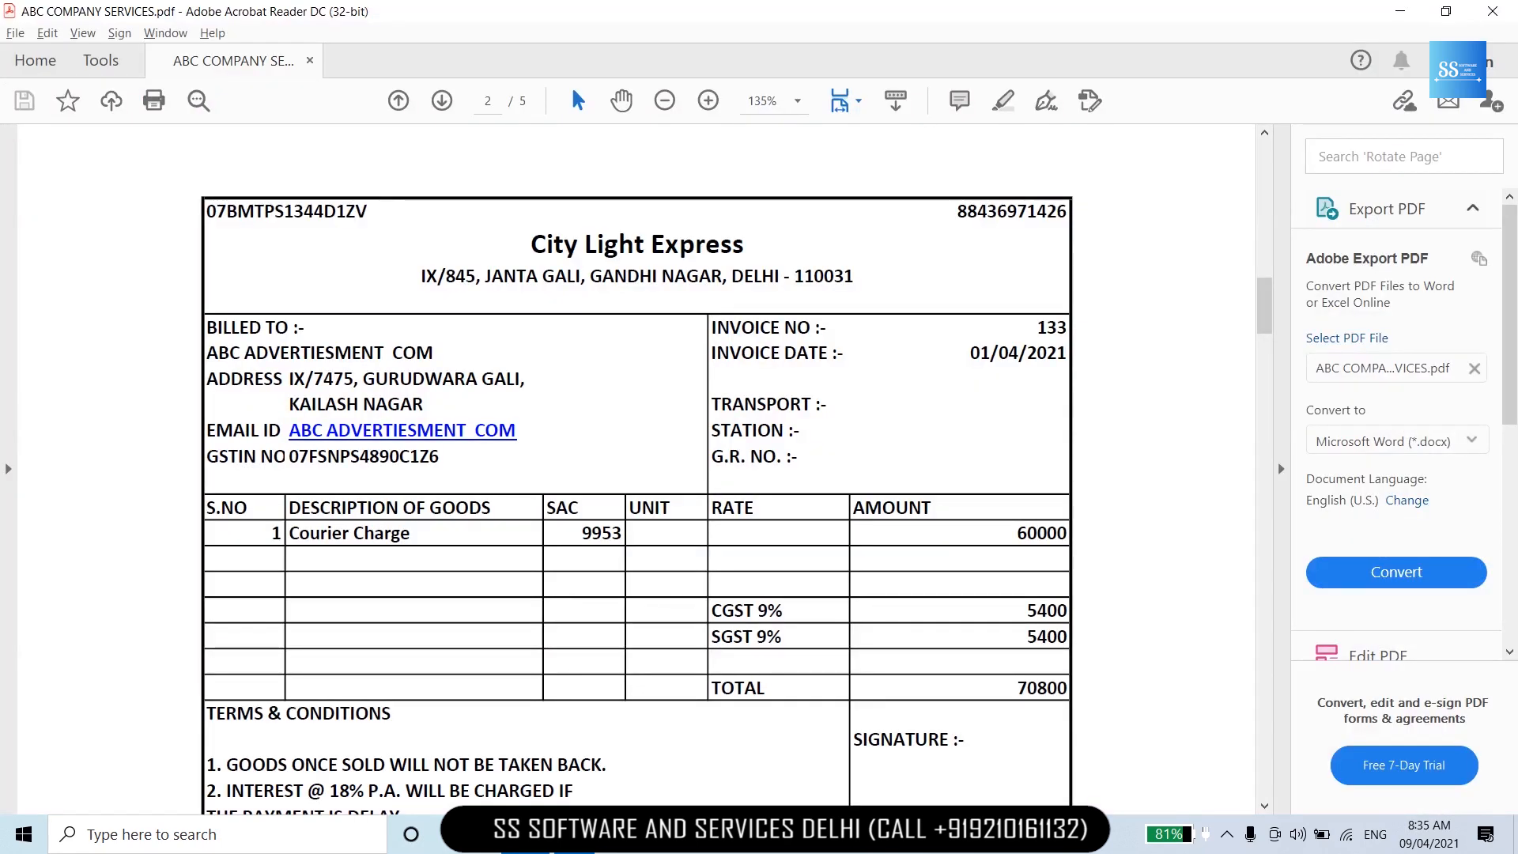
pyautogui.hotkey('alt', 'Tab')
pyautogui.press('Return')
pyautogui.press('Return')
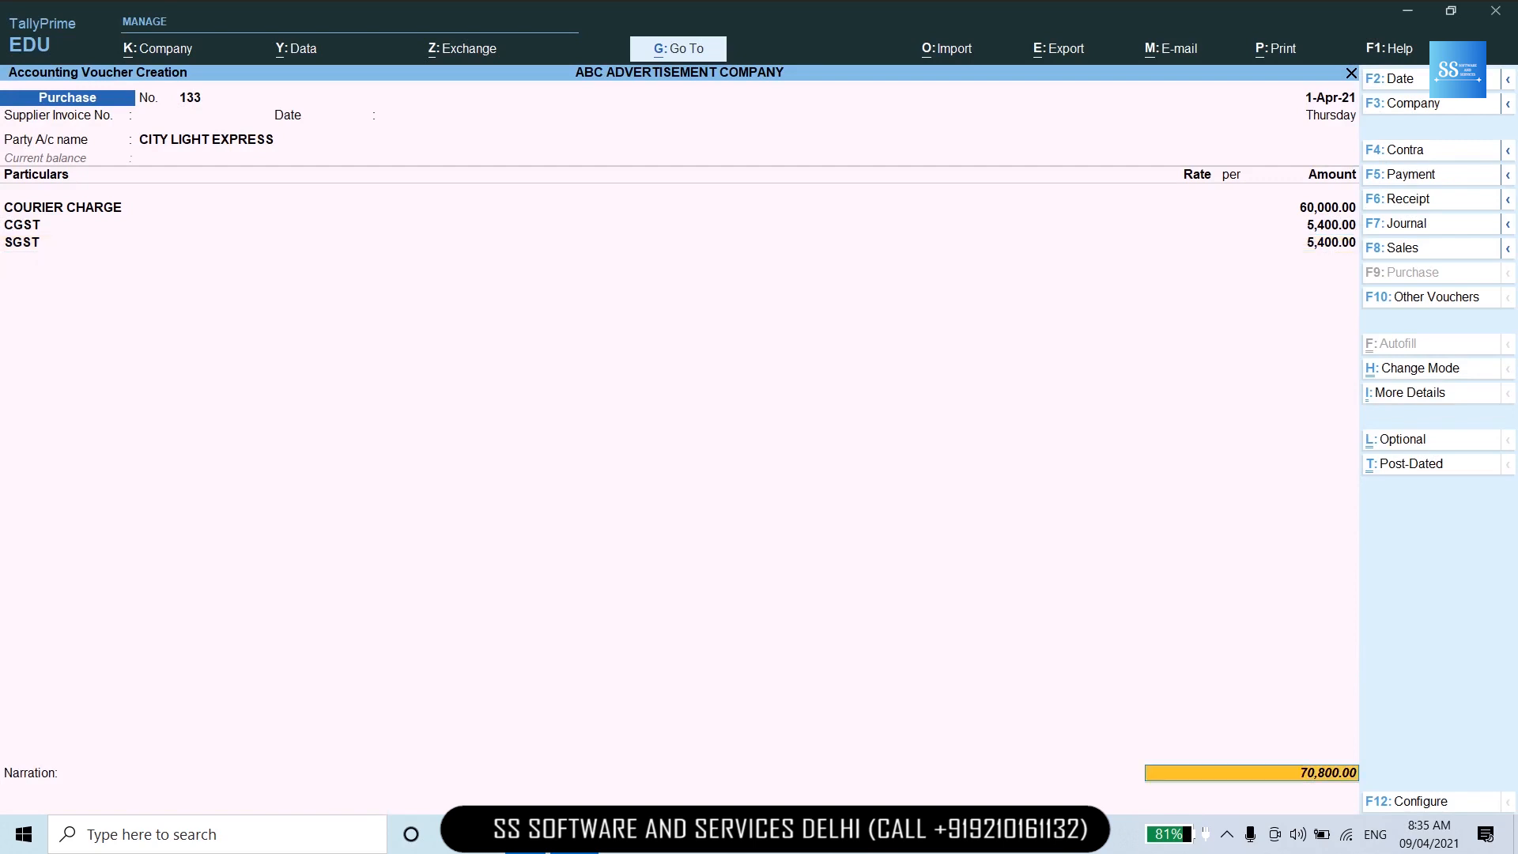
pyautogui.press('Return')
pyautogui.press('Return')
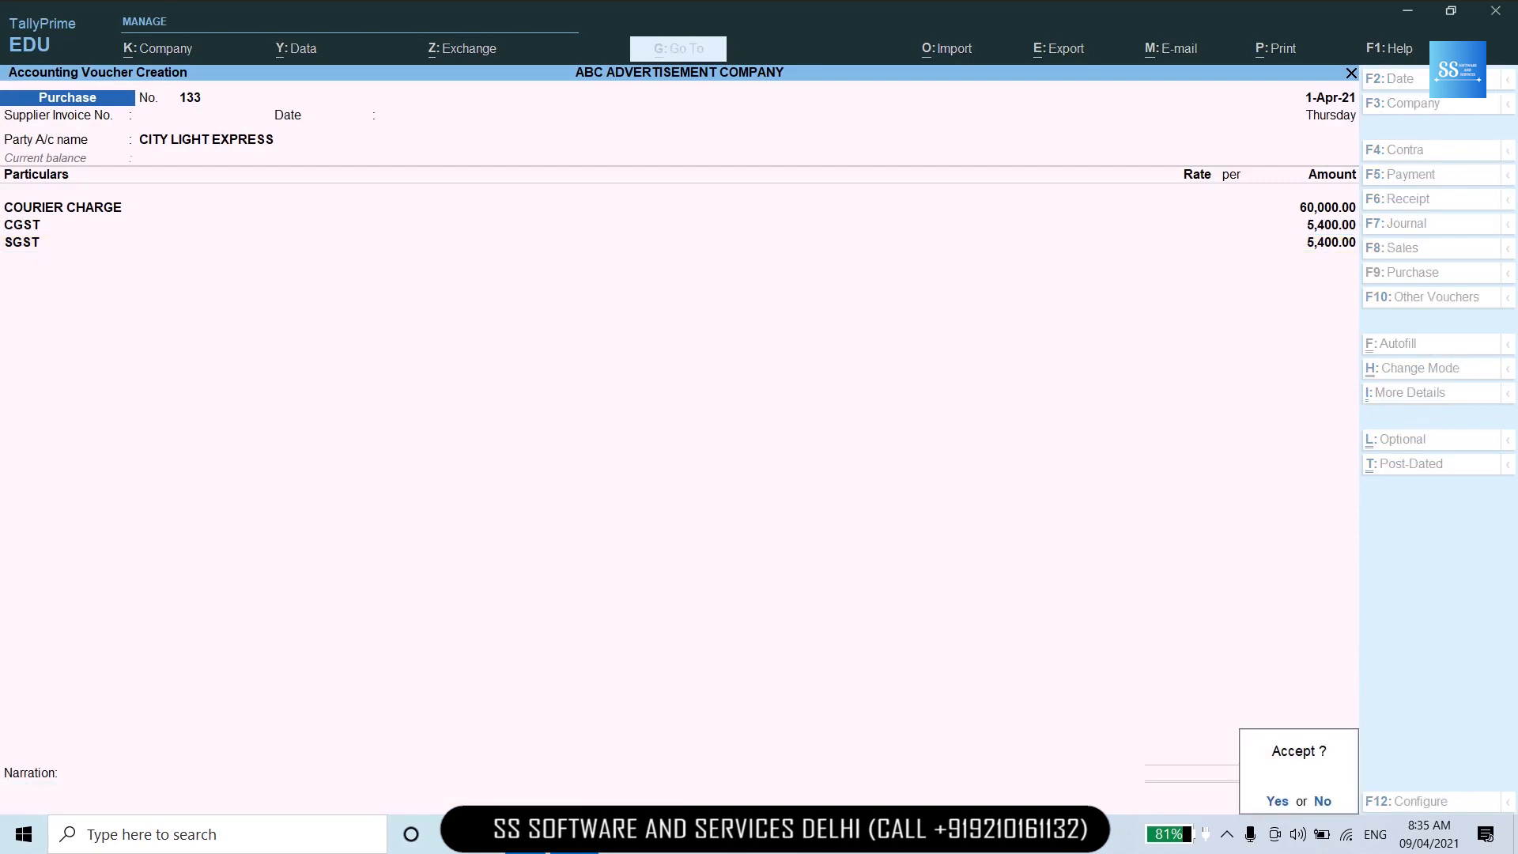
pyautogui.press('Return')
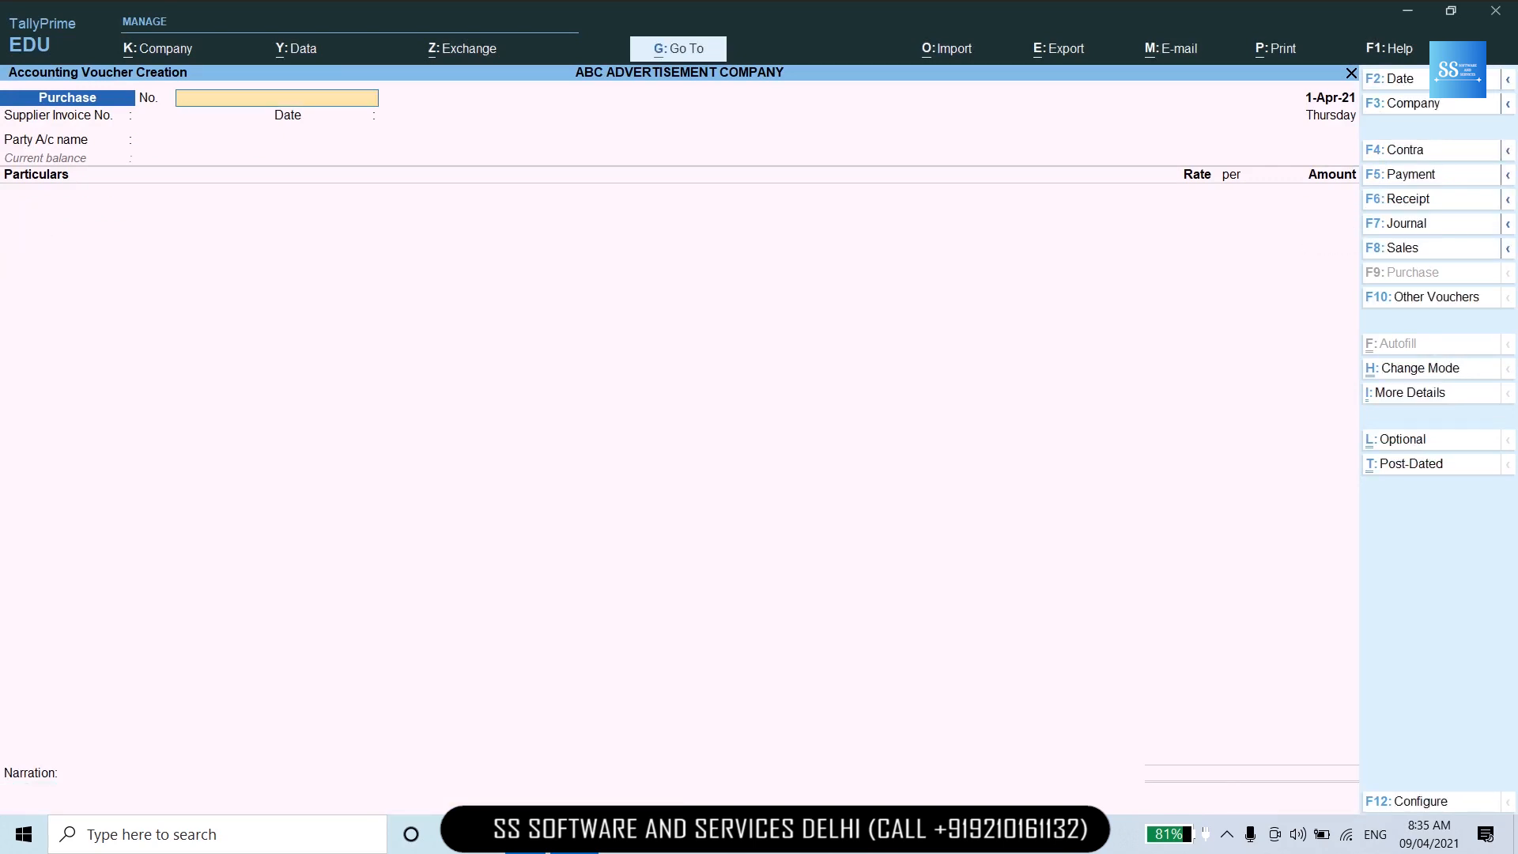
# Review the Jain & Sons Legal Company invoice 936 in the PDF.
pyautogui.hotkey('alt', 'Tab')
pyautogui.press('Right')
pyautogui.press('Down')
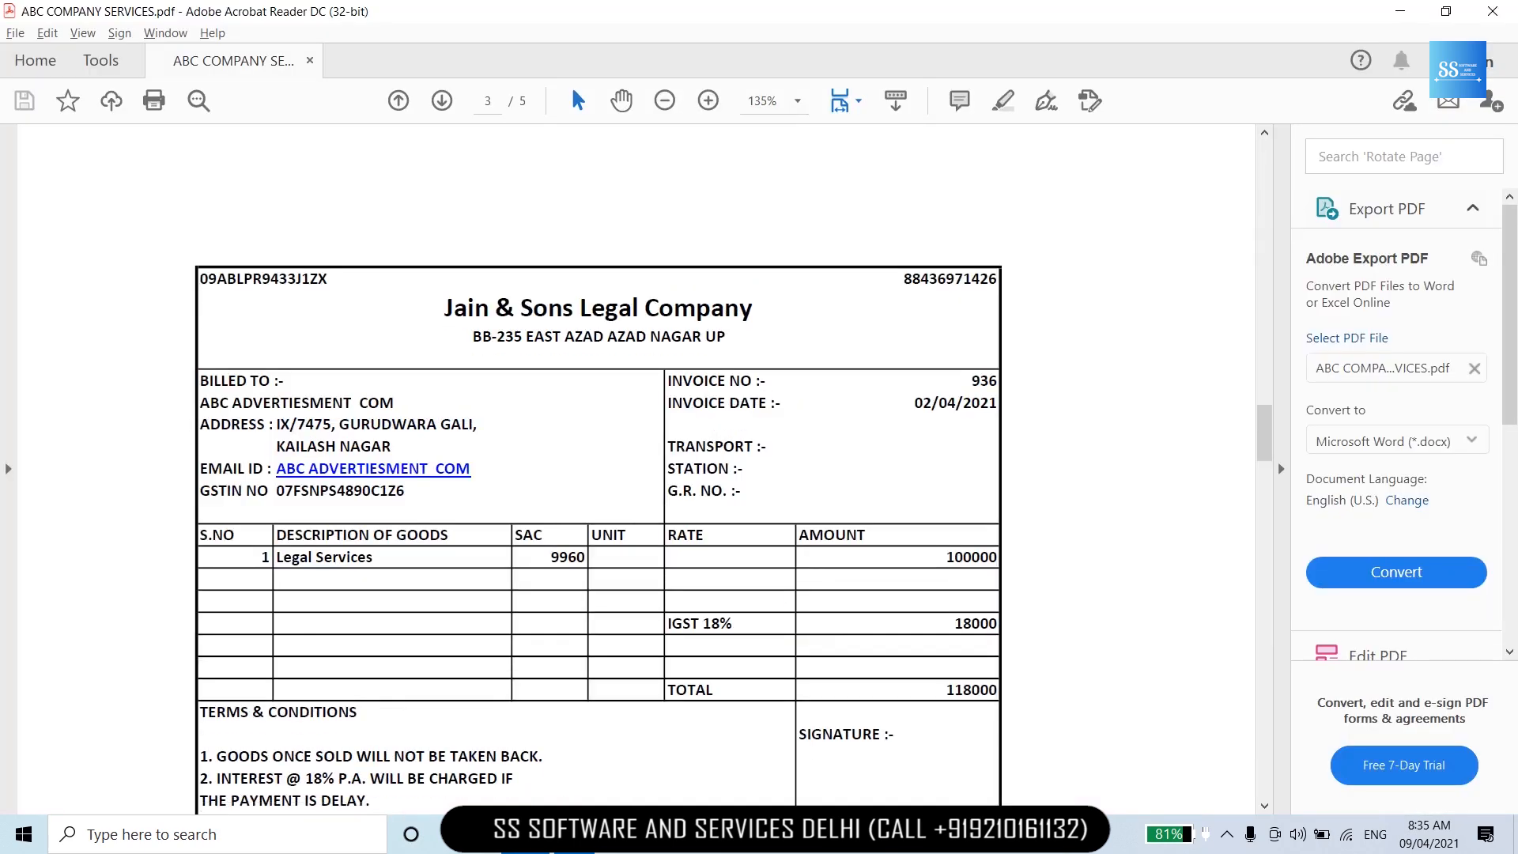
pyautogui.press('Down')
pyautogui.press('Down')
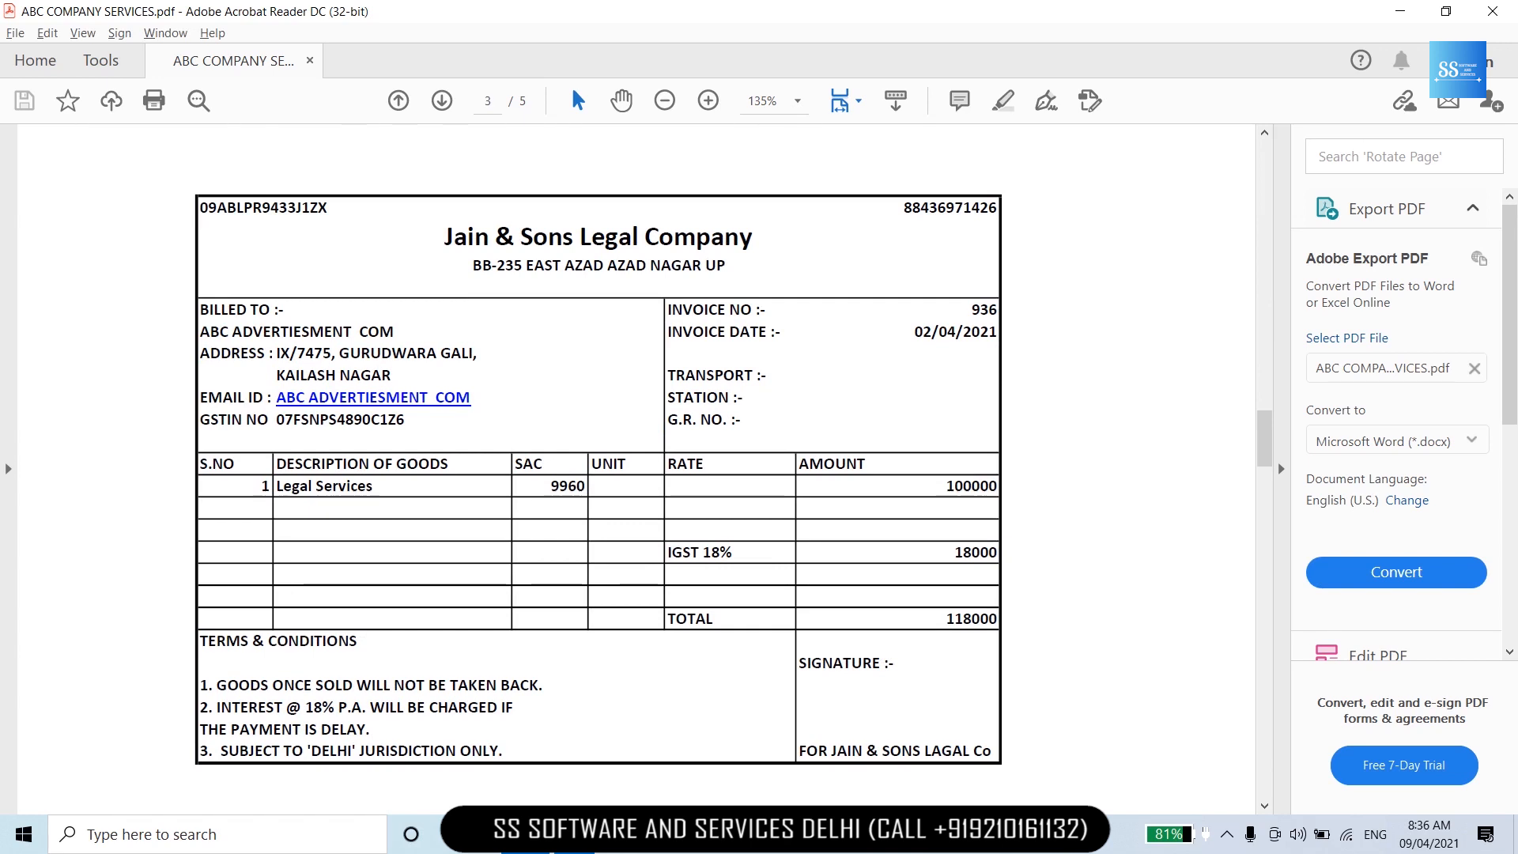
pyautogui.hotkey('alt', 'Tab')
# Set the new Purchase voucher's date to 2-Apr-21.
pyautogui.press('F2')
pyautogui.write('2-Apr-21')
pyautogui.press('Return')
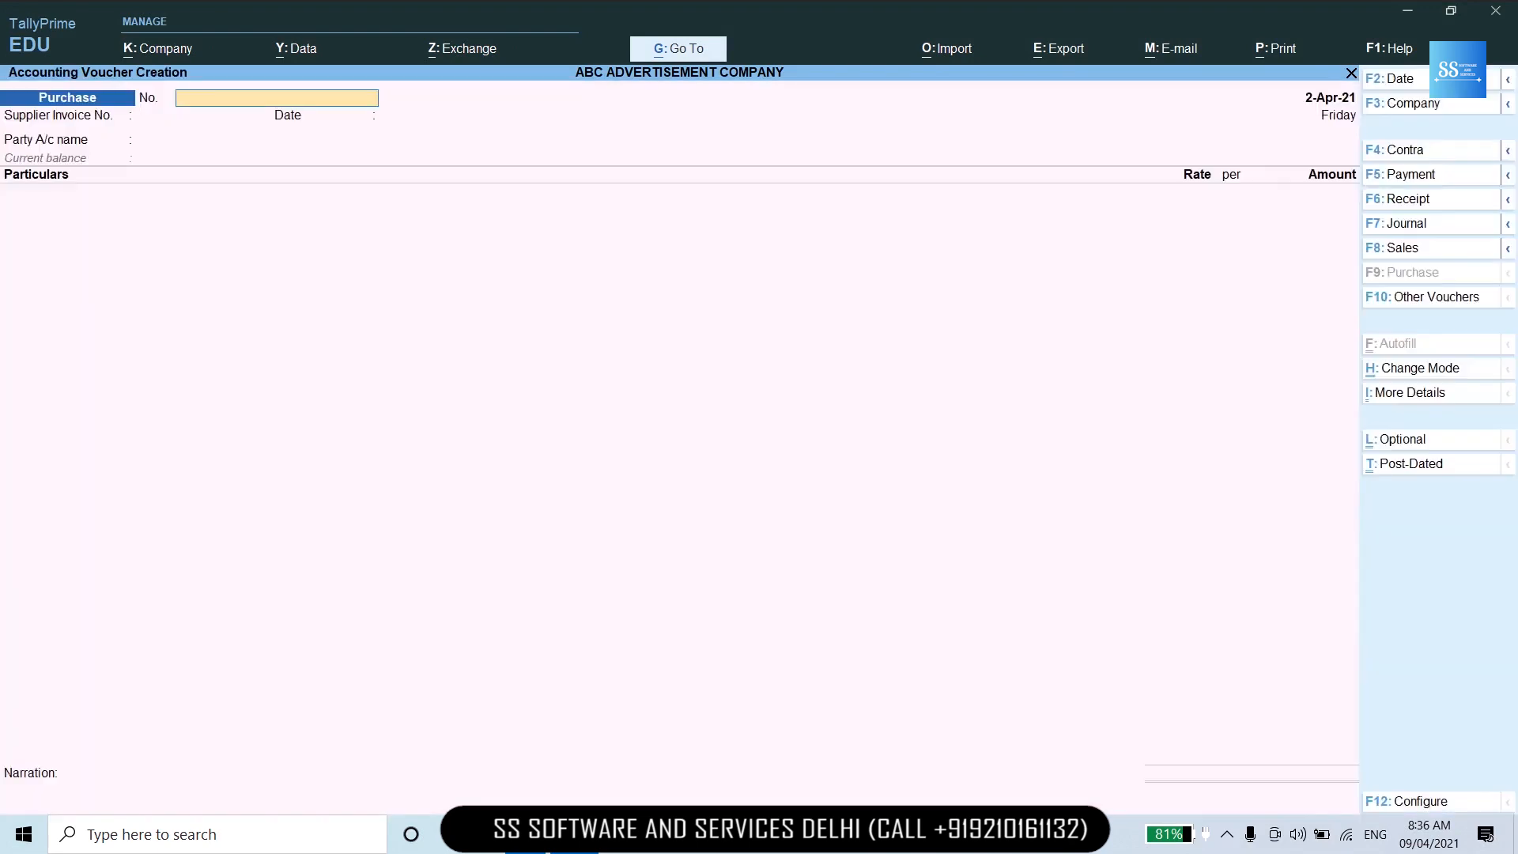
# Number the voucher 936 and choose JAIN & SONS LEGAL COMPANY as party, accepting receipt and party details.
pyautogui.write('936')
pyautogui.press('Return')
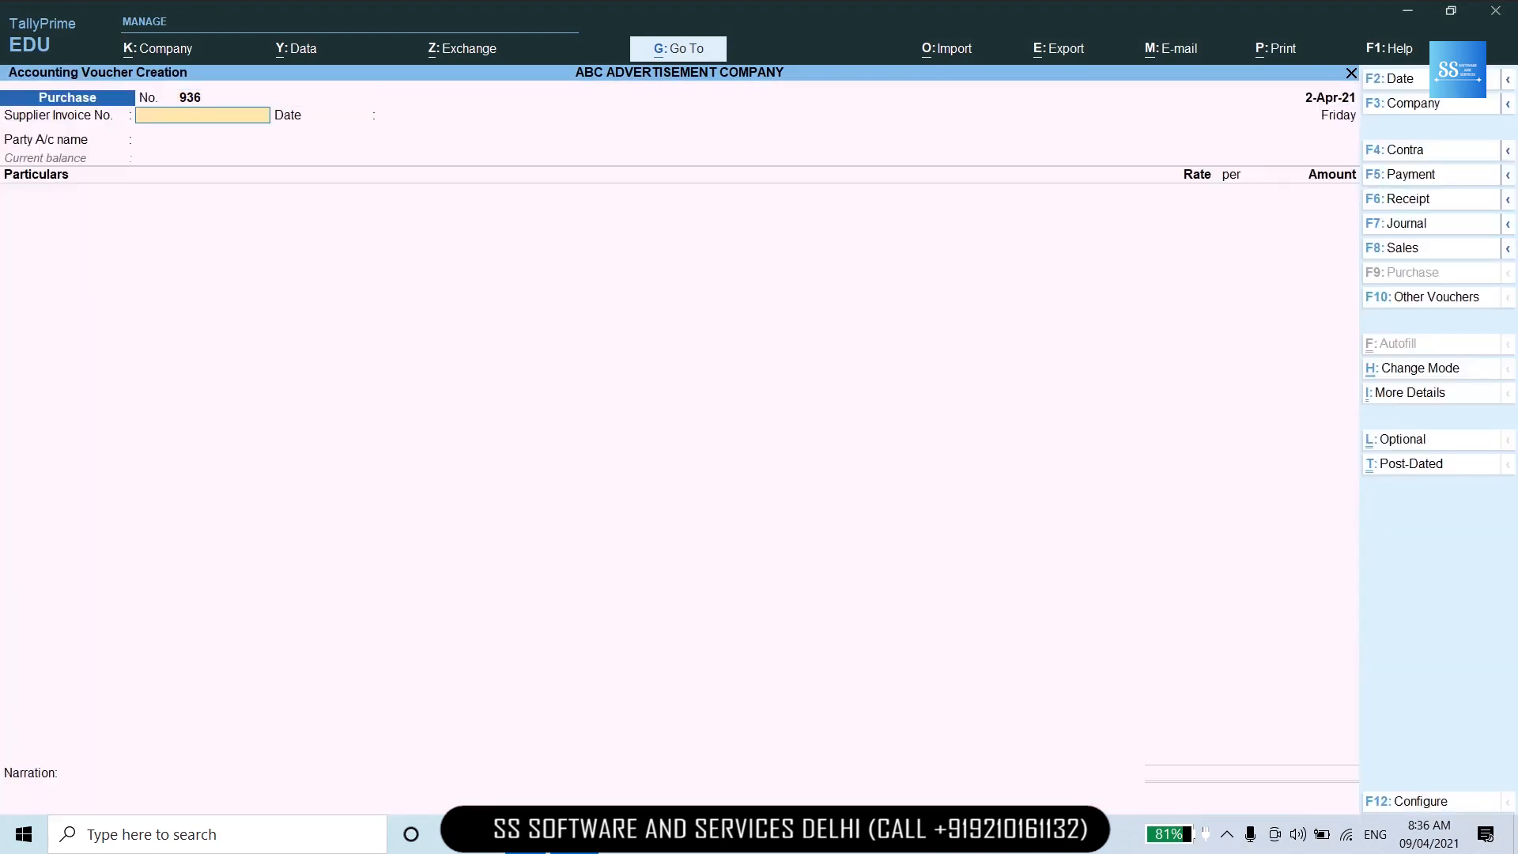
pyautogui.press('Return')
pyautogui.press('Return')
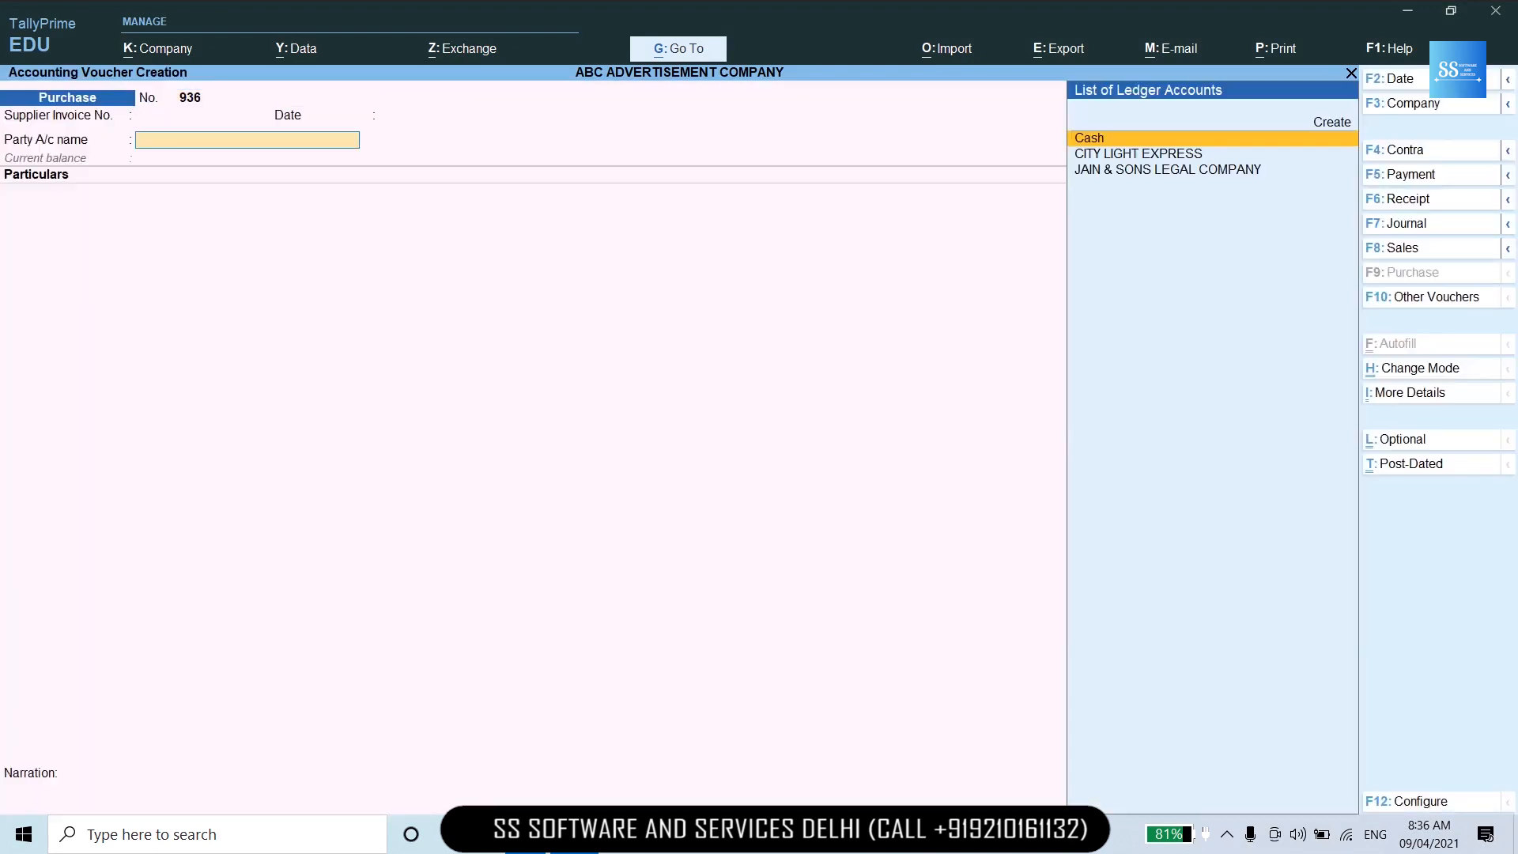
pyautogui.write('J')
pyautogui.press('Return')
pyautogui.press('Return')
pyautogui.press('Return')
pyautogui.press('Return')
pyautogui.press('Return')
pyautogui.press('Return')
pyautogui.press('Return')
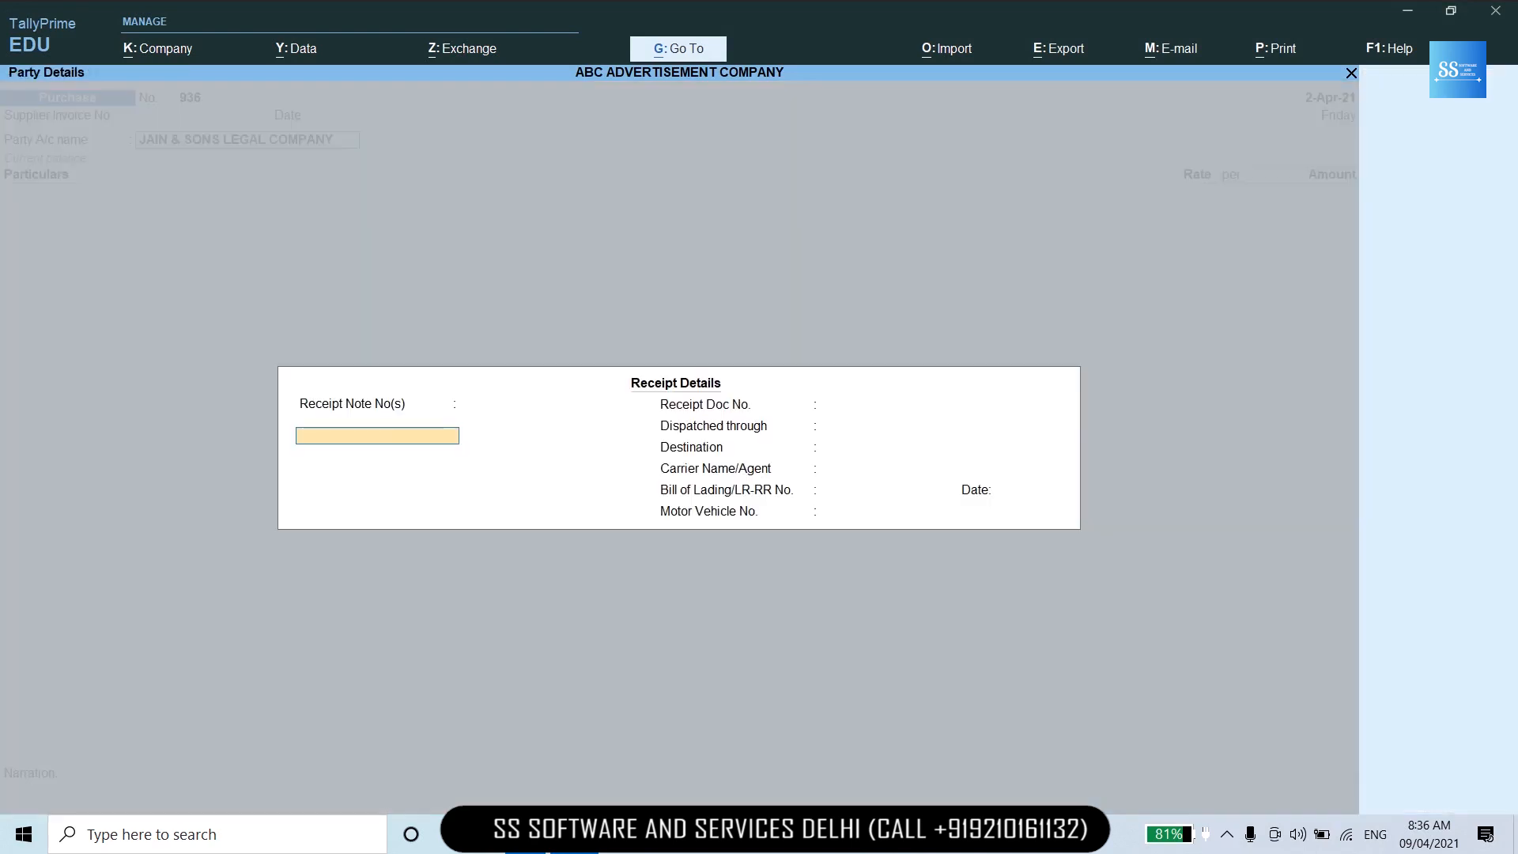
pyautogui.press('Return')
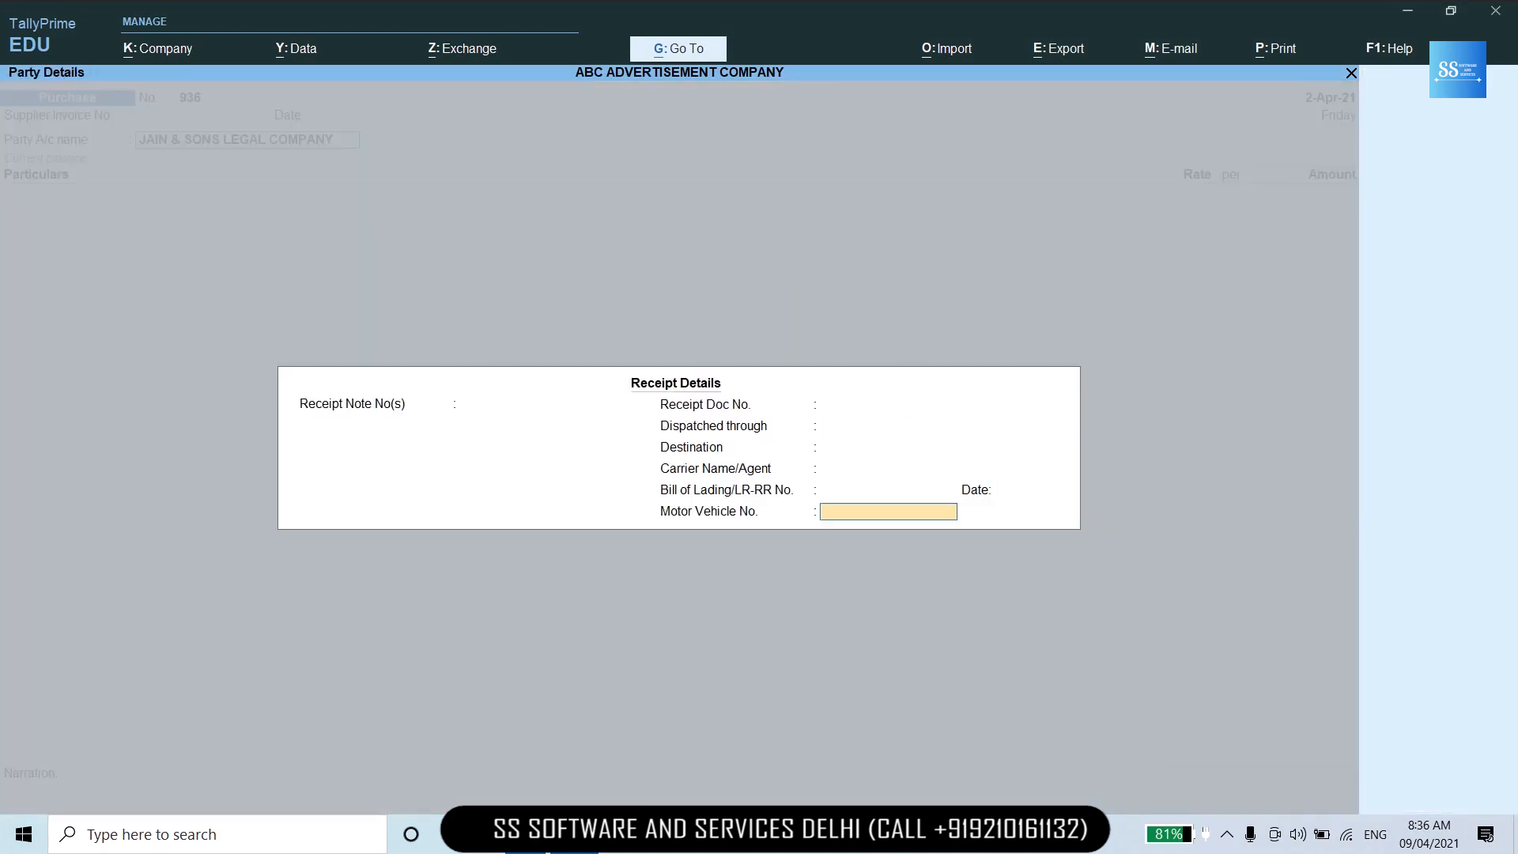
pyautogui.press('Return')
pyautogui.press('Return')
pyautogui.press('Return')
pyautogui.press('Return')
pyautogui.press('Return')
pyautogui.press('Return')
pyautogui.press('Return')
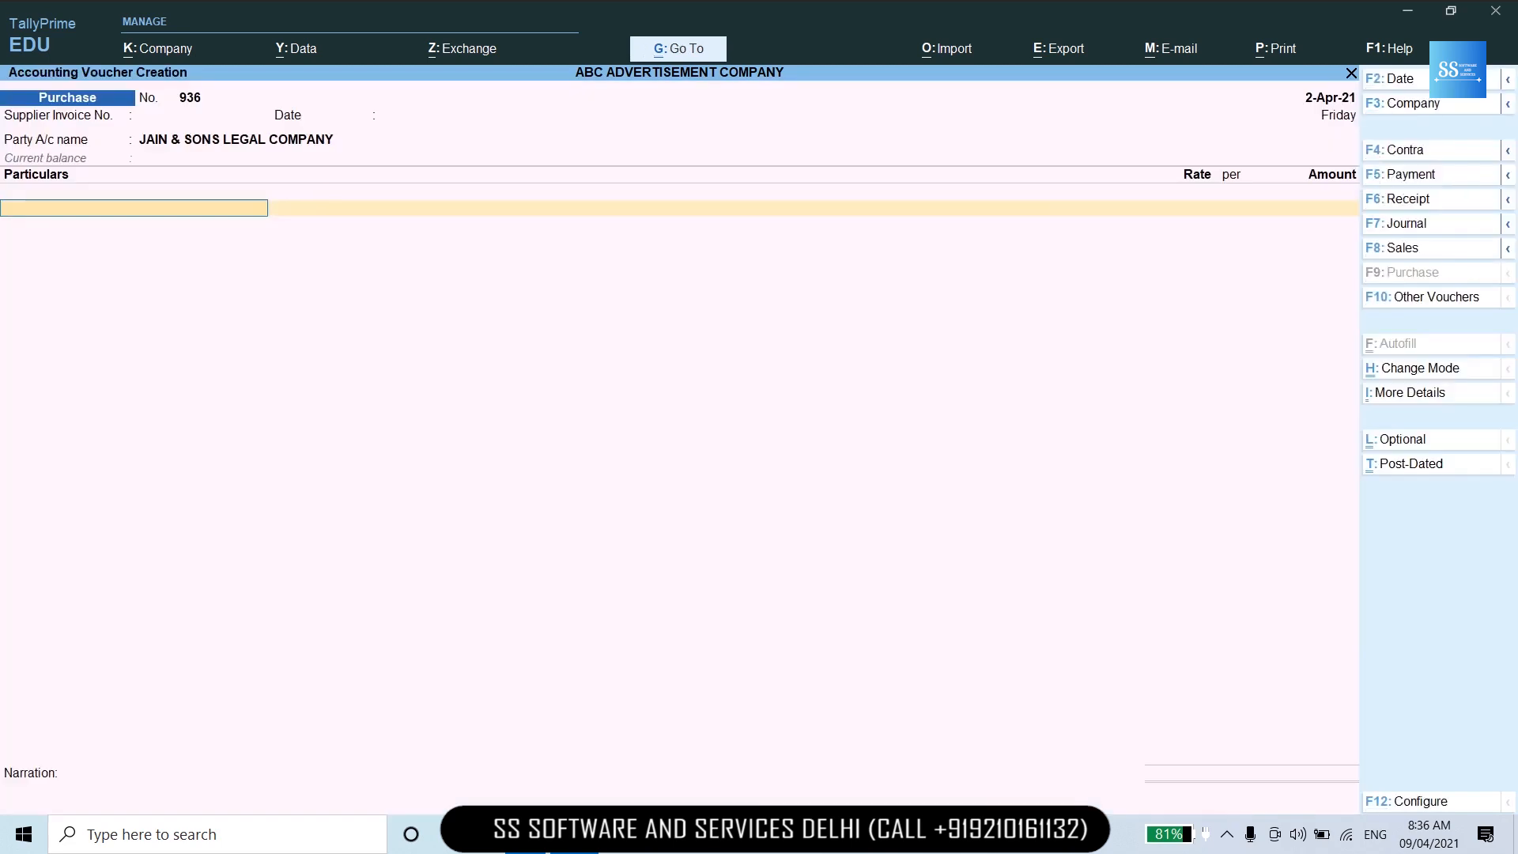
pyautogui.write('L')
# Enter LEGAL SERVICES 18% for 1,00,000 with IGST 18,000 and save the voucher.
pyautogui.press('Return')
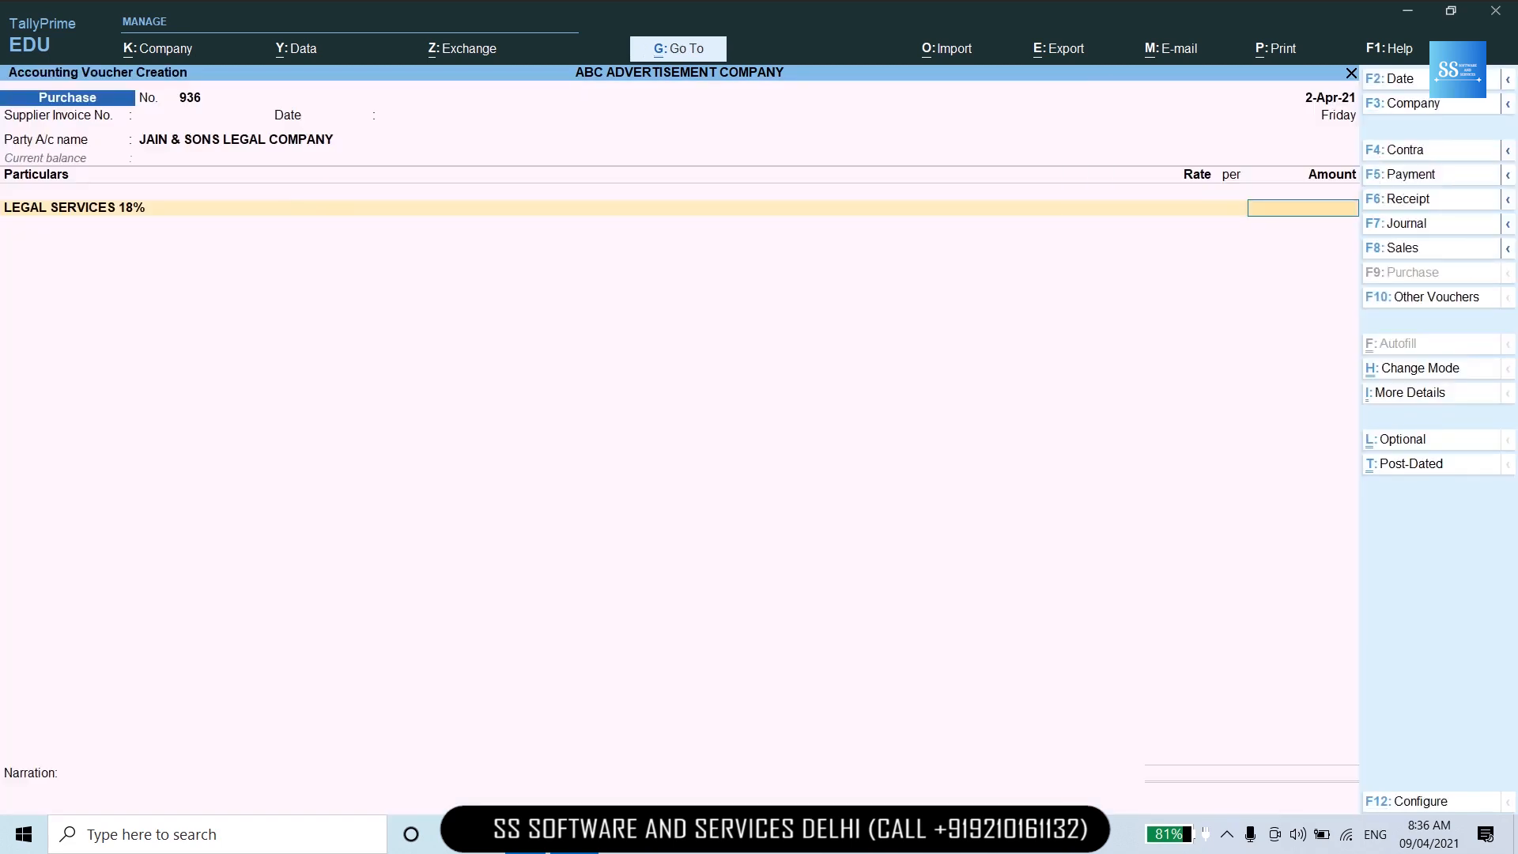
pyautogui.write('1,00,000')
pyautogui.press('Return')
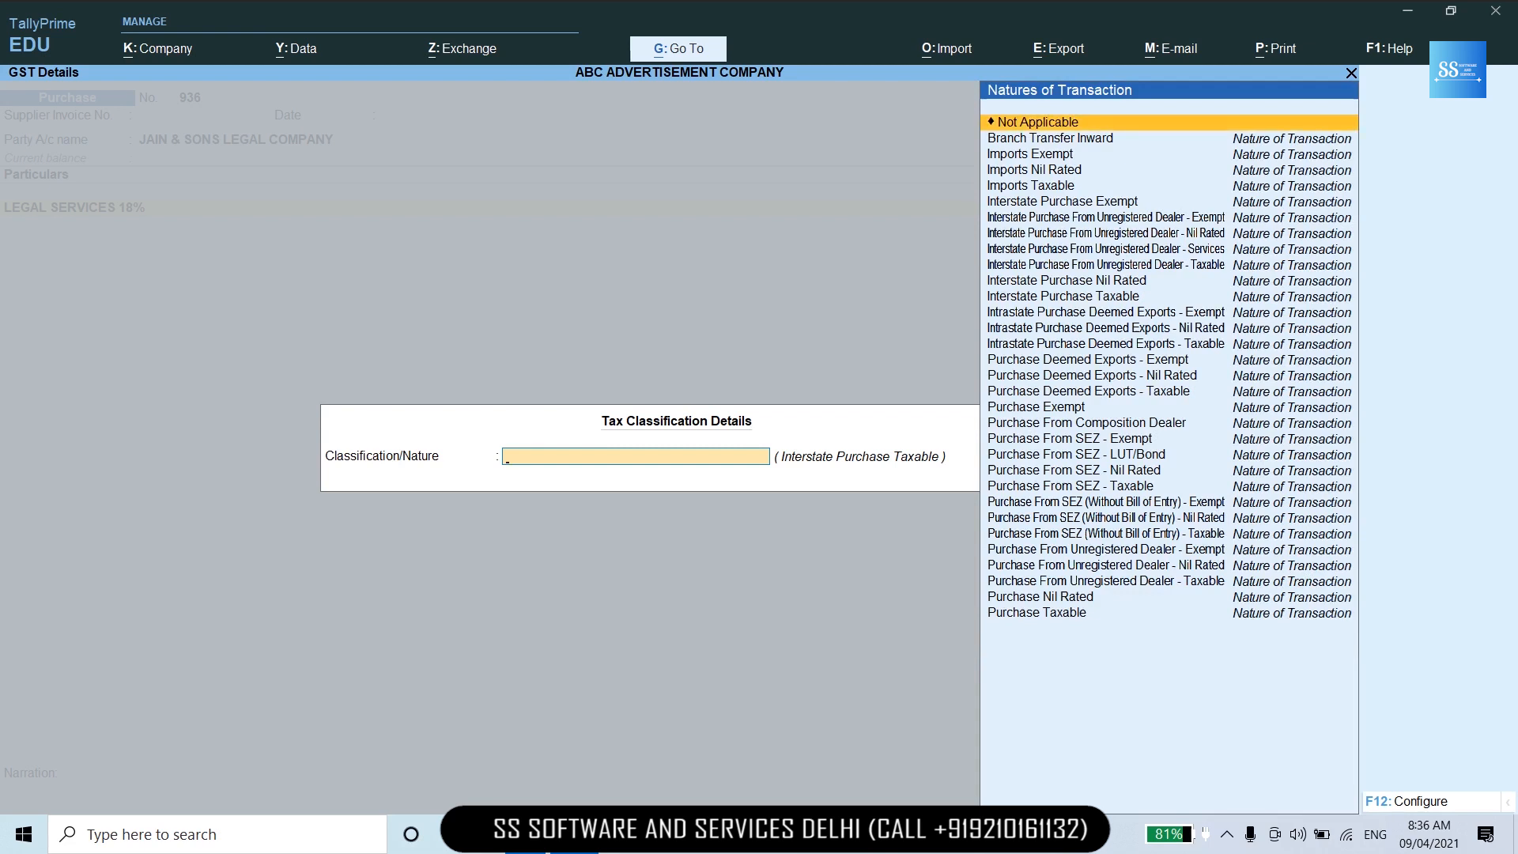
pyautogui.press('Escape')
pyautogui.press('y')
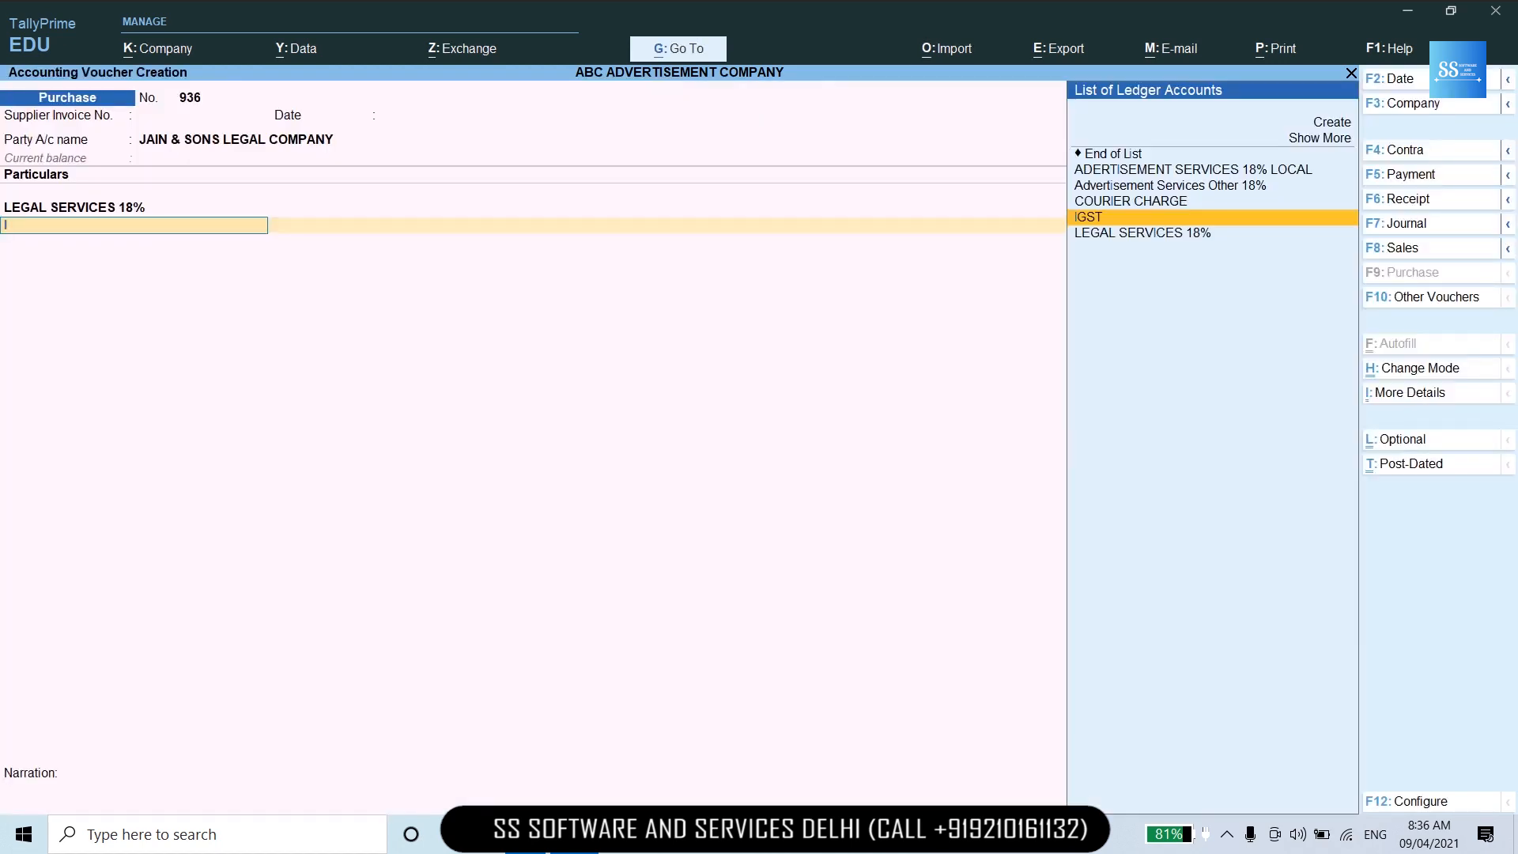
pyautogui.press('Return')
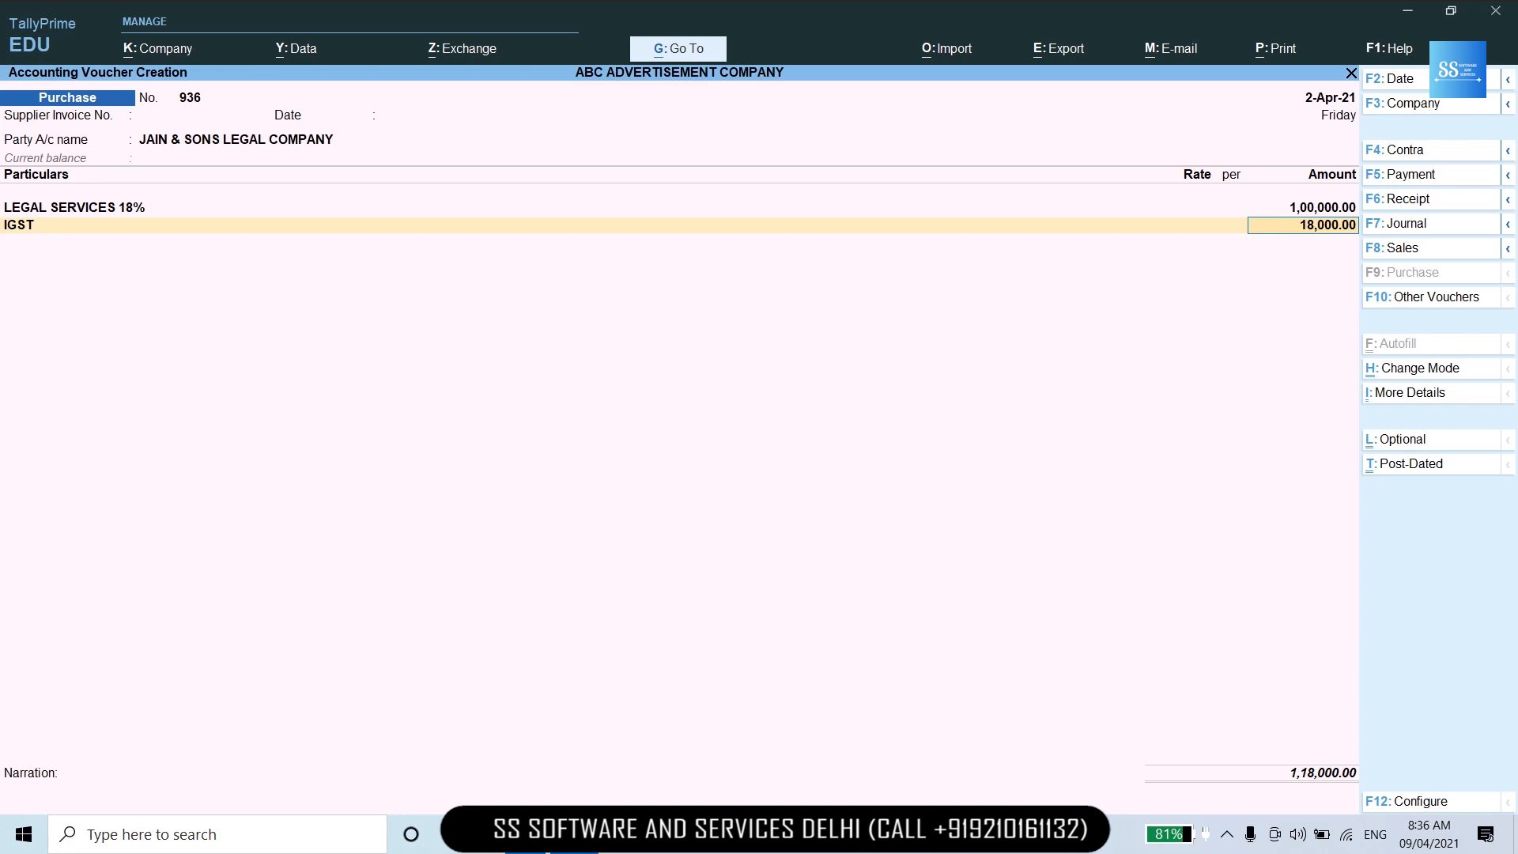
pyautogui.press('ctrl')
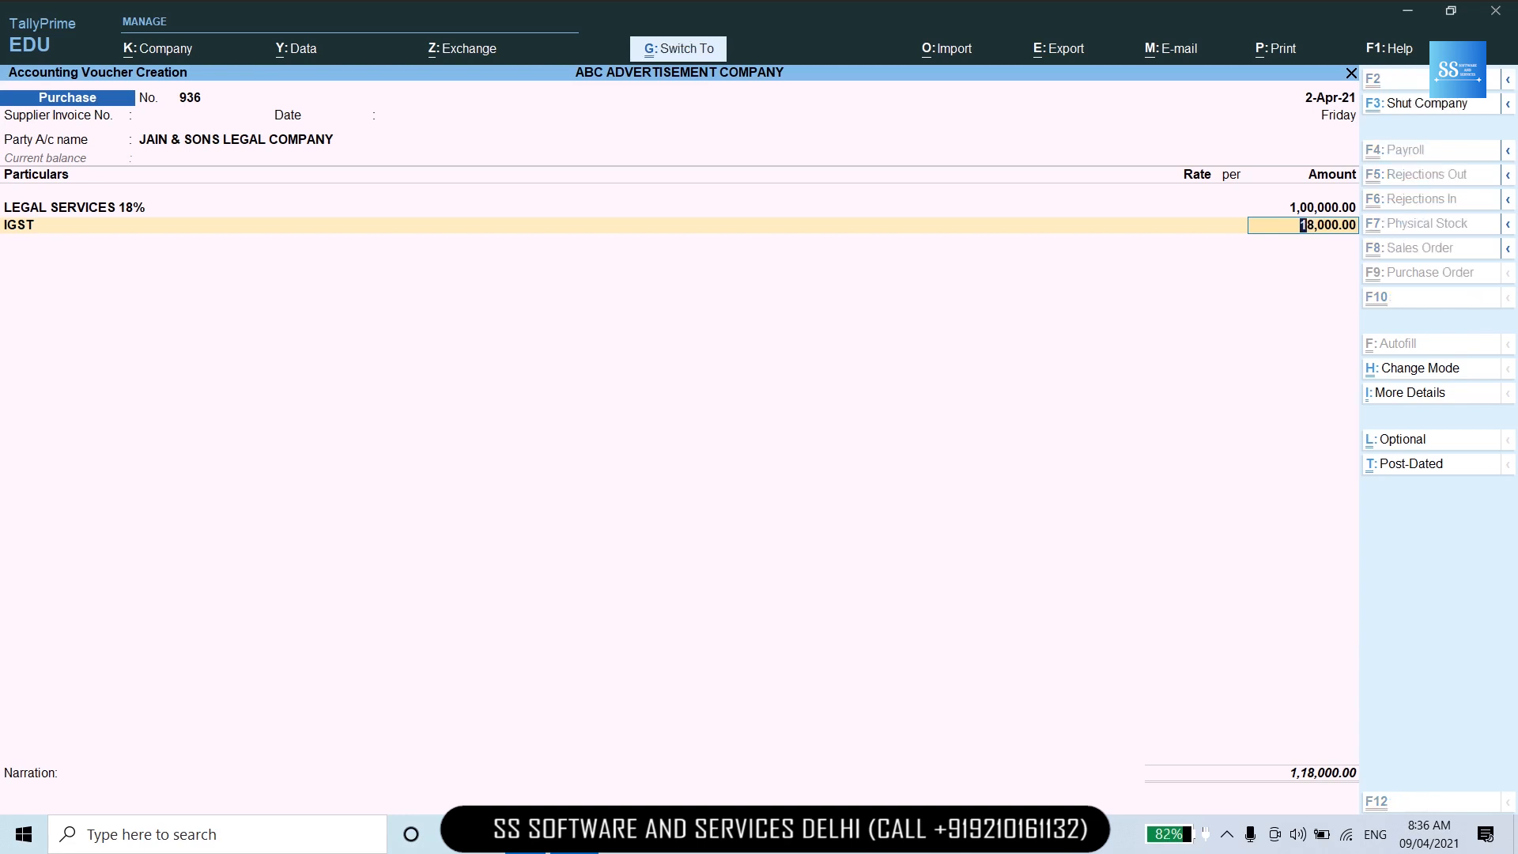
pyautogui.hotkey('ctrl', 'a')
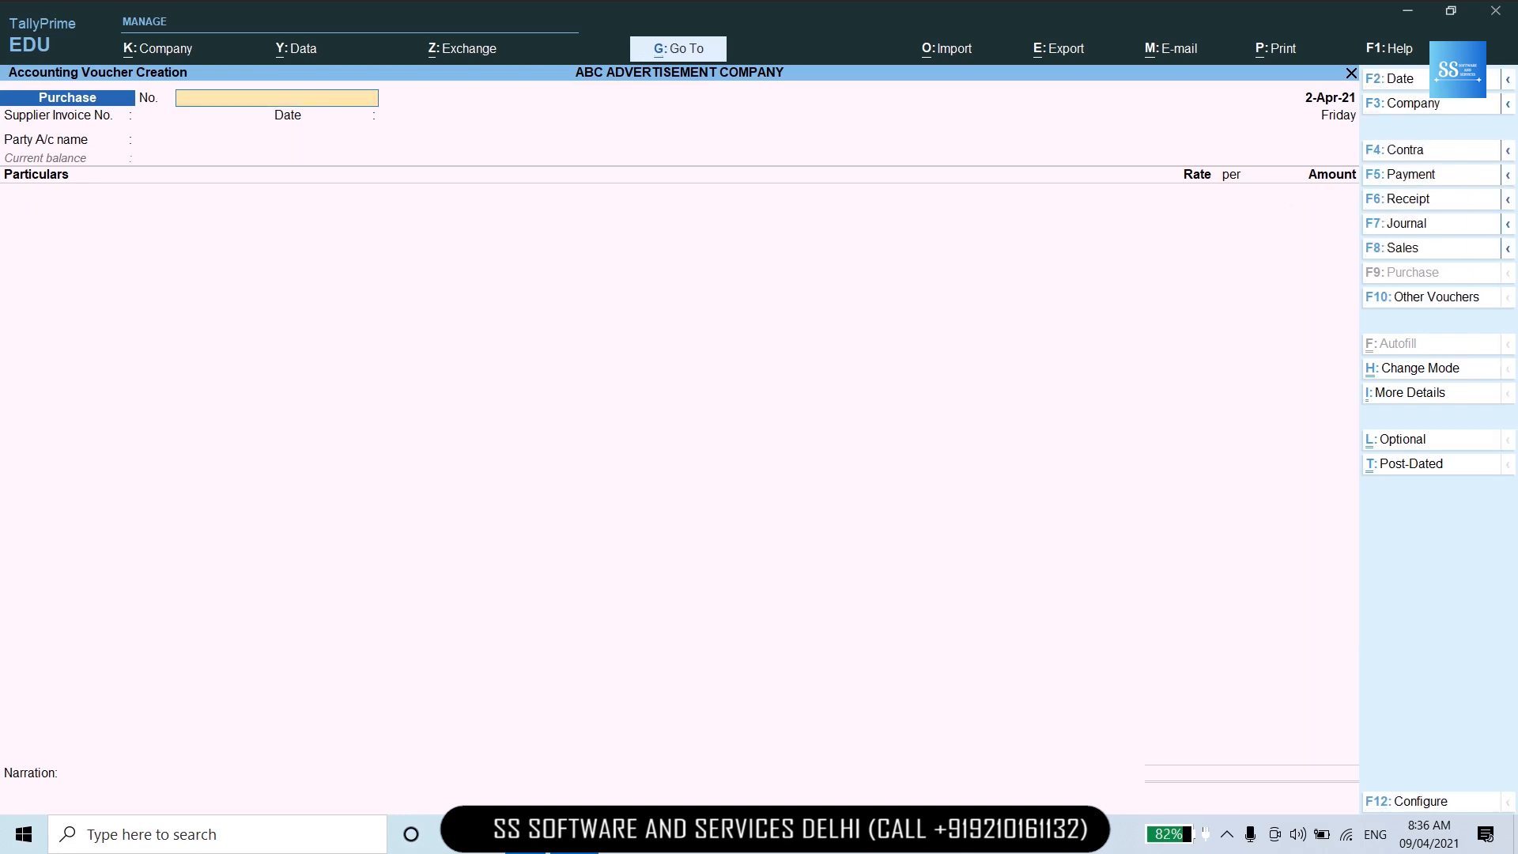
pyautogui.hotkey('alt', 'Tab')
pyautogui.press('pagedown')
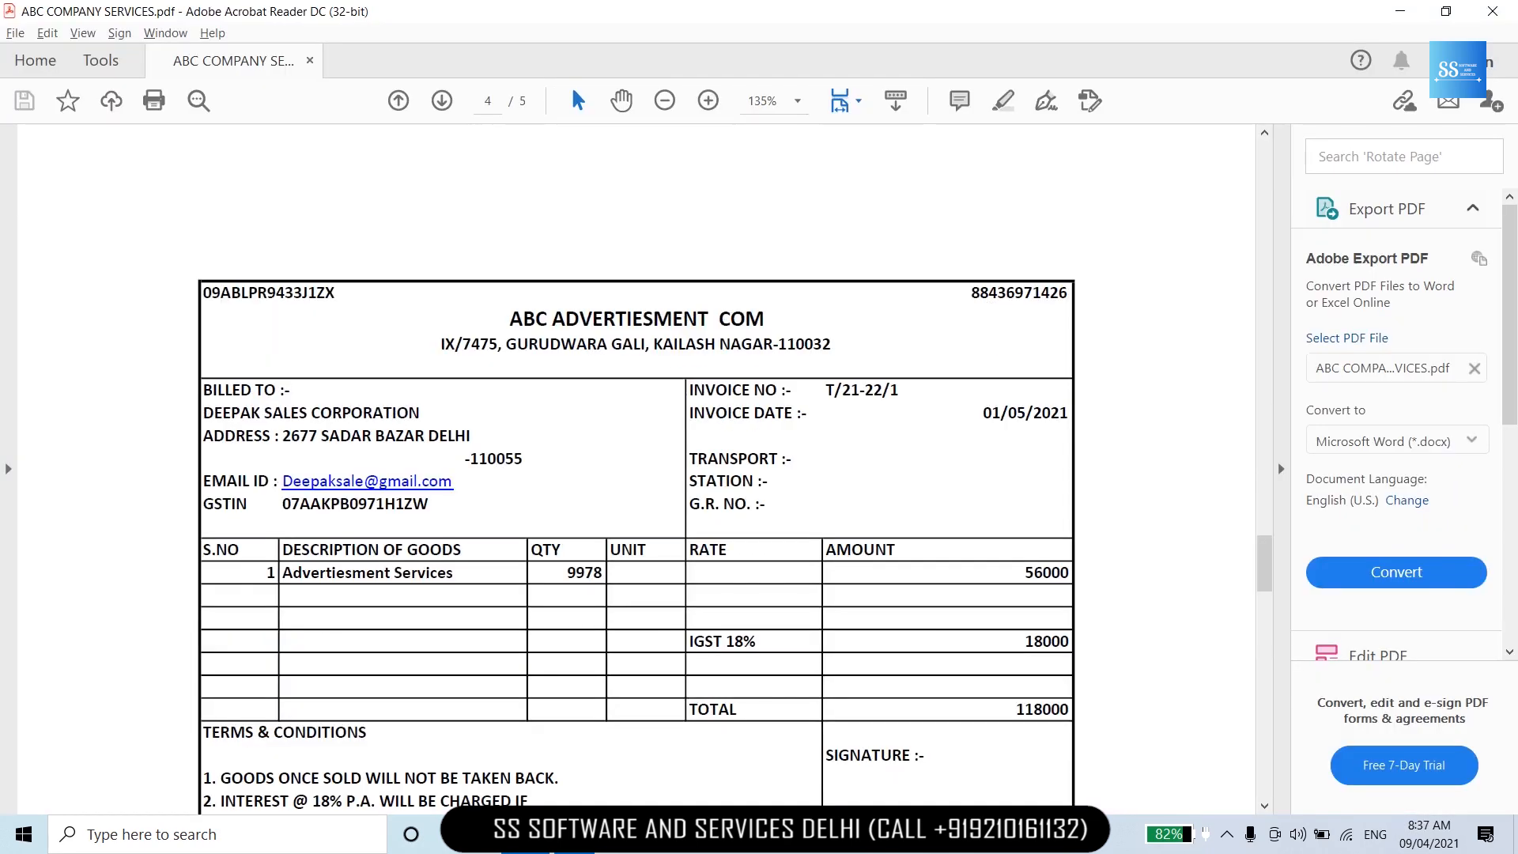
pyautogui.scroll(-2, 636, 468)
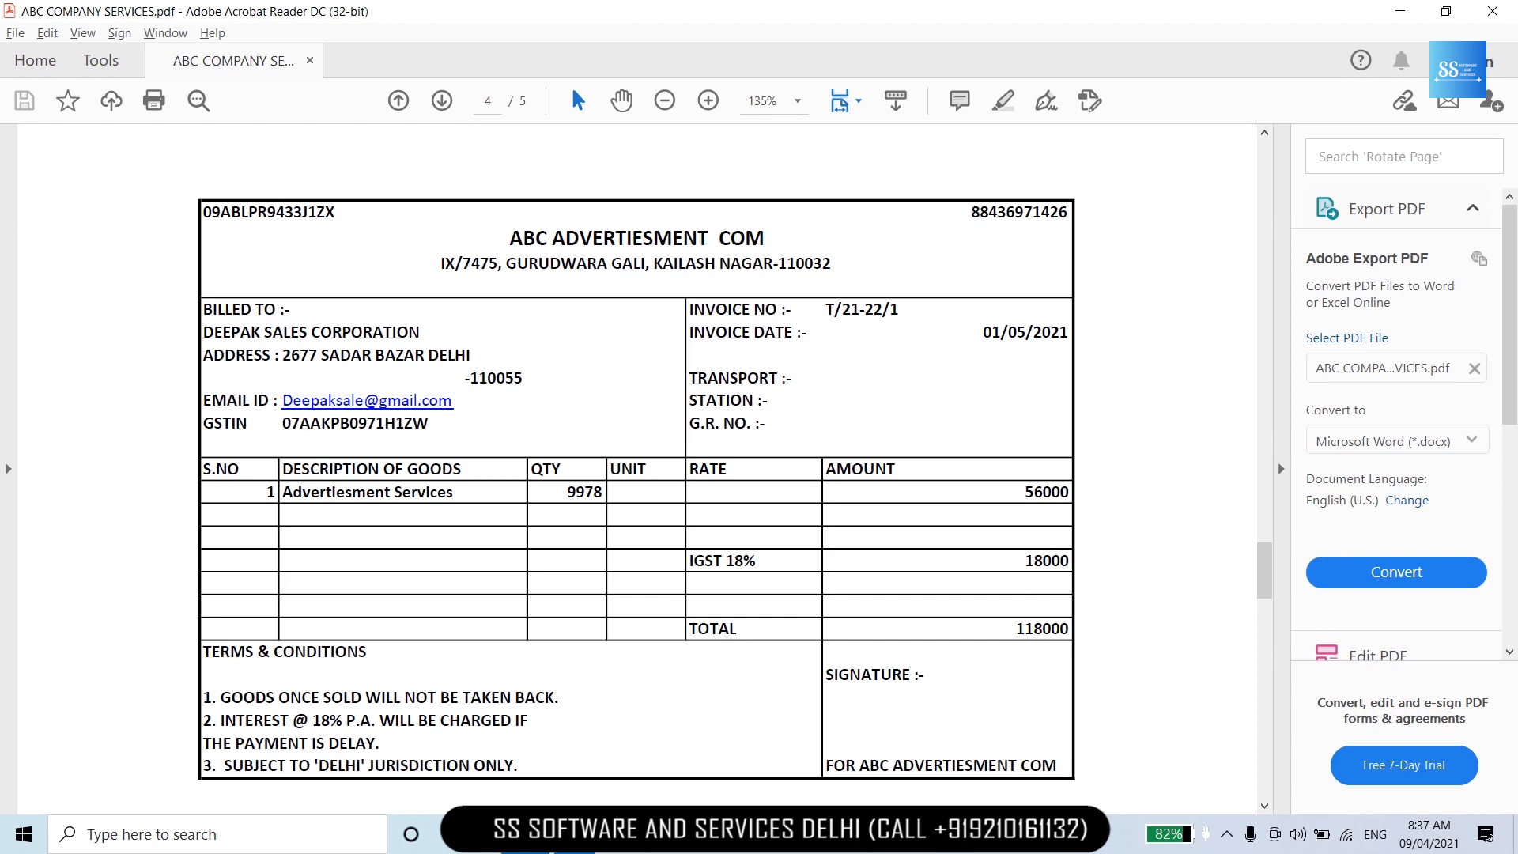
pyautogui.hotkey('alt', 'Tab')
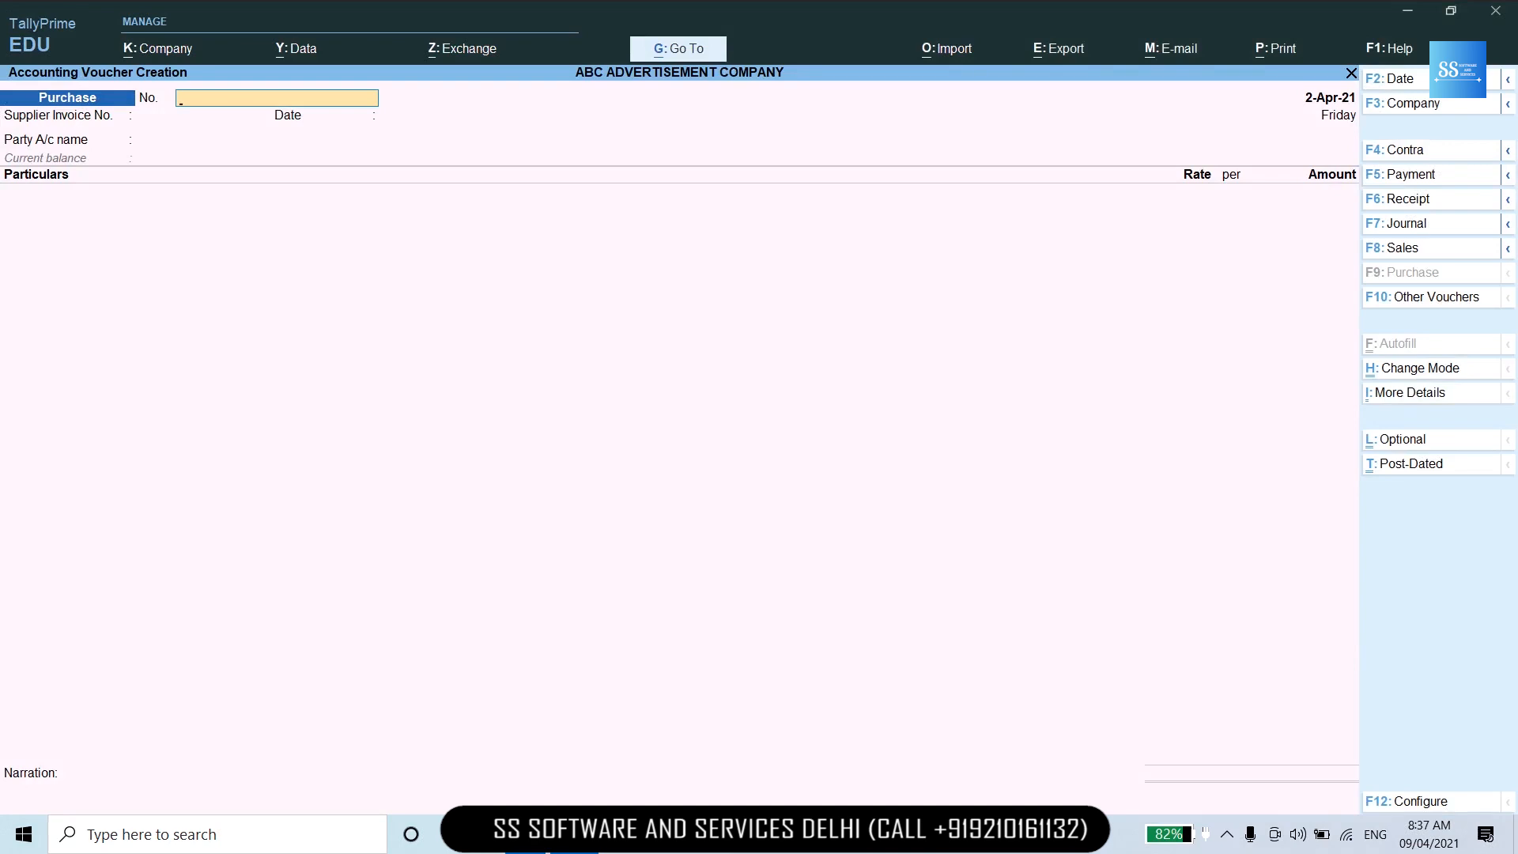
# Go to Alter > Voucher Type and open the Sales voucher type for alteration.
pyautogui.press('F8')
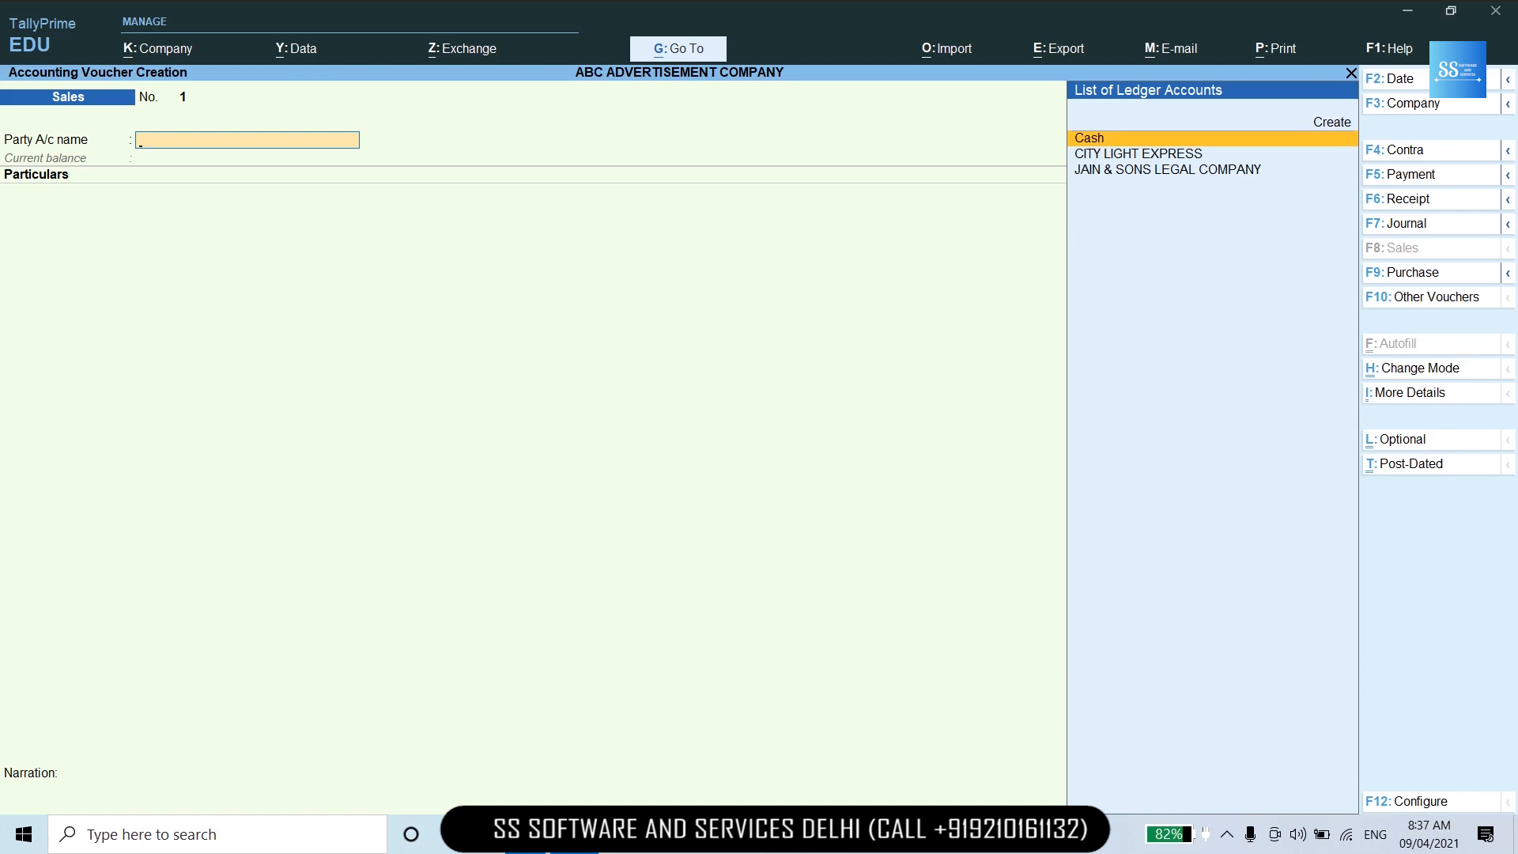
pyautogui.press('Escape')
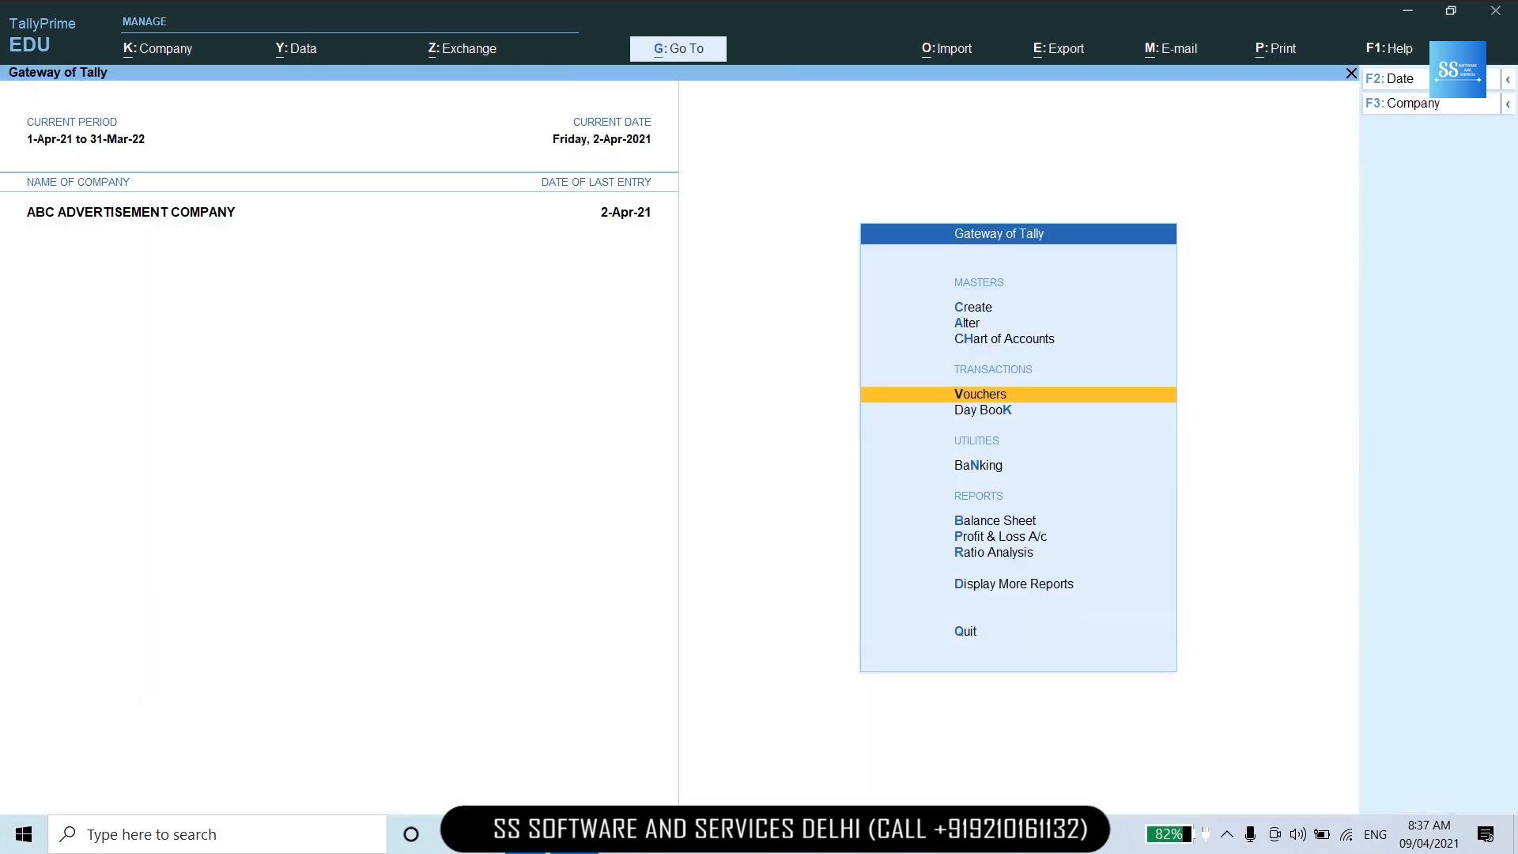
pyautogui.press('Up')
pyautogui.press('Up')
pyautogui.press('Return')
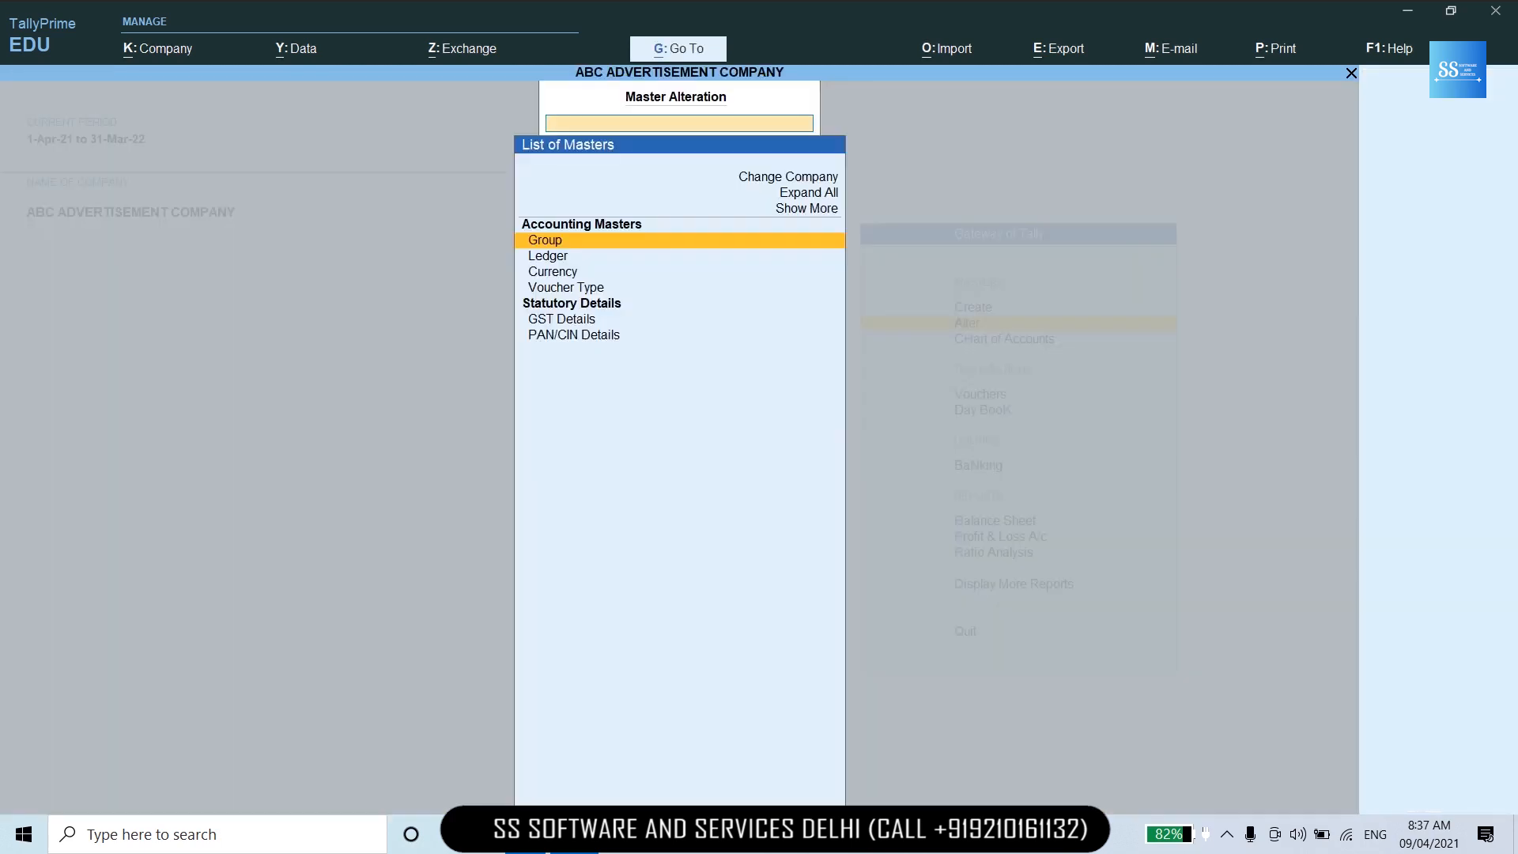
pyautogui.press('Down')
pyautogui.press('Down')
pyautogui.press('Down')
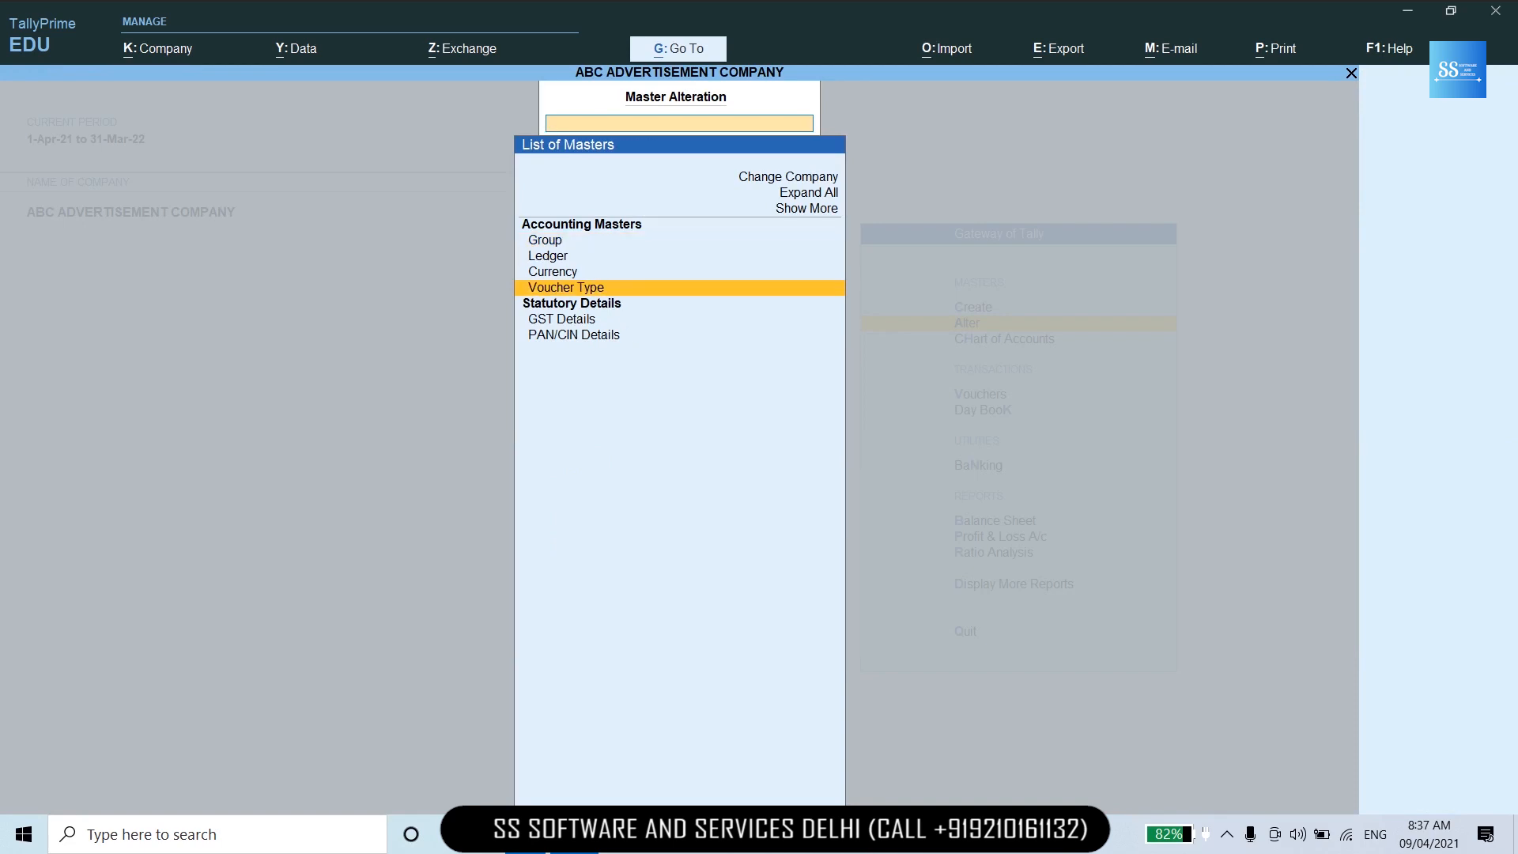
pyautogui.press('Return')
pyautogui.press('Down')
pyautogui.press('Down')
pyautogui.press('Down')
pyautogui.press('Down')
pyautogui.press('Down')
pyautogui.press('Down')
pyautogui.press('Down')
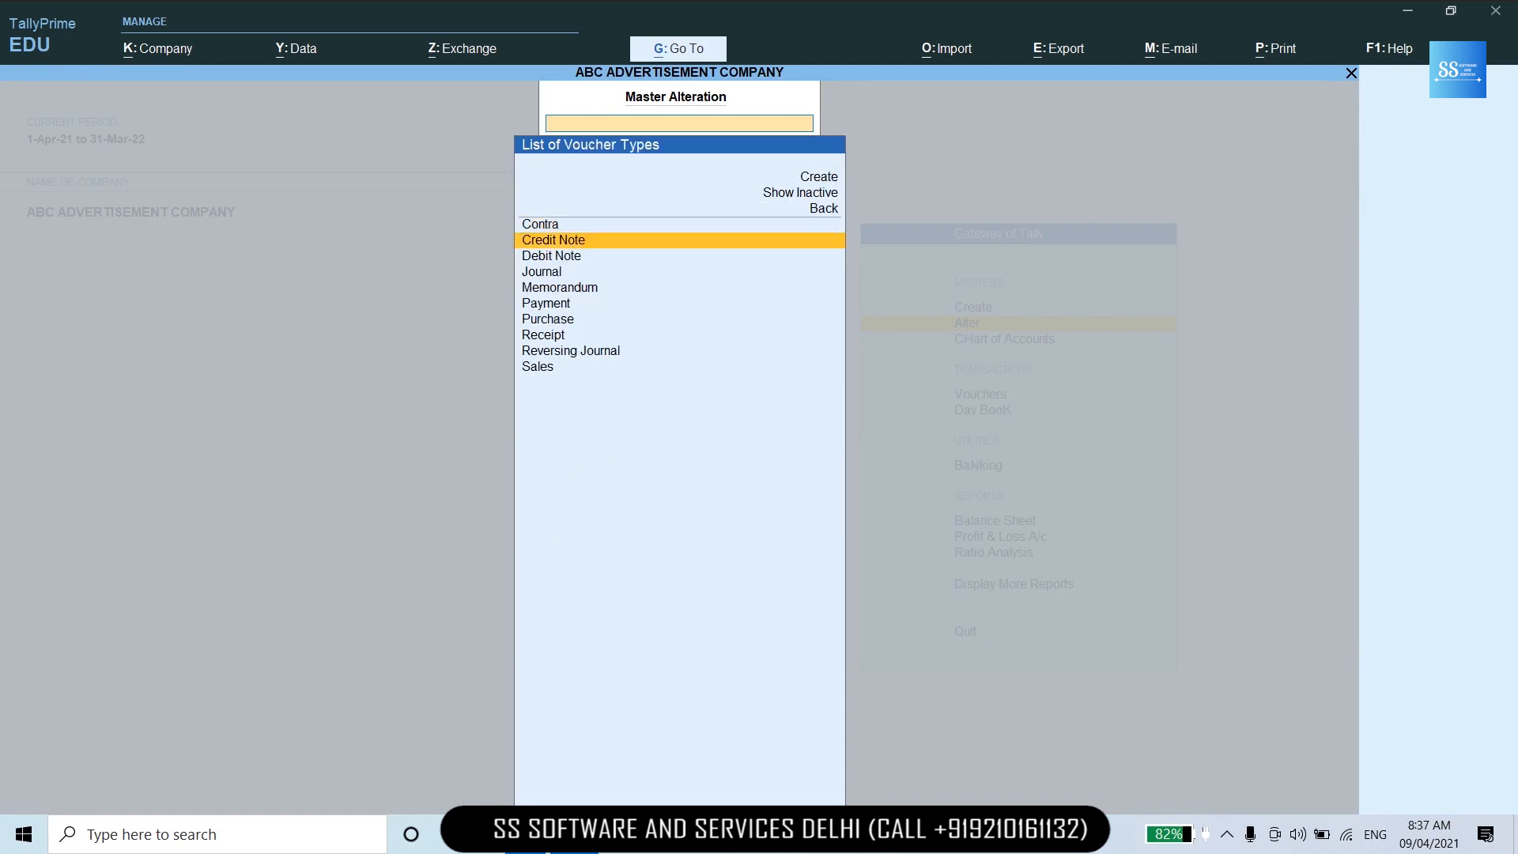
pyautogui.press('Down')
pyautogui.press('Down')
pyautogui.press('Return')
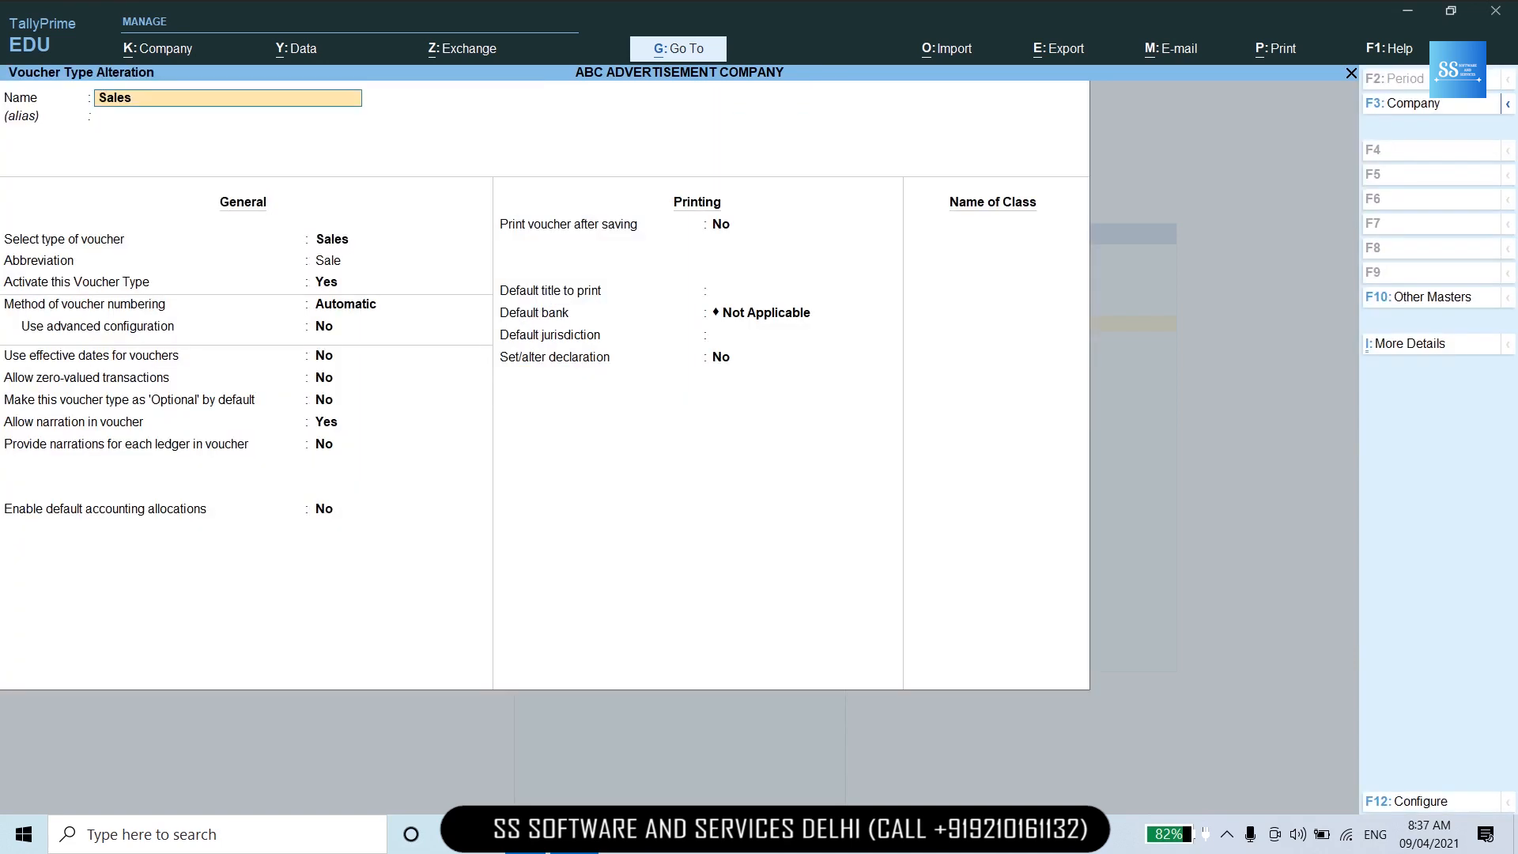
# Keep Automatic numbering, enable advanced configuration, and add prefix T/21-22/ from 1-Apr-21.
pyautogui.press('Return')
pyautogui.press('Return')
pyautogui.press('Return')
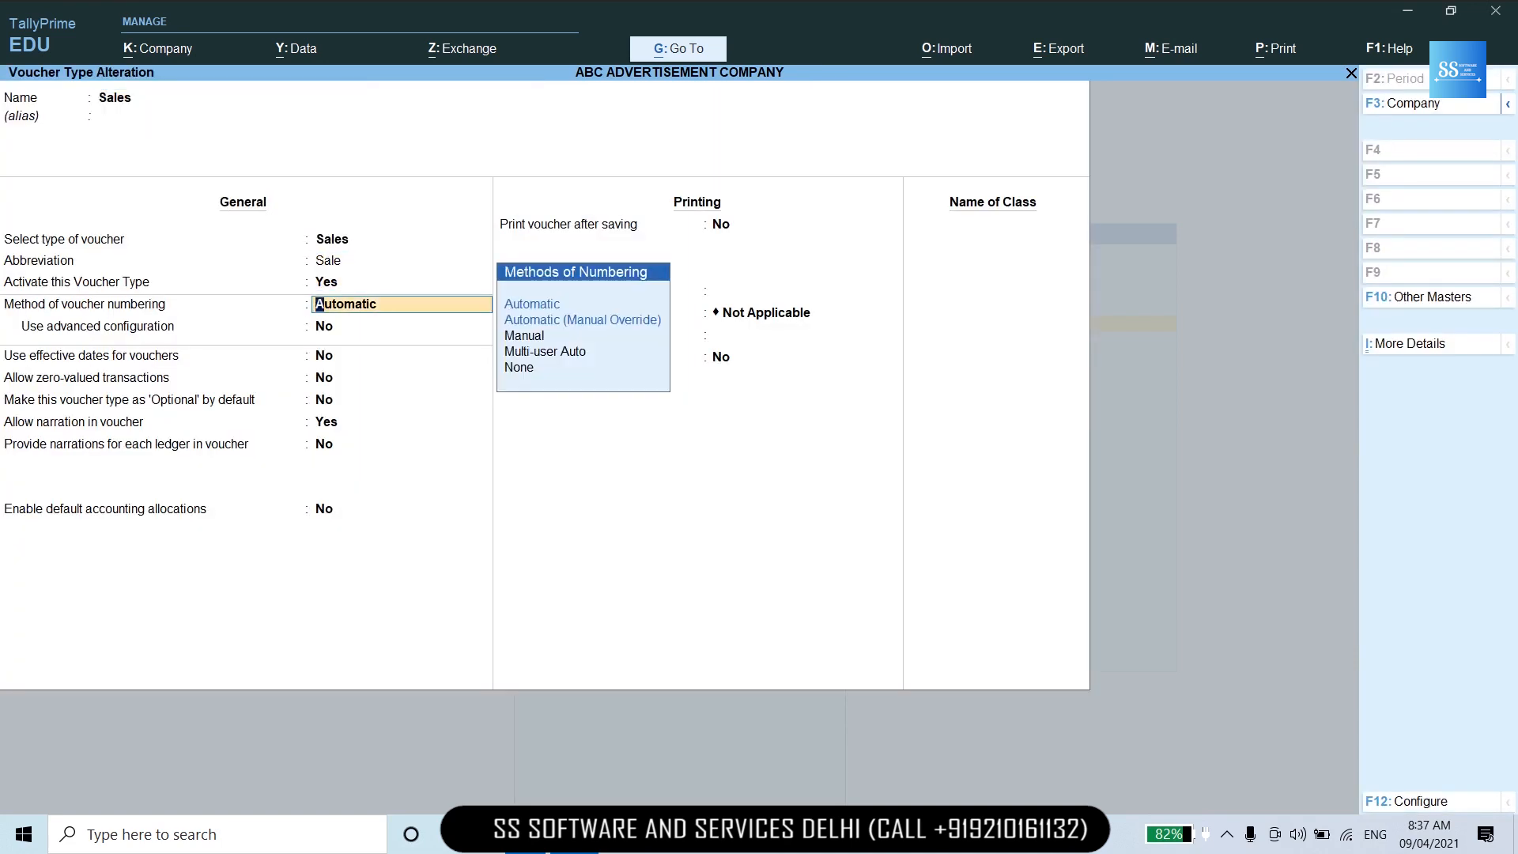
pyautogui.press('Return')
pyautogui.write('y')
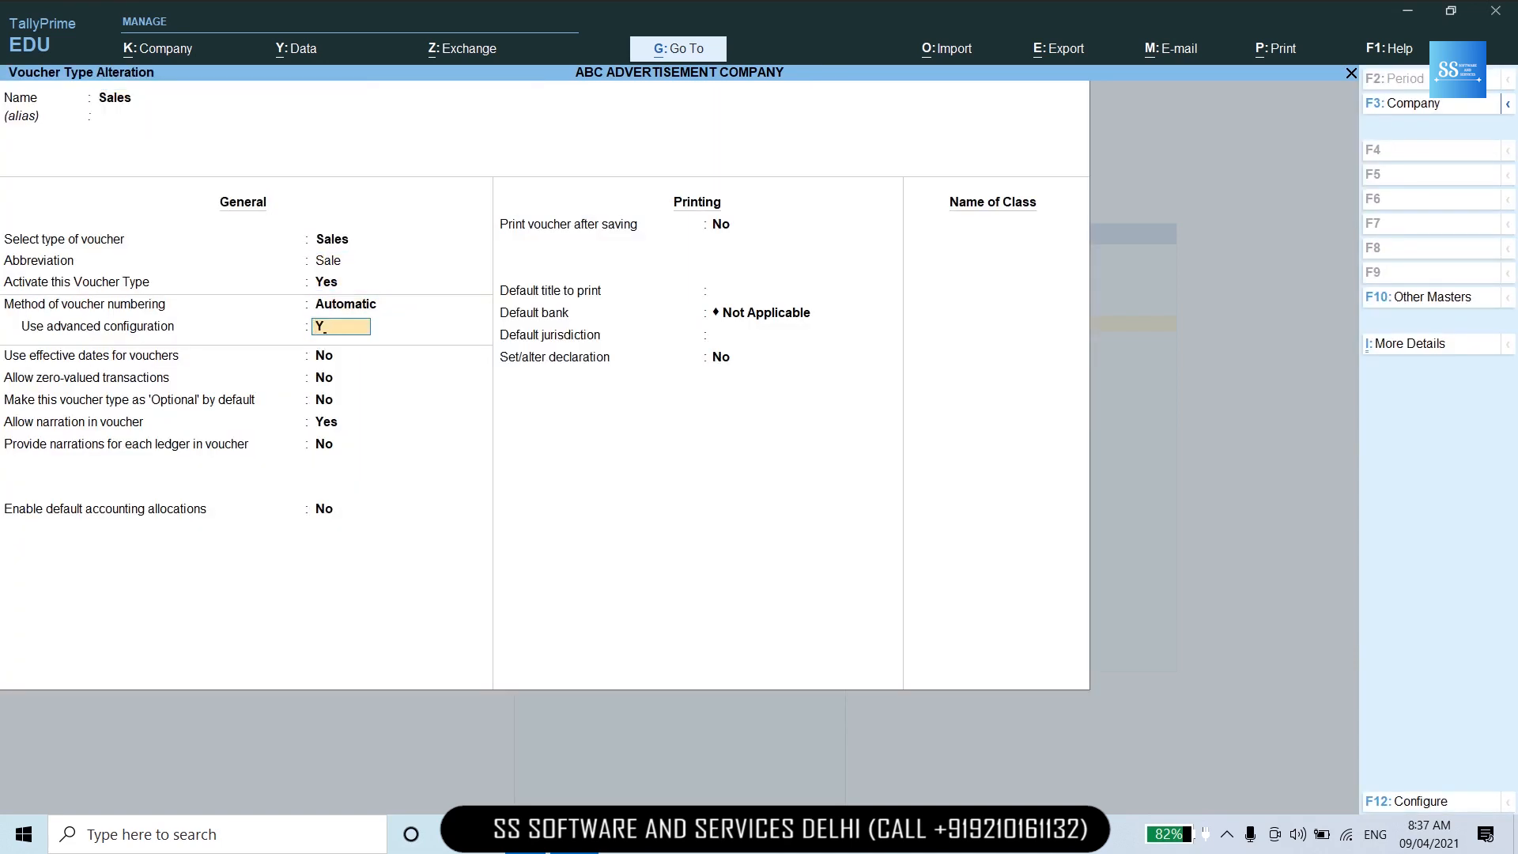
pyautogui.press('Return')
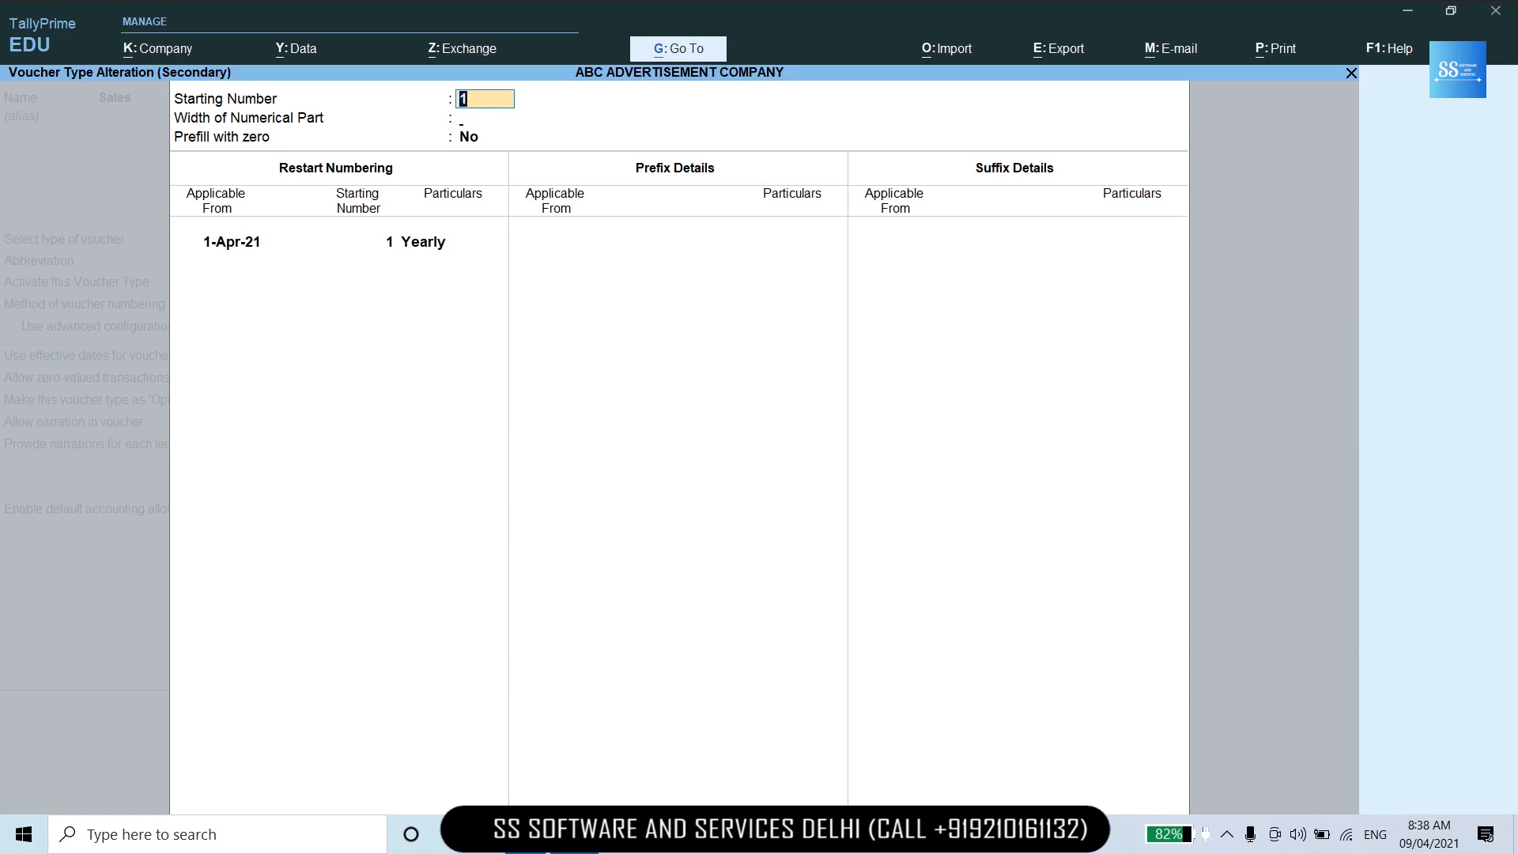
pyautogui.press('Return')
pyautogui.press('Return')
pyautogui.press('Return')
pyautogui.press('Return')
pyautogui.press('Return')
pyautogui.press('Return')
pyautogui.press('Return')
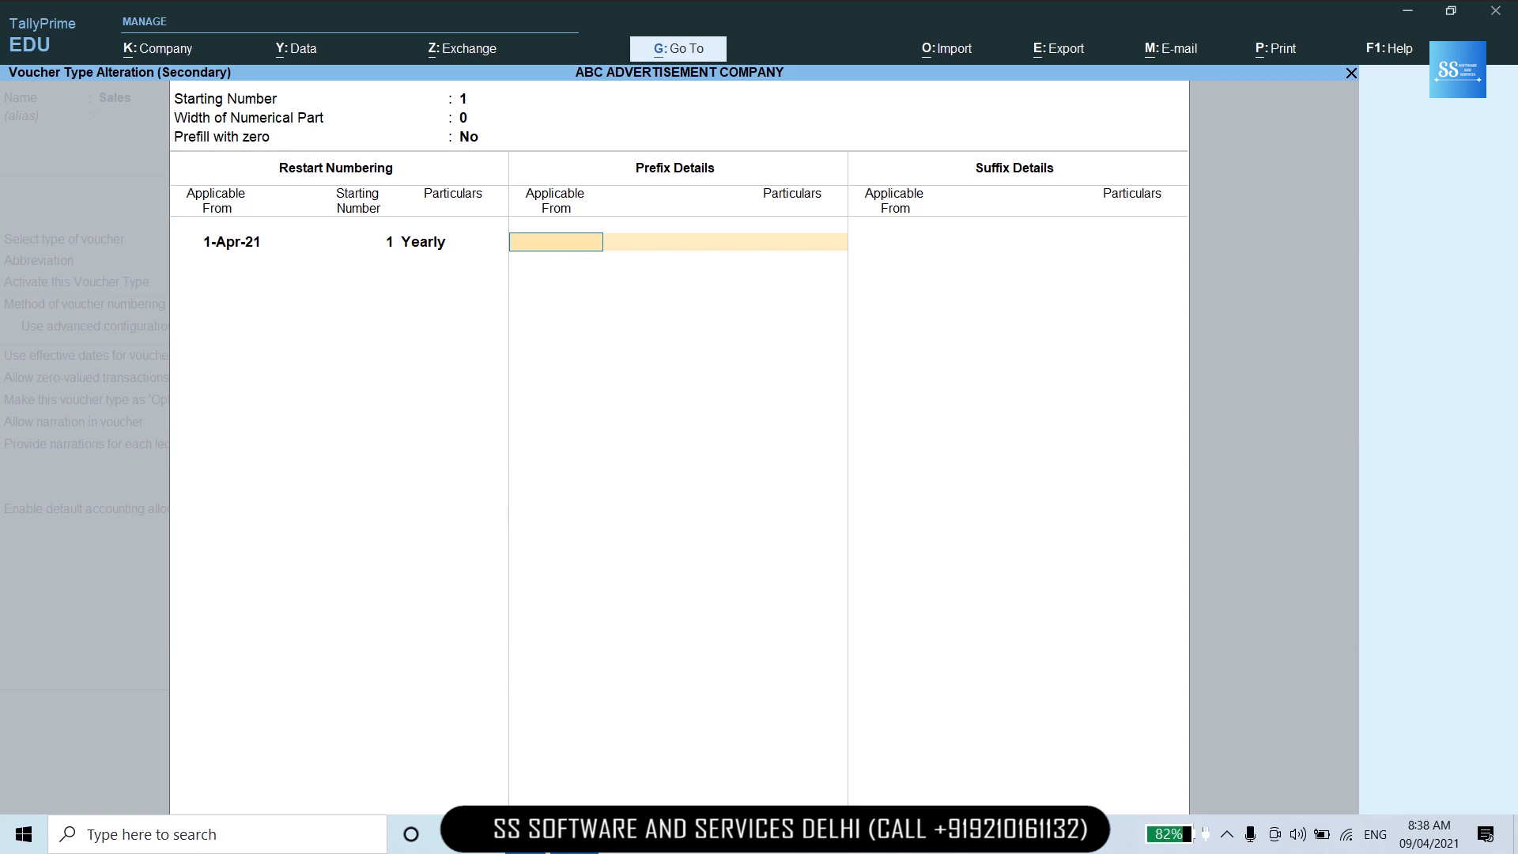
pyautogui.write('01-4')
pyautogui.press('Return')
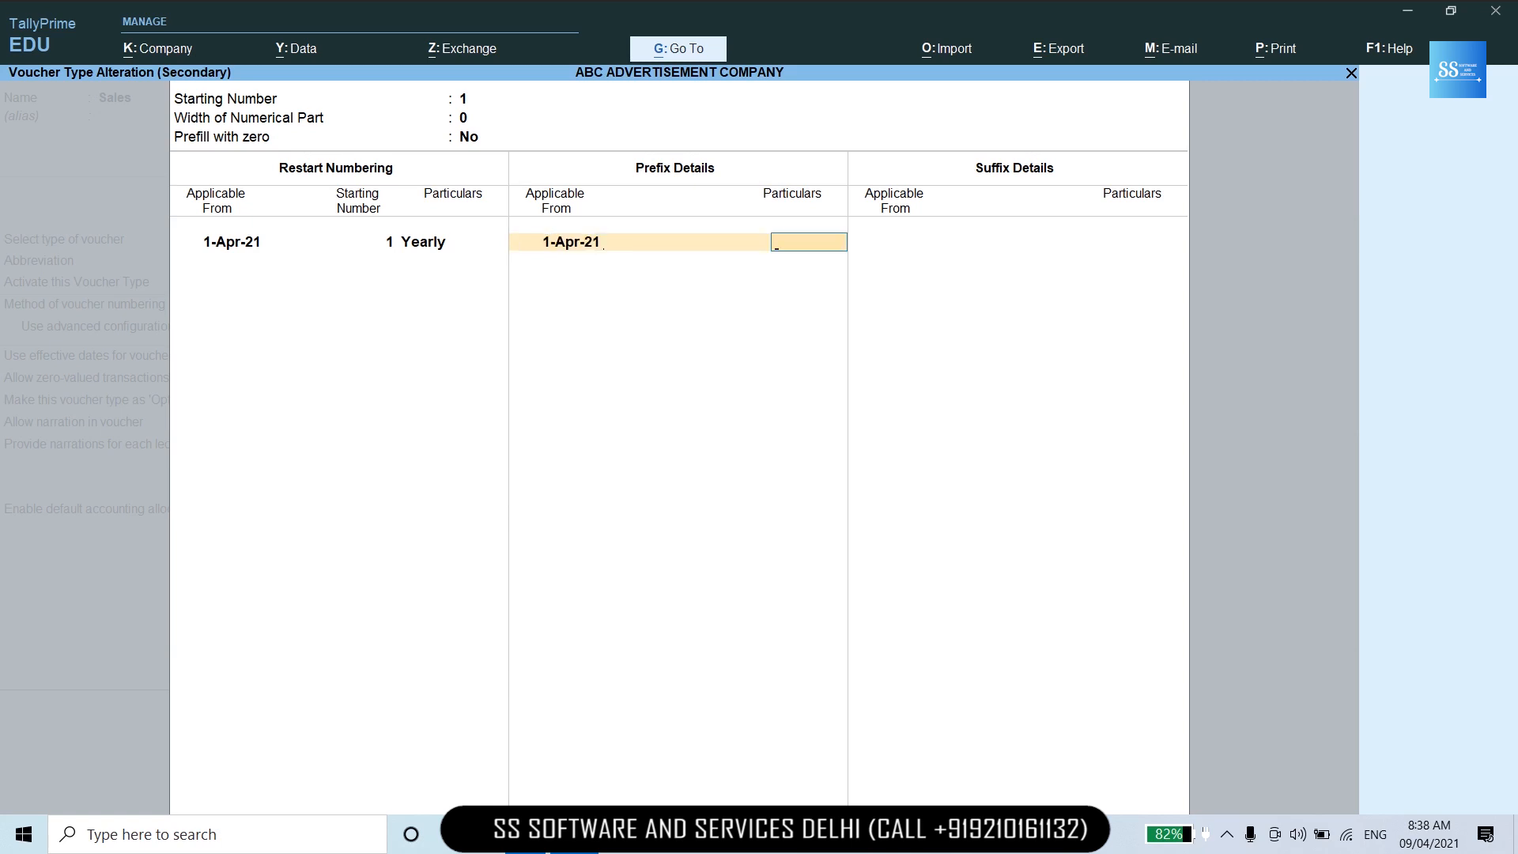
pyautogui.write('T/21-22/')
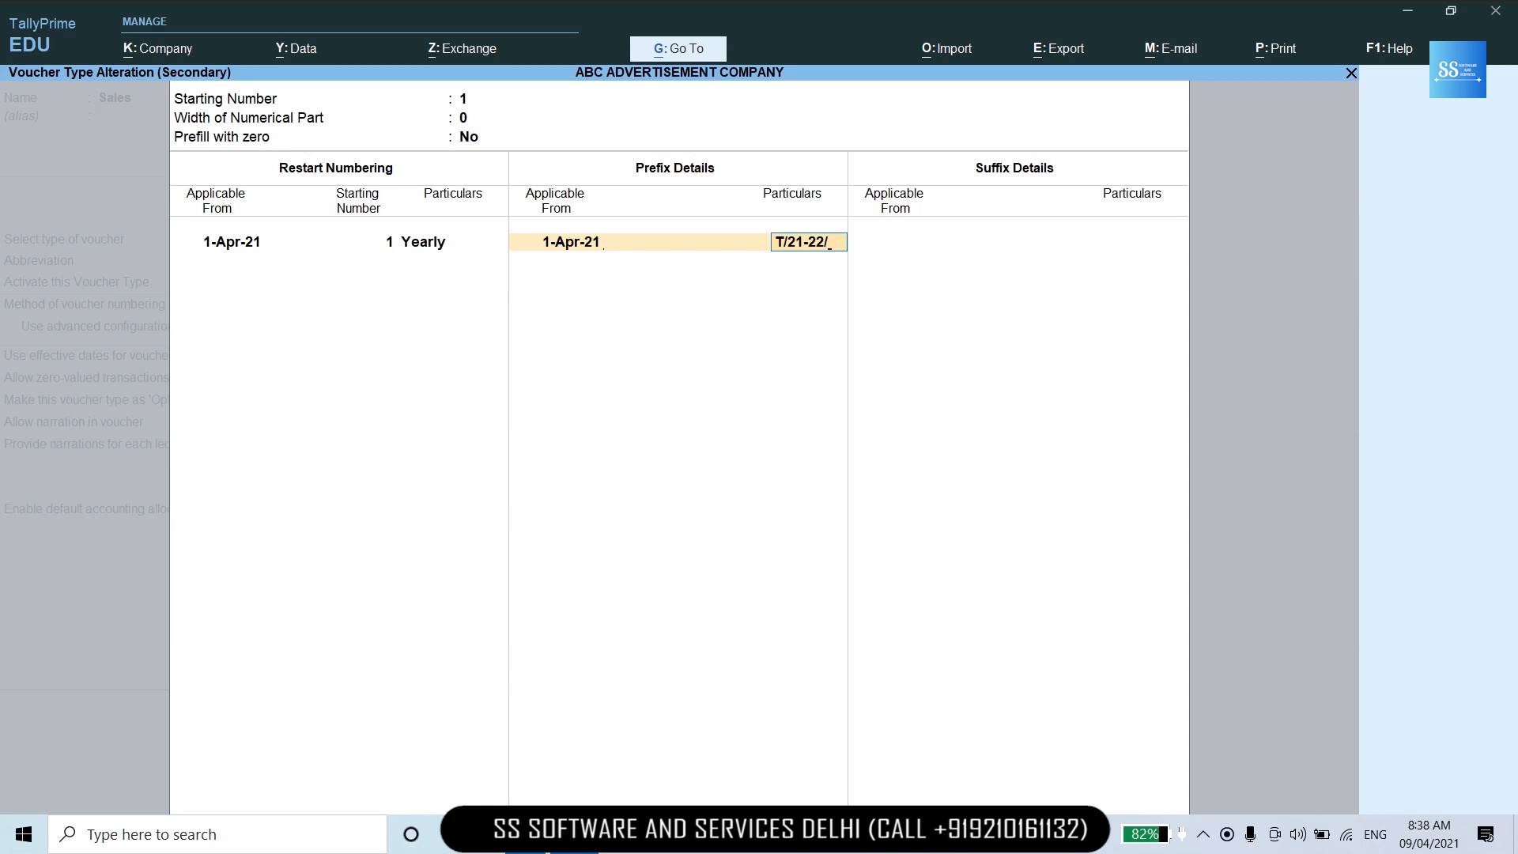
pyautogui.press('Return')
pyautogui.press('BackSpace')
pyautogui.press('BackSpace')
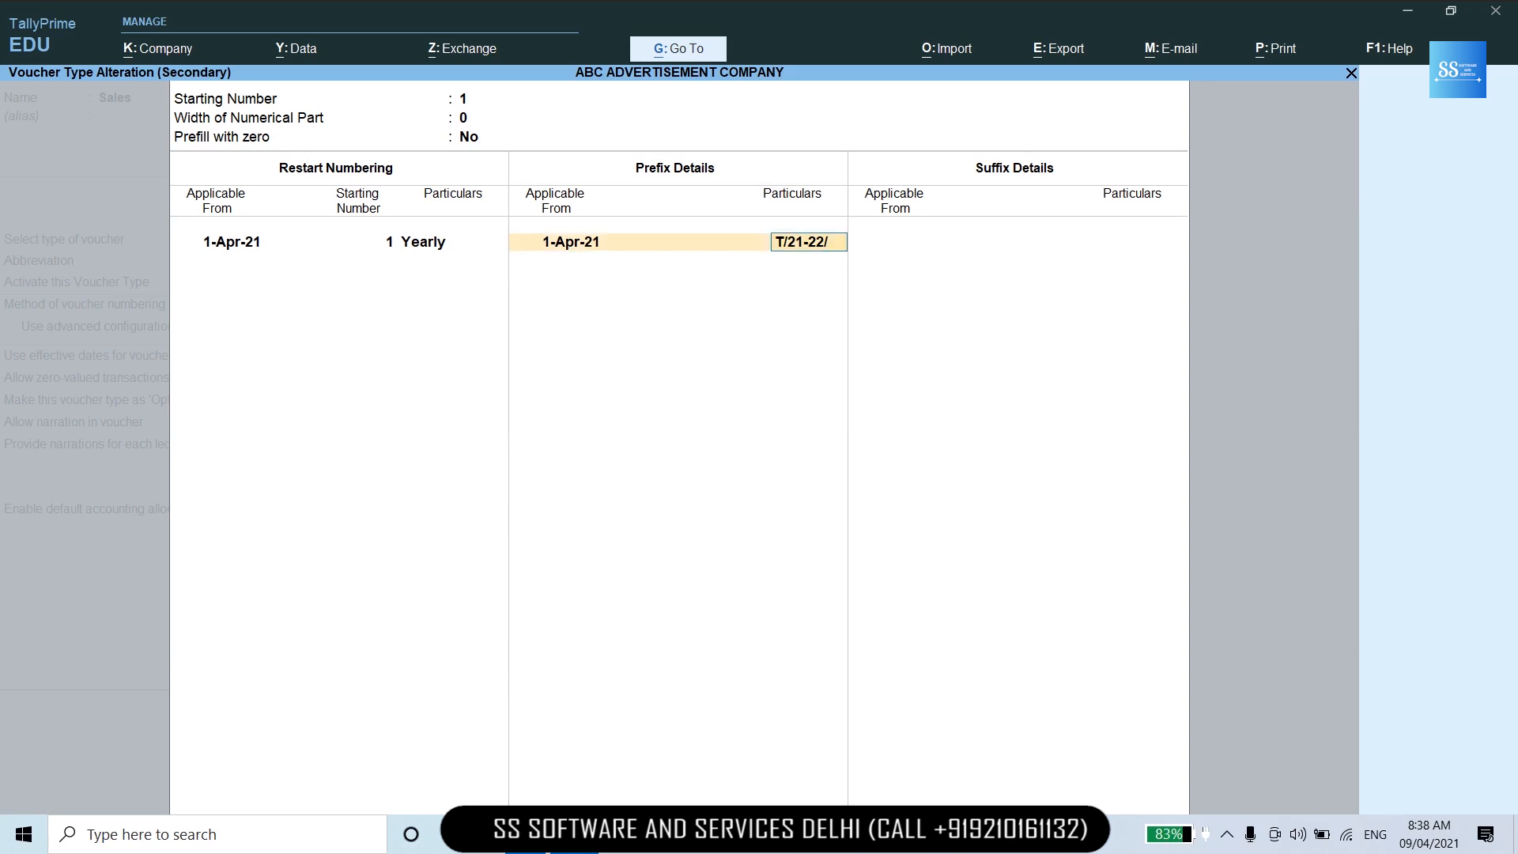
# Keep Sales voucher numbering restarting Yearly and close the advanced numbering settings.
pyautogui.press('BackSpace')
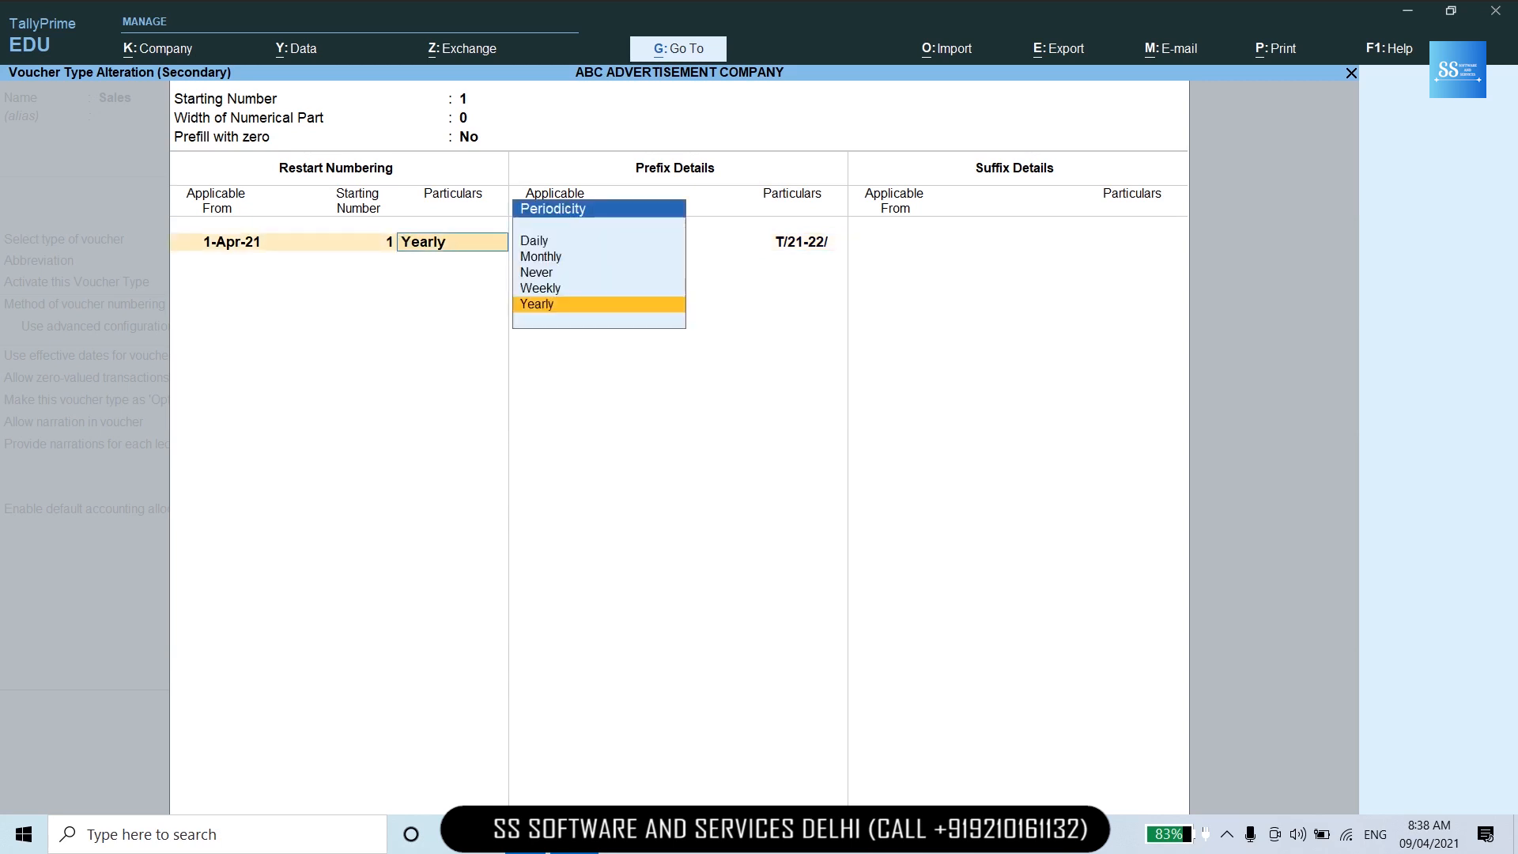
pyautogui.press('Up')
pyautogui.press('Up')
pyautogui.press('Up')
pyautogui.press('Up')
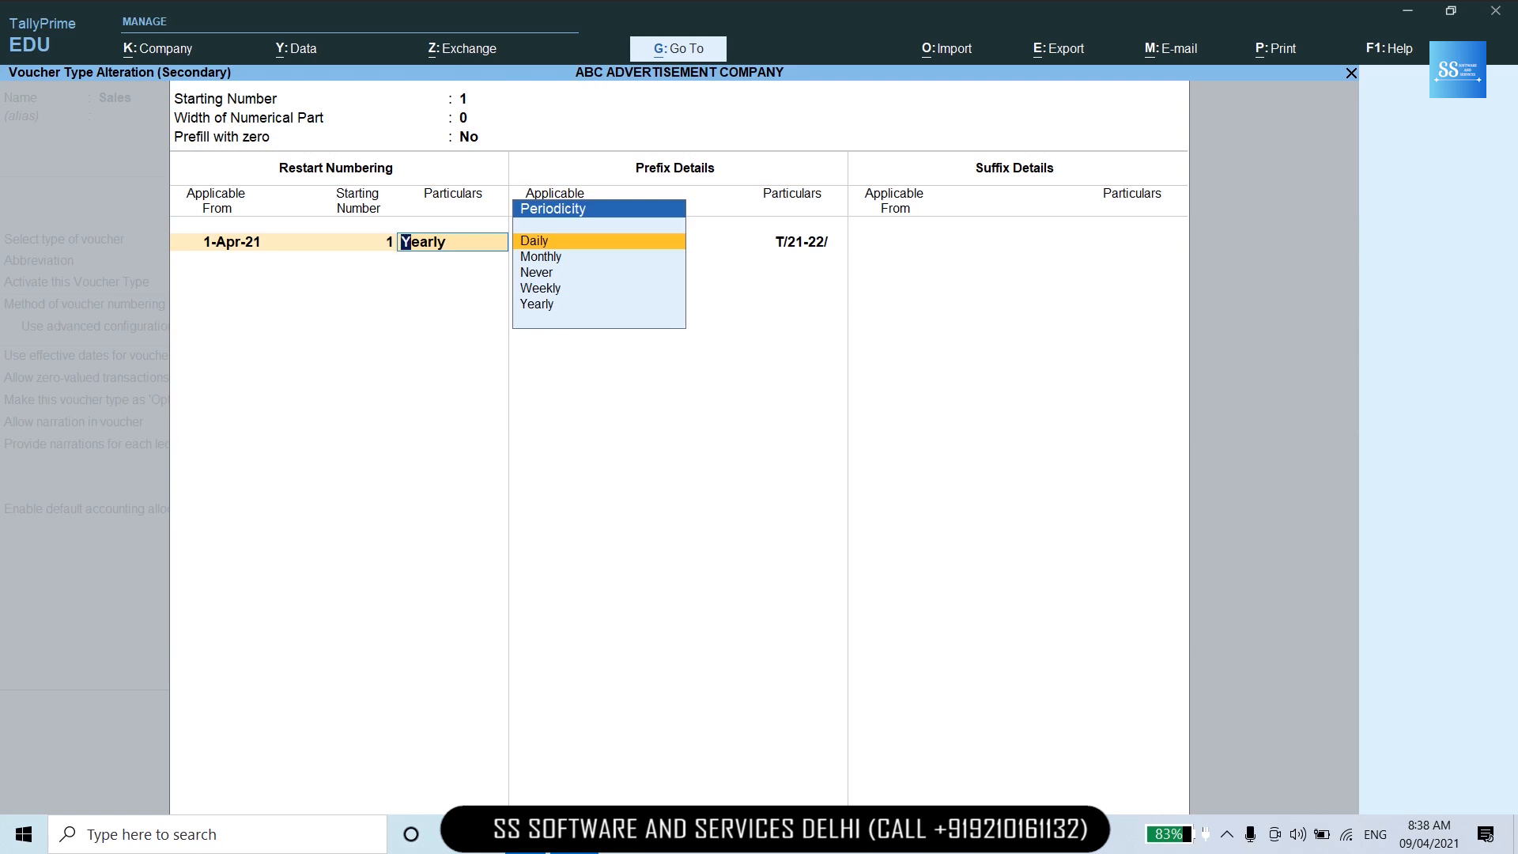
pyautogui.press('Down')
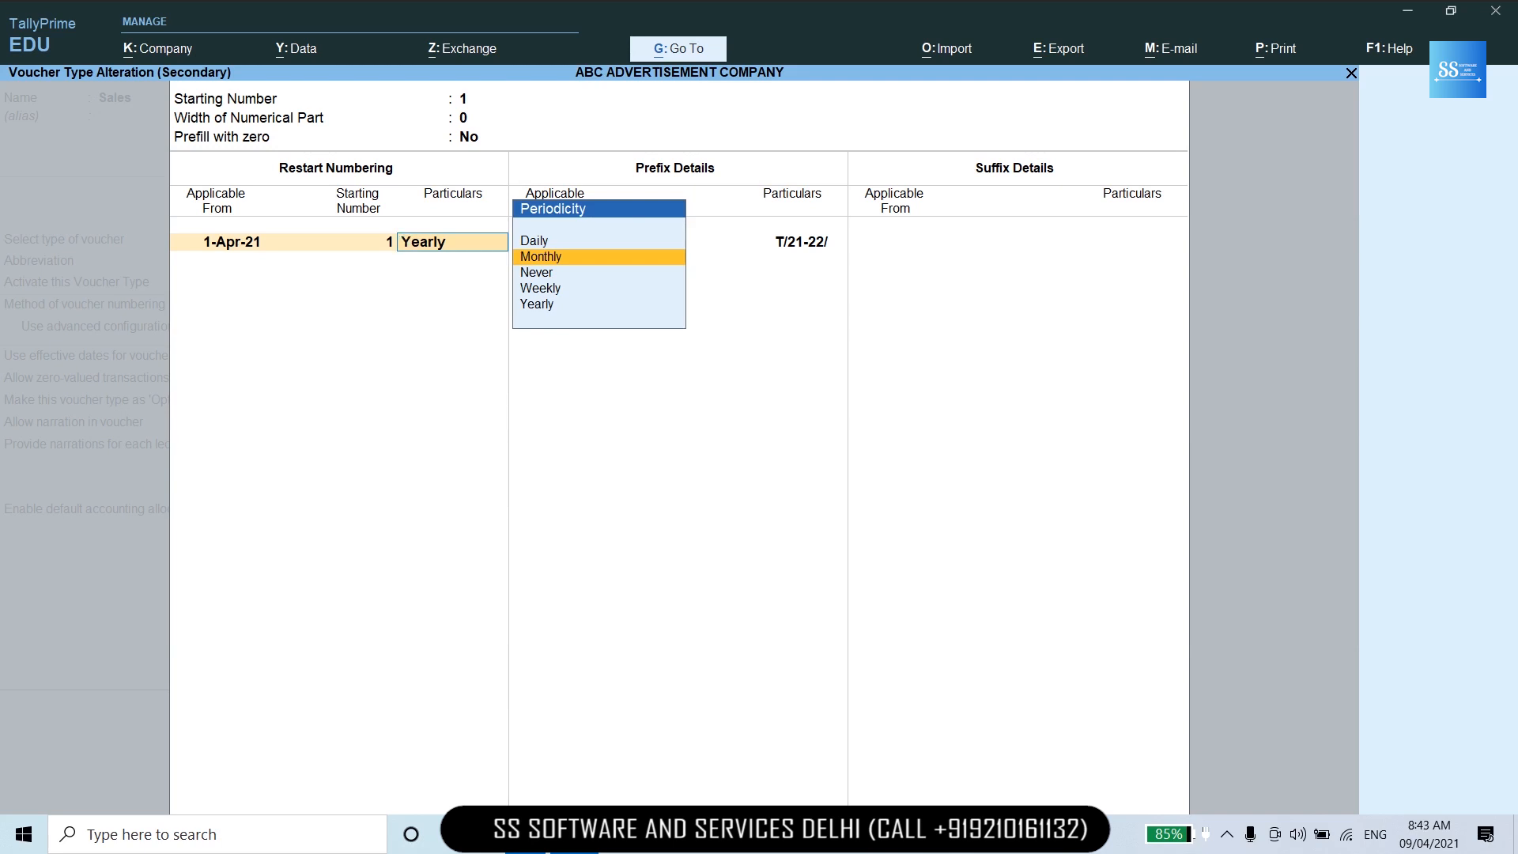
pyautogui.press('Down')
pyautogui.press('Down')
pyautogui.press('Down')
pyautogui.hotkey('ctrl', 'a')
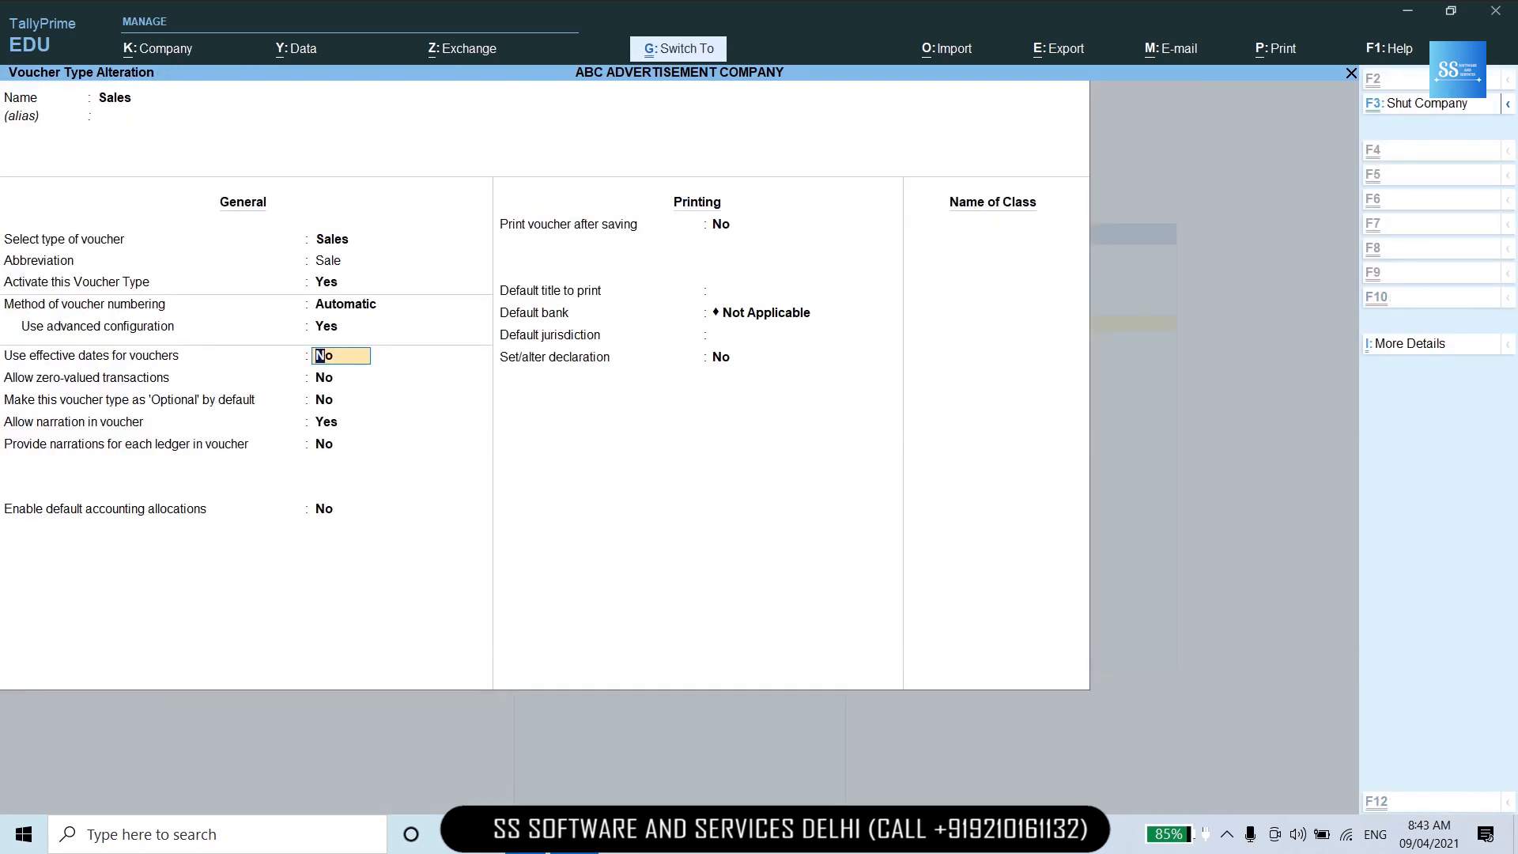
# Save the Sales voucher type, start Sales voucher T/21-22/1, and view the invoice PDF.
pyautogui.hotkey('ctrl', 'a')
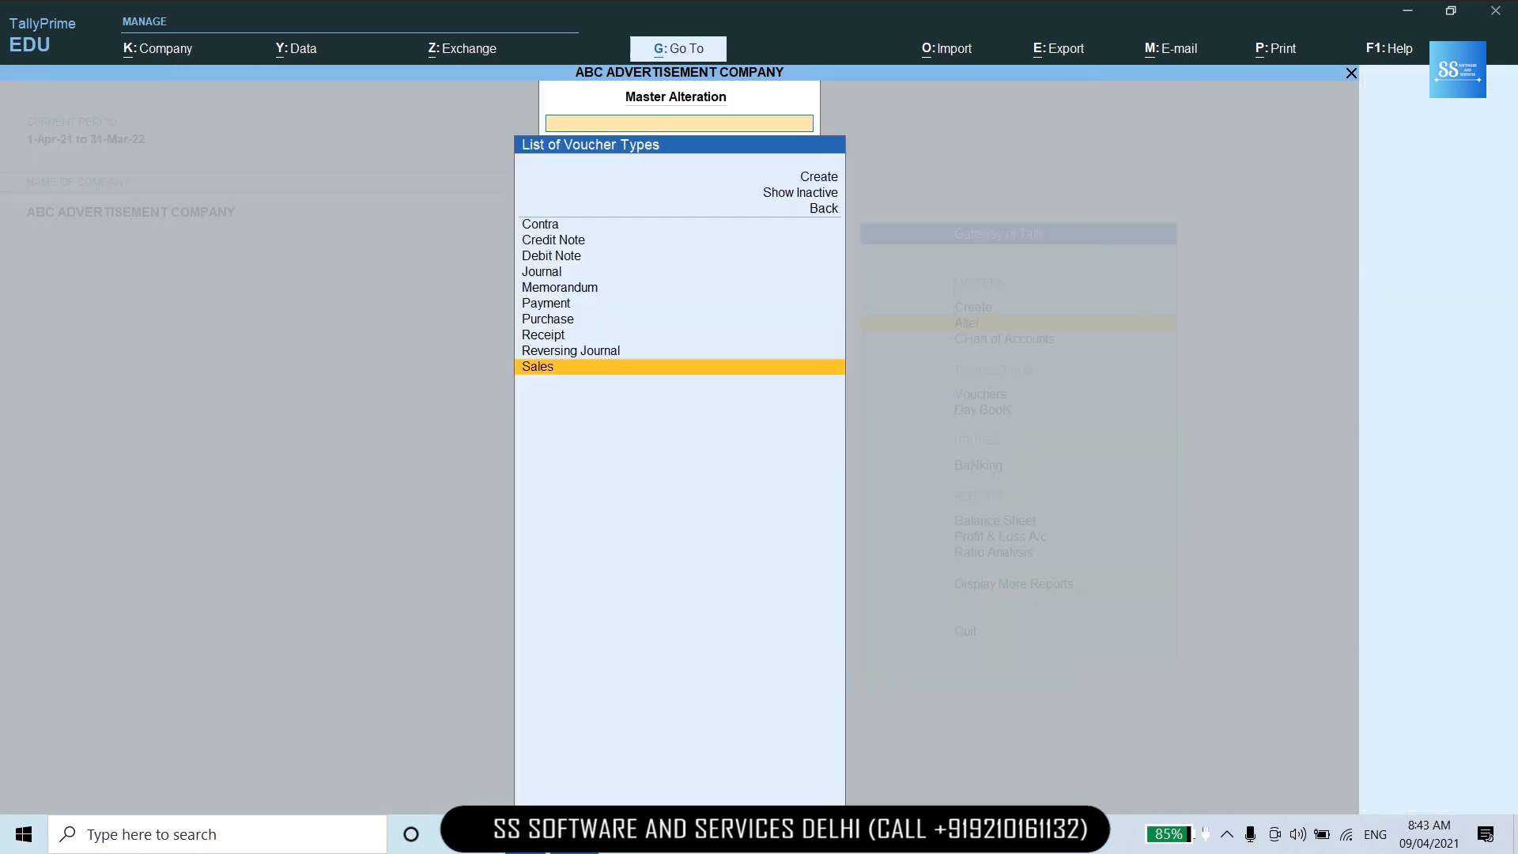
pyautogui.press('Escape')
pyautogui.press('Escape')
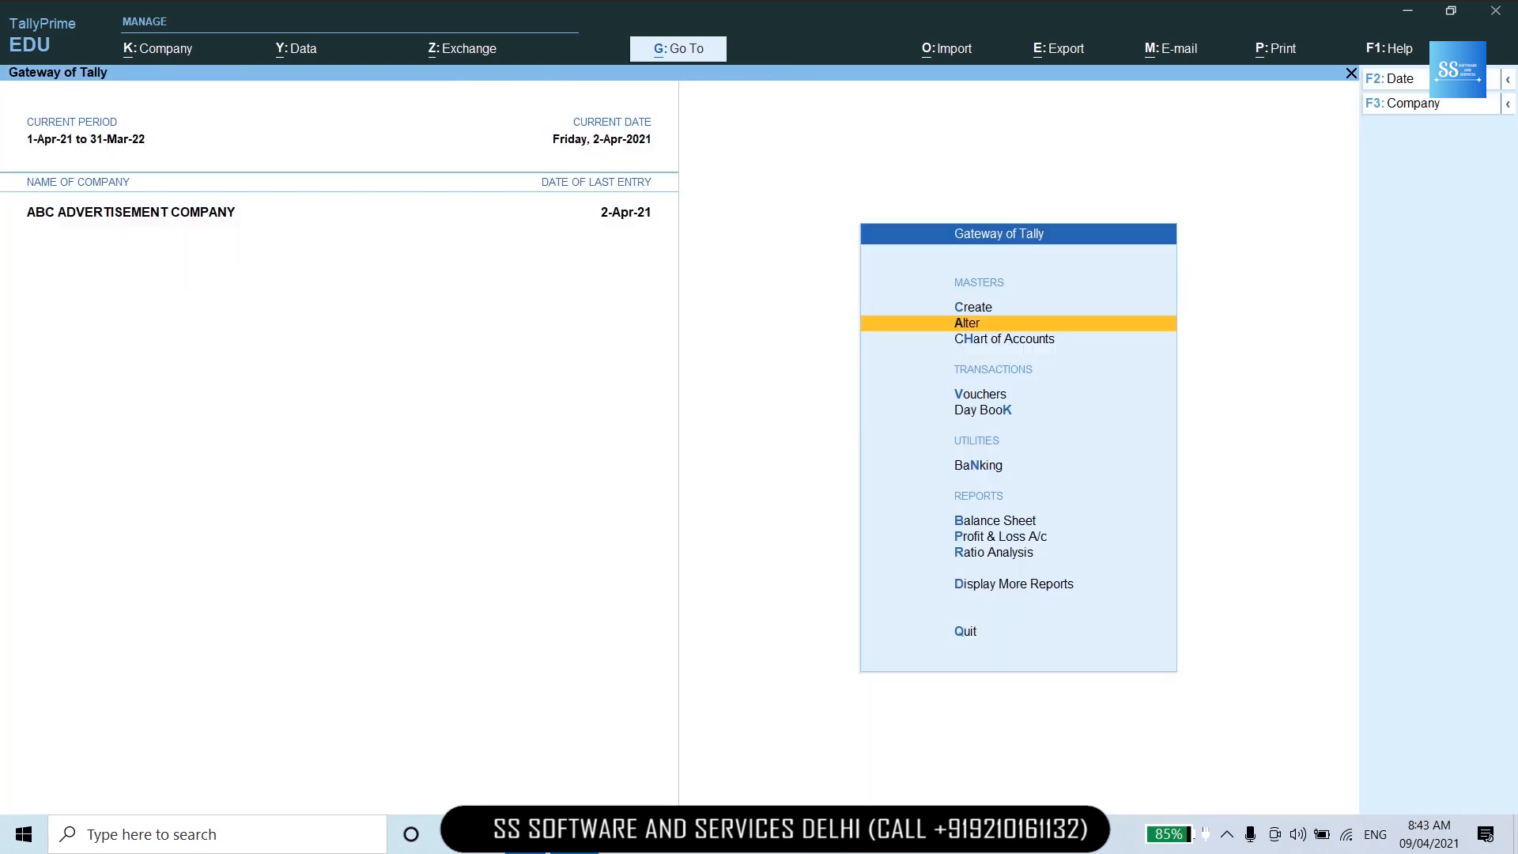
pyautogui.press('Down')
pyautogui.press('Down')
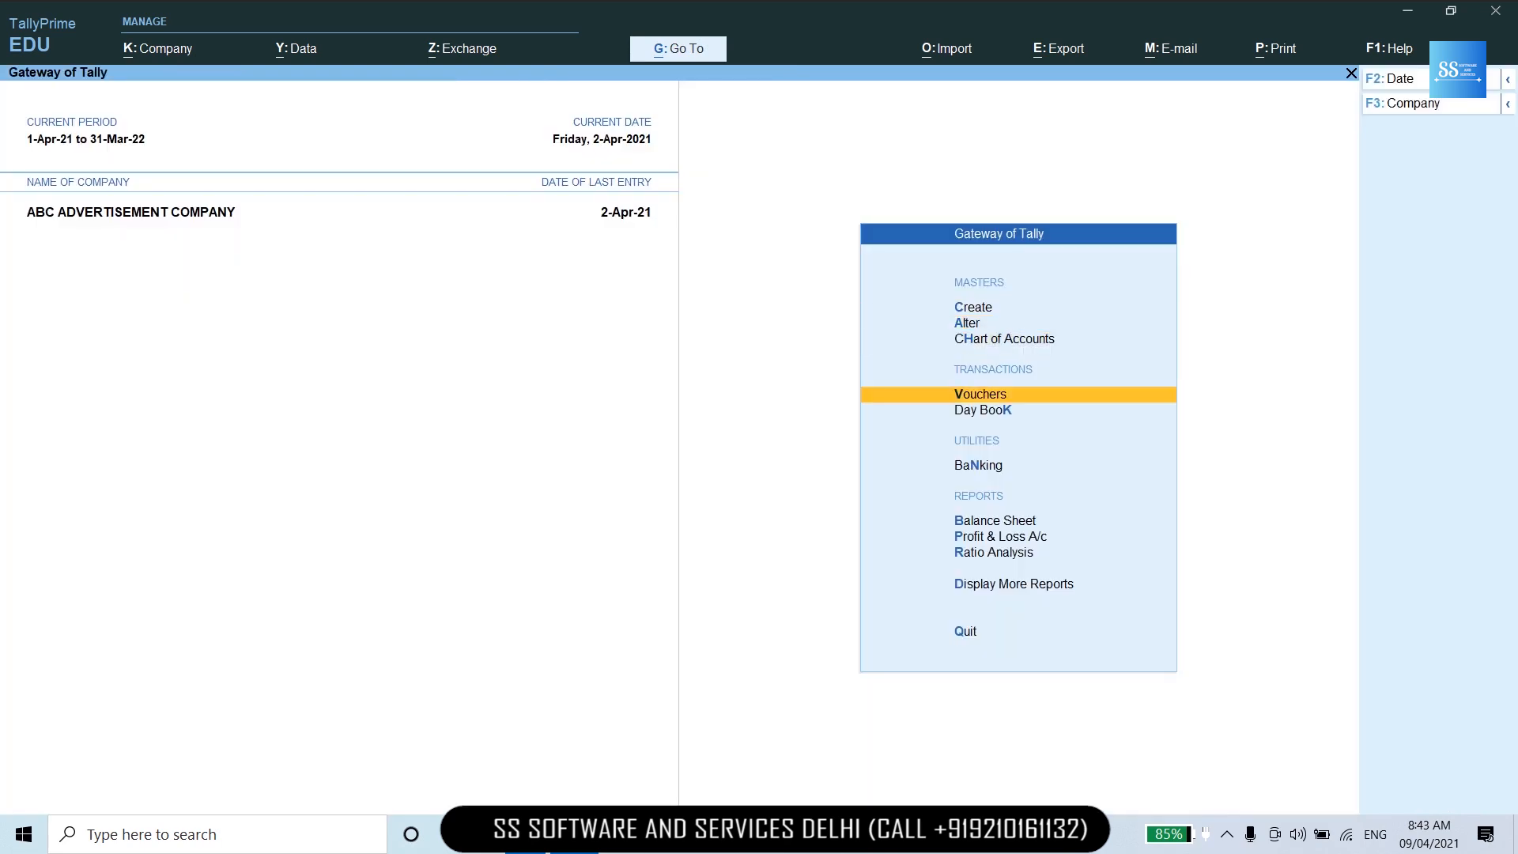
pyautogui.press('Down')
pyautogui.press('Up')
pyautogui.press('Return')
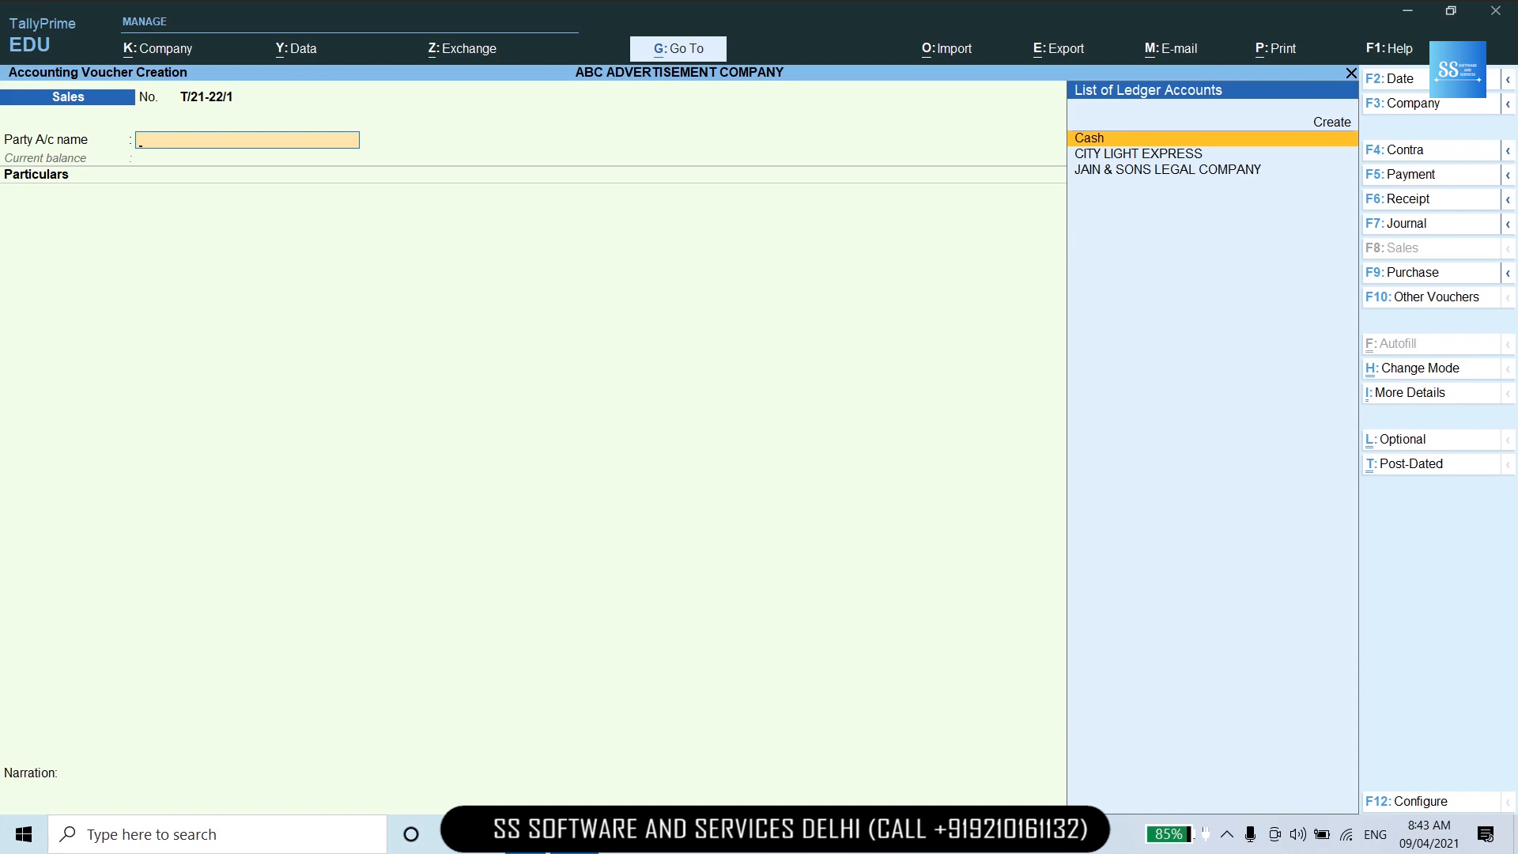
pyautogui.hotkey('alt', 'Tab')
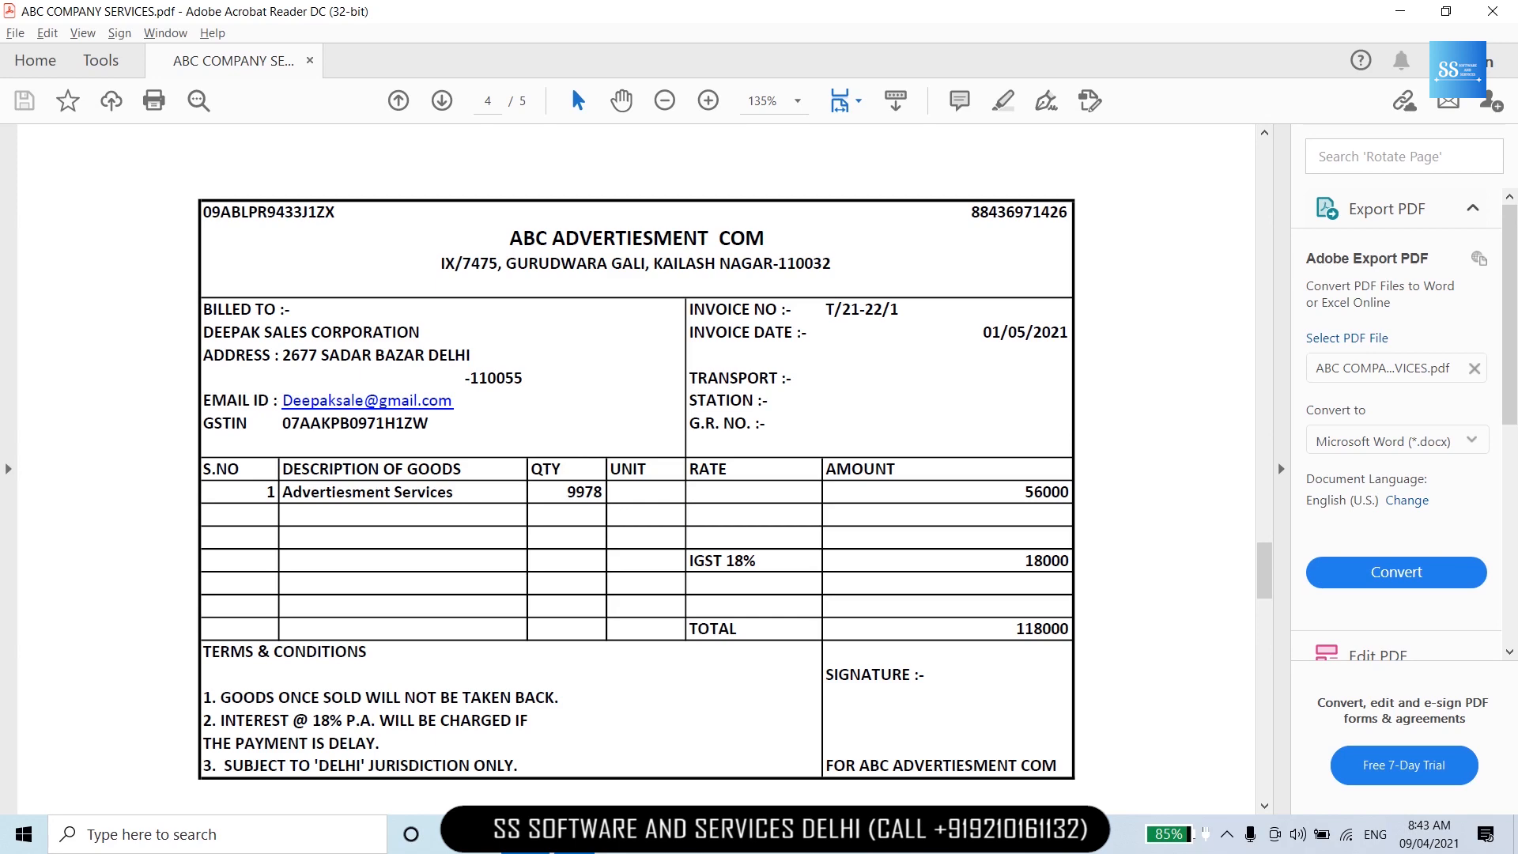
# Create Sundry Debtors party DEEPAK SALE CORPORATION (Delhi, Regular GST, with its GSTIN) and select it.
pyautogui.hotkey('alt', 'Tab')
pyautogui.hotkey('alt', 'c')
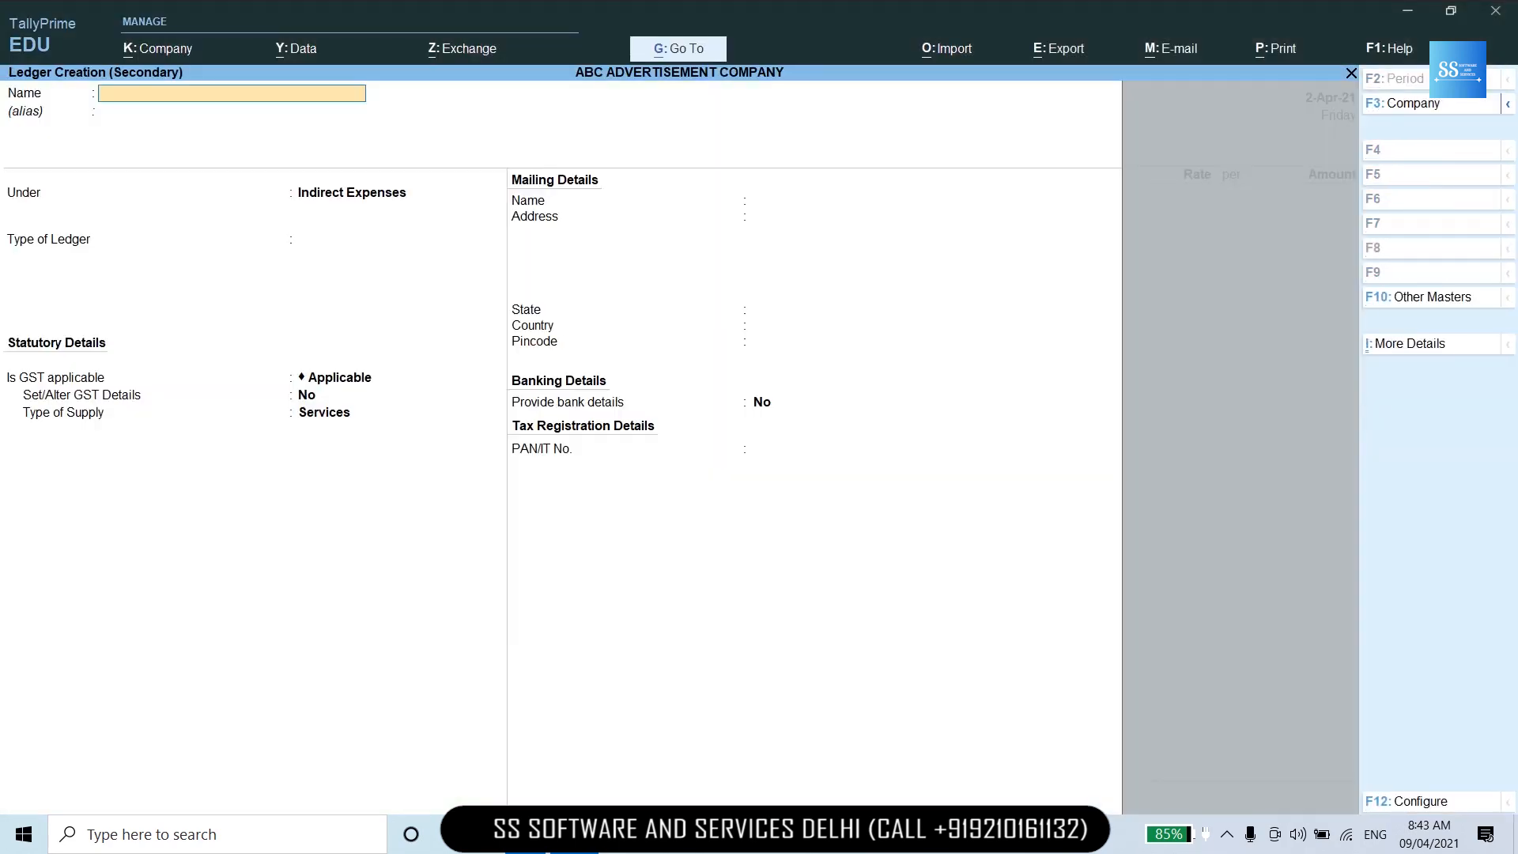
pyautogui.write('DEEPAK SALE CORPORATION')
pyautogui.press('Return')
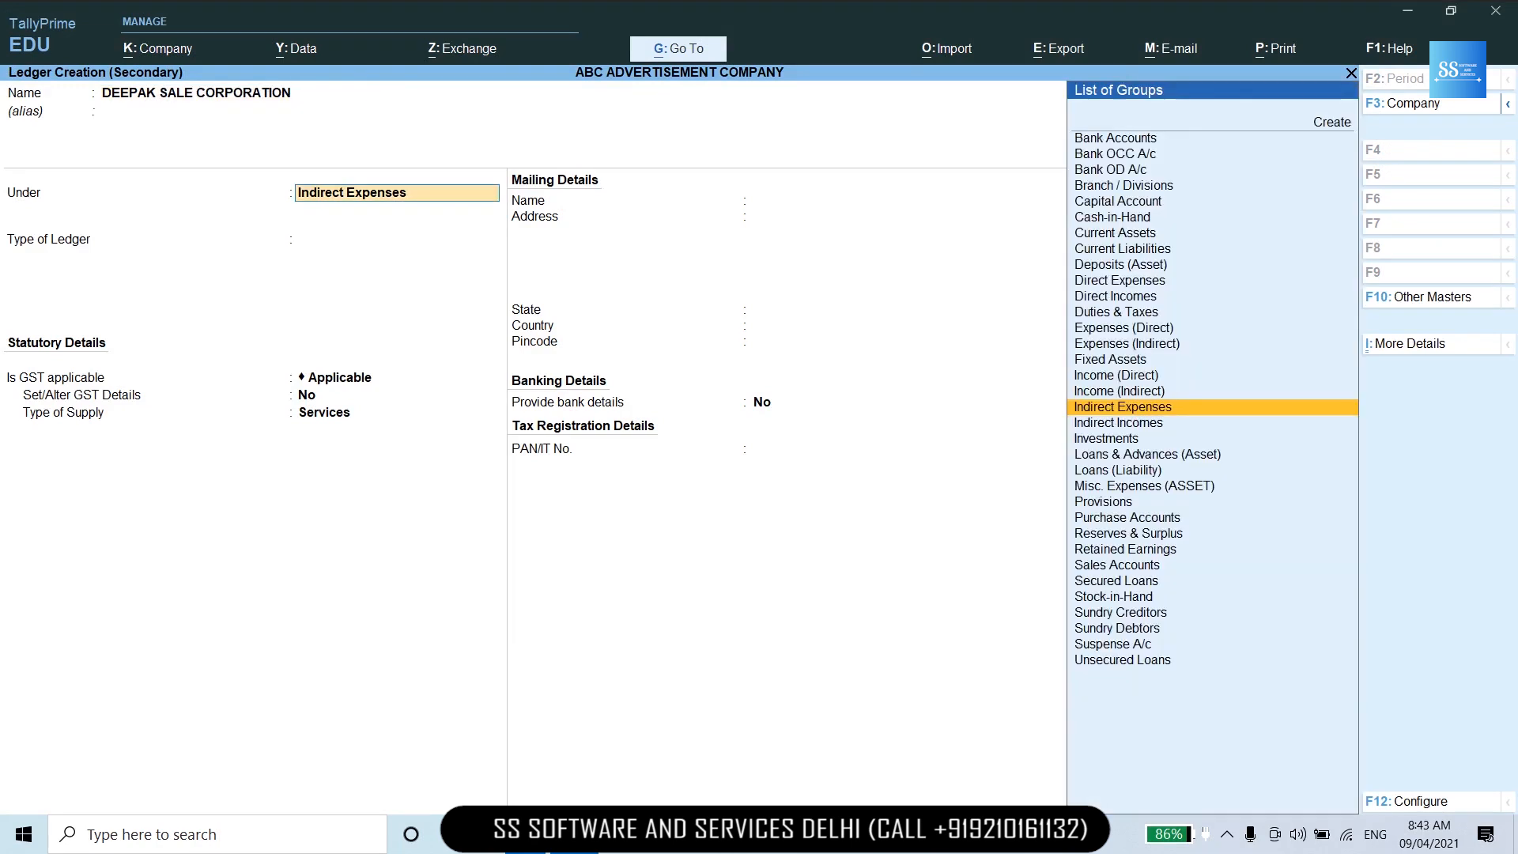
pyautogui.write('SUN')
pyautogui.press('Down')
pyautogui.press('Return')
pyautogui.press('Return')
pyautogui.press('Return')
pyautogui.press('Return')
pyautogui.press('Return')
pyautogui.press('Return')
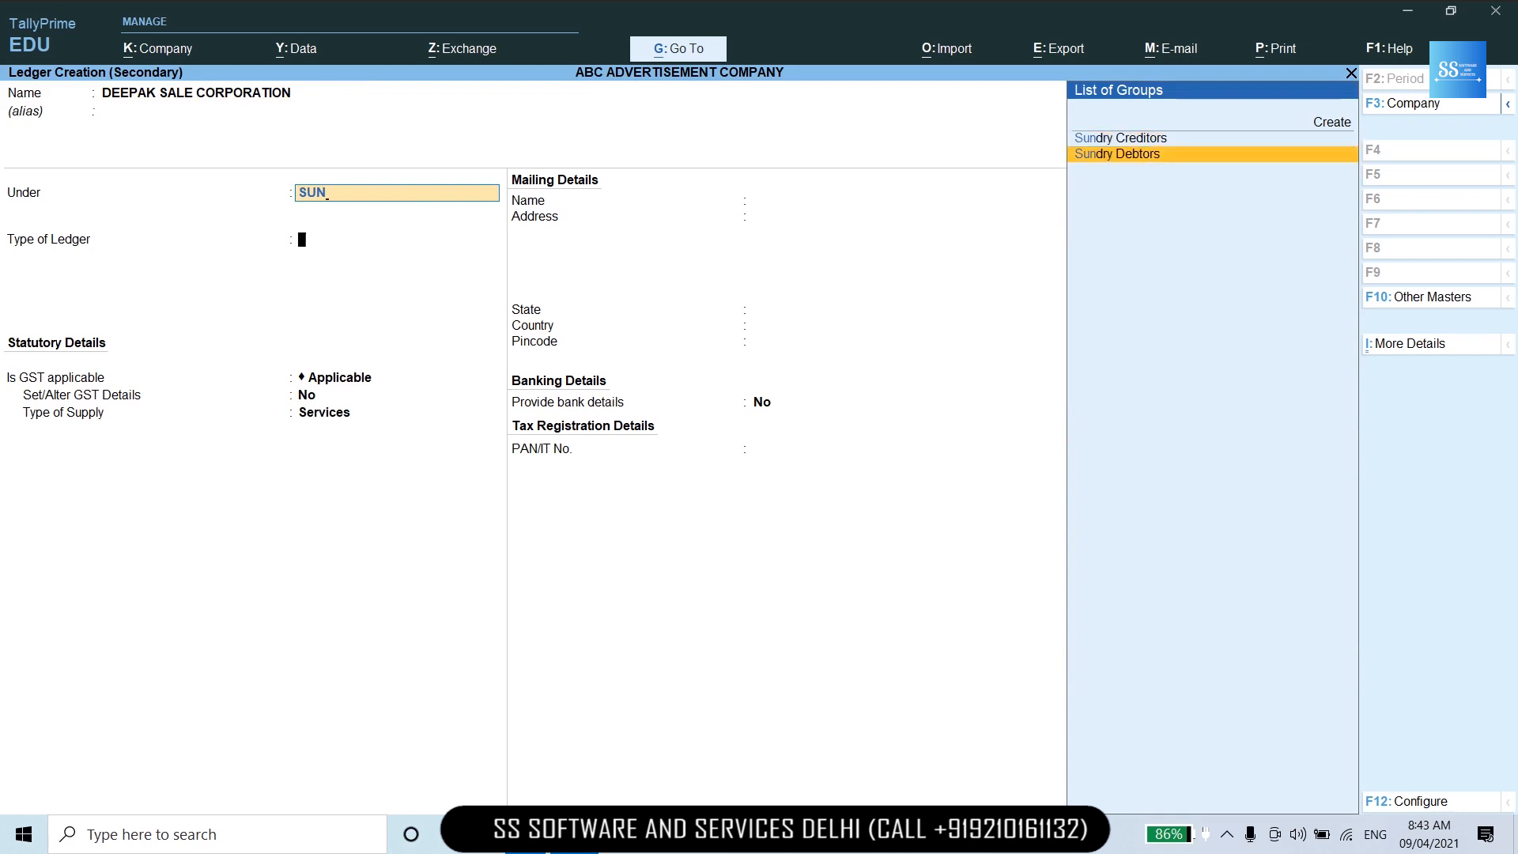
pyautogui.press('Return')
pyautogui.press('Return')
pyautogui.press('Return')
pyautogui.press('Return')
pyautogui.press('Return')
pyautogui.press('Return')
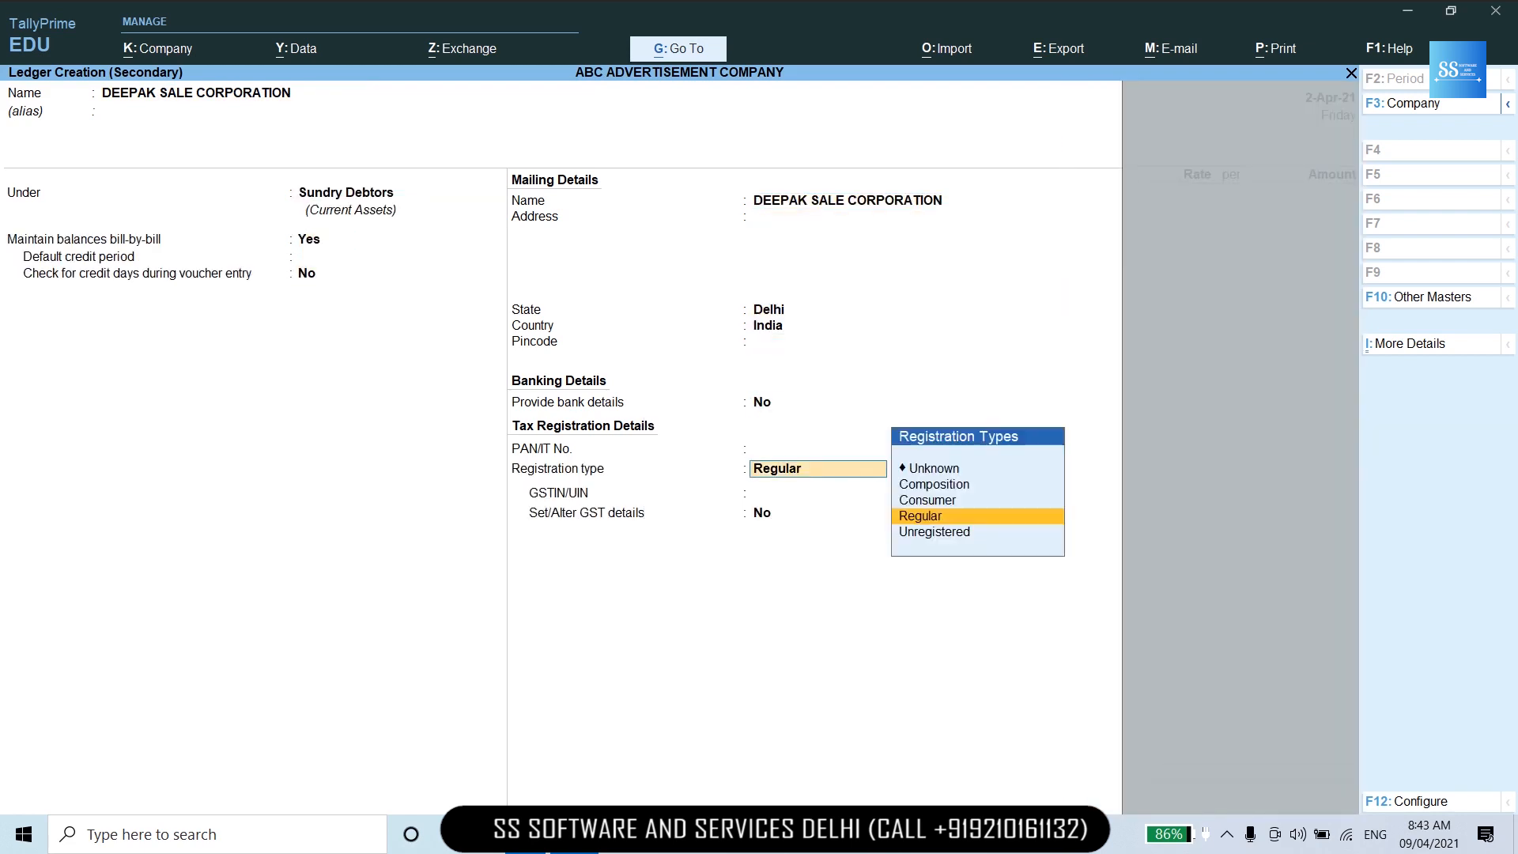
pyautogui.write('07F')
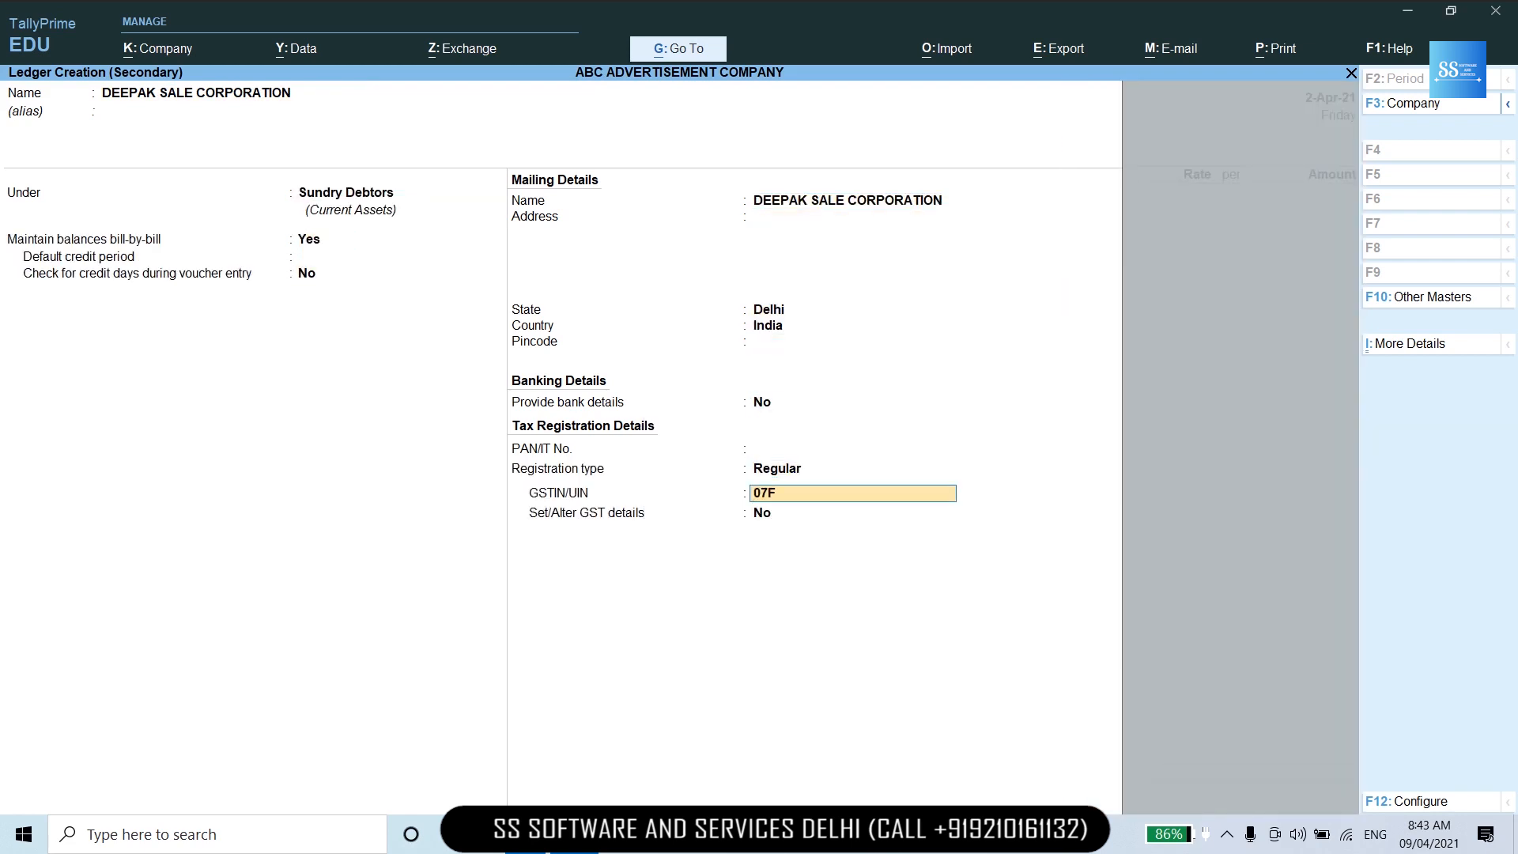
pyautogui.write('SNPS4890C1Z6')
pyautogui.press('Return')
pyautogui.press('Return')
pyautogui.press('Return')
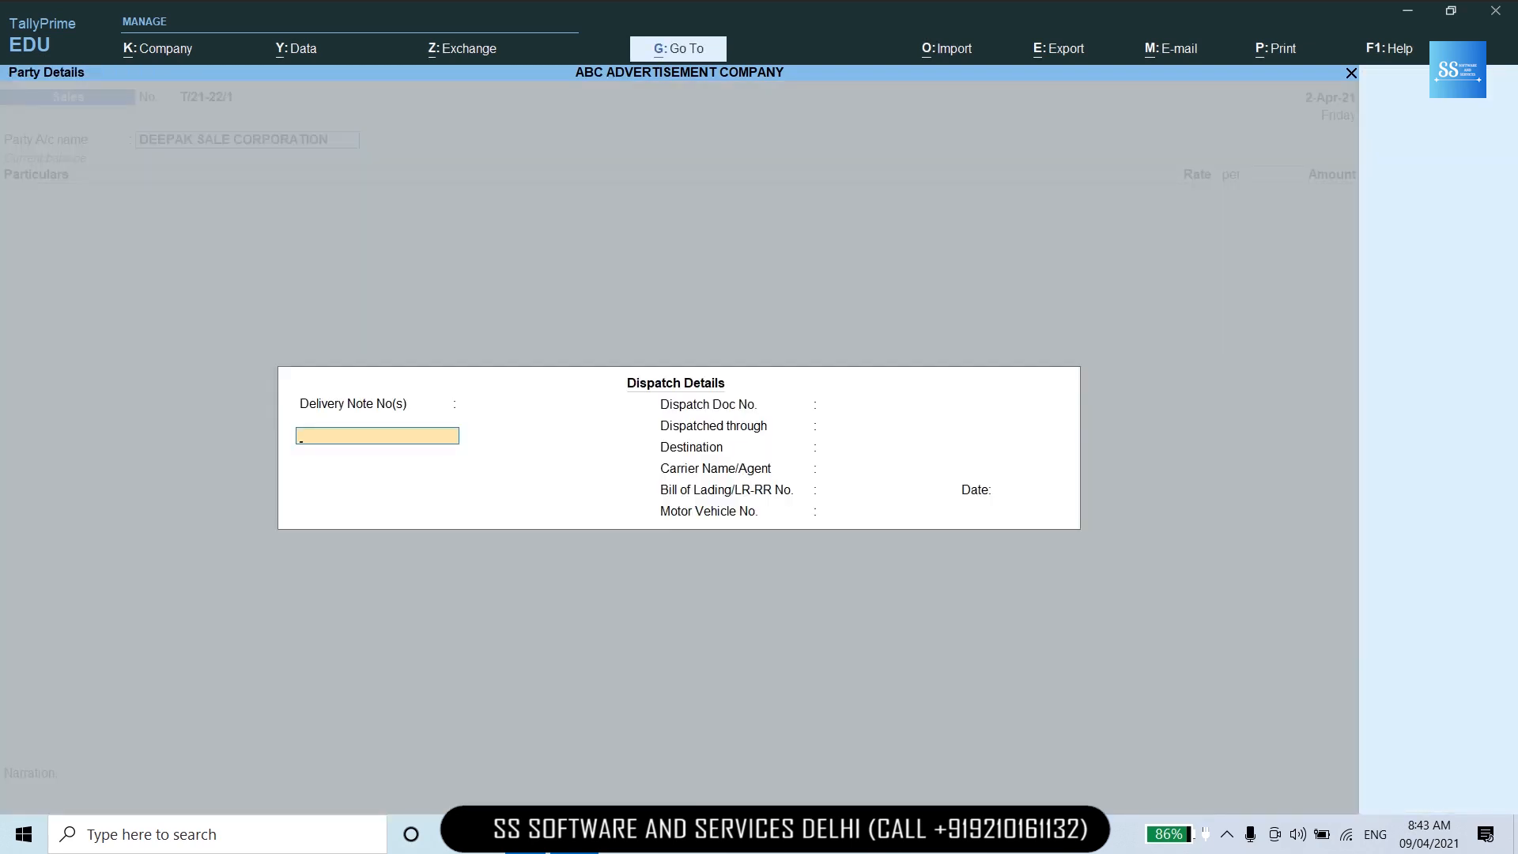
pyautogui.hotkey('ctrl', 'a')
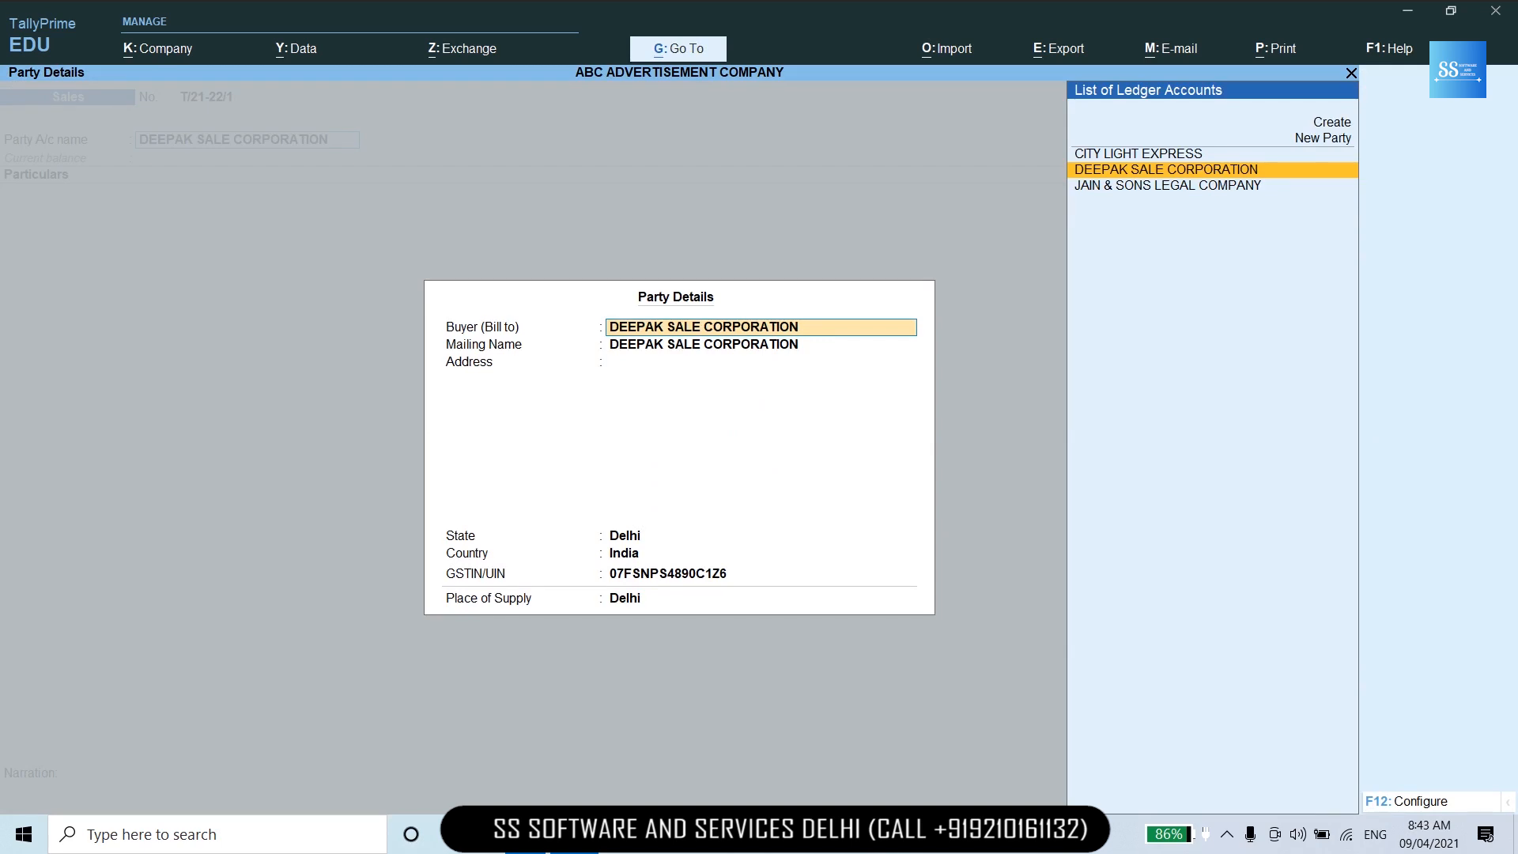
# Confirm party details and enter ADERTISEMENT SERVICES 18% LOCAL for 56,000.
pyautogui.hotkey('ctrl', 'a')
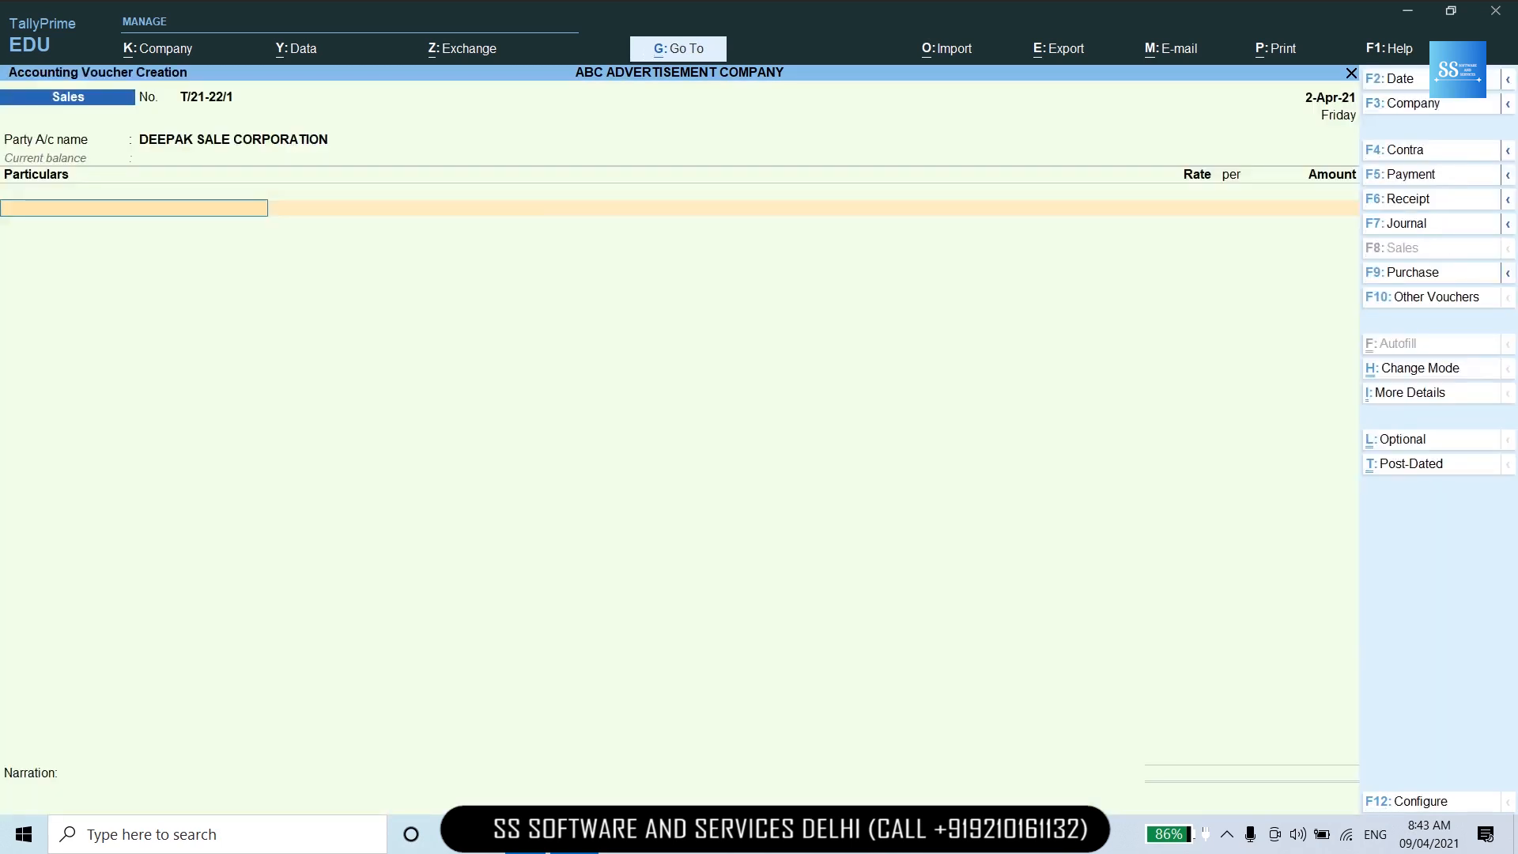
pyautogui.write('AD')
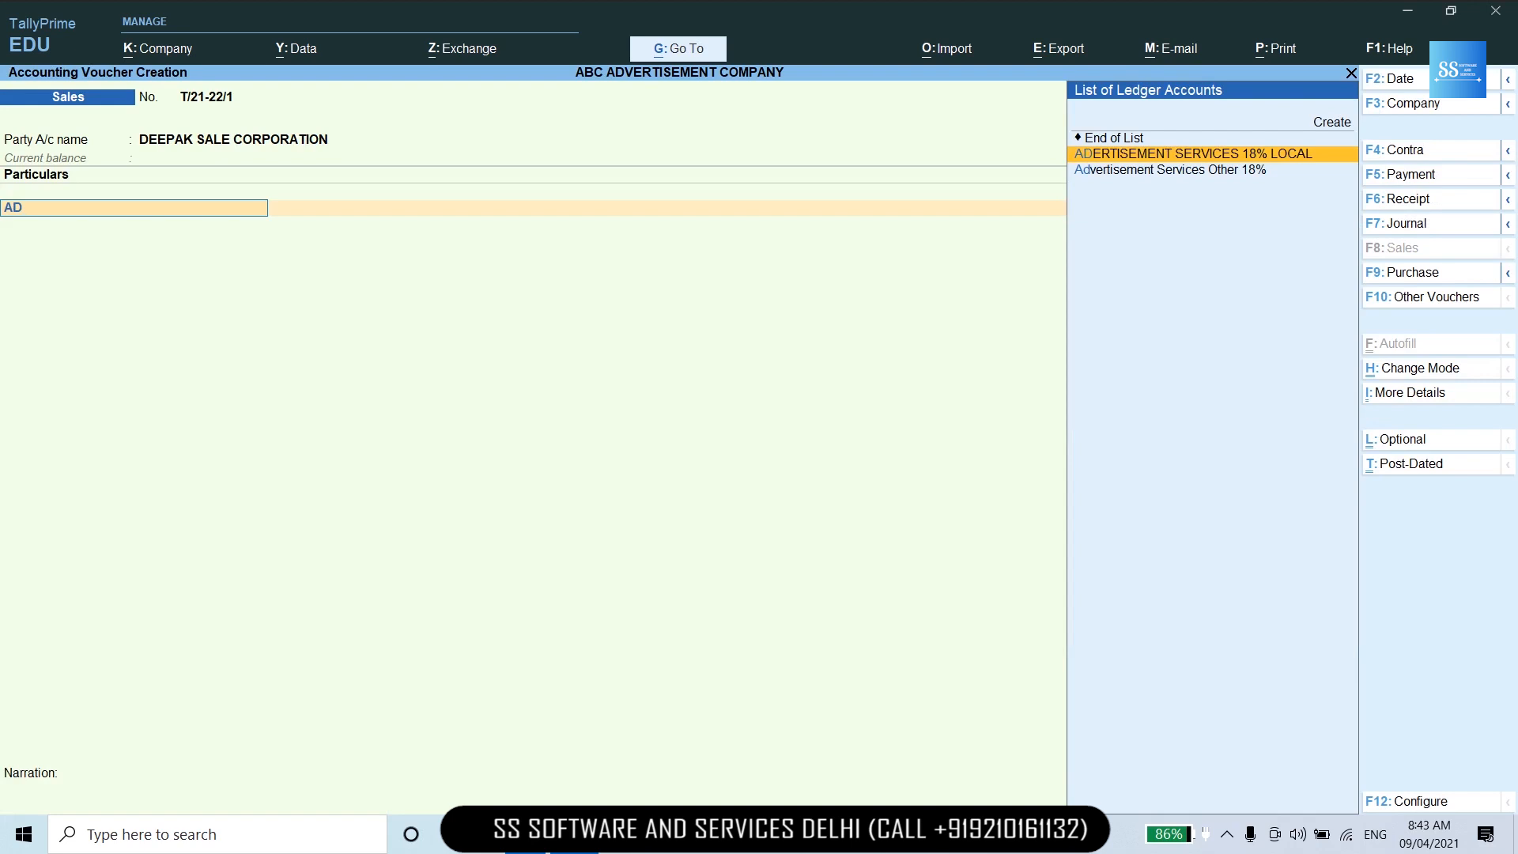
pyautogui.press('Return')
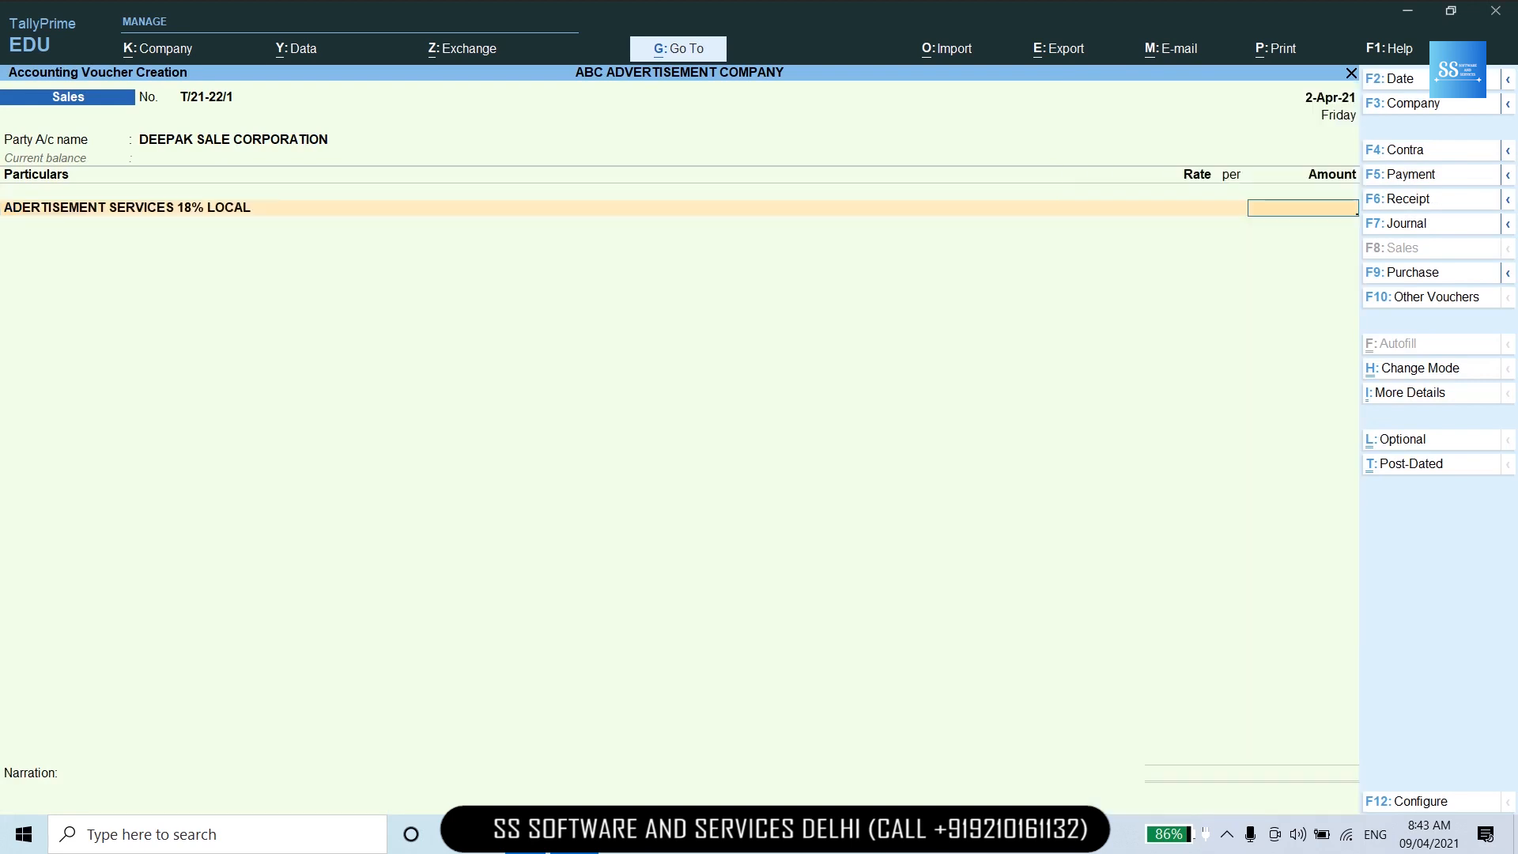
pyautogui.hotkey('alt', 'Tab')
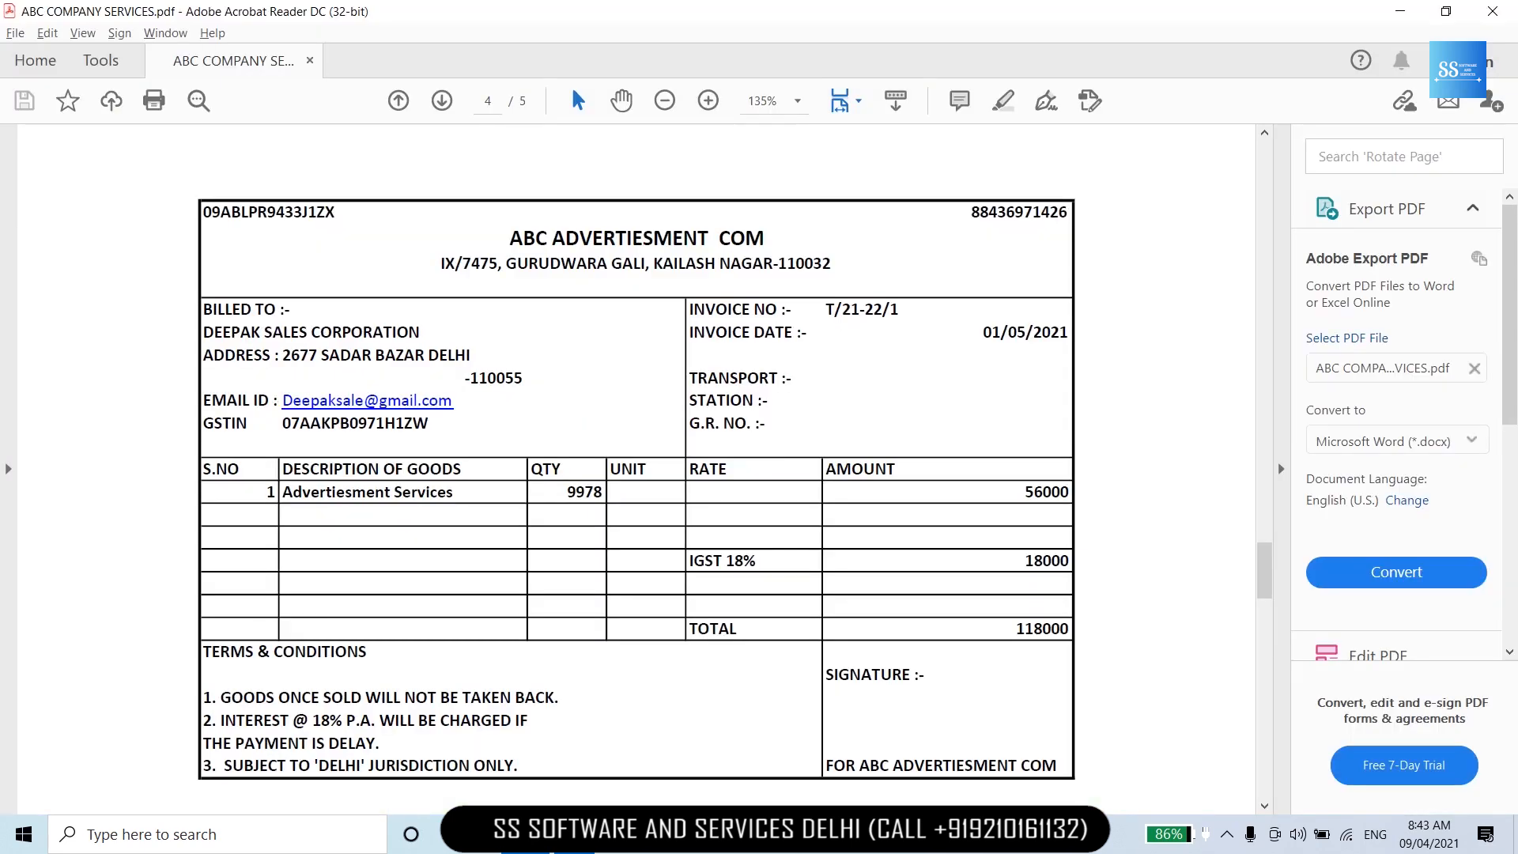
pyautogui.hotkey('alt', 'Tab')
pyautogui.write('56')
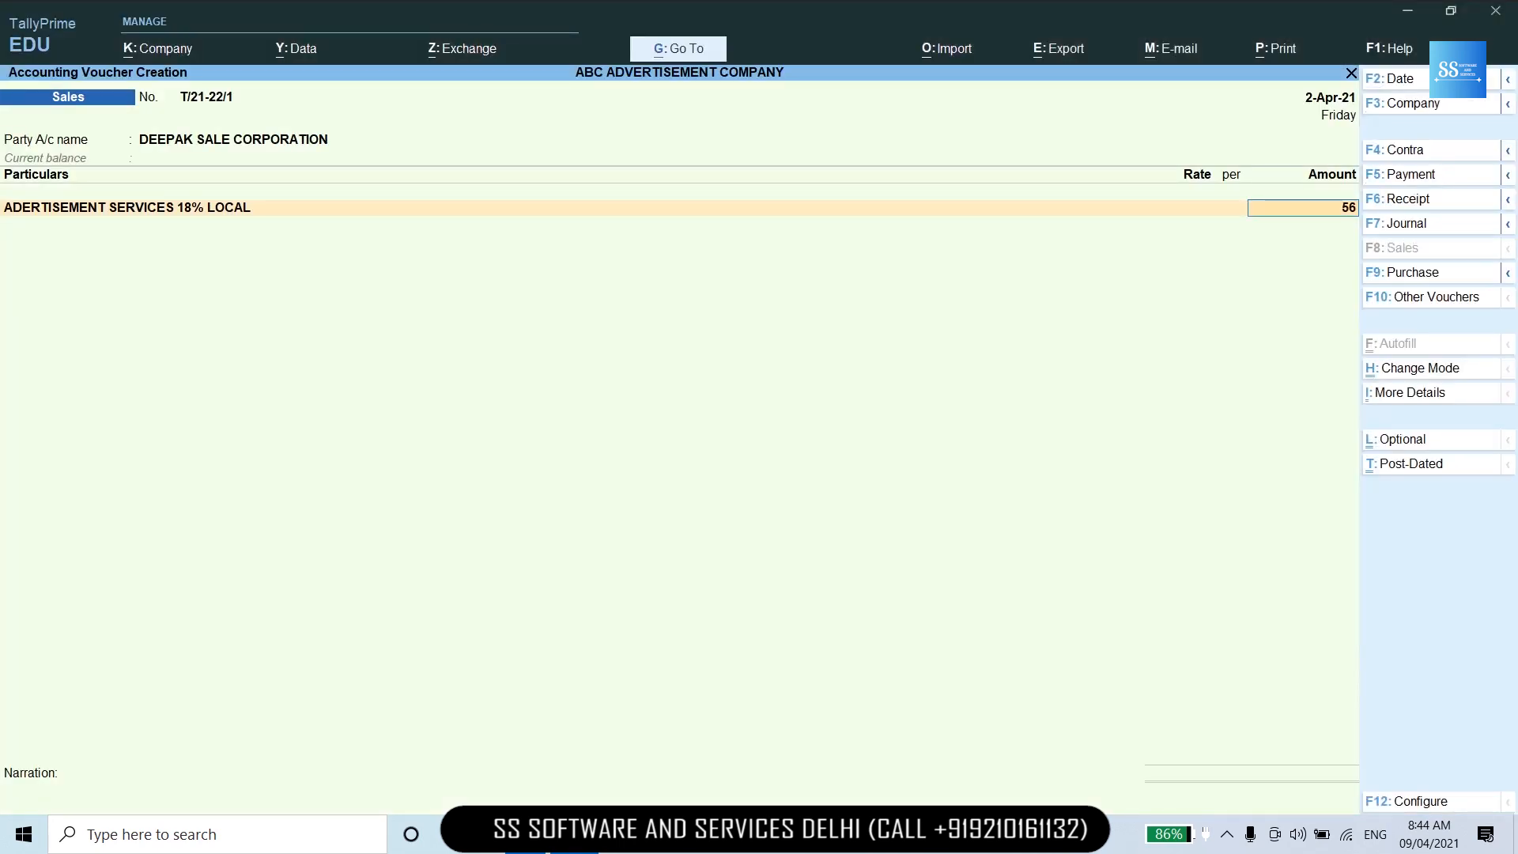
pyautogui.write(',000')
pyautogui.press('Return')
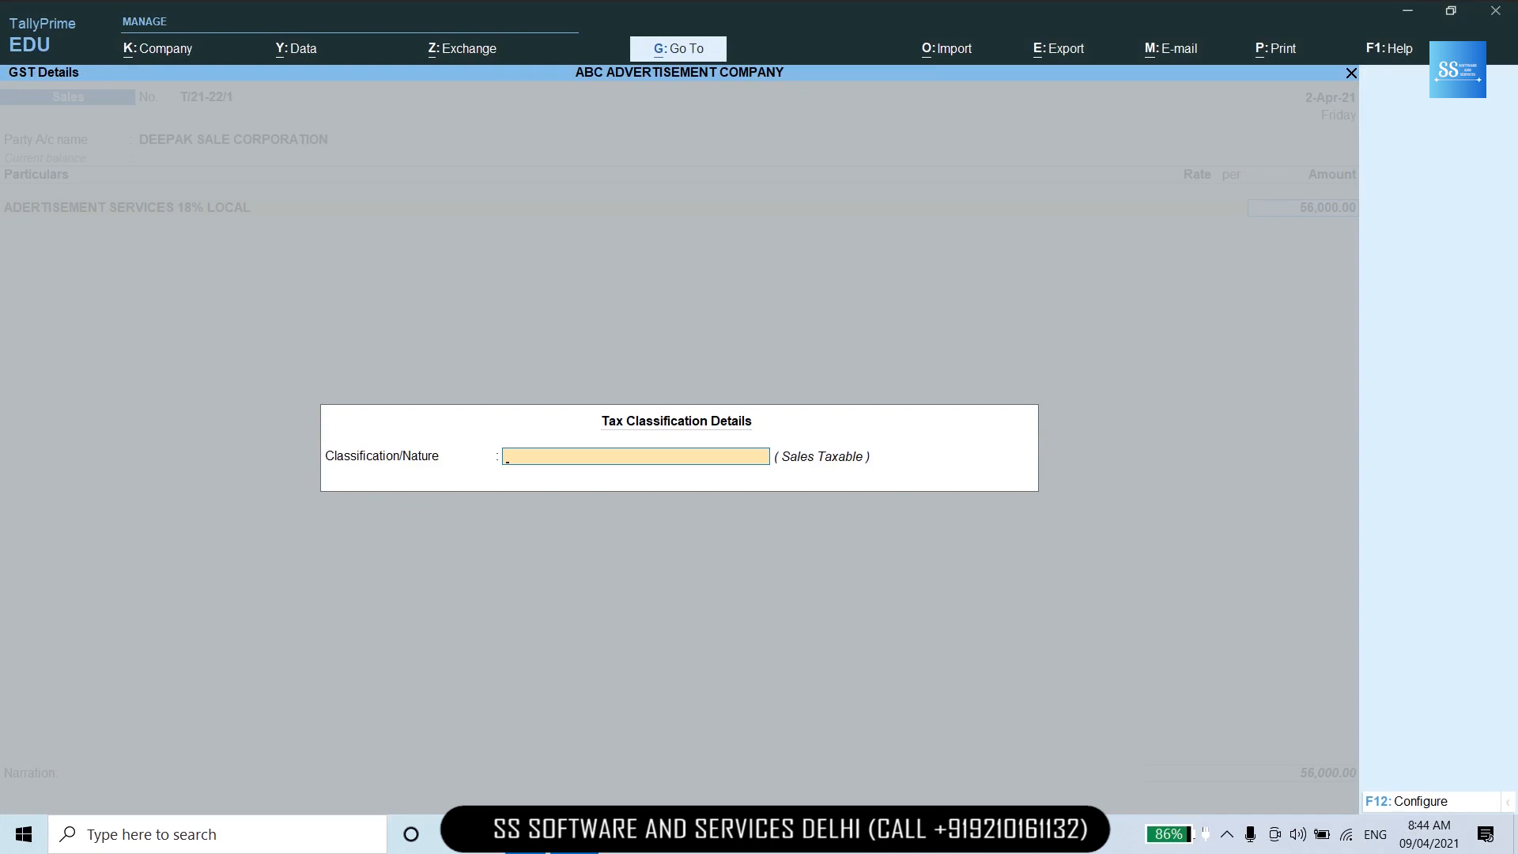
# Add CGST and SGST of 5,040 each and save voucher T/21-22/1.
pyautogui.press('Return')
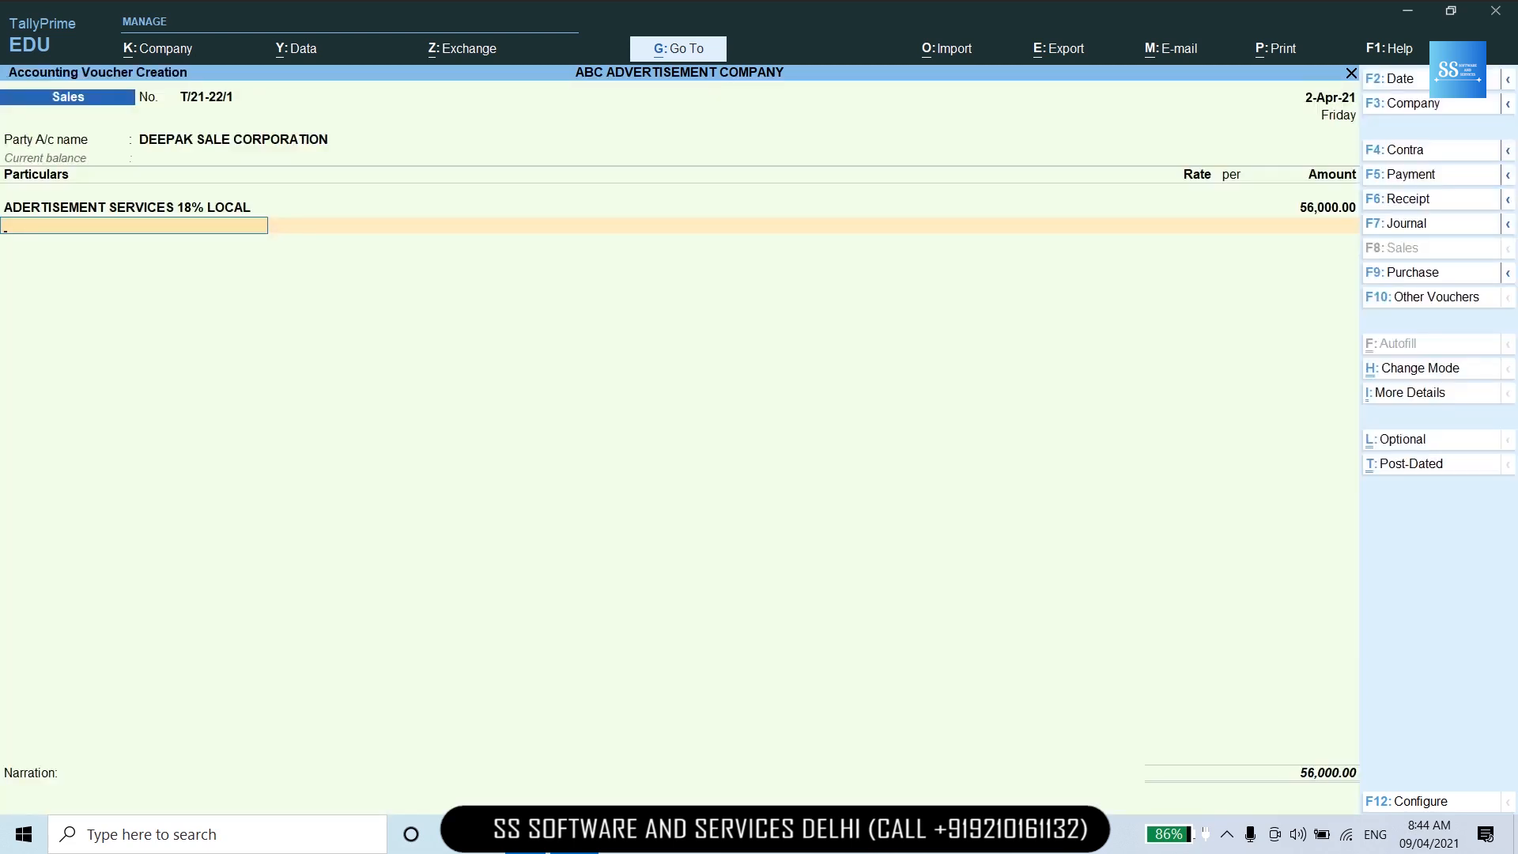
pyautogui.write('cgst')
pyautogui.press('Return')
pyautogui.press('Return')
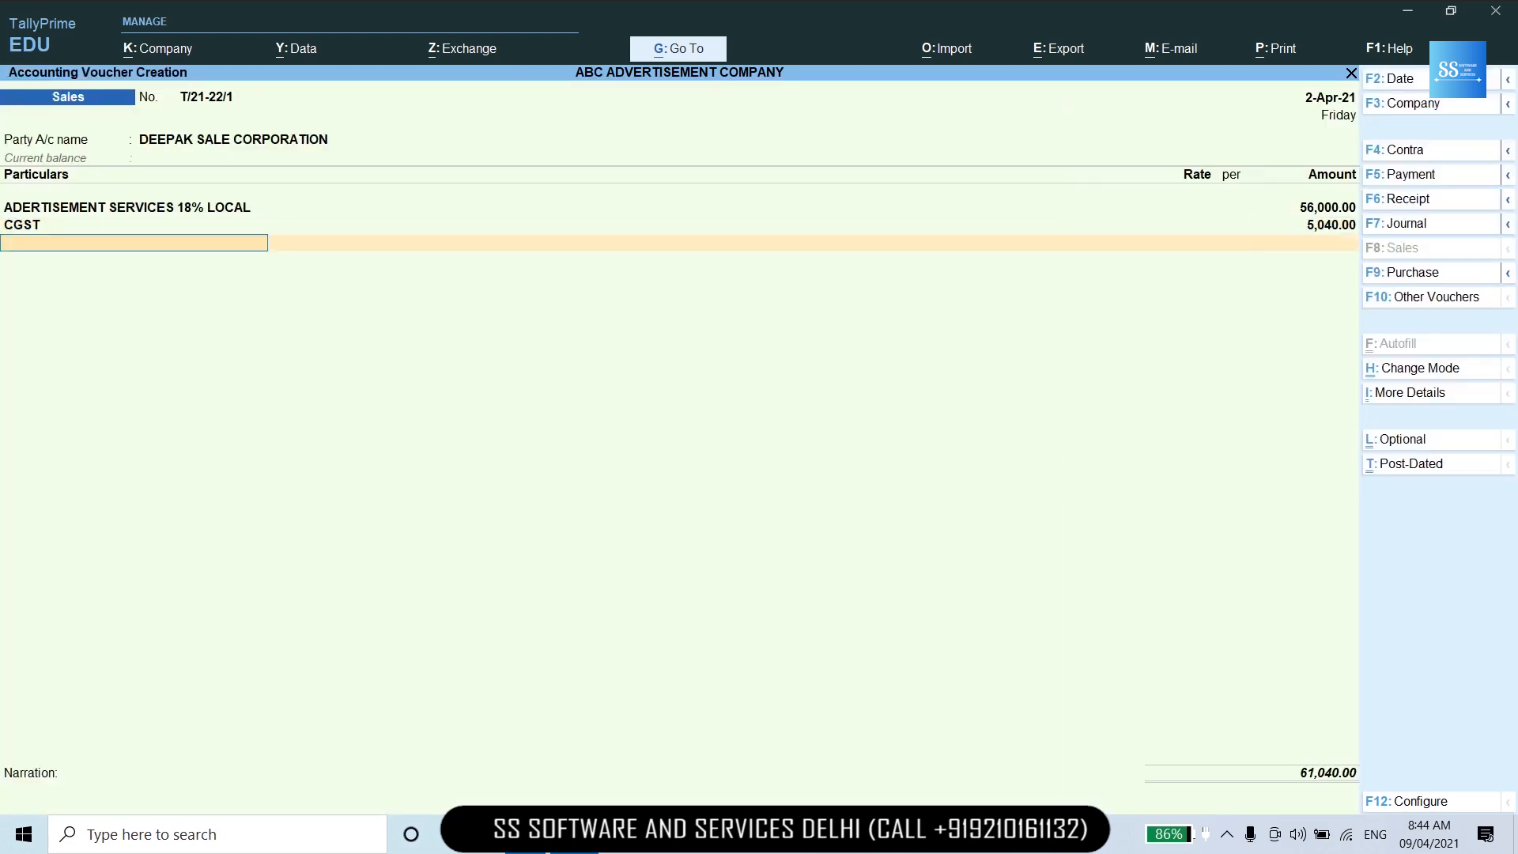
pyautogui.write('sgst')
pyautogui.press('Return')
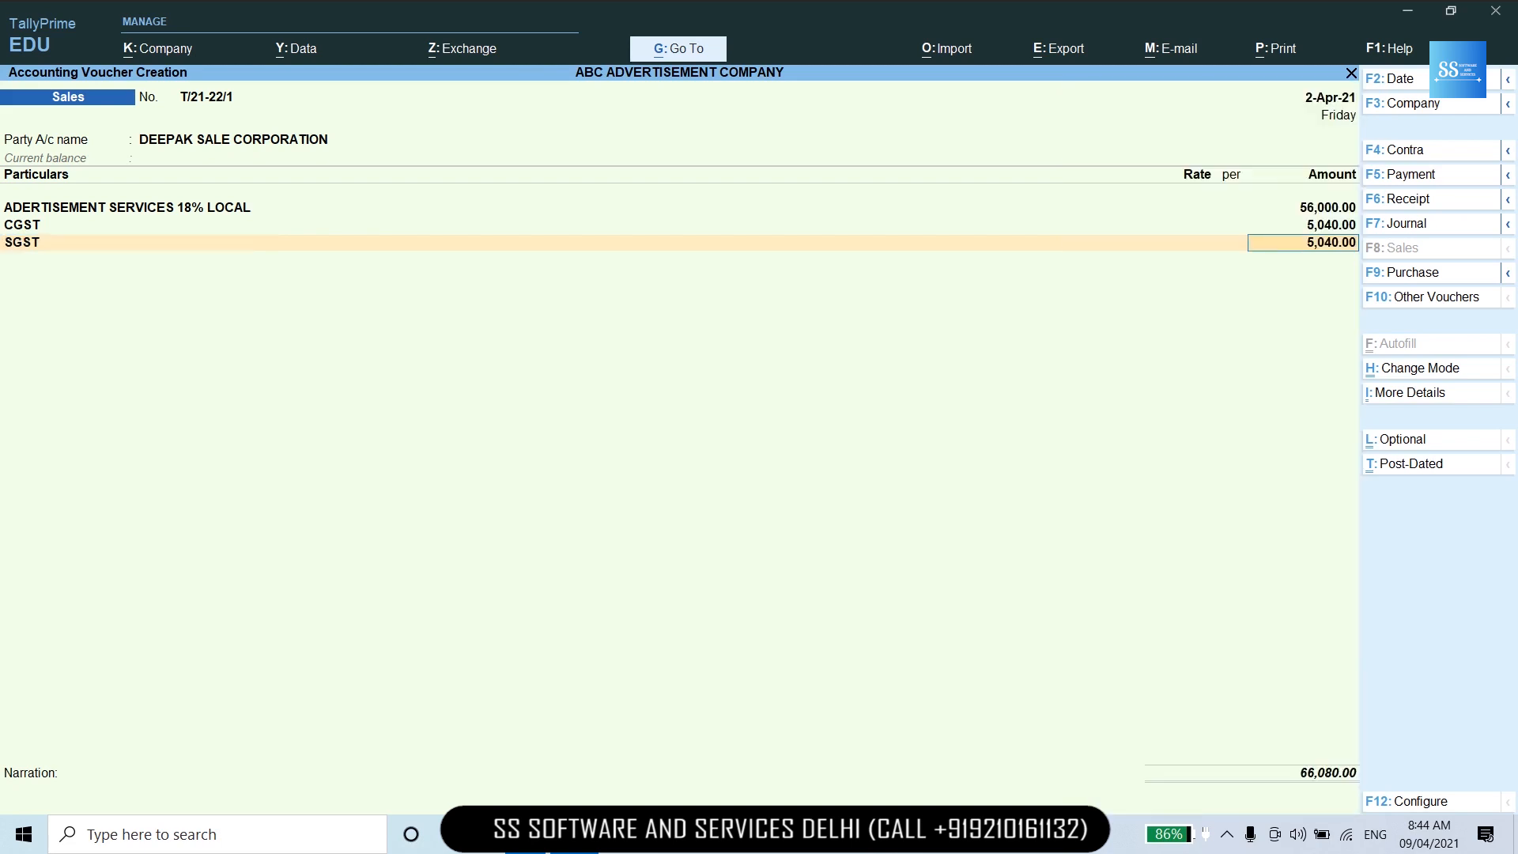
pyautogui.press('ctrl')
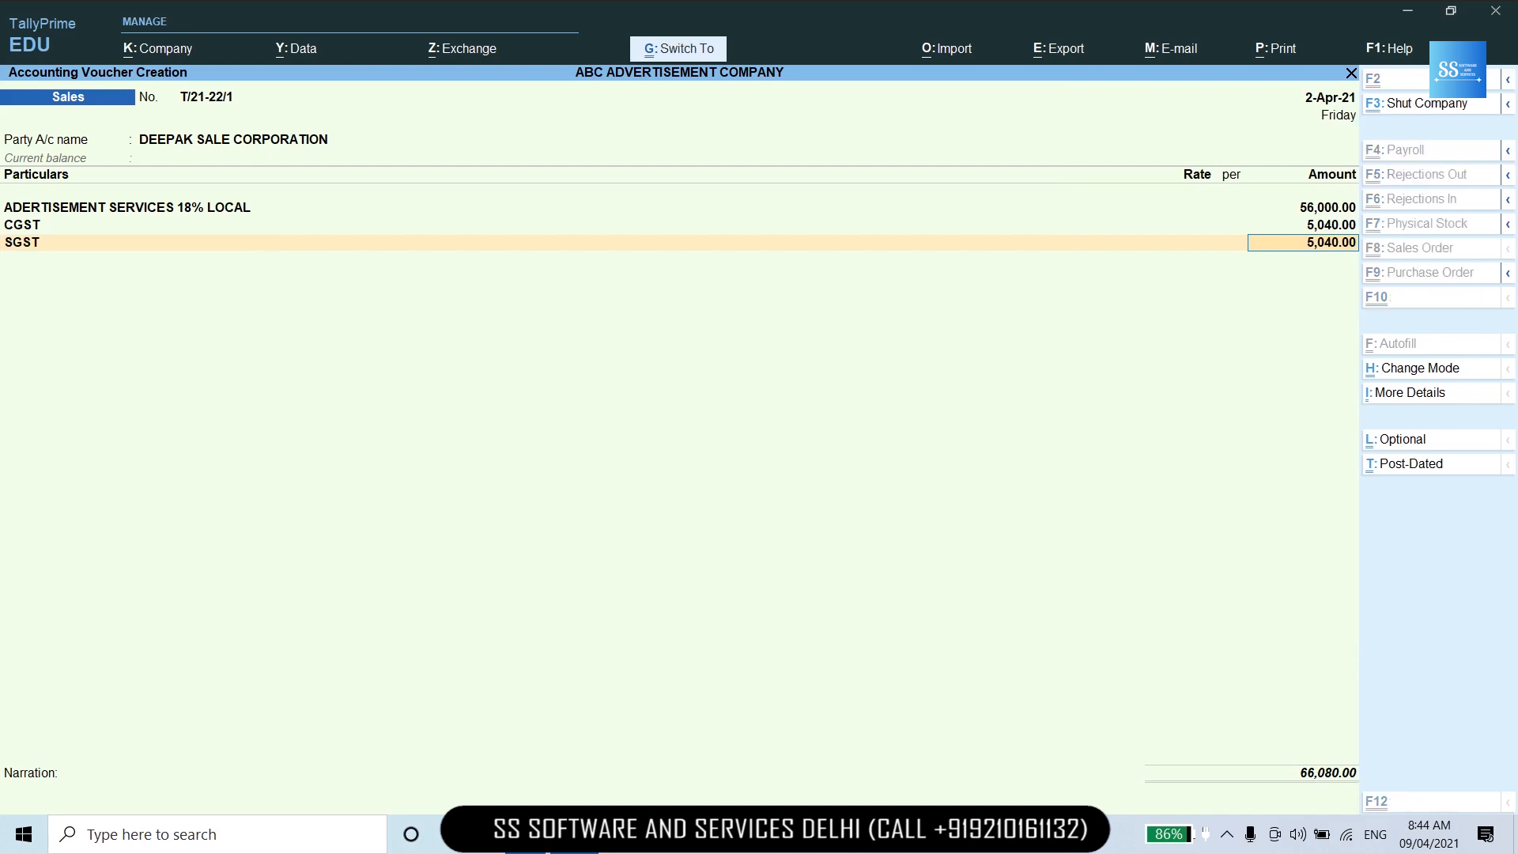
pyautogui.hotkey('ctrl', 'a')
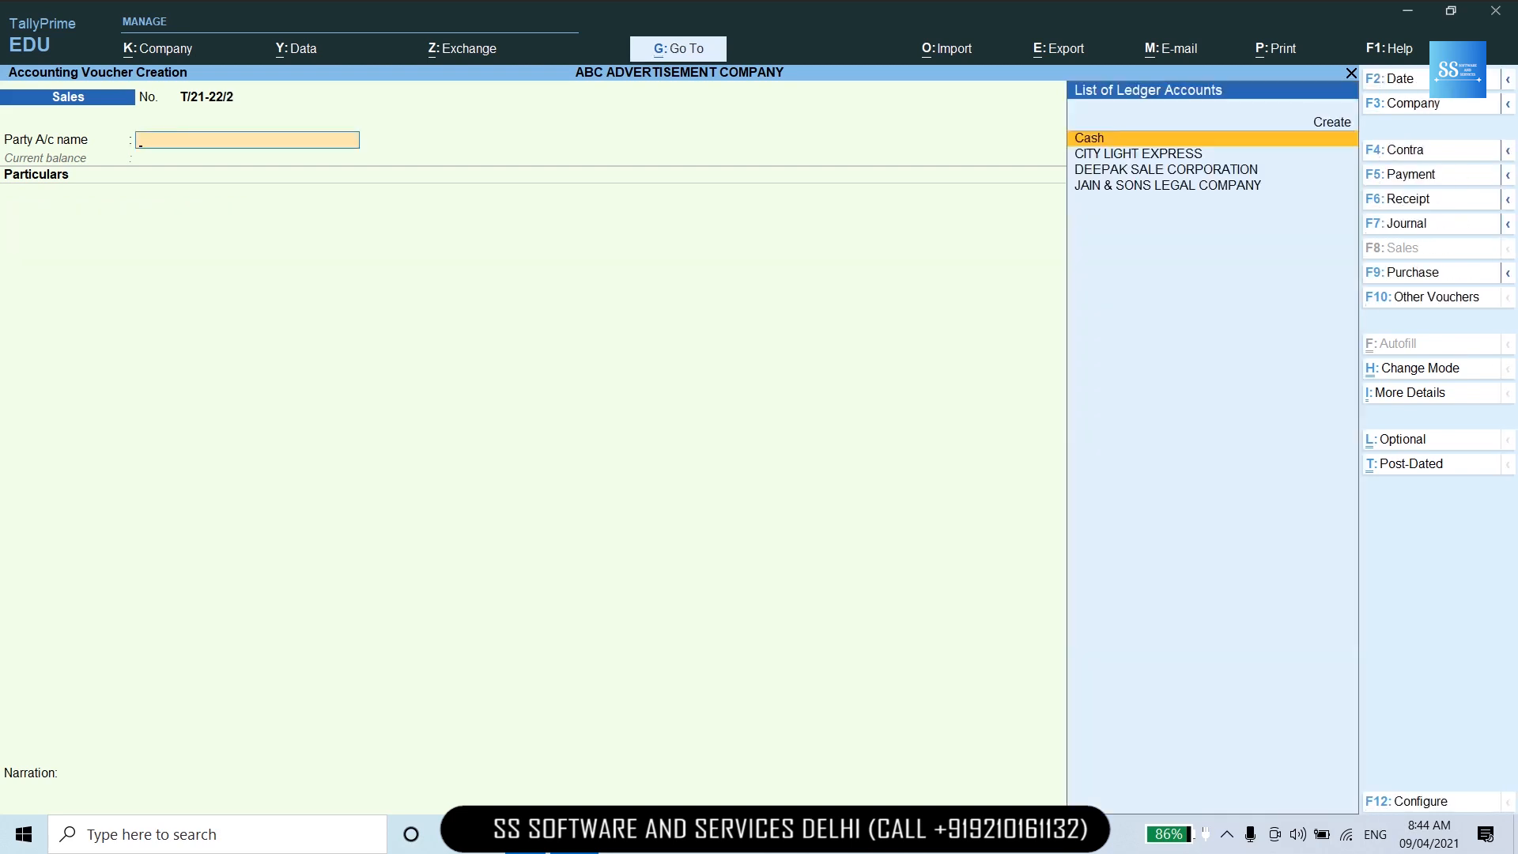
# Check invoice T/21-22/2 in the PDF and date the voucher 1-May-21.
pyautogui.hotkey('alt', 'Tab')
pyautogui.press('Right')
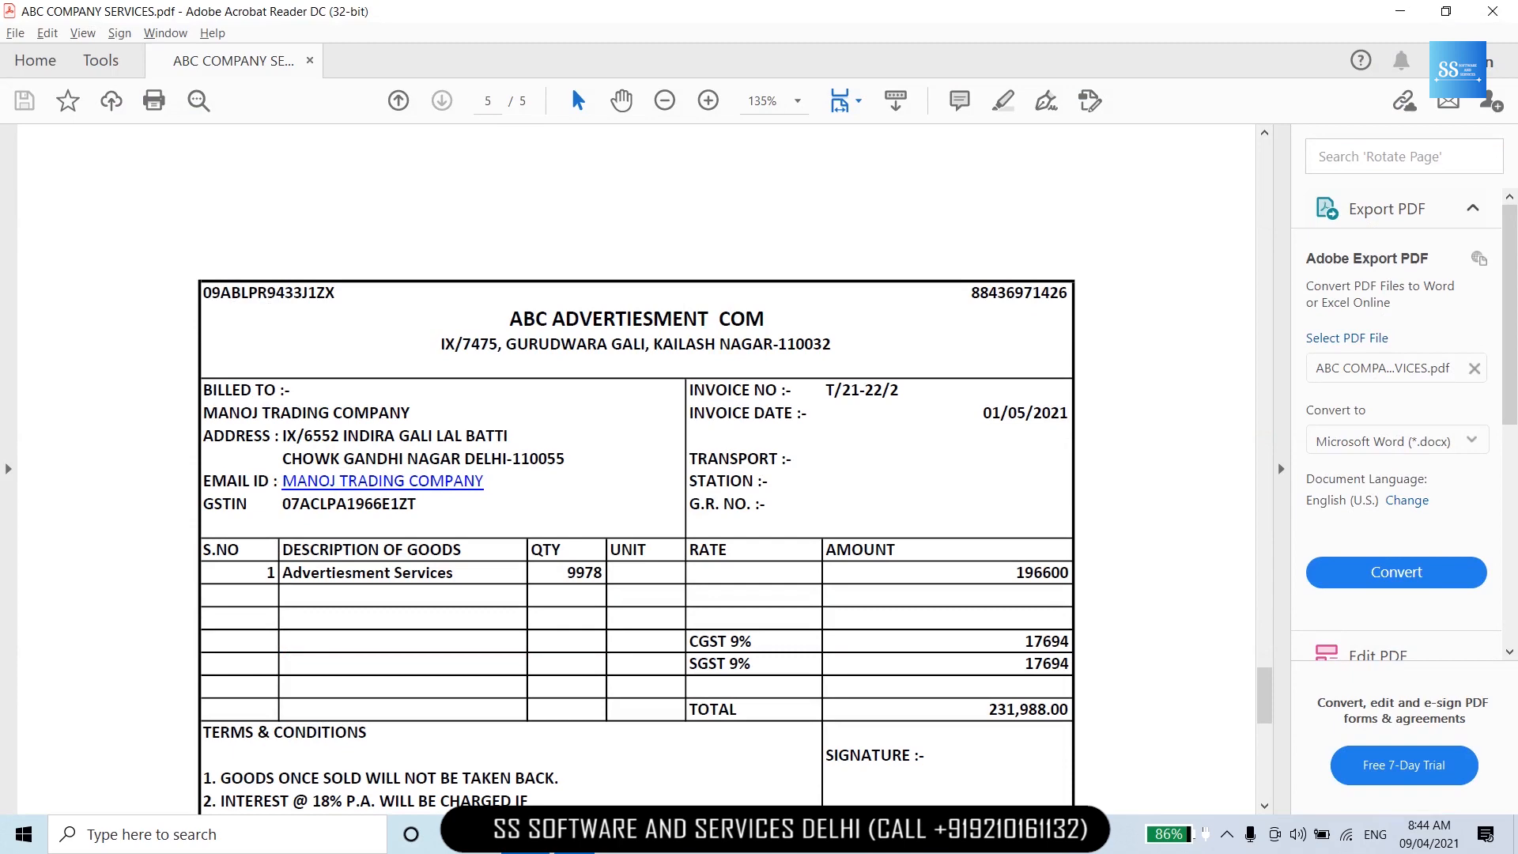
pyautogui.hotkey('alt', 'Tab')
pyautogui.press('F2')
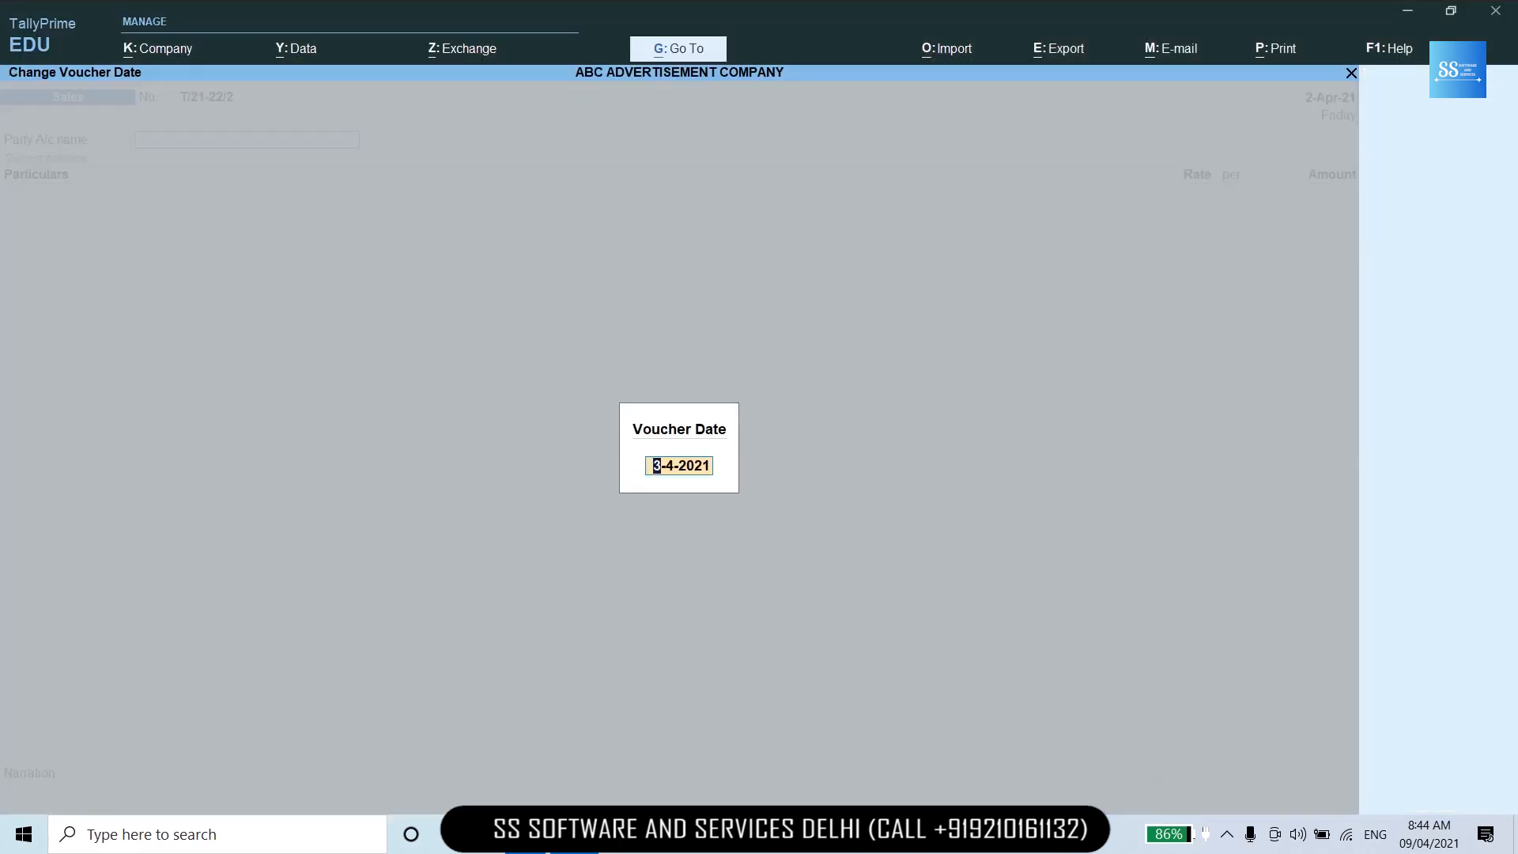
pyautogui.write('1-4')
pyautogui.press('Return')
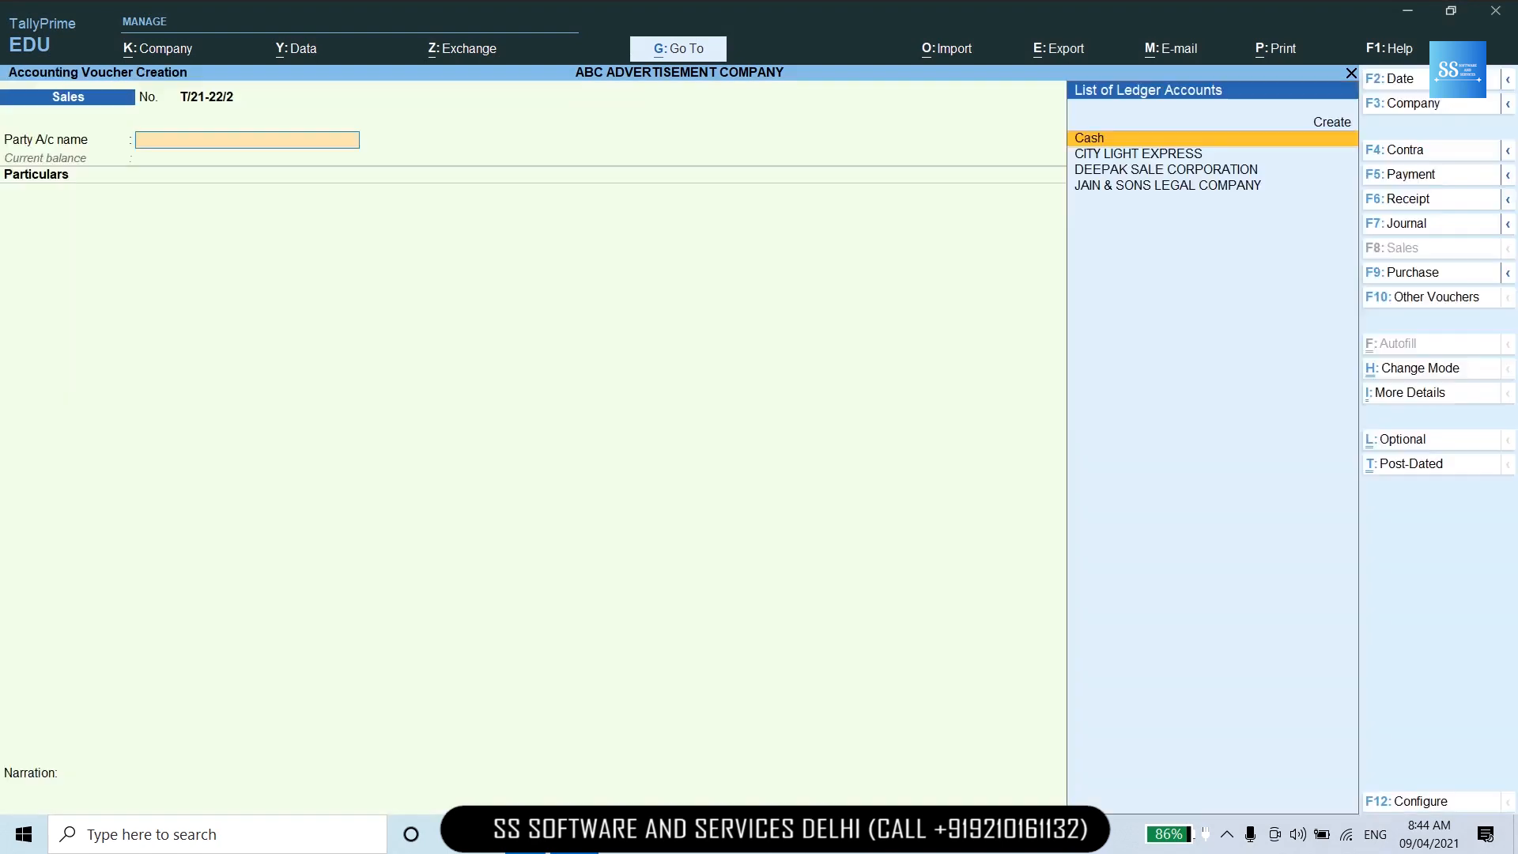
# Create ledger MANOJ TRADING COMPANY under Sundry Debtors, no bill-by-bill tracking, state Delhi.
pyautogui.press('alt')
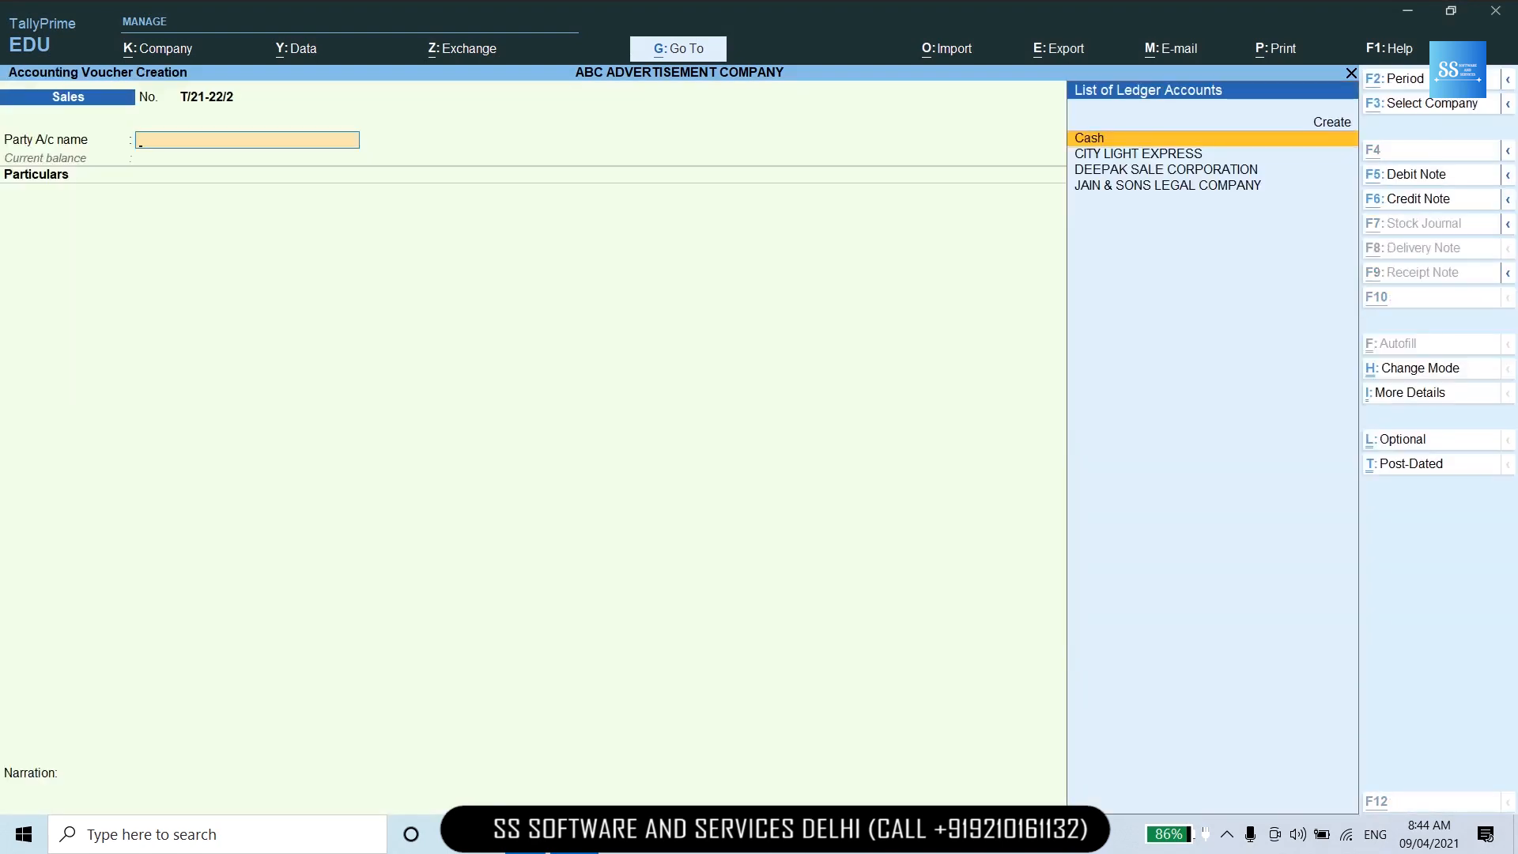
pyautogui.hotkey('alt', 'c')
pyautogui.write('MAN')
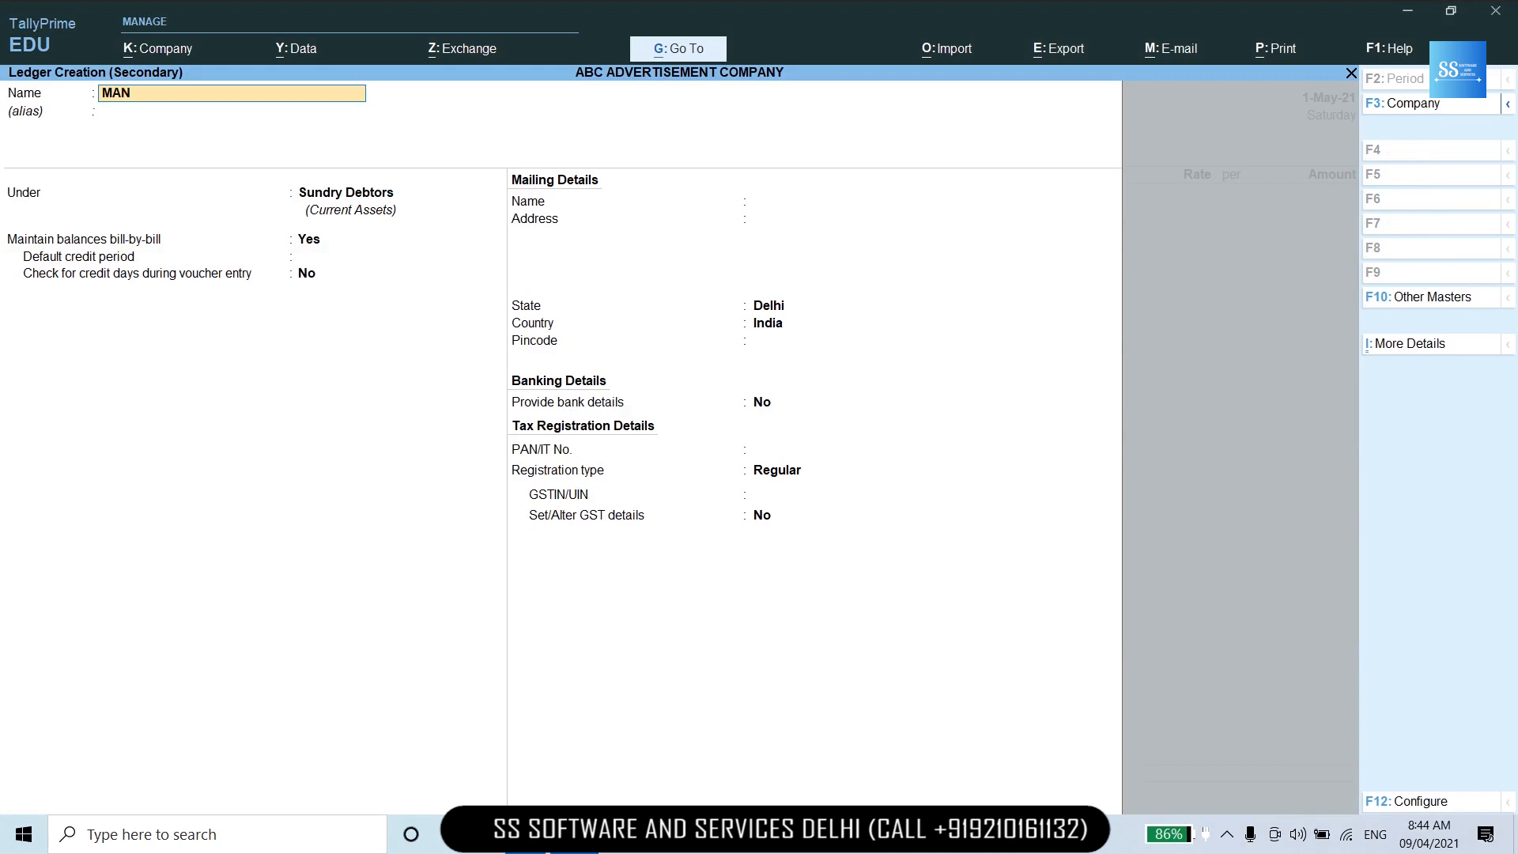
pyautogui.write('OJ TRADING COMPANY')
pyautogui.press('Return')
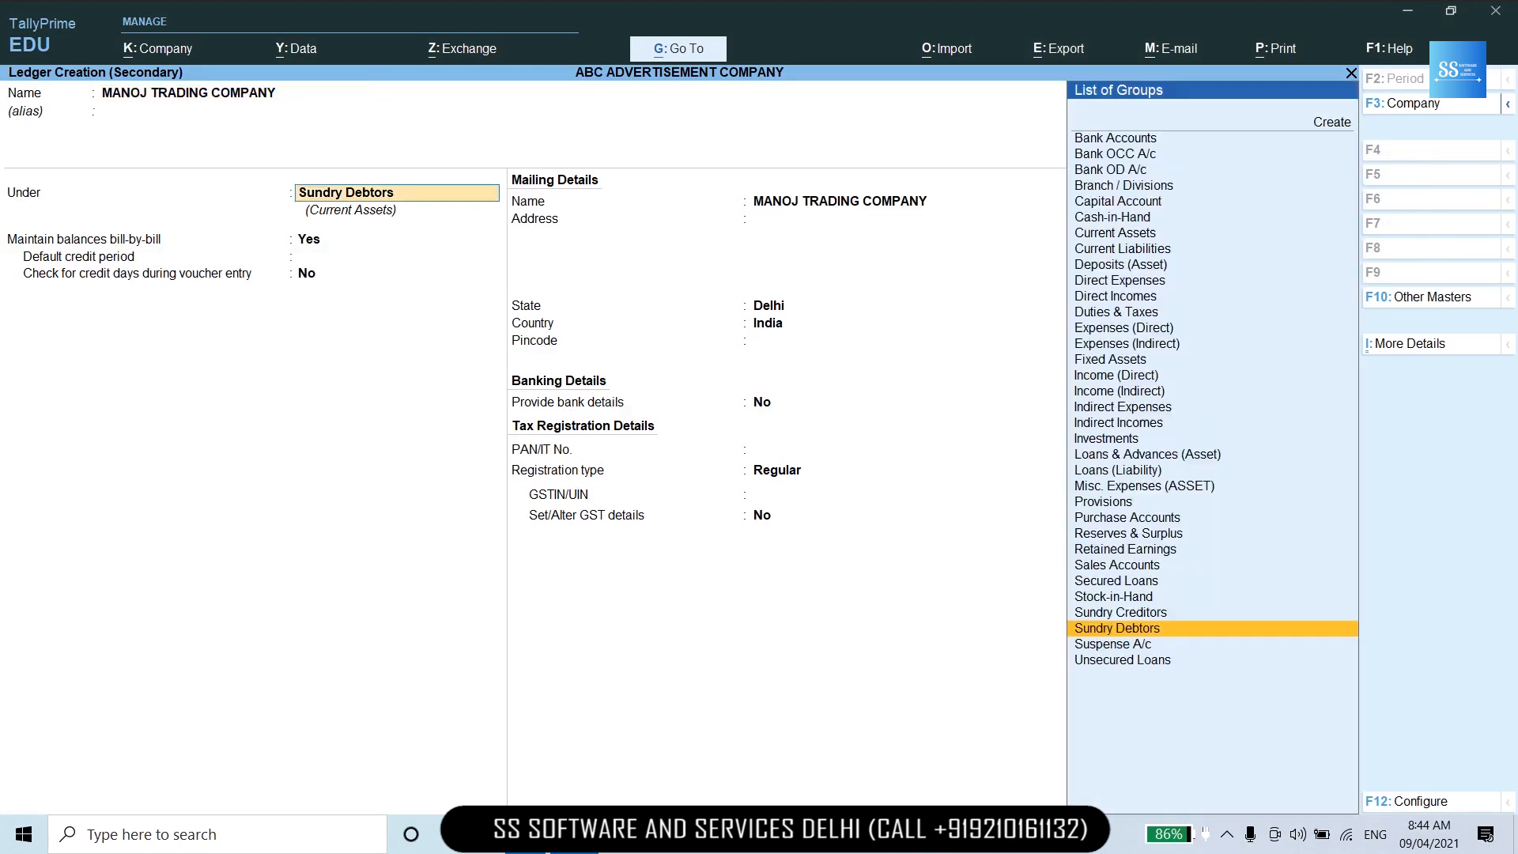
pyautogui.press('Return')
pyautogui.write('n')
pyautogui.press('Return')
pyautogui.press('Return')
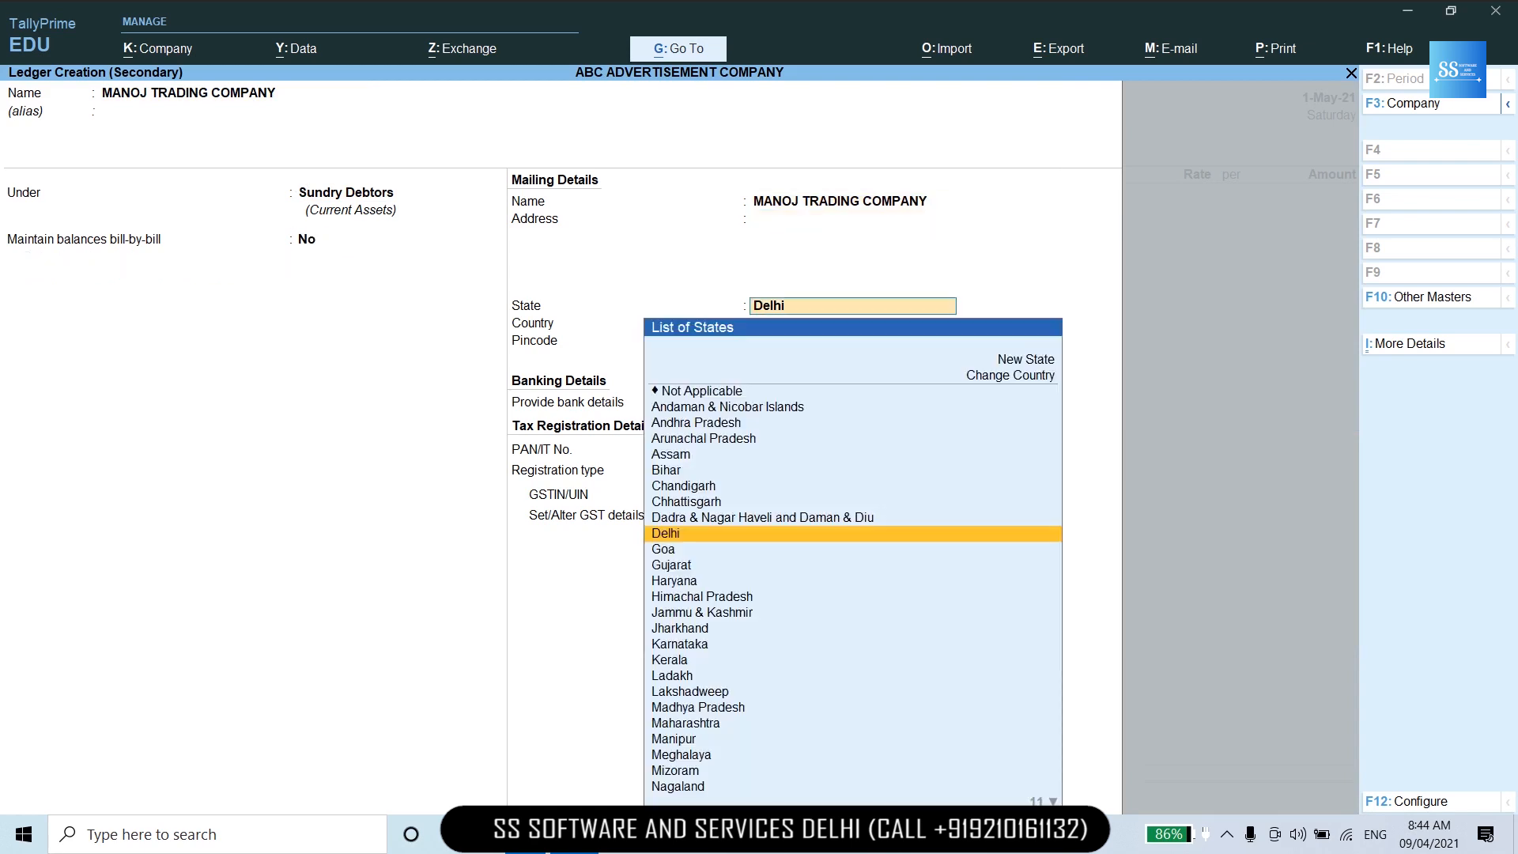
pyautogui.press('Return')
pyautogui.press('Return')
pyautogui.press('Return')
pyautogui.press('Return')
pyautogui.press('Return')
pyautogui.press('Return')
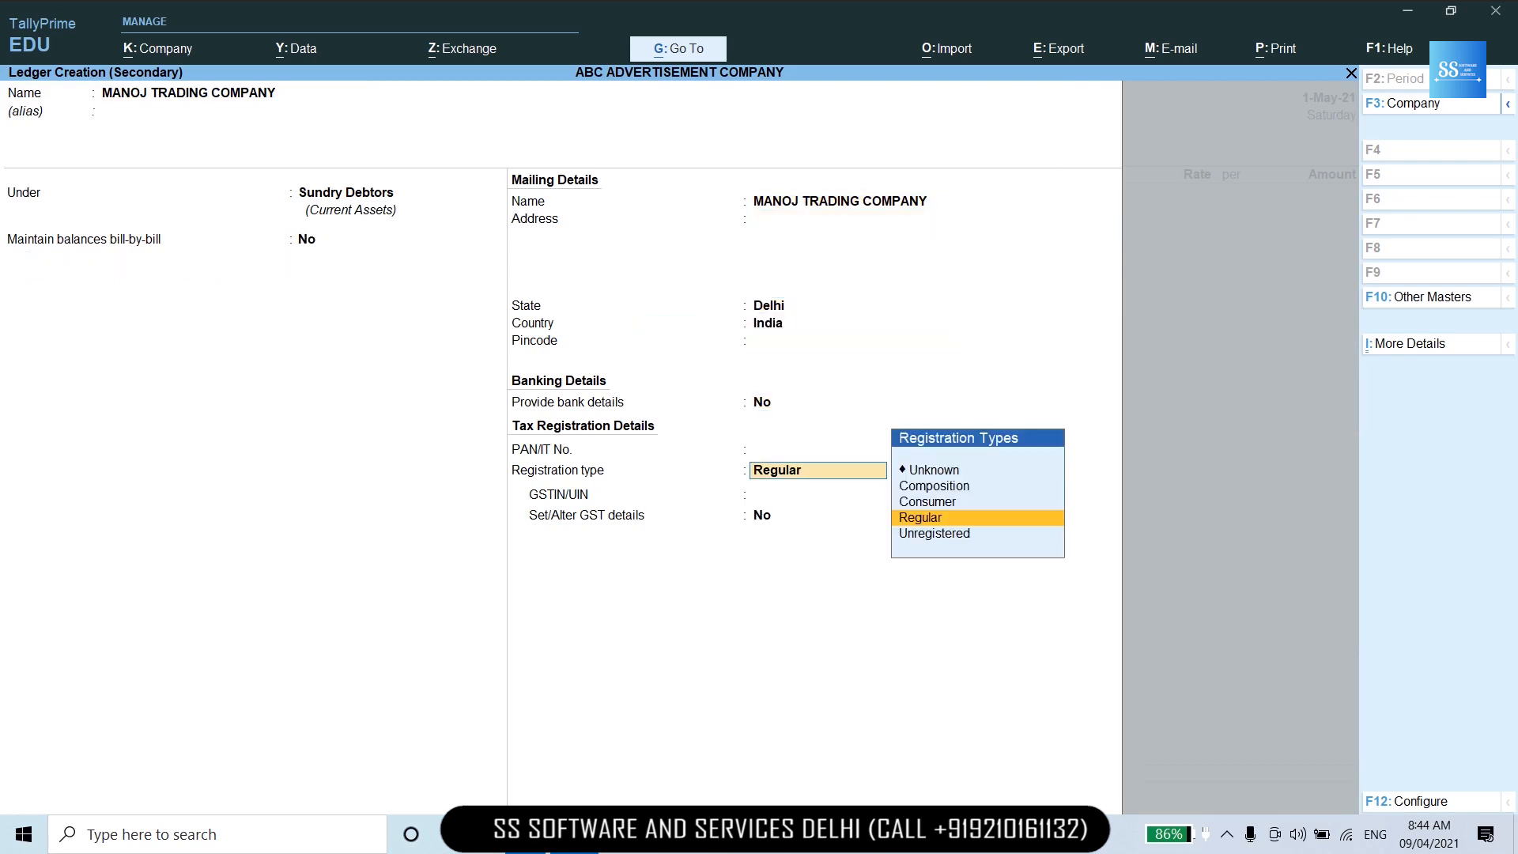
# Enter the party's GSTIN from the invoice, save the ledger, and confirm party details.
pyautogui.hotkey('alt', 'Tab')
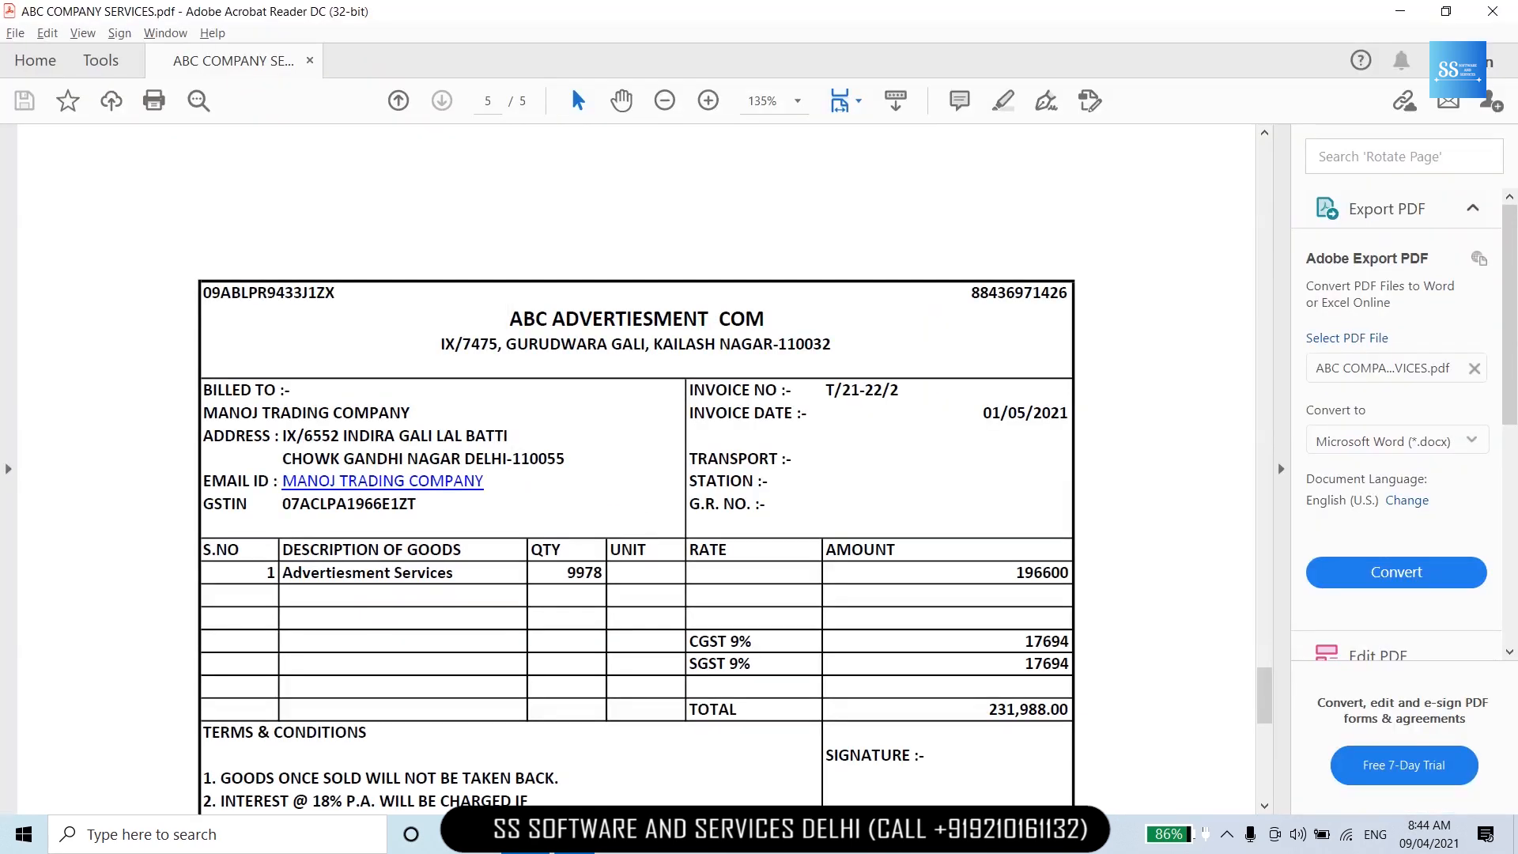
pyautogui.hotkey('alt', 'Tab')
pyautogui.write('07AC')
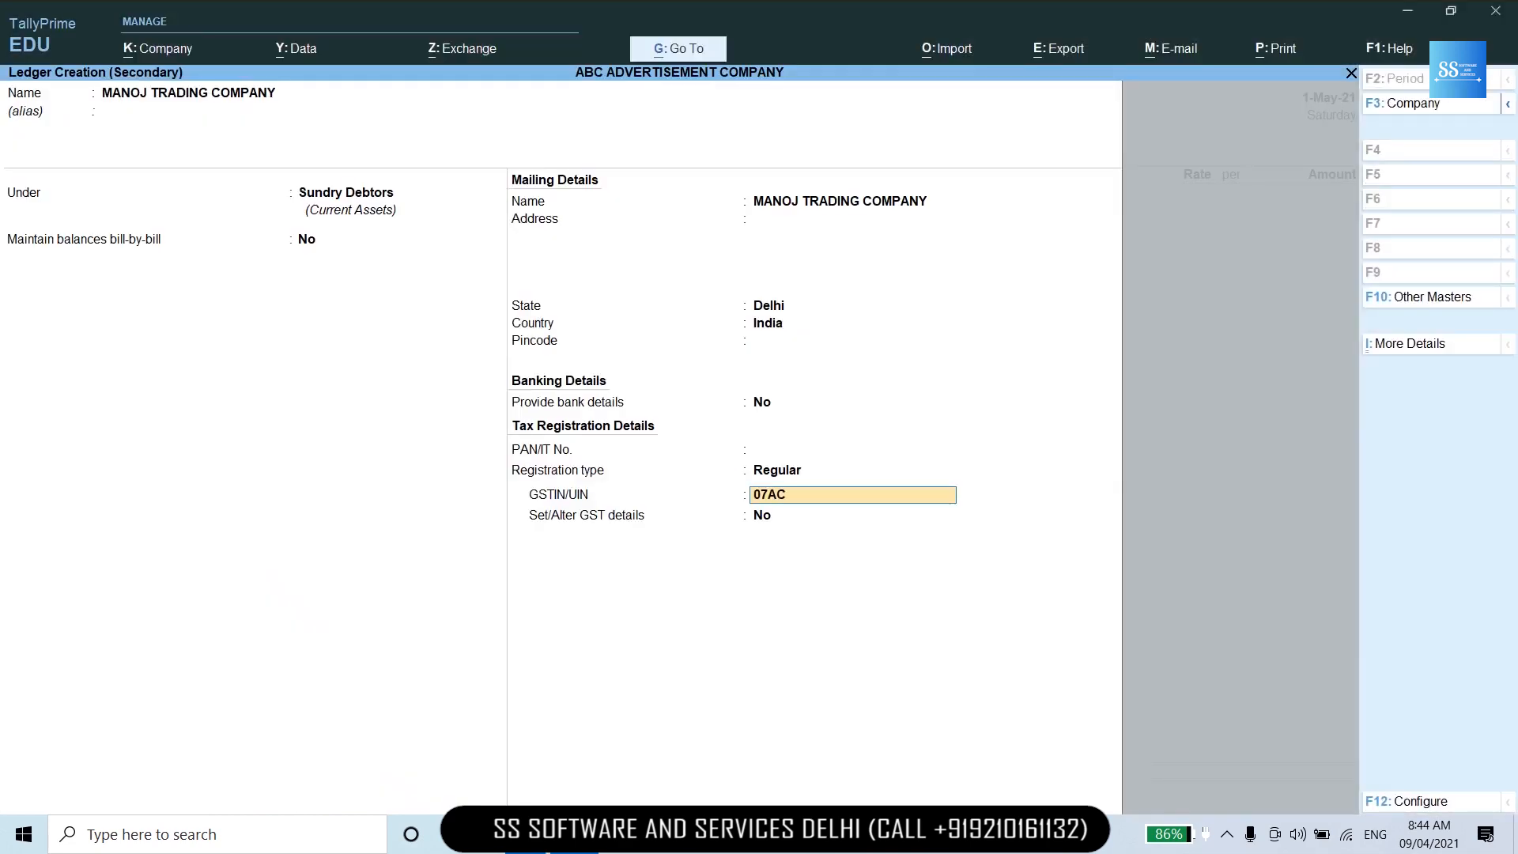
pyautogui.write('PLA1966E1ZT')
pyautogui.press('Return')
pyautogui.press('Return')
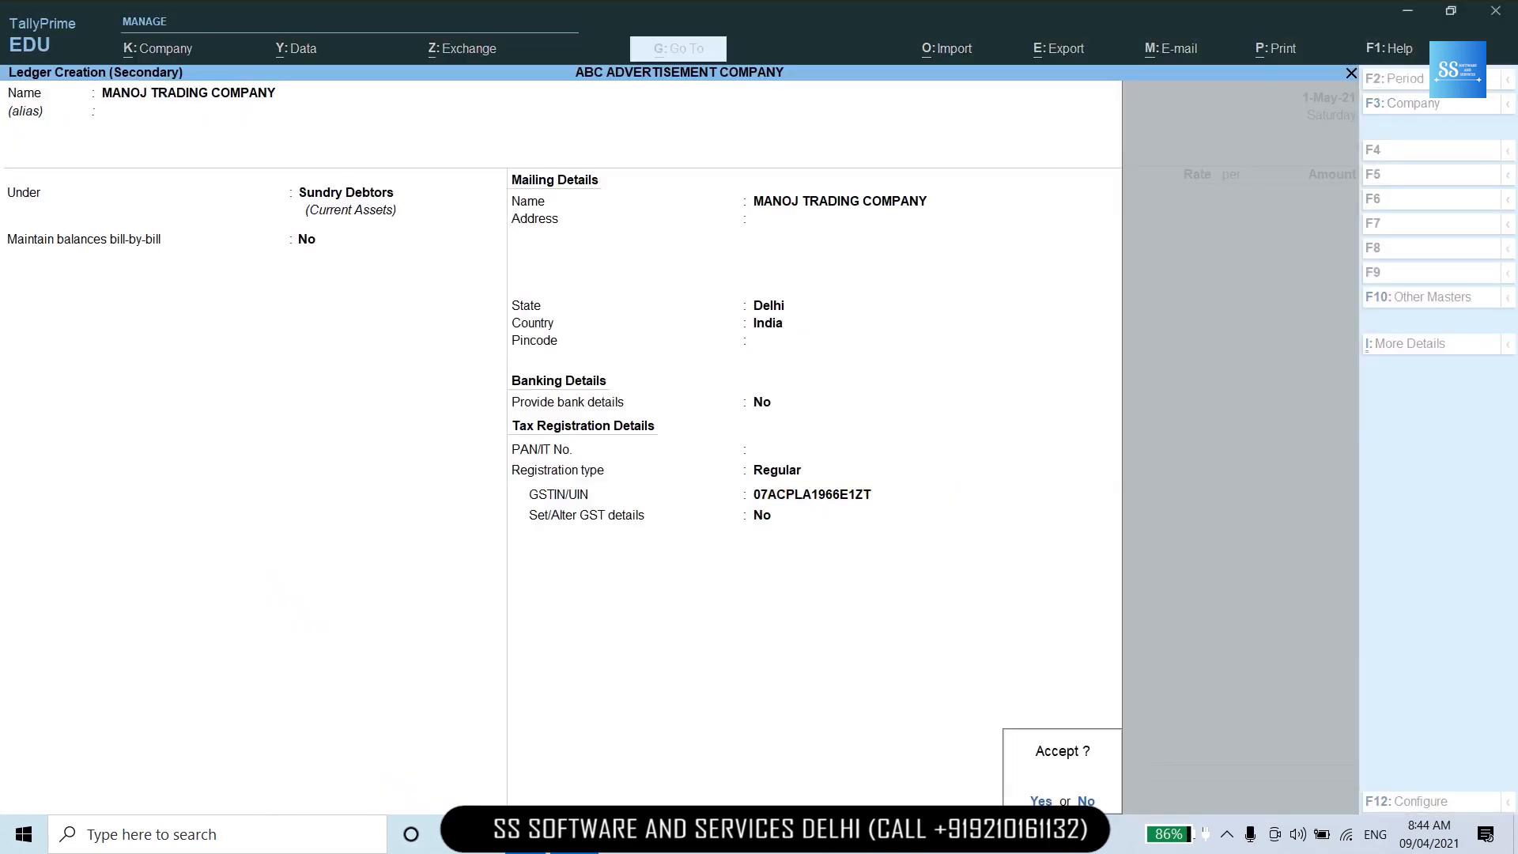
pyautogui.press('Return')
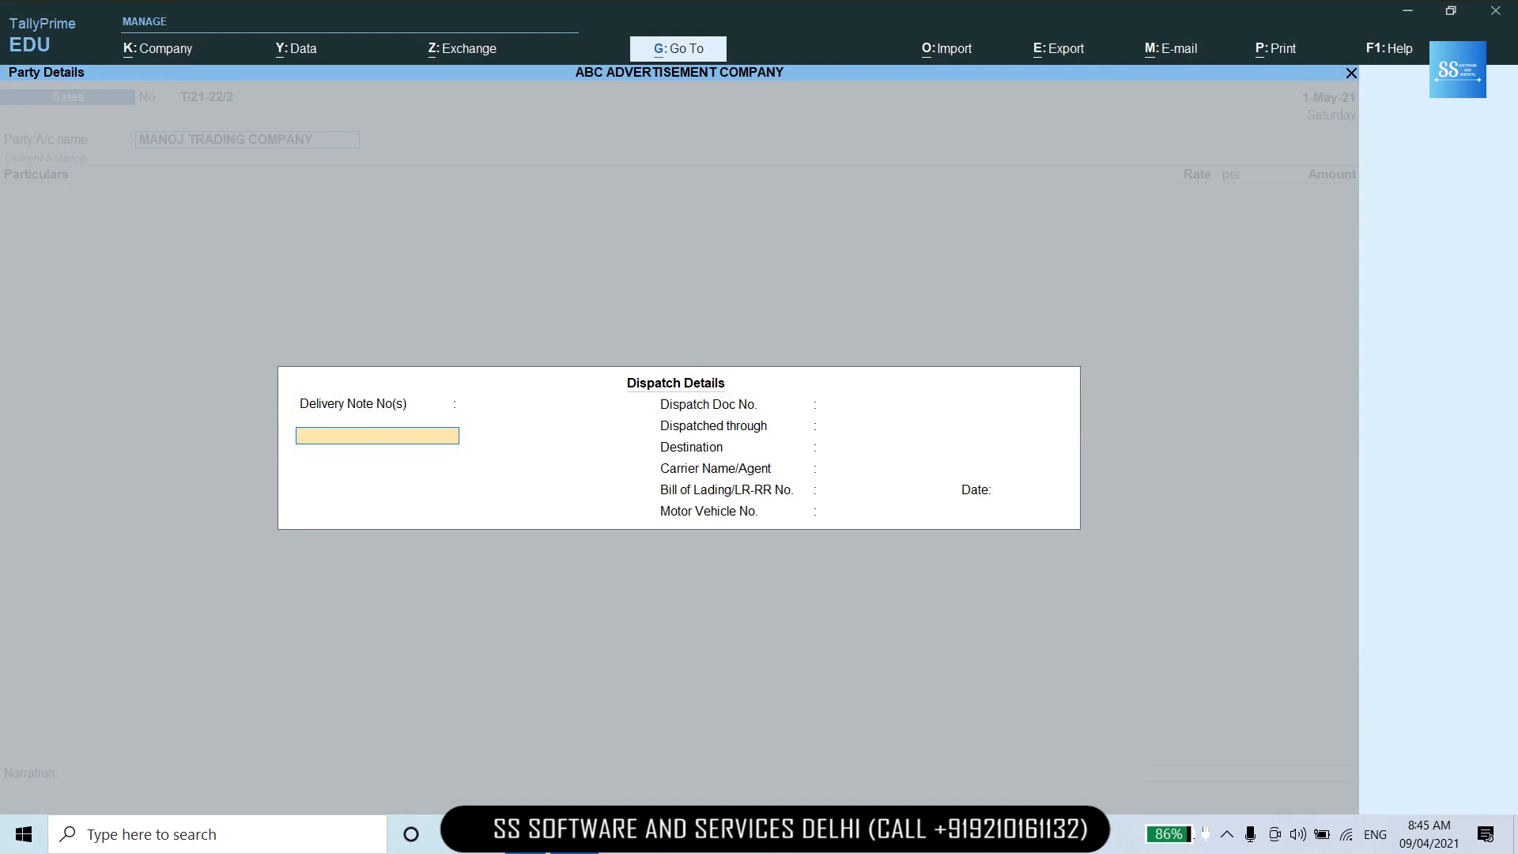
pyautogui.hotkey('ctrl', 'a')
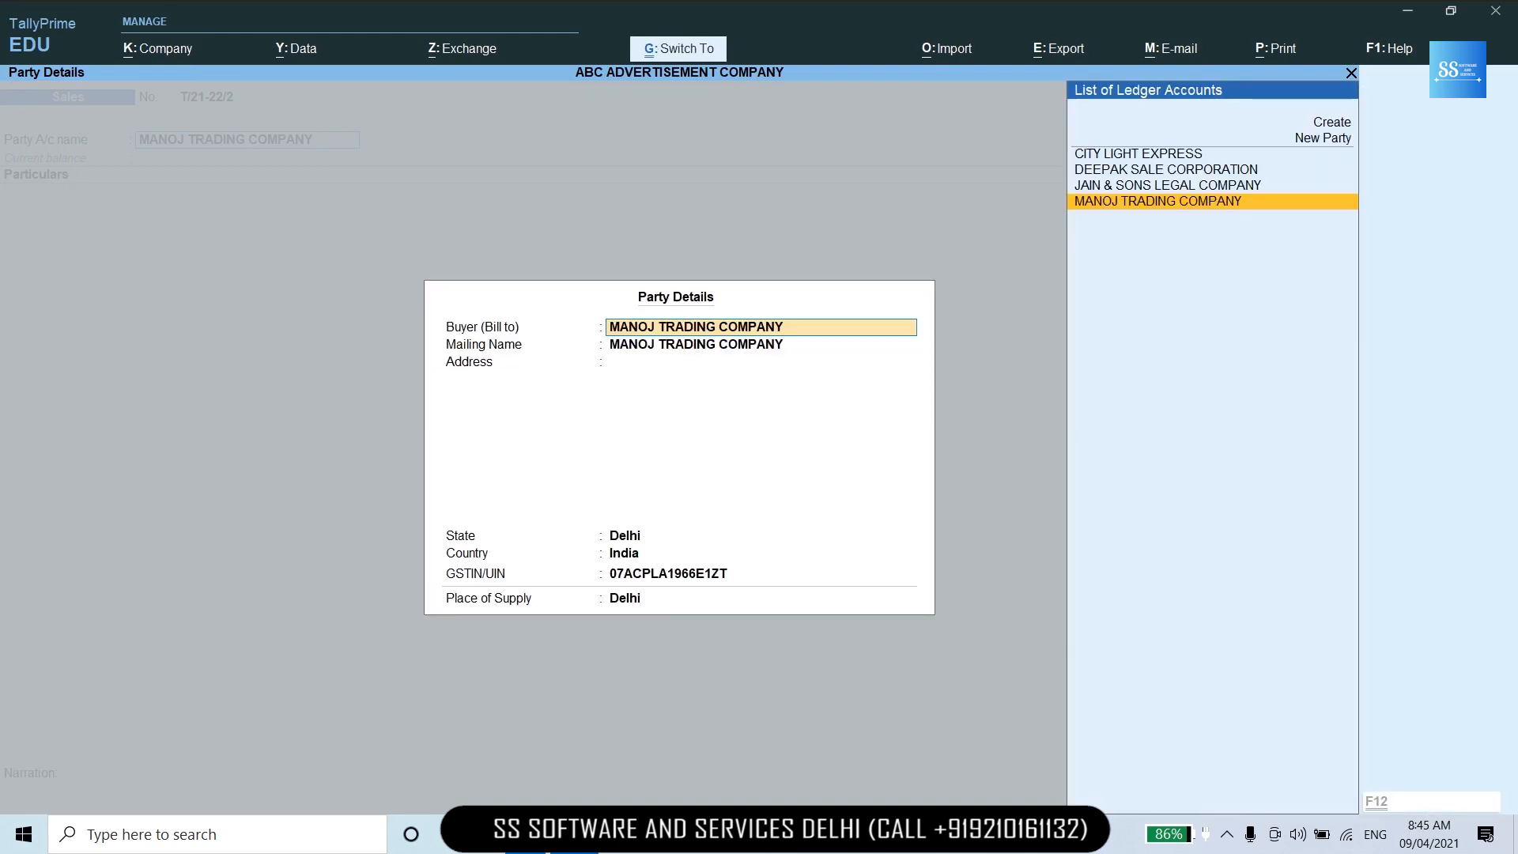
pyautogui.hotkey('ctrl', 'a')
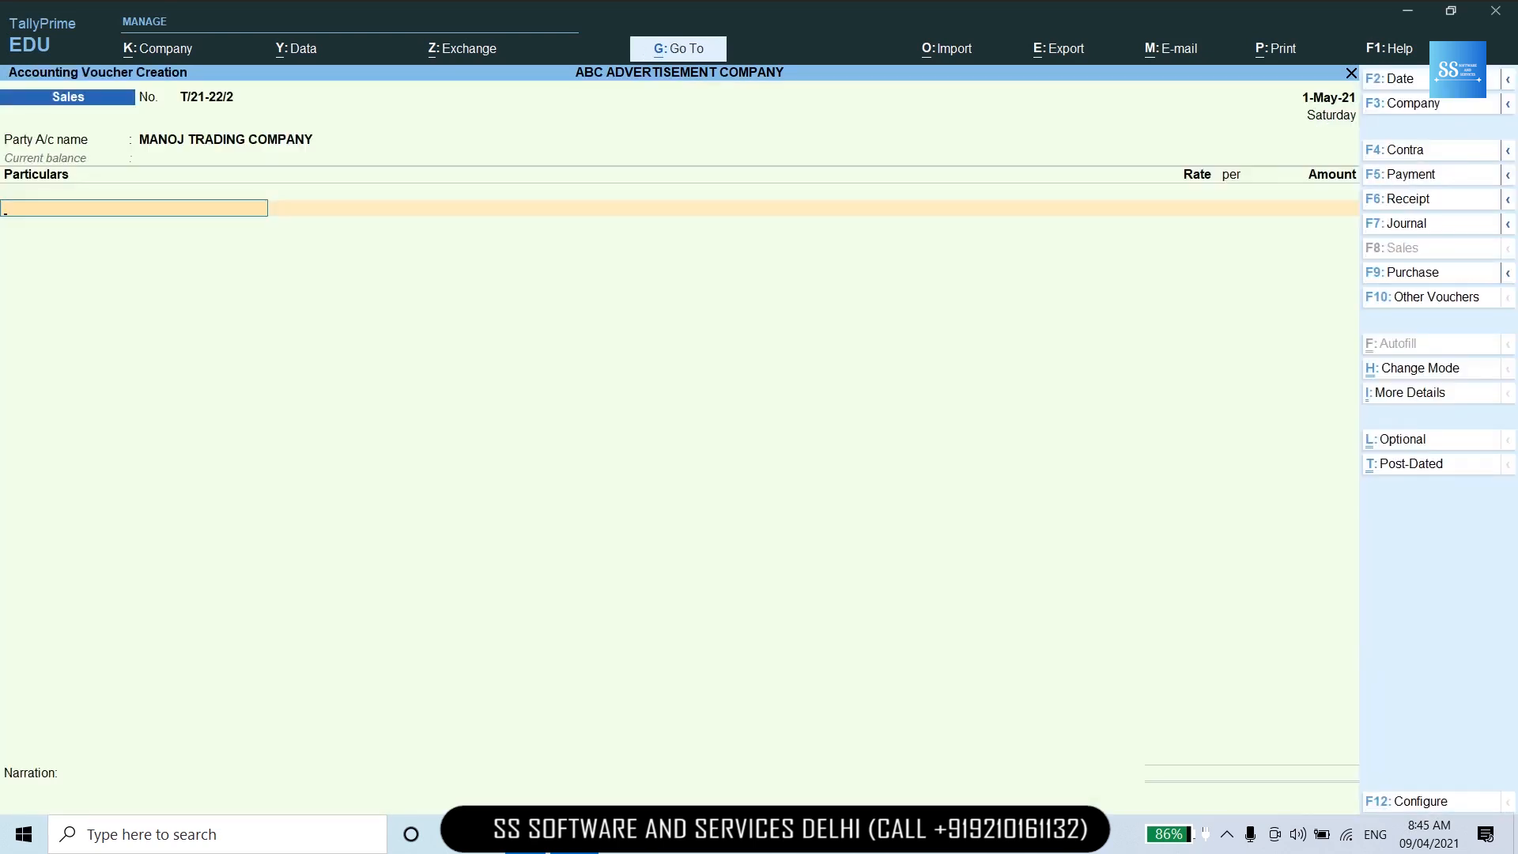
# Enter ADERTISEMENT SERVICES 18% LOCAL for 1,96,600 on voucher T/21-22/2.
pyautogui.write('AD')
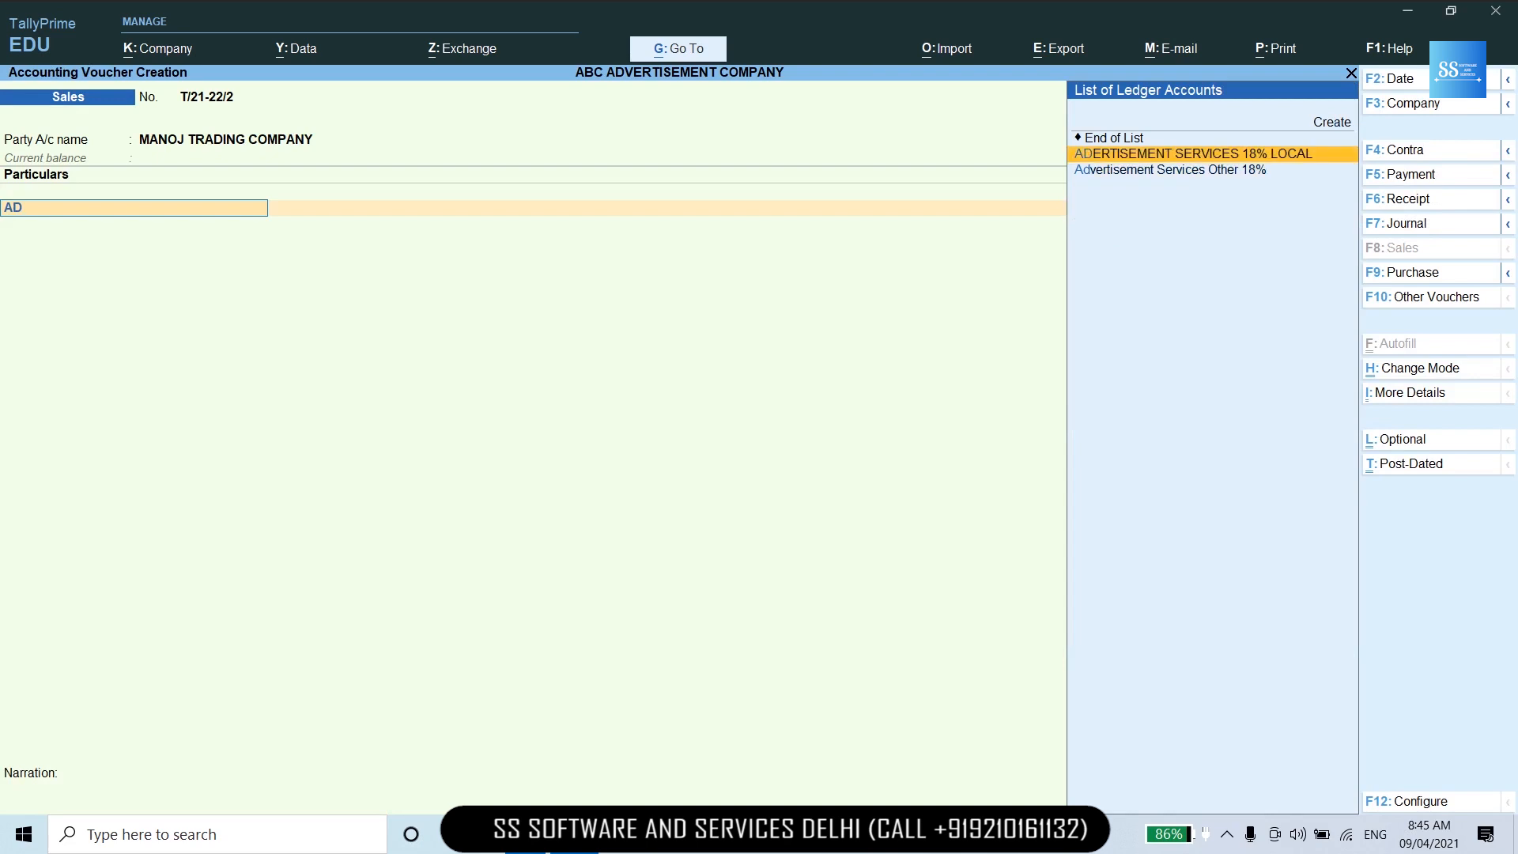
pyautogui.press('Return')
pyautogui.hotkey('alt', 'Tab')
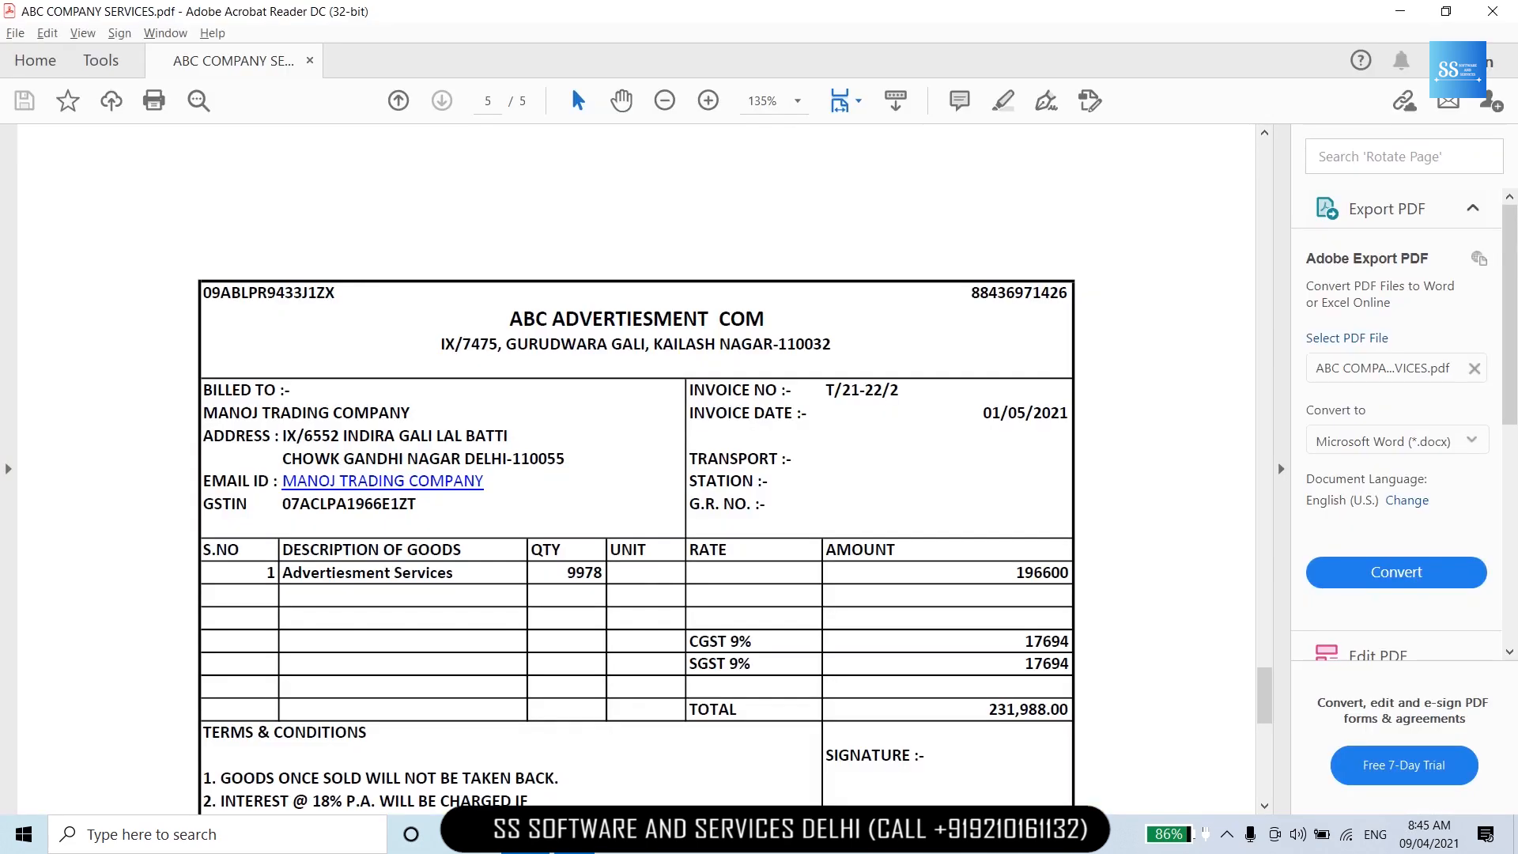
pyautogui.hotkey('alt', 'Tab')
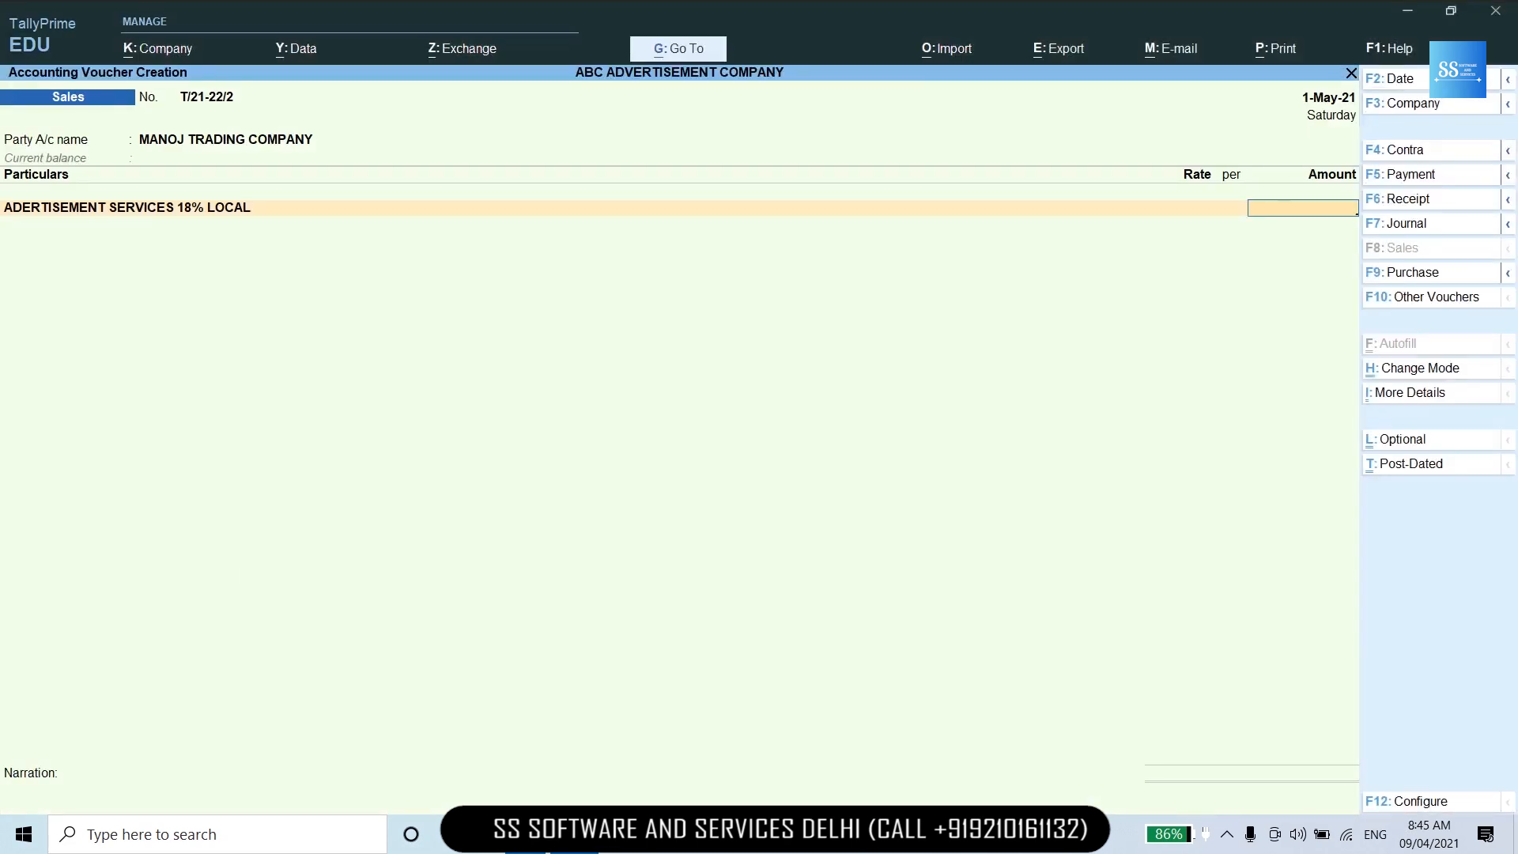
pyautogui.write('196600')
pyautogui.press('Return')
# Add CGST and SGST of 17,694 each and save voucher T/21-22/2.
pyautogui.press('Return')
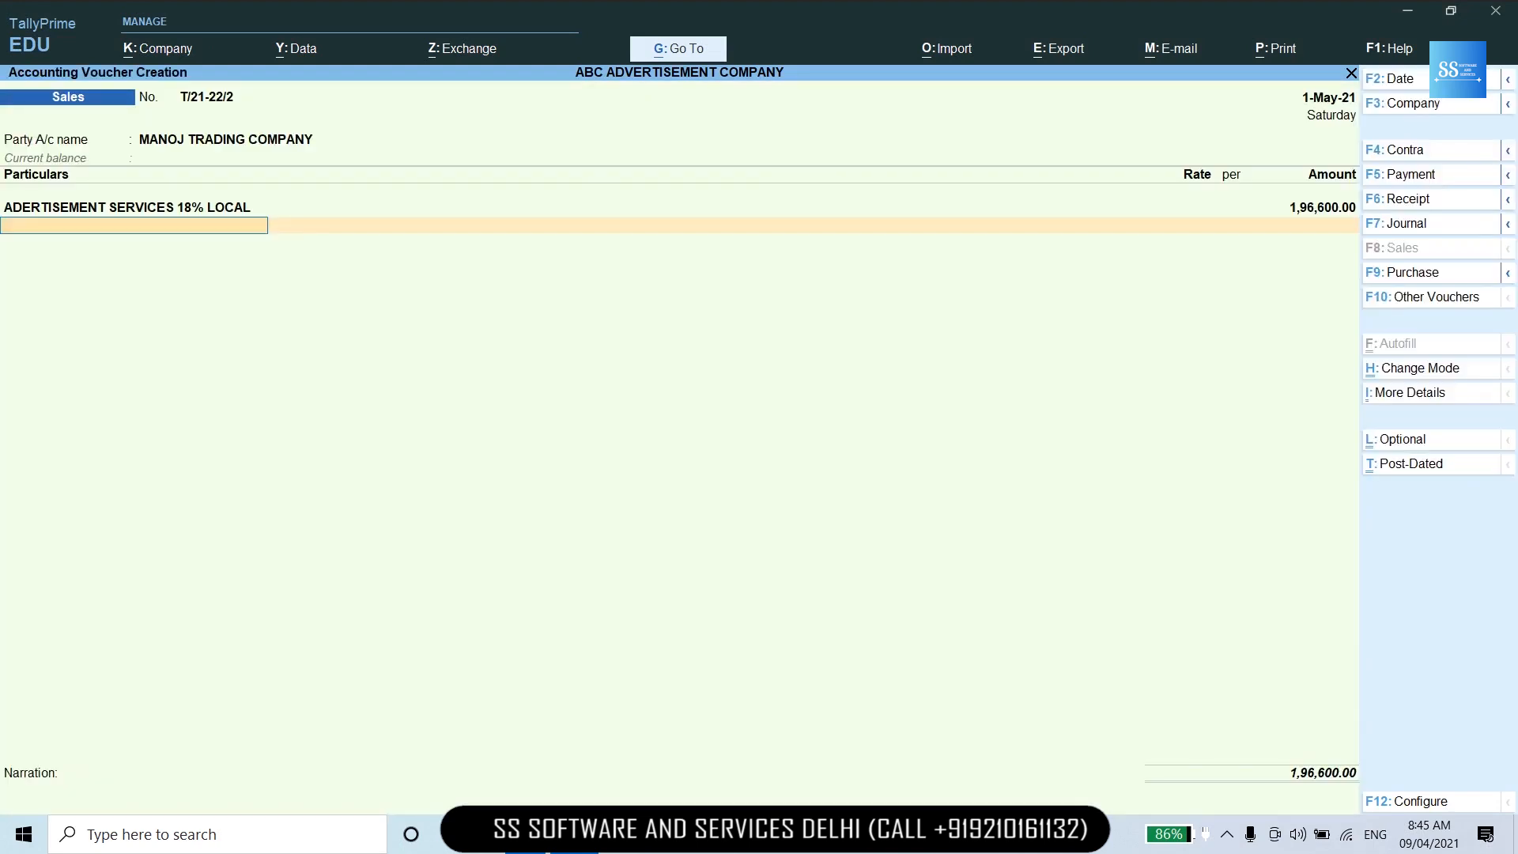
pyautogui.write('CG')
pyautogui.press('Return')
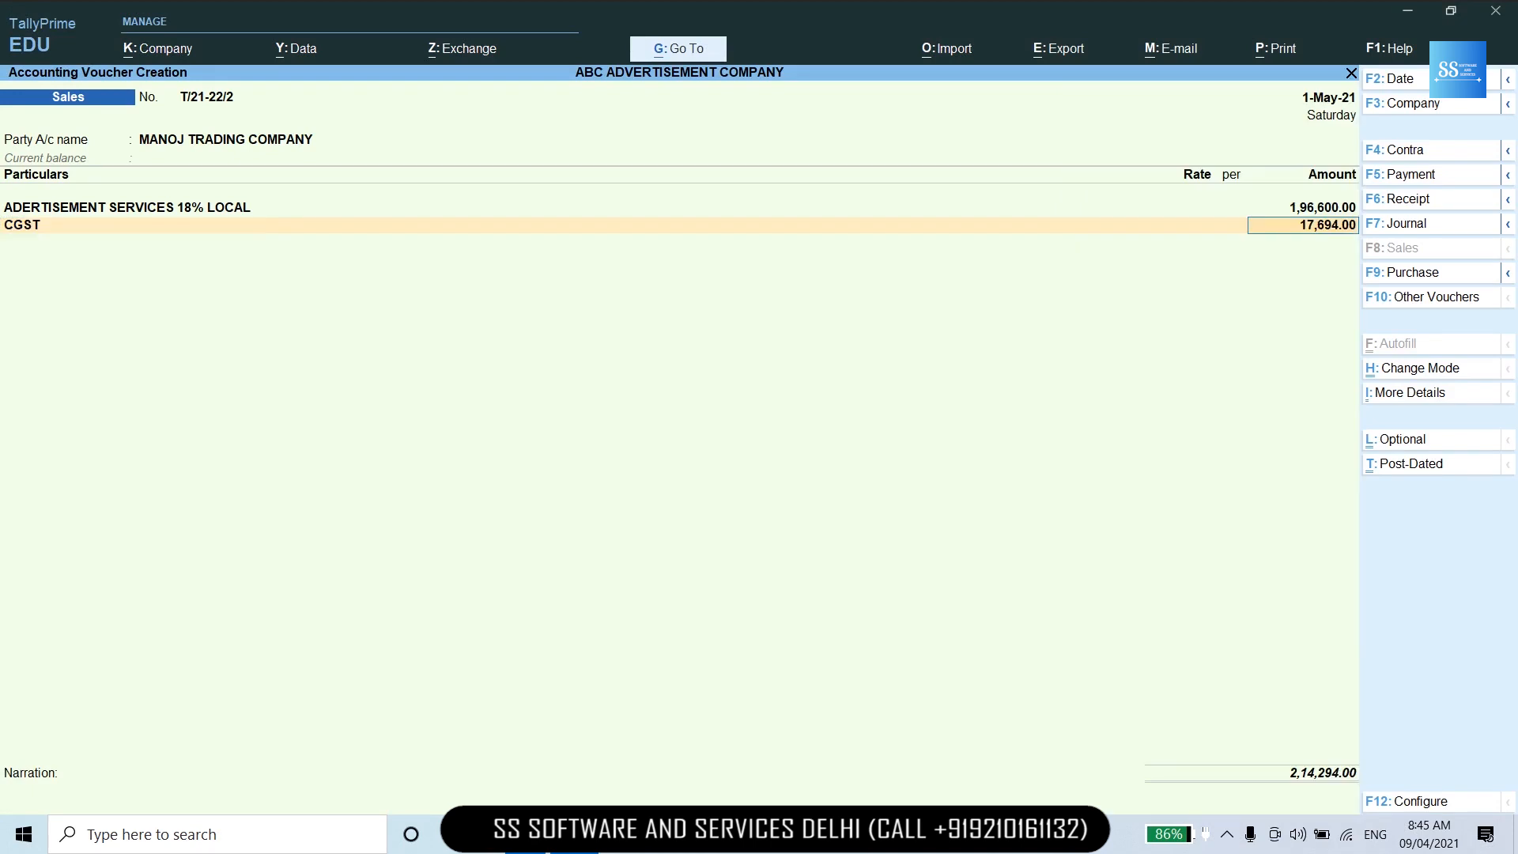
pyautogui.press('Return')
pyautogui.write('SG')
pyautogui.press('Return')
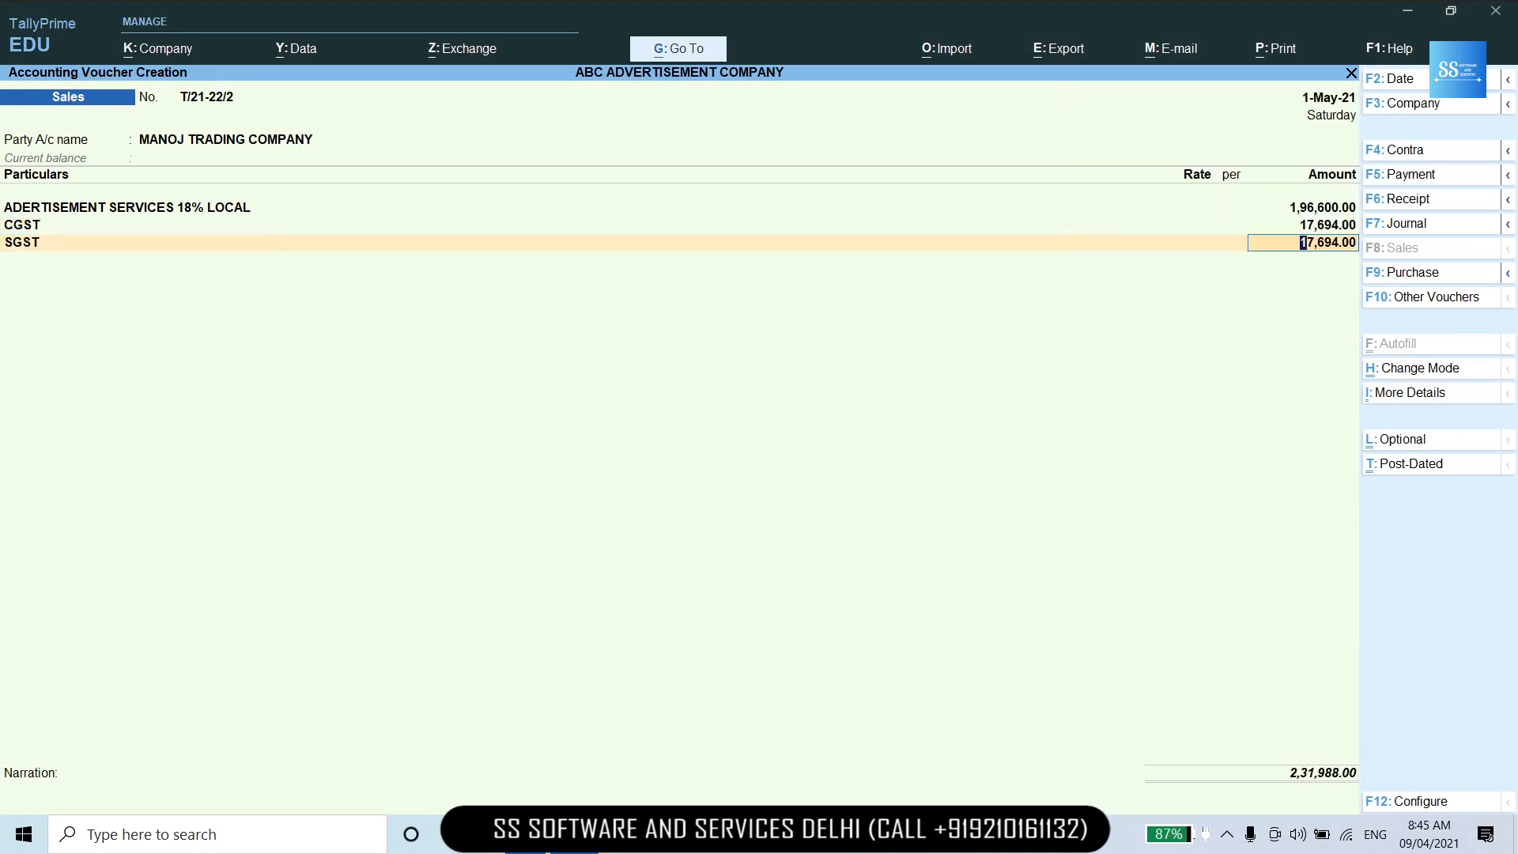
pyautogui.press('Return')
pyautogui.press('Return')
pyautogui.press('Return')
pyautogui.press('Return')
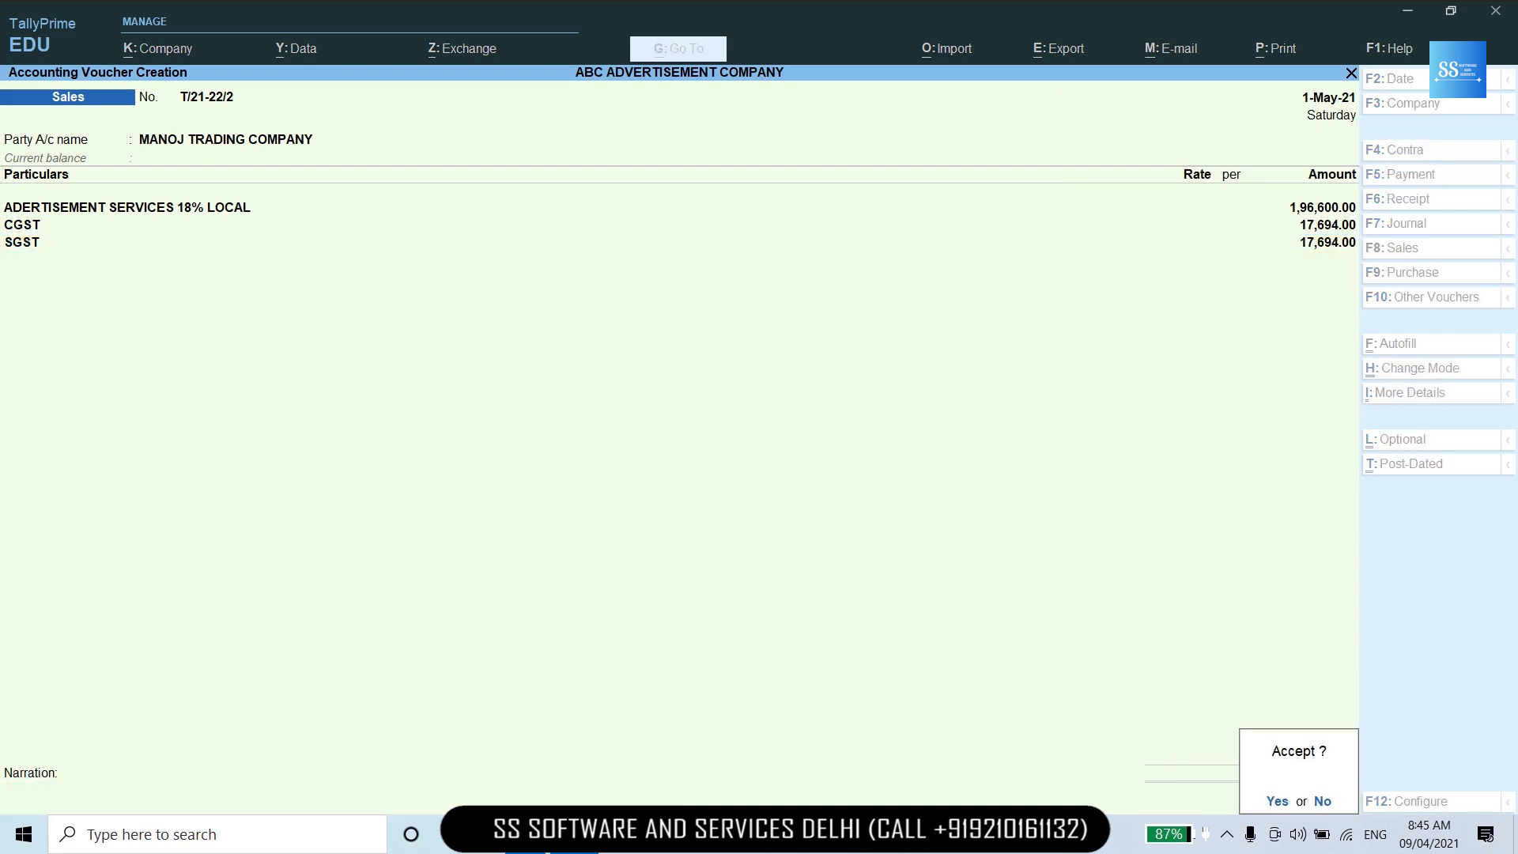
pyautogui.press('Return')
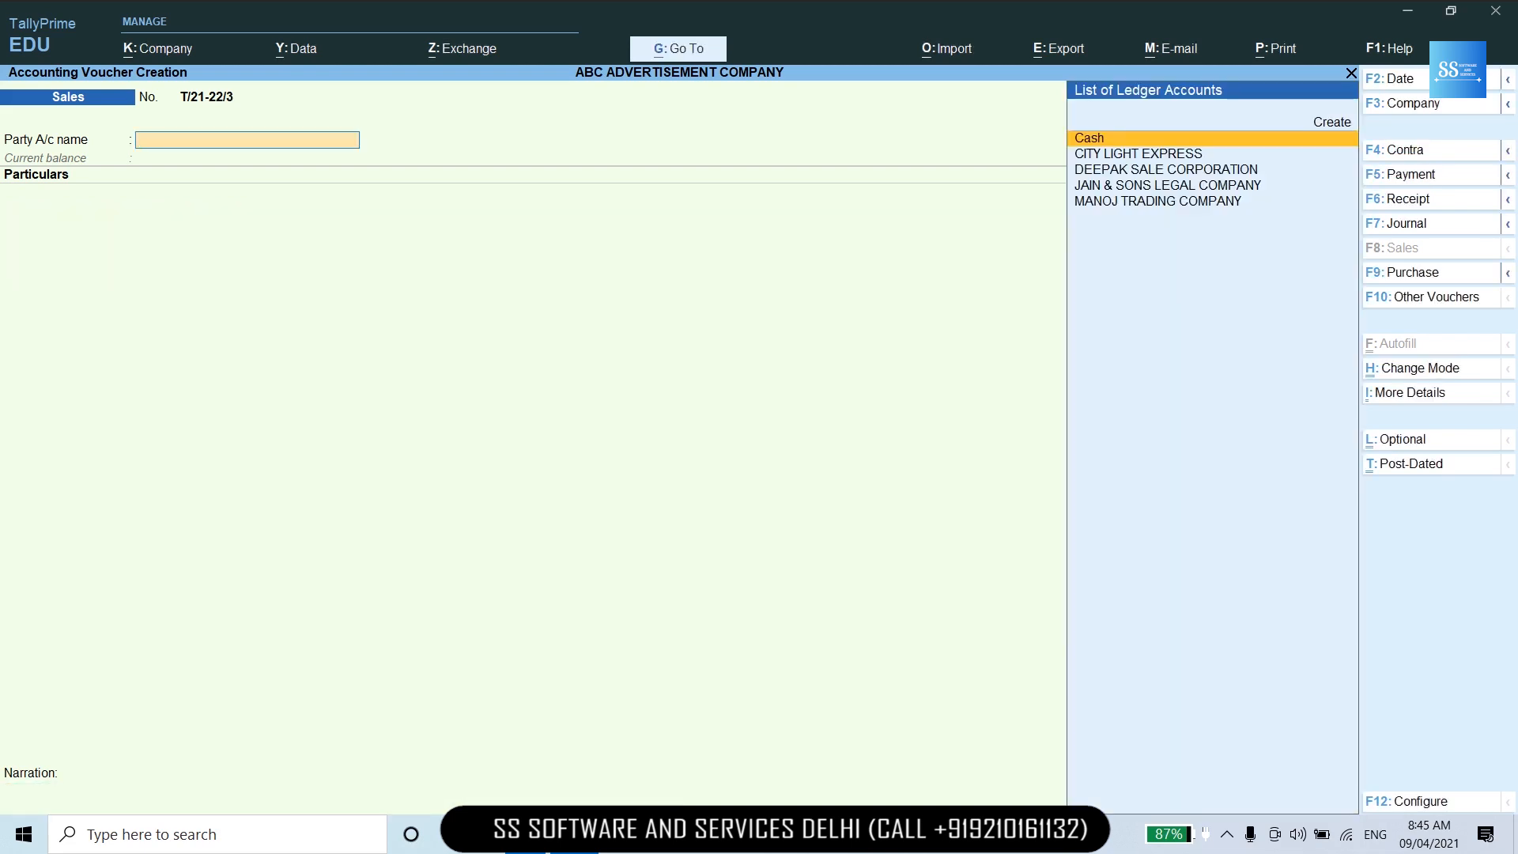